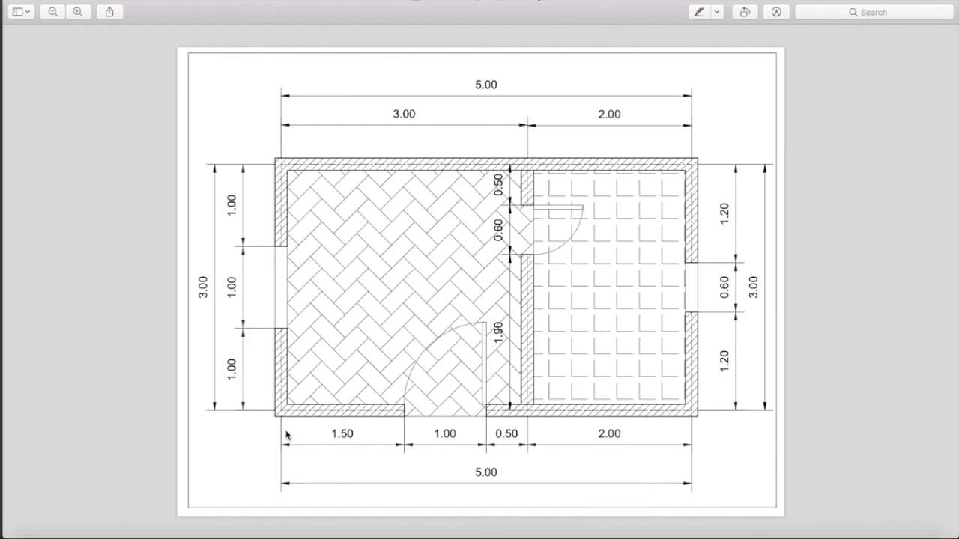
Compare the reference floor plan image with the existing Floor Plan drawing and its layer list.
click(521, 535)
mouse_move(383, 186)
middle_down()
mouse_move(292, 249)
mouse_move(239, 337)
mouse_move(274, 229)
middle_up()
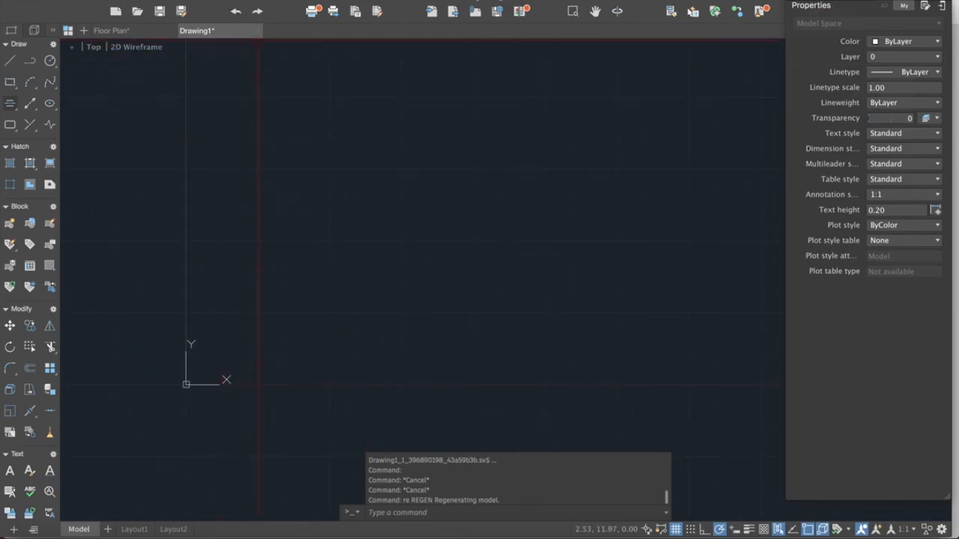
text(layer)
key(Return)
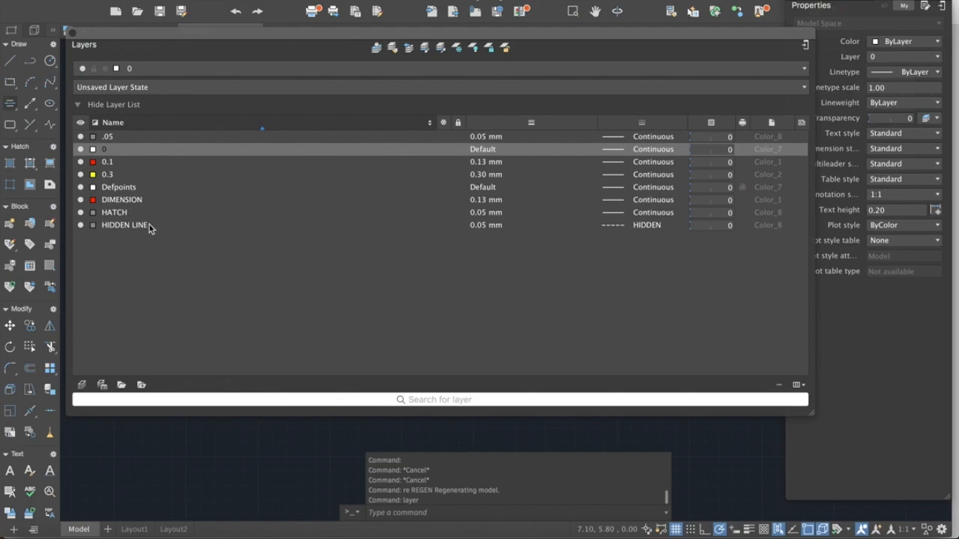
click(72, 32)
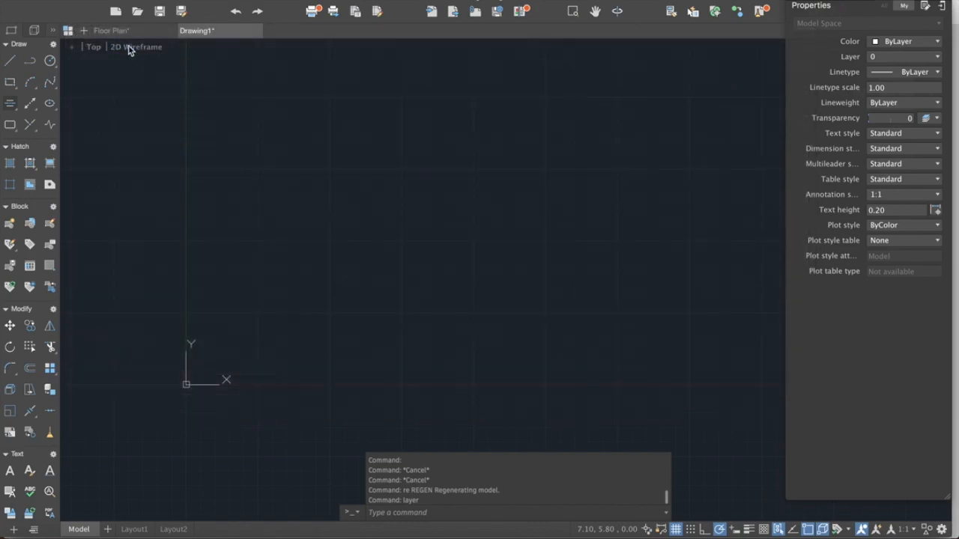
click(143, 32)
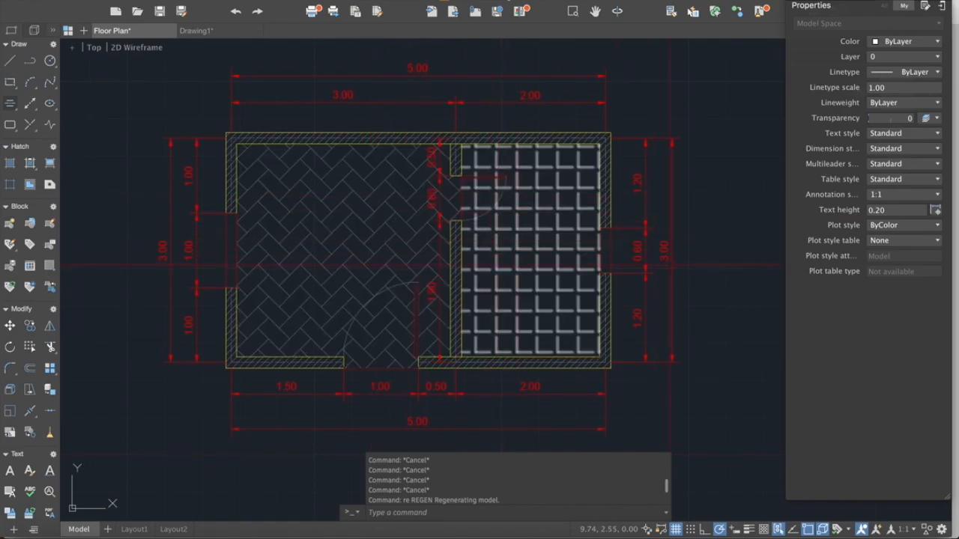
click(824, 537)
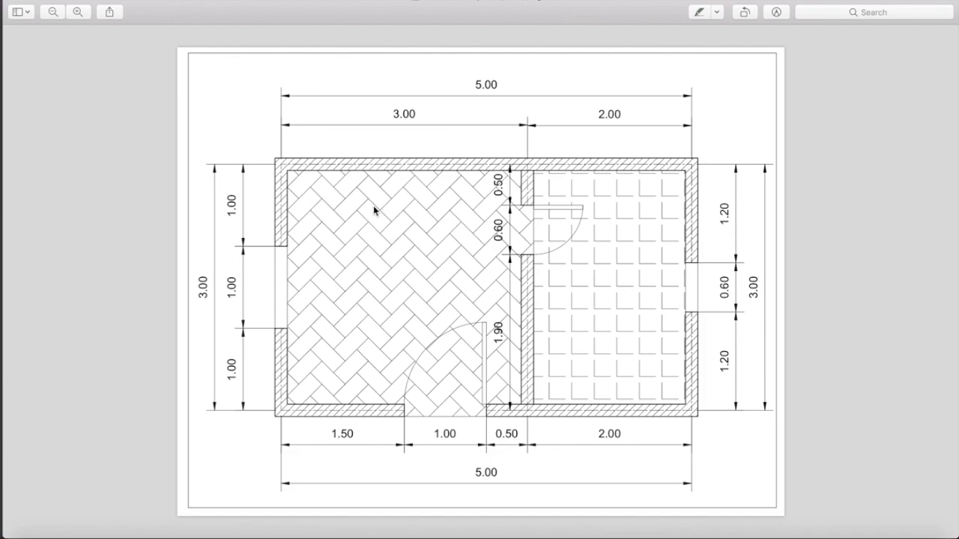
key(super+Tab)
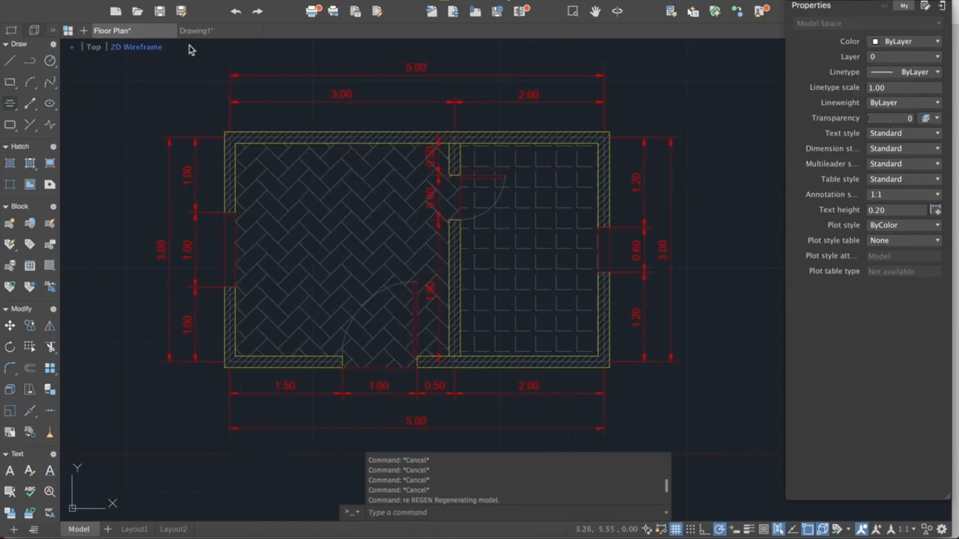
Examine the Floor Plan drawing's walls, door and window openings, dimensions and hatch patterns up close.
middle_drag(439, 178, 418, 182)
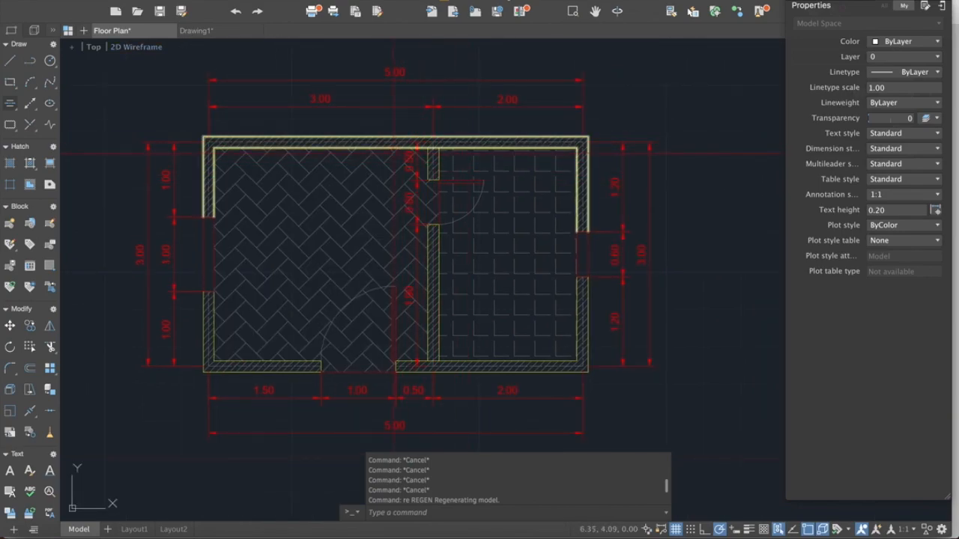
middle_drag(392, 146, 417, 158)
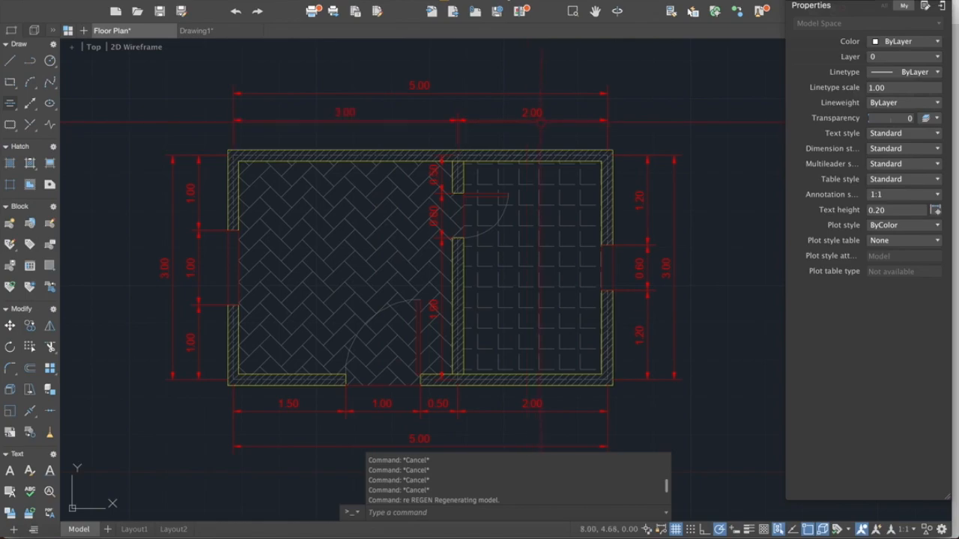
scroll(306, 112, up, 3)
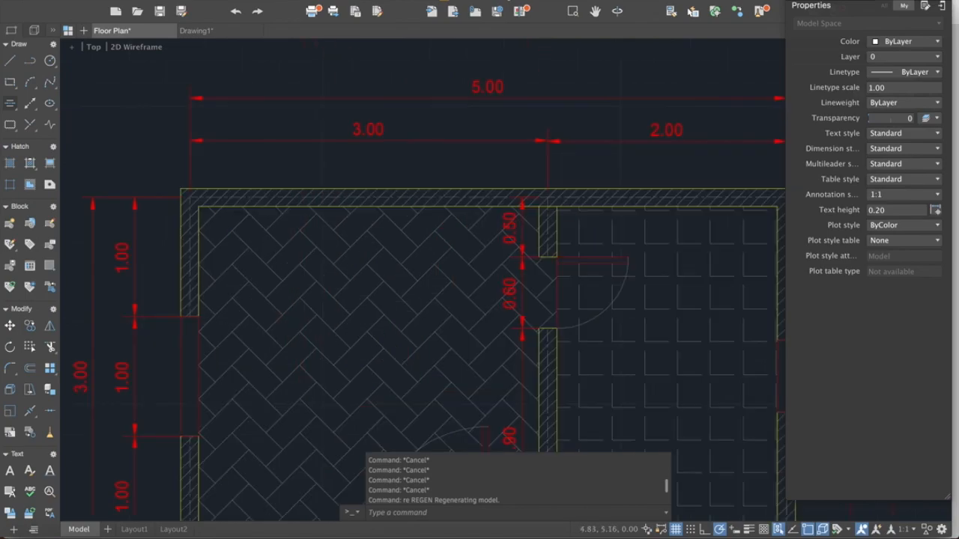
scroll(202, 195, up, 4)
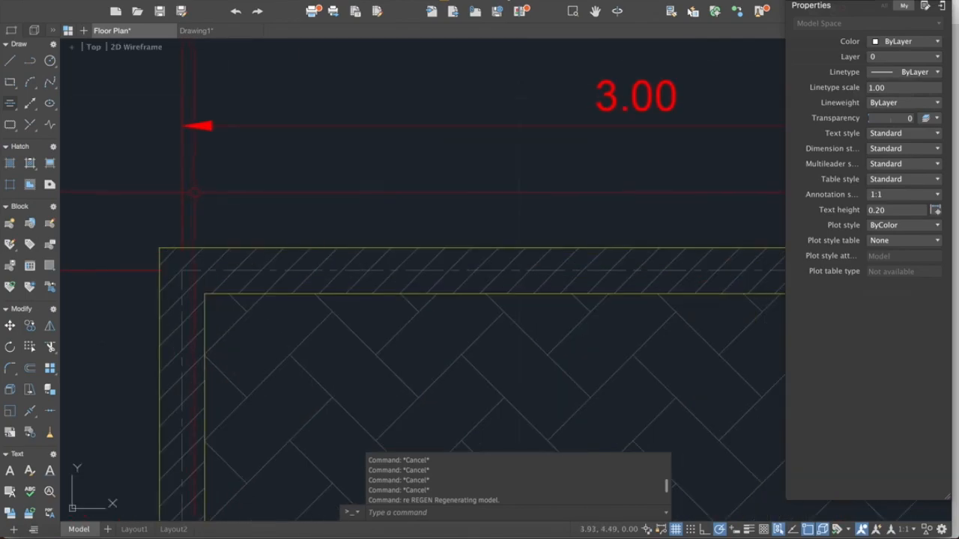
scroll(225, 231, down, 2)
scroll(245, 240, down, 3)
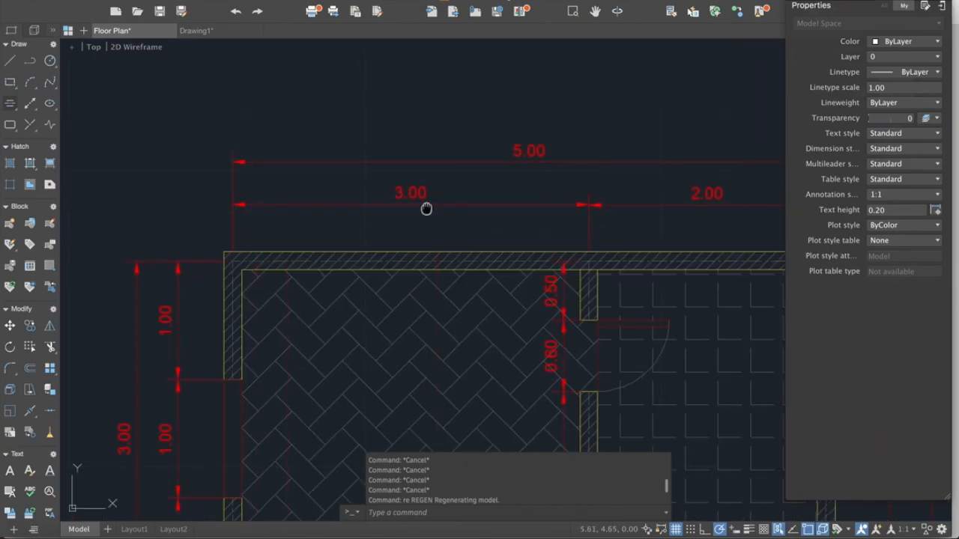
middle_drag(426, 208, 303, 177)
scroll(666, 237, up, 3)
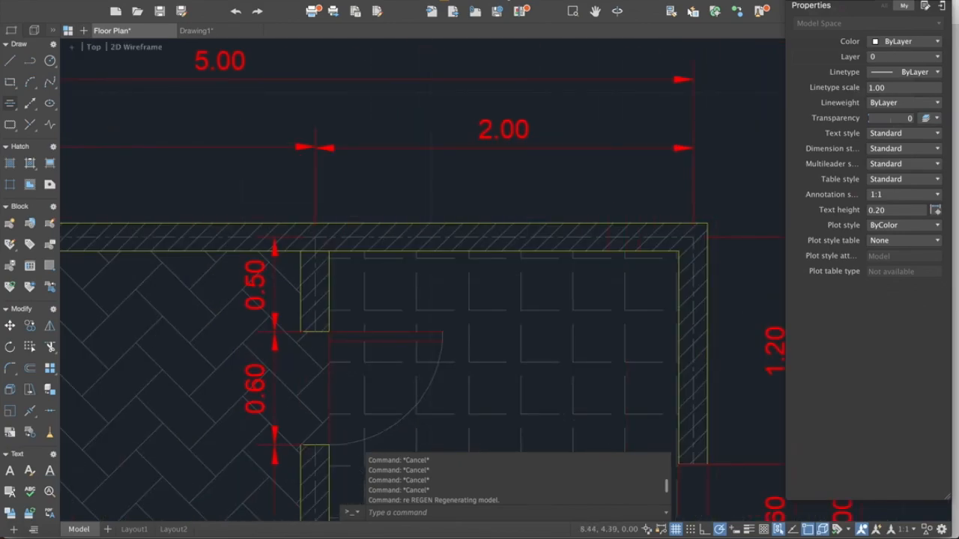
scroll(672, 249, down, 3)
middle_drag(504, 281, 672, 249)
scroll(274, 175, up, 4)
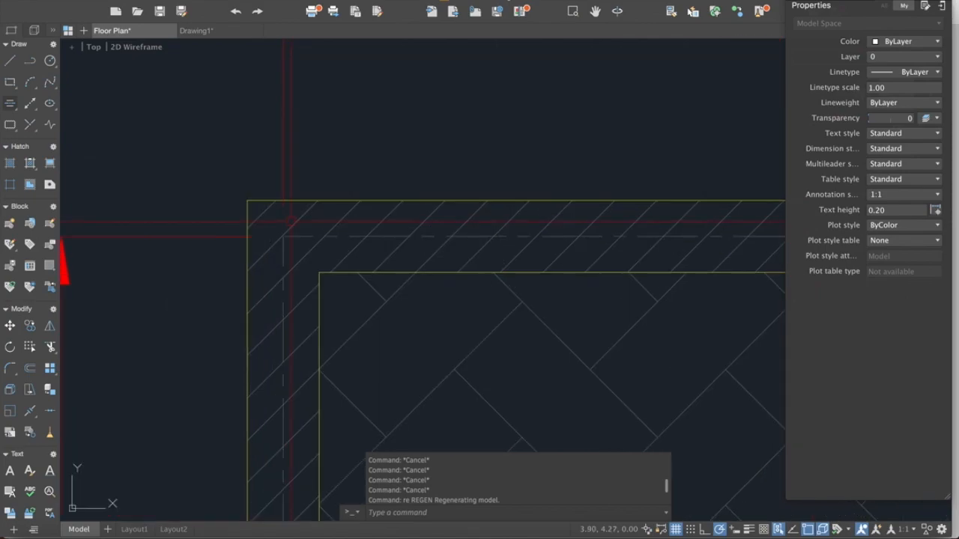
scroll(401, 237, down, 4)
middle_drag(407, 234, 238, 186)
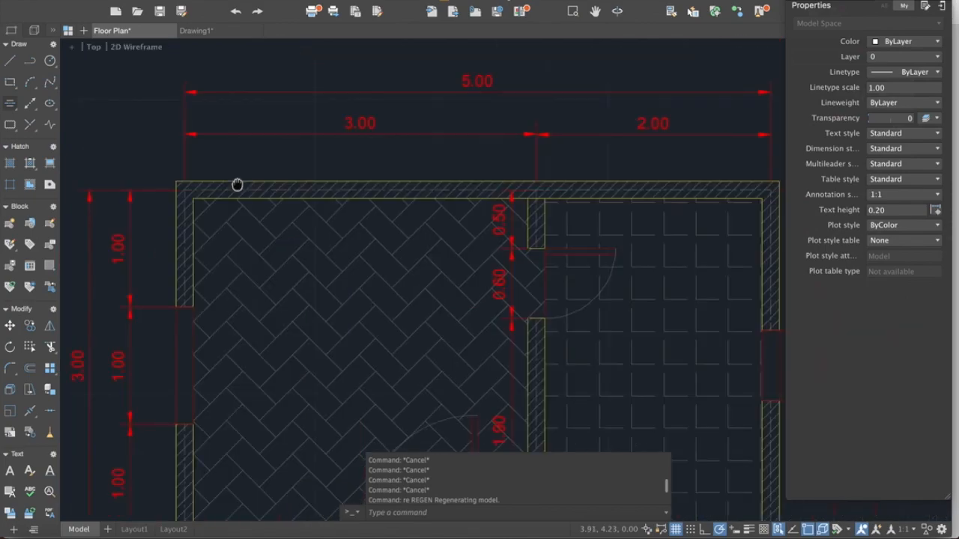
scroll(607, 214, down, 2)
middle_drag(601, 217, 563, 179)
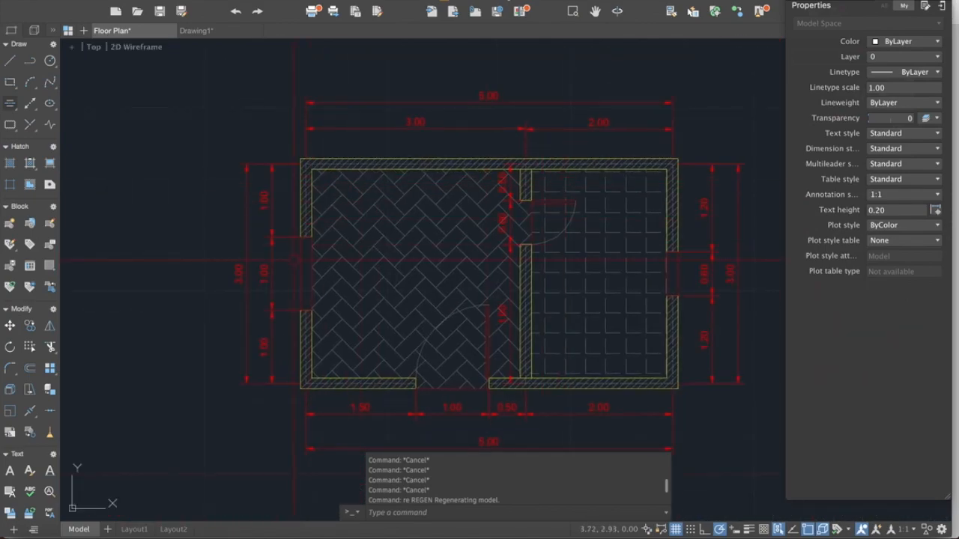
scroll(312, 387, up, 4)
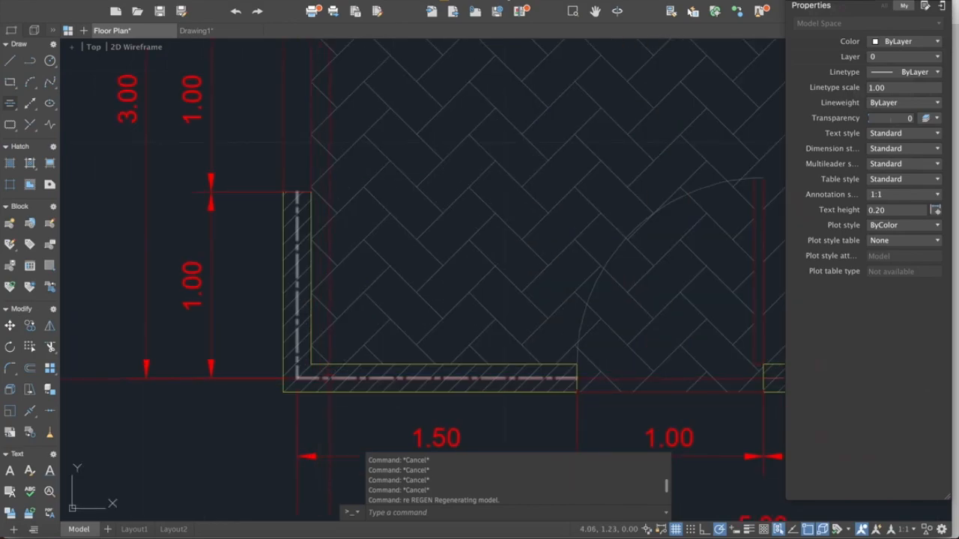
scroll(352, 378, down, 4)
middle_drag(363, 375, 327, 366)
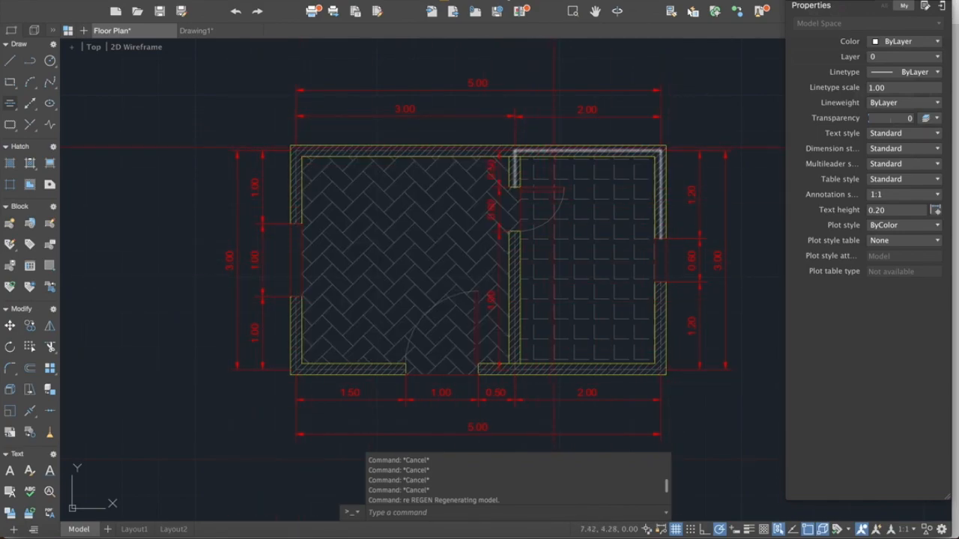
middle_drag(531, 151, 497, 148)
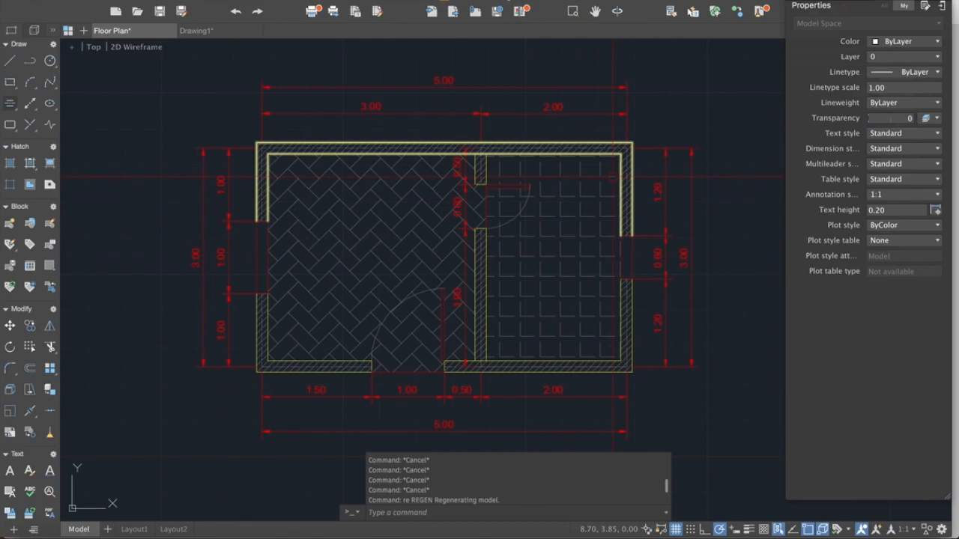
scroll(516, 108, up, 3)
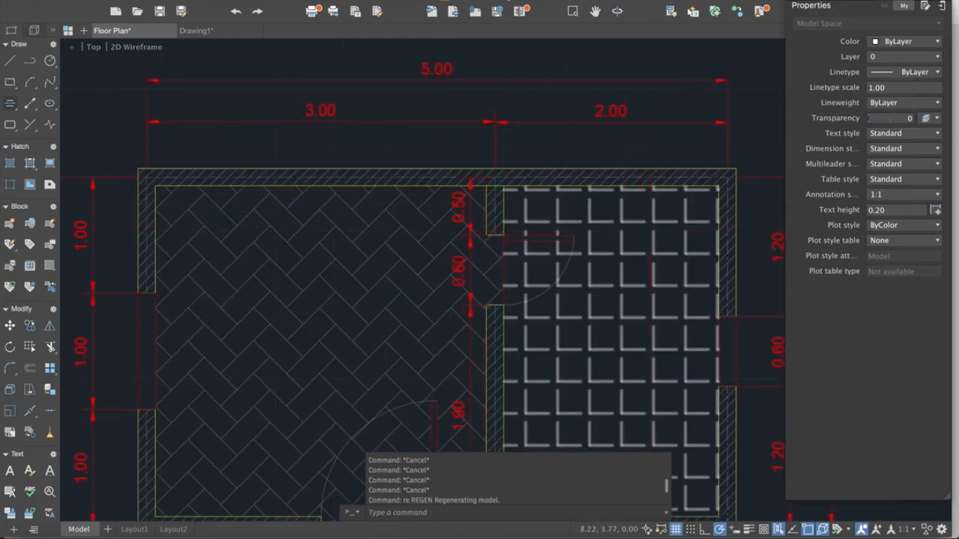
scroll(707, 305, down, 3)
middle_drag(707, 305, 688, 281)
In Drawing1, draw a rectangle with the Rectangle command's Dimensions option, length 5 and width 3.
click(192, 30)
scroll(336, 134, up, 2)
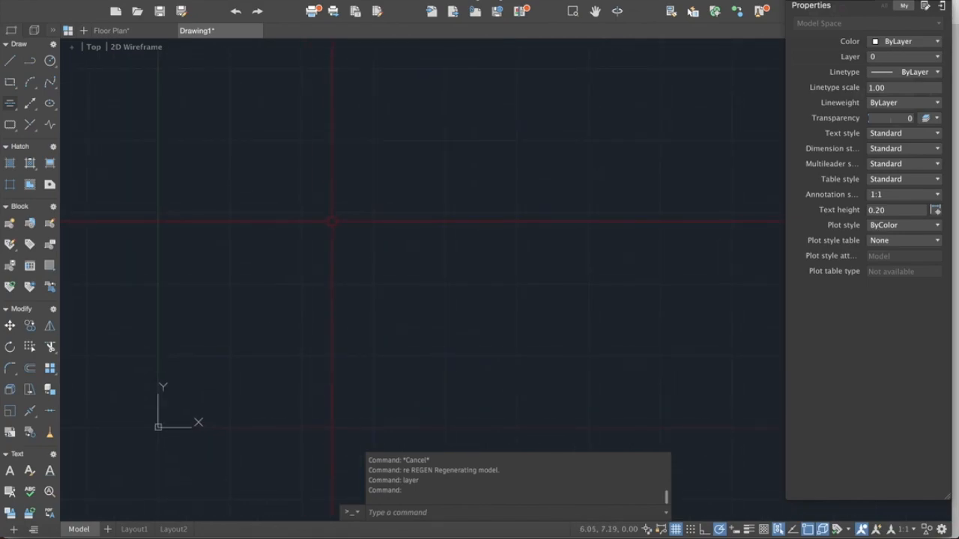
text(rec)
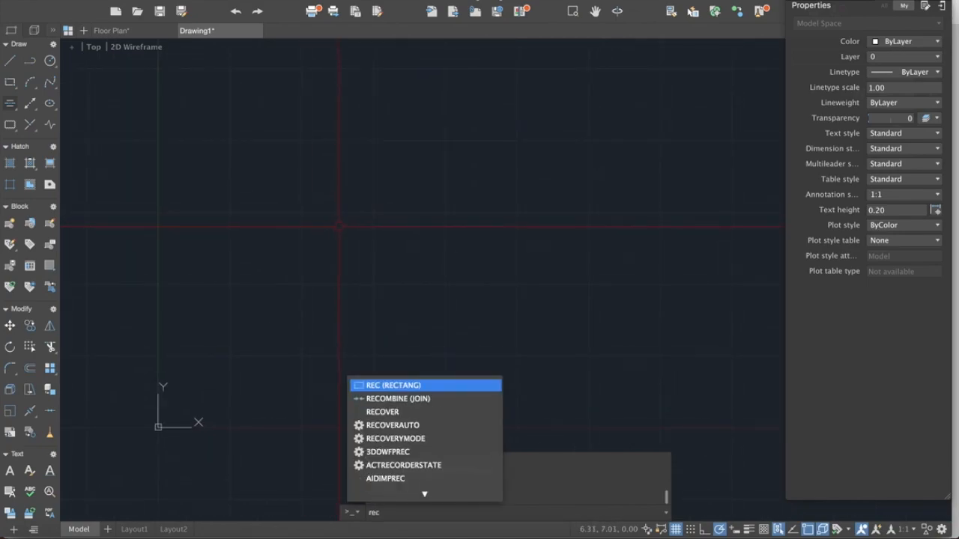
key(Return)
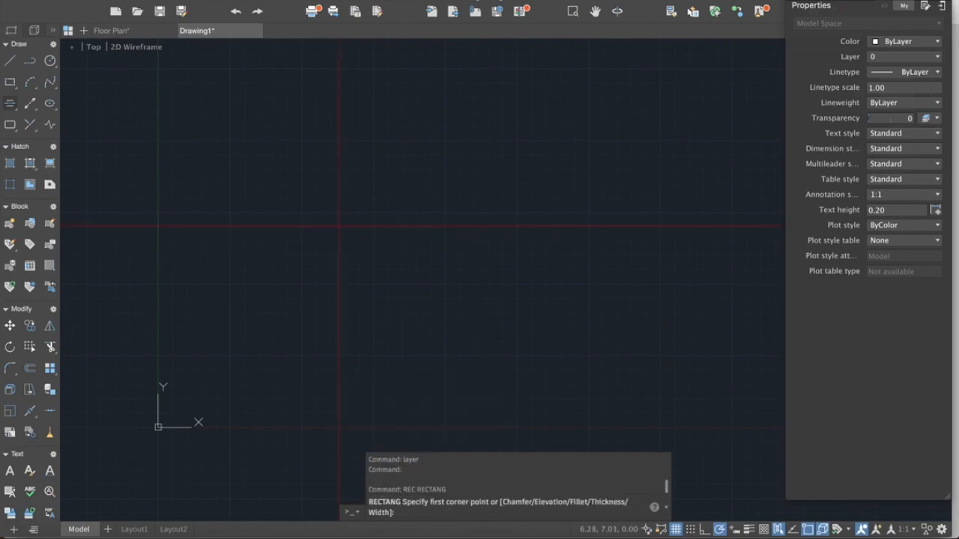
click(279, 190)
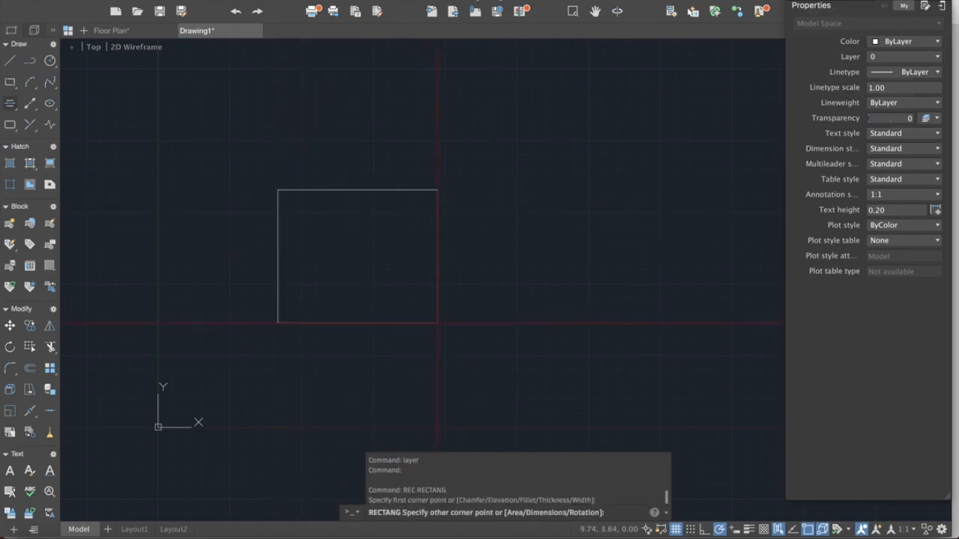
text(d)
key(Return)
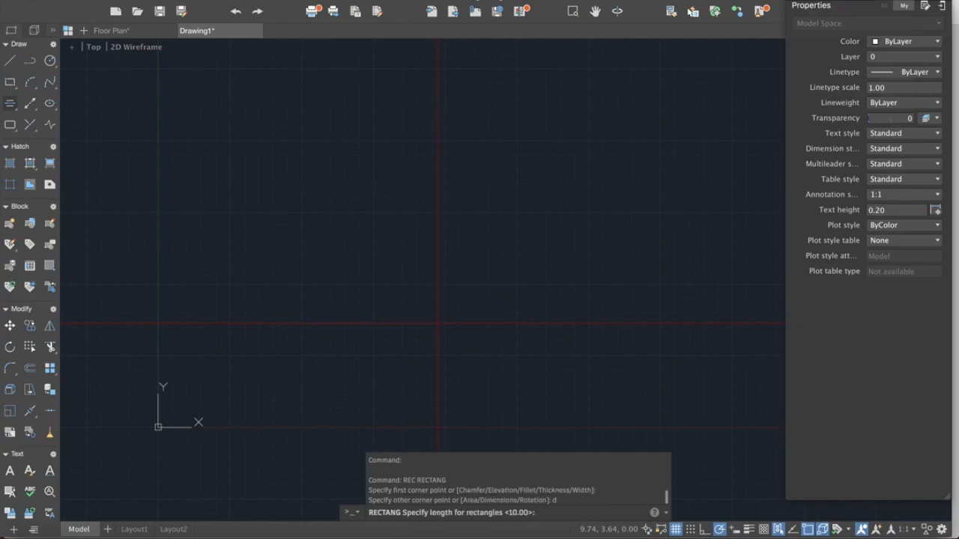
text(5)
key(Return)
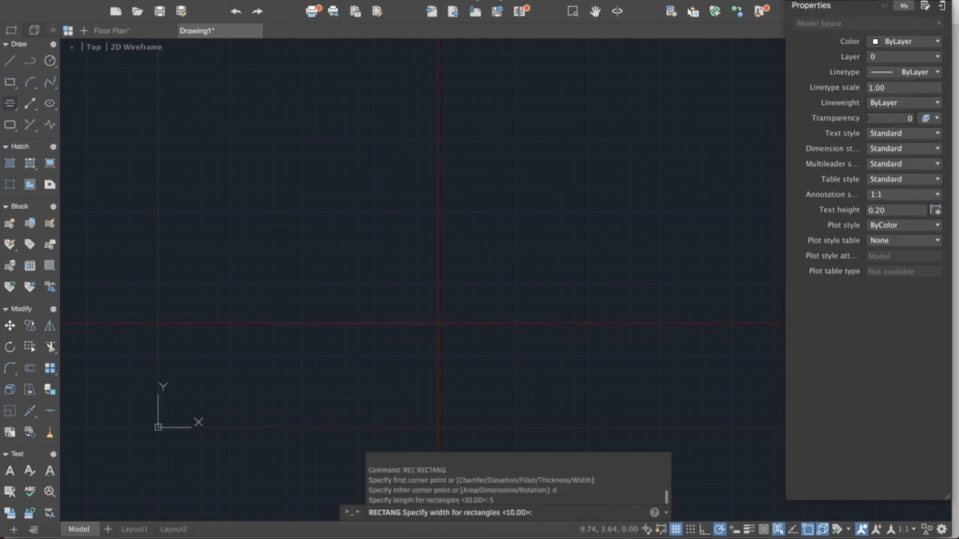
text(3)
key(Return)
click(439, 324)
scroll(330, 197, up, 4)
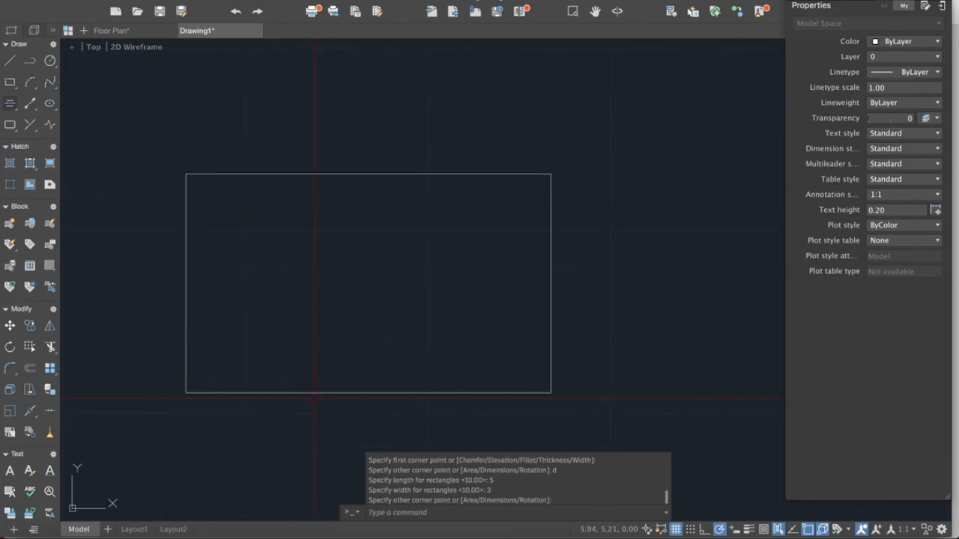
middle_drag(258, 172, 311, 175)
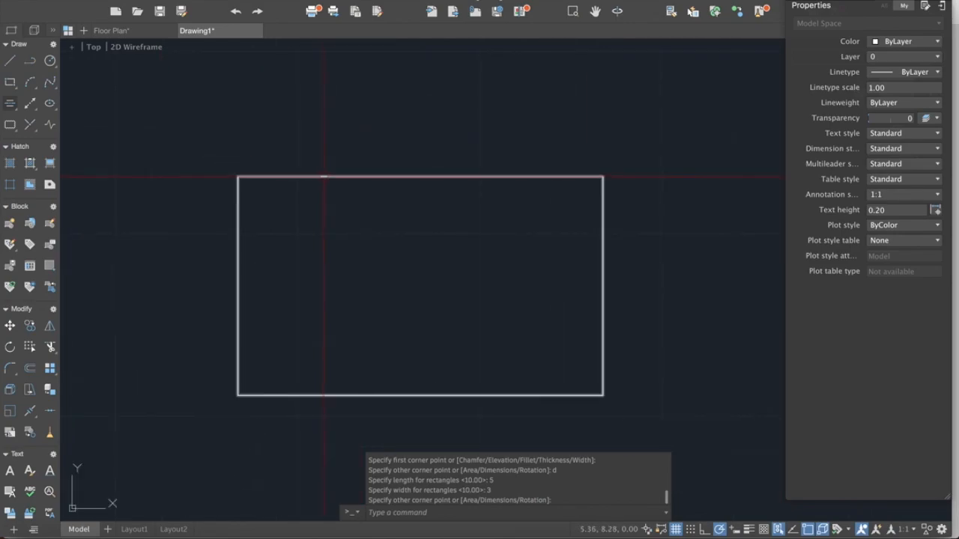
click(324, 177)
key(Escape)
key(Escape)
key(Escape)
key(Escape)
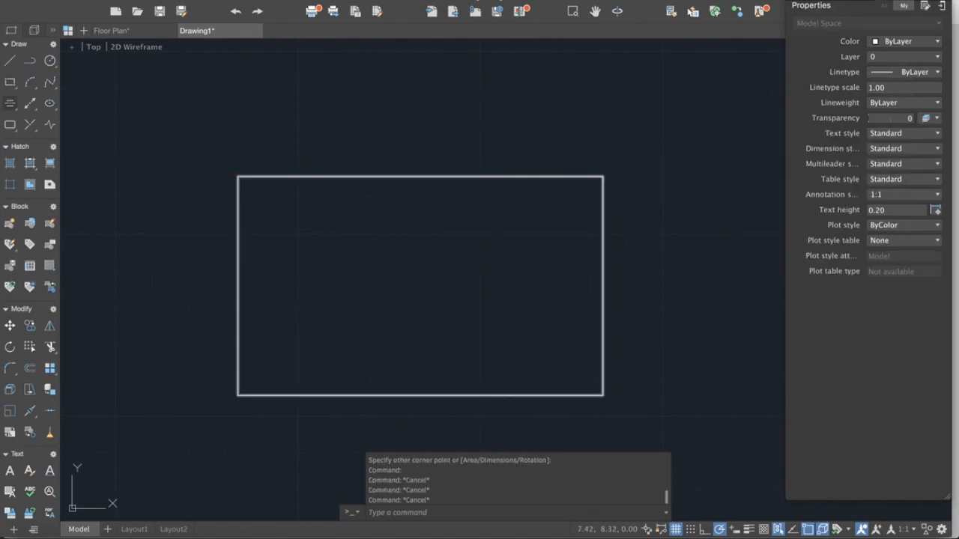
Open the layer manager and create a new layer named centerline.
text(la)
key(Return)
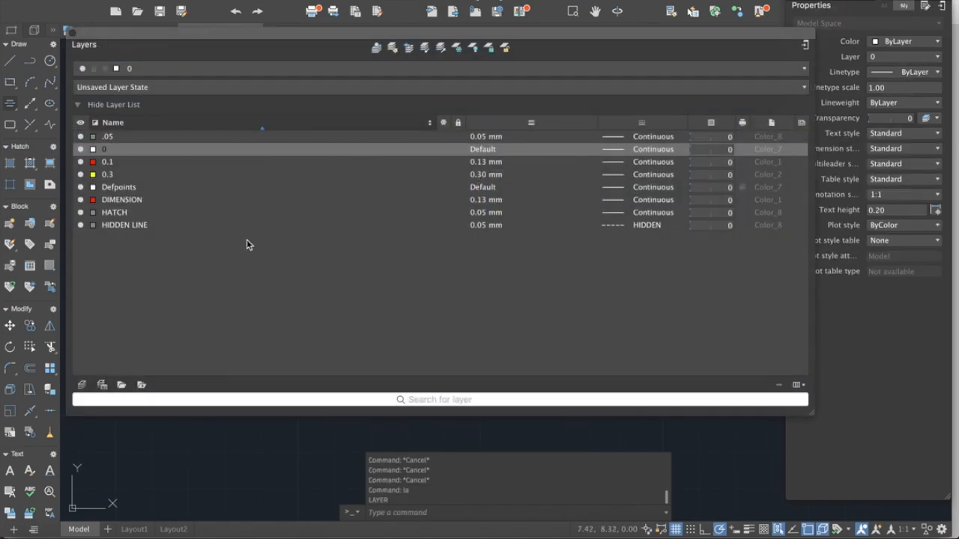
click(82, 386)
text(centerline)
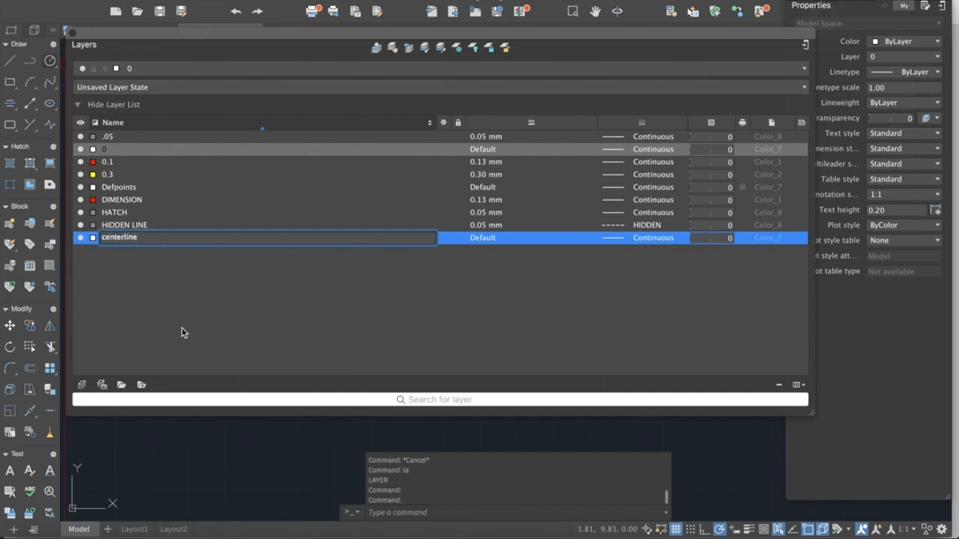
key(Return)
Set the centerline layer's colour to index colour 8.
click(114, 139)
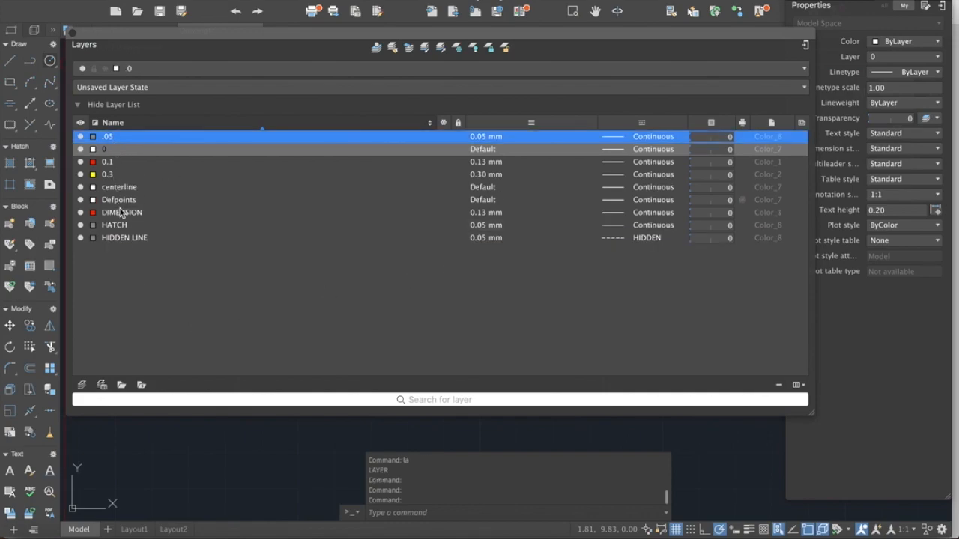
click(121, 187)
click(93, 188)
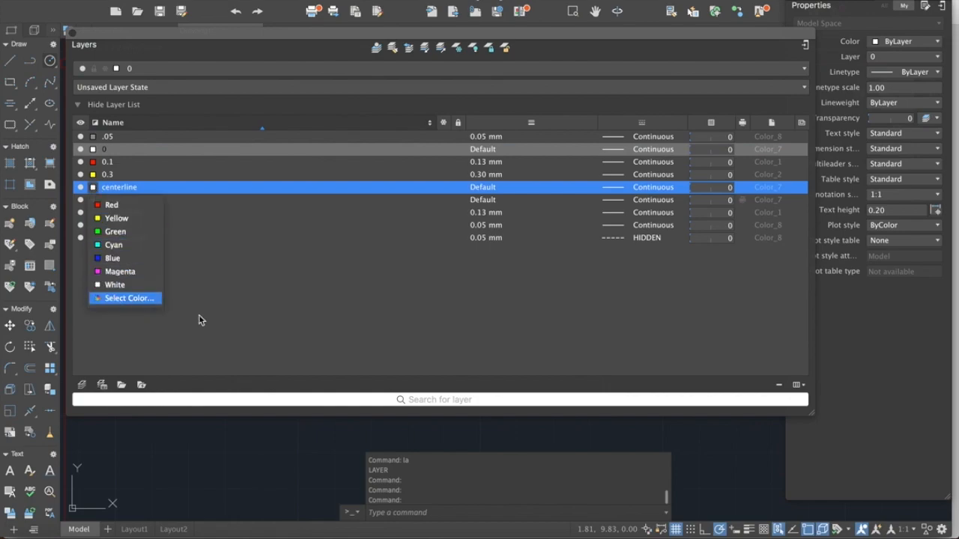
click(453, 233)
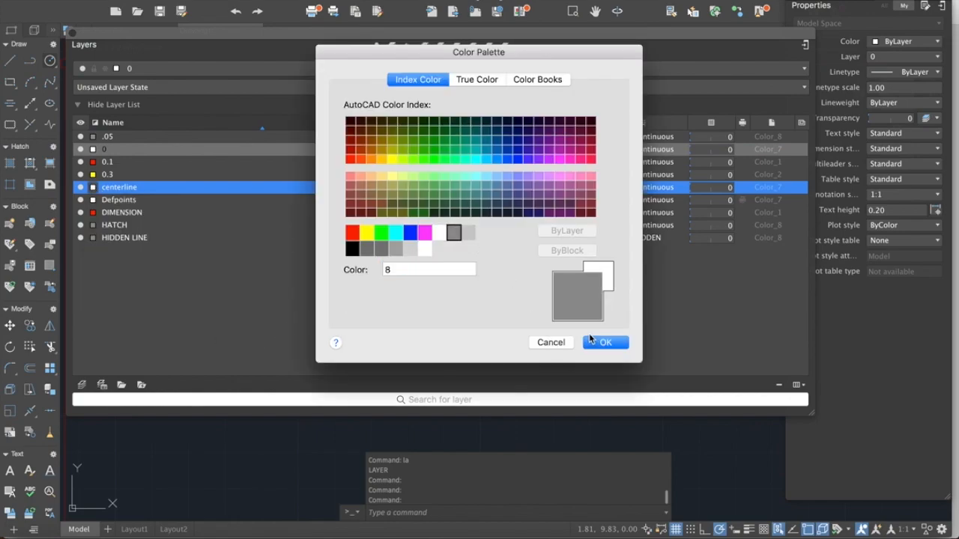
click(619, 343)
Set the centerline layer's lineweight to 0.05 mm.
click(582, 190)
click(504, 193)
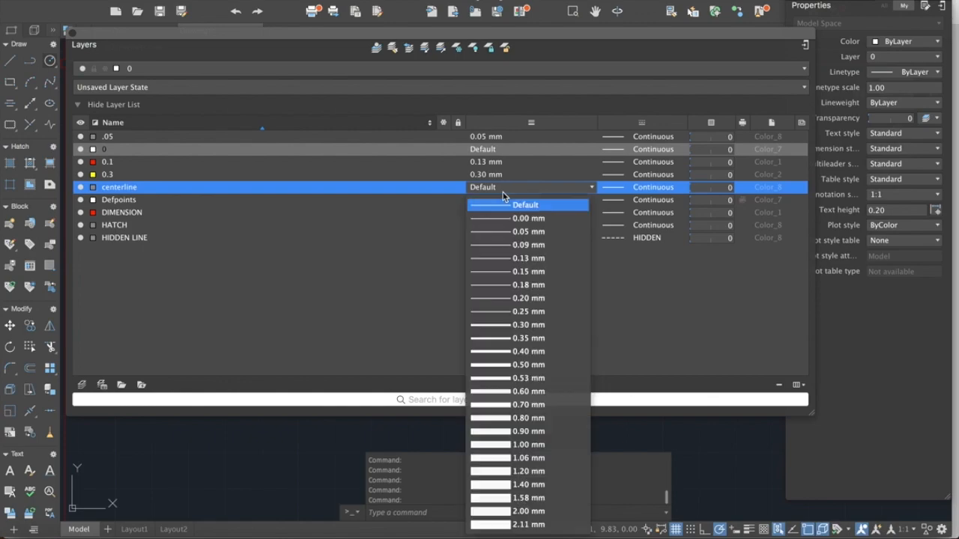
click(528, 232)
click(363, 280)
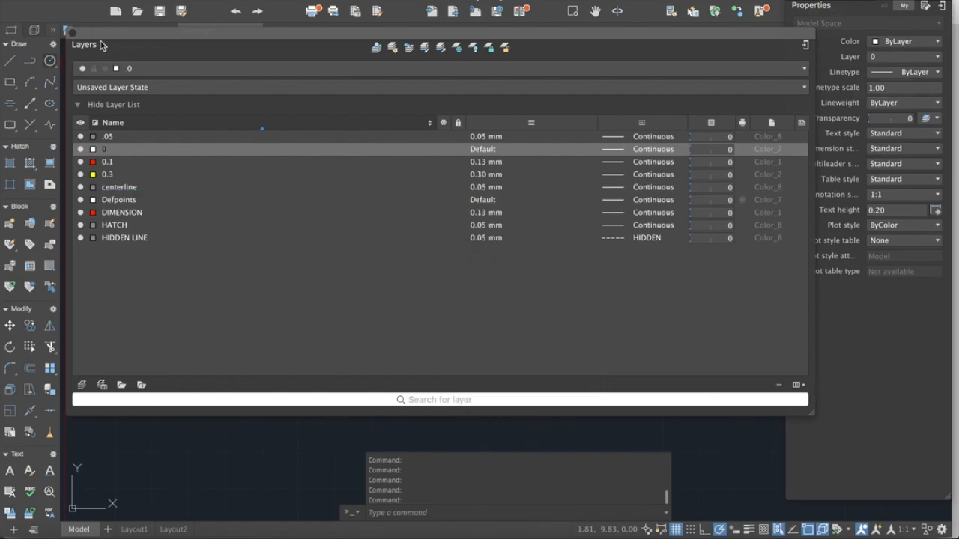
Close the layer manager and move the 5 x 3 rectangle onto the centerline layer, then regenerate the drawing.
click(70, 32)
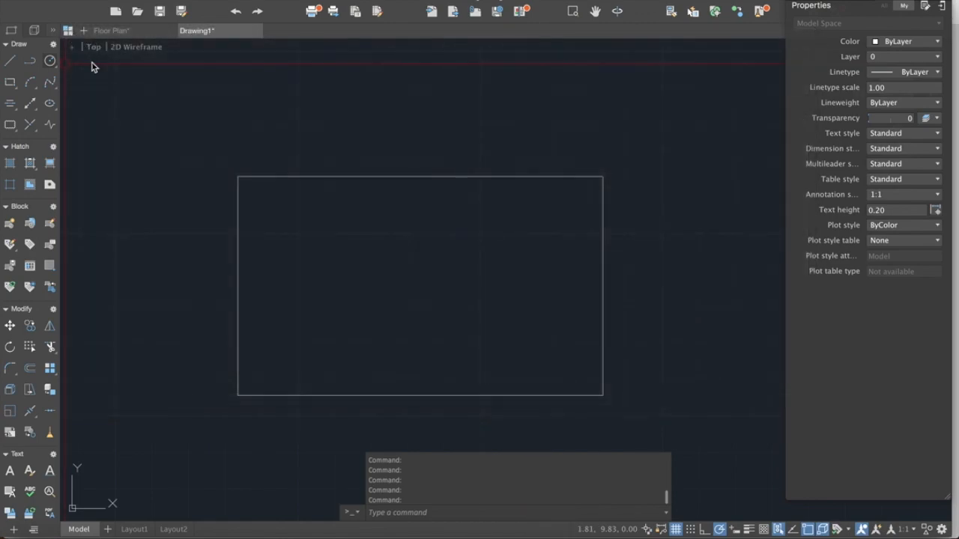
click(412, 193)
click(367, 123)
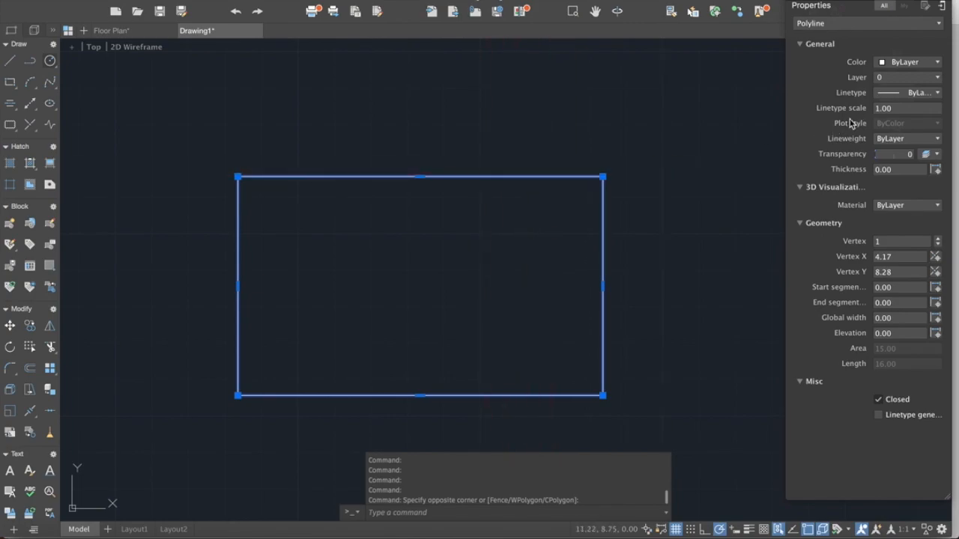
click(899, 78)
click(896, 149)
key(Escape)
key(Escape)
text(re)
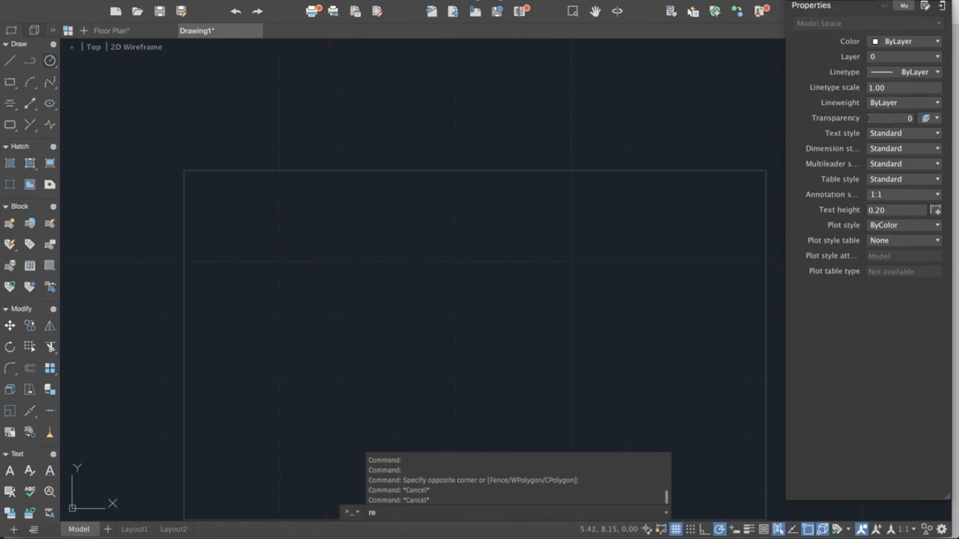
key(Return)
scroll(368, 200, down, 2)
scroll(447, 228, up, 1)
click(452, 227)
click(401, 145)
key(Escape)
key(Escape)
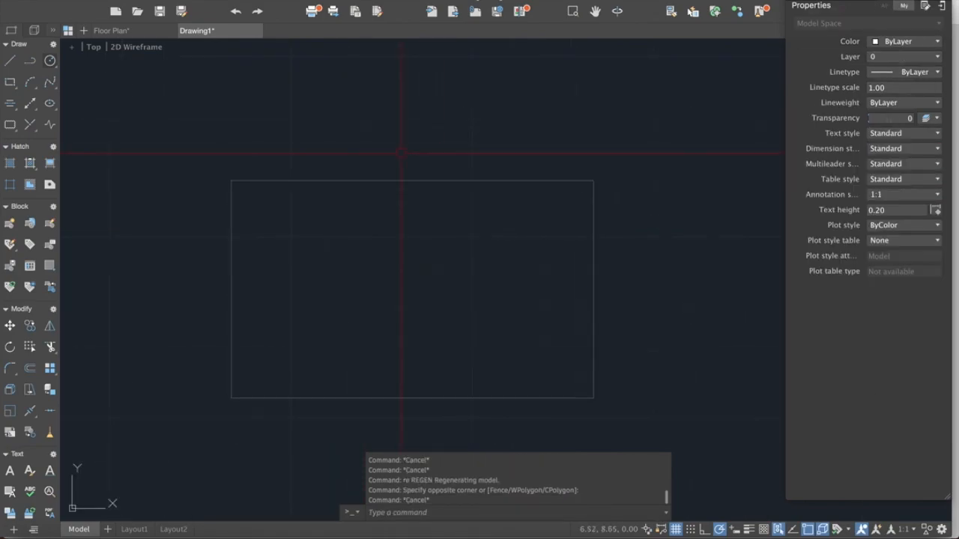
Set the centerline layer's linetype to CENTER in the layer manager.
text(la)
key(Return)
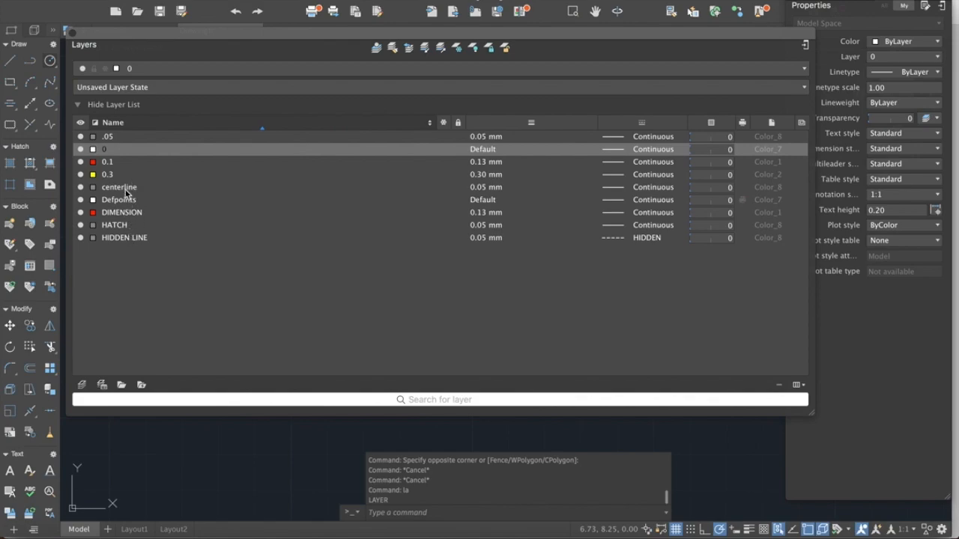
click(127, 190)
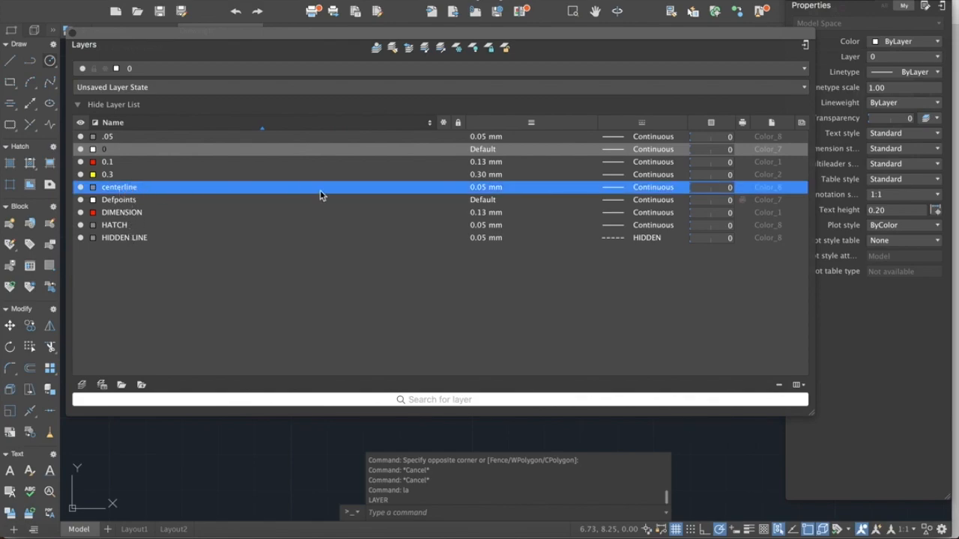
click(649, 188)
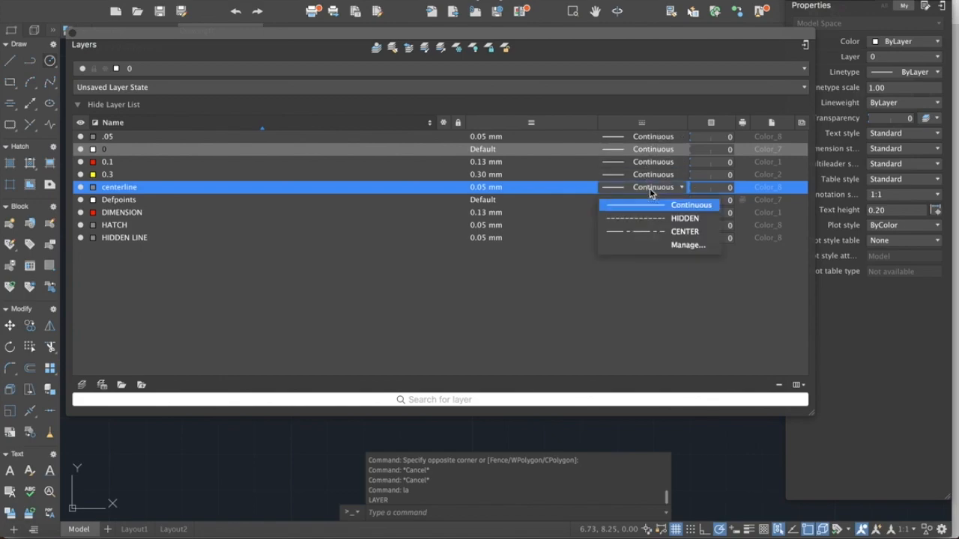
click(665, 246)
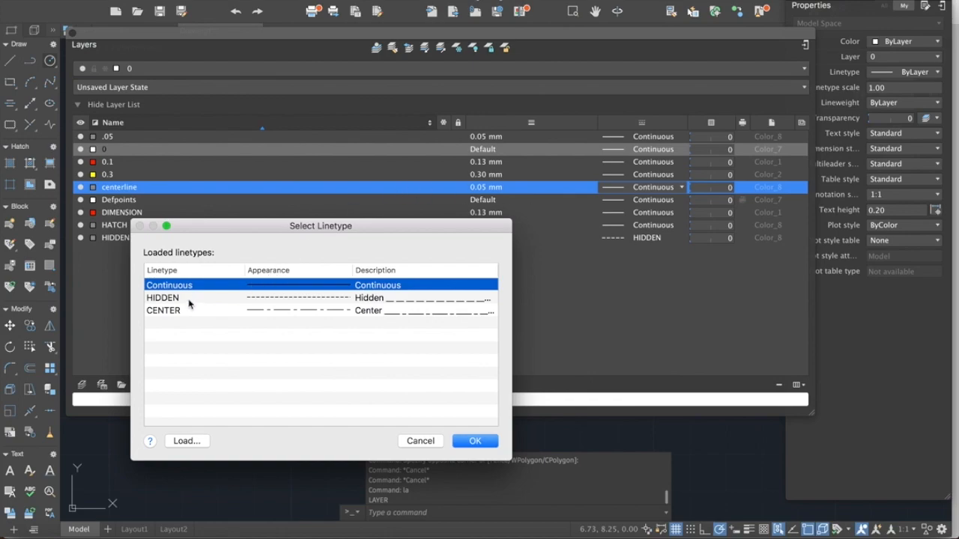
click(186, 311)
click(479, 443)
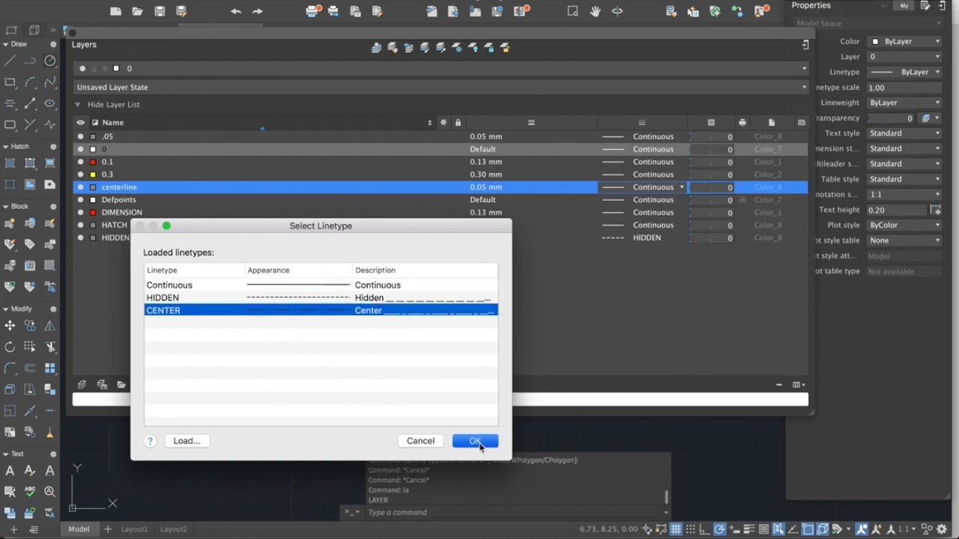
click(72, 33)
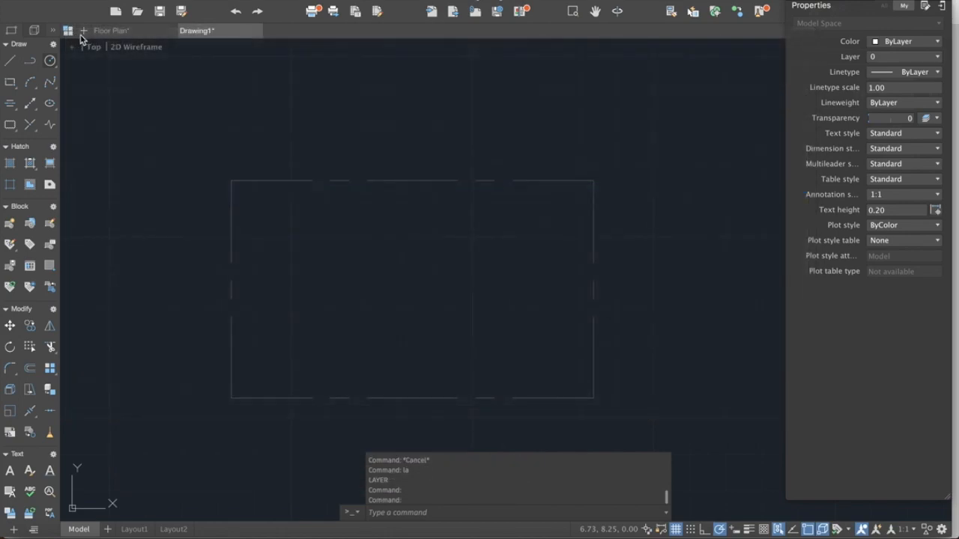
Regenerate the drawing to refresh the outline's linetype display.
click(379, 150)
click(334, 179)
key(Escape)
key(Escape)
scroll(446, 215, down, 2)
text(re)
key(Return)
scroll(450, 199, up, 3)
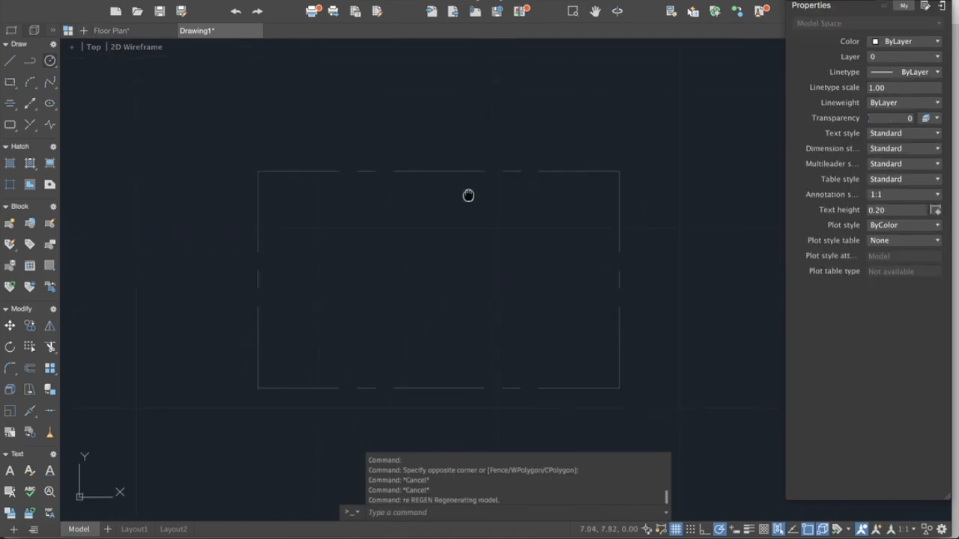
click(505, 174)
click(419, 143)
key(Escape)
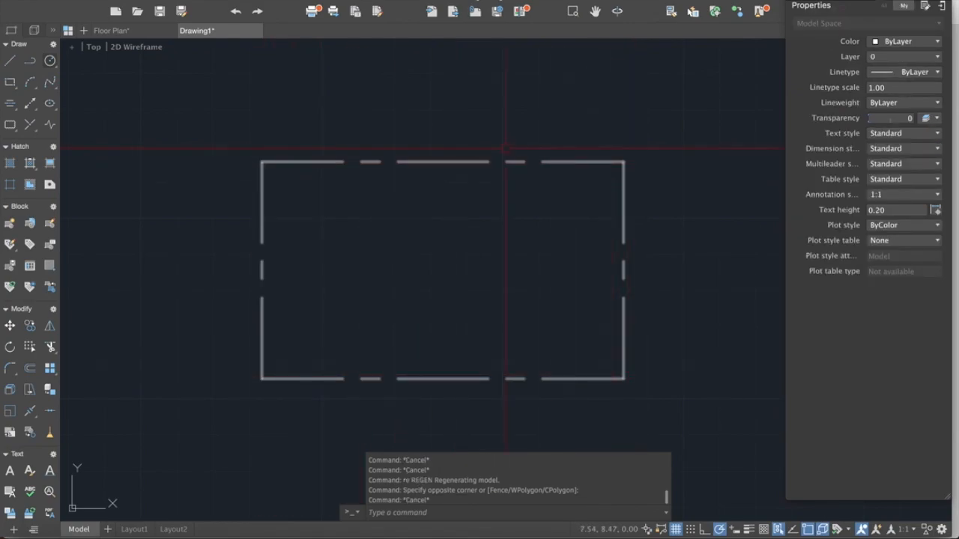
Set the outline rectangle's linetype scale to 0.5.
click(588, 171)
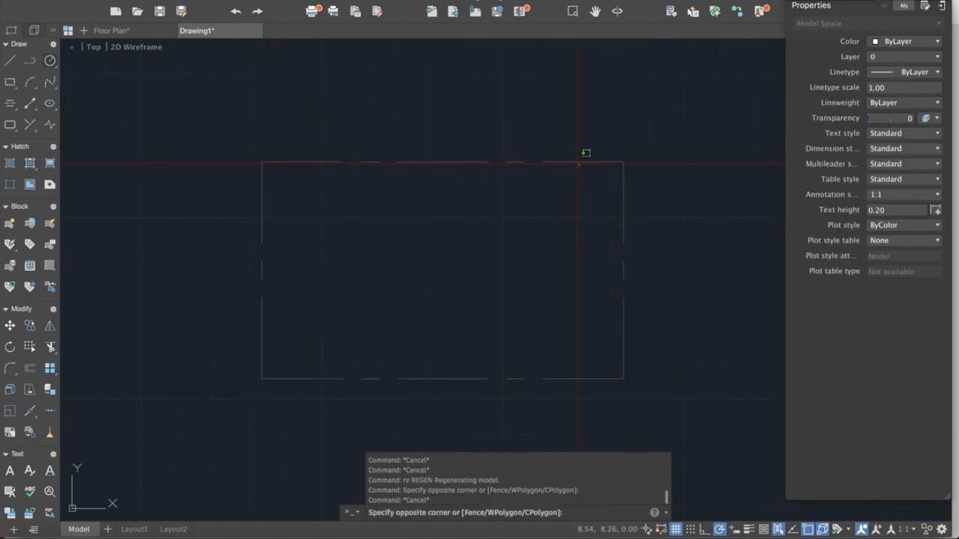
click(577, 148)
click(904, 111)
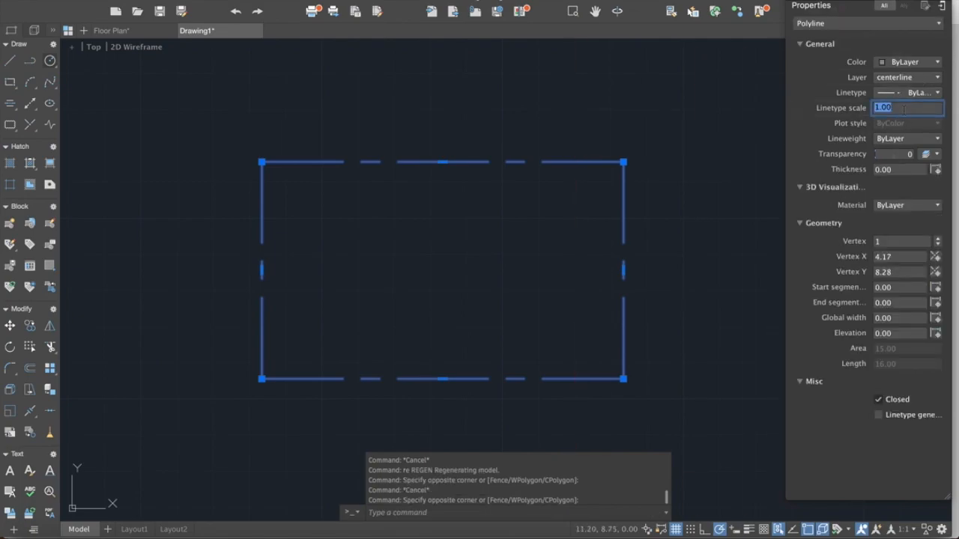
key(Escape)
click(506, 186)
click(431, 125)
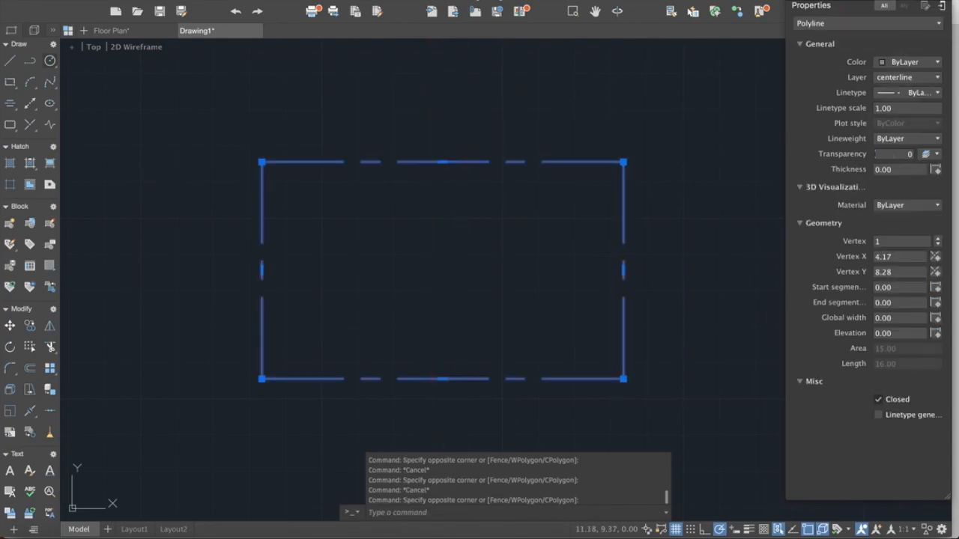
key(Escape)
click(637, 153)
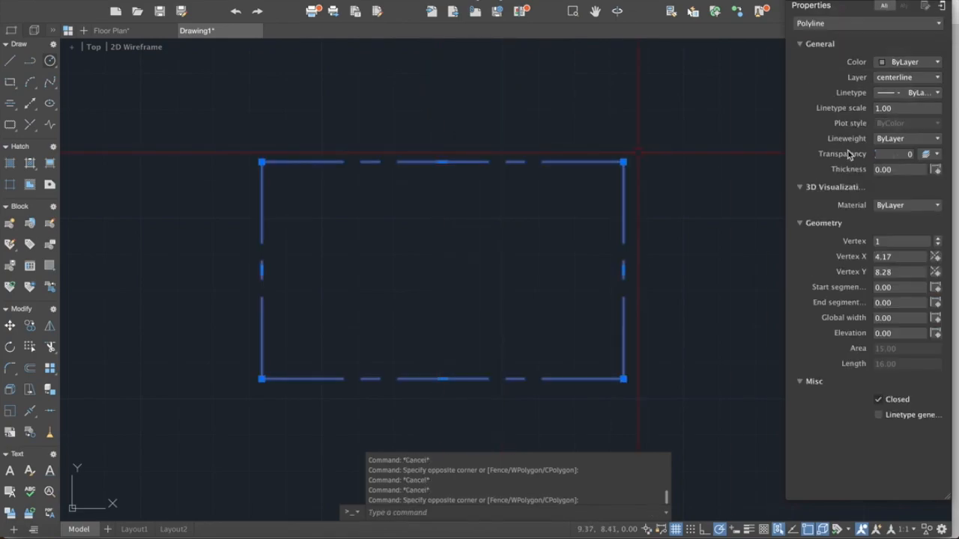
click(900, 111)
text(0.5)
key(Return)
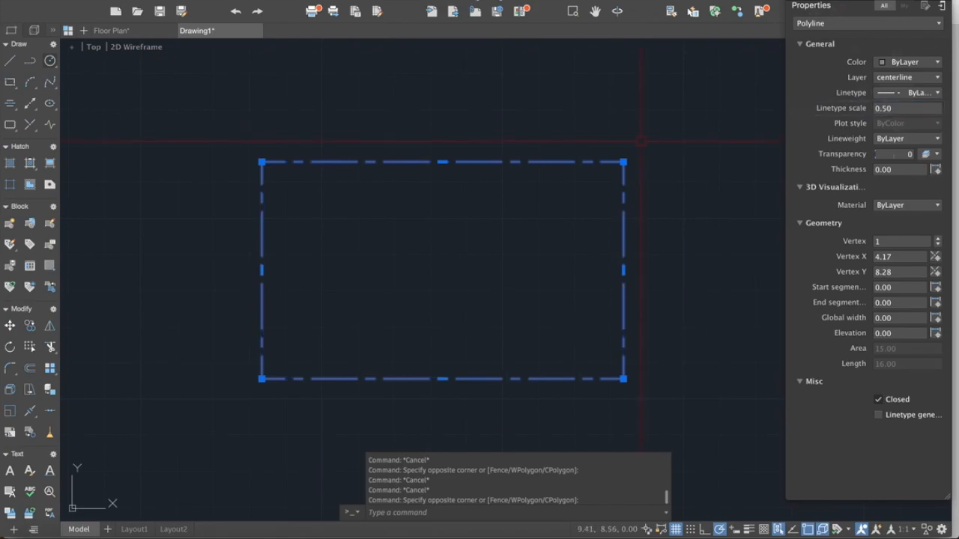
key(Escape)
Examine the room dimensions on the reference Floor Plan drawing, switching between it and Drawing1.
scroll(450, 181, up, 2)
scroll(417, 182, down, 2)
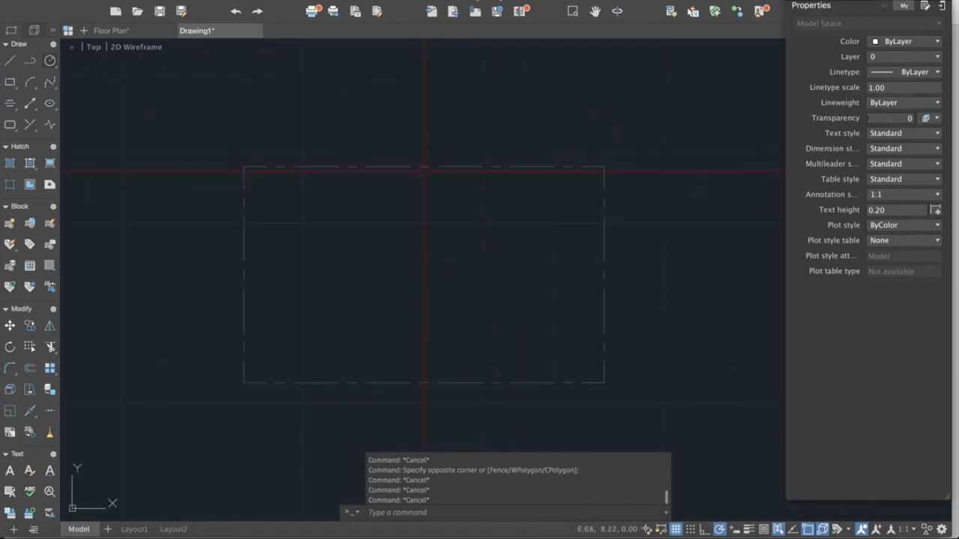
click(120, 31)
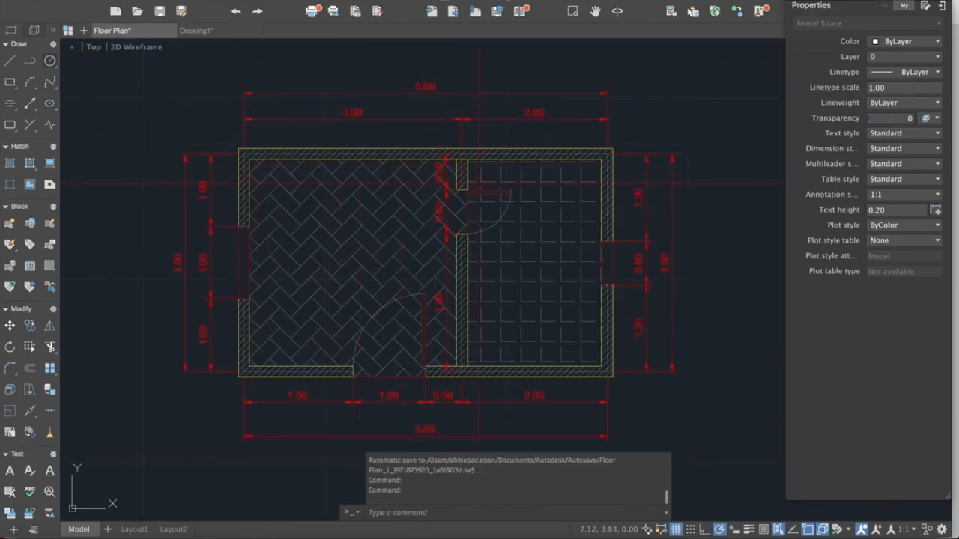
middle_drag(474, 190, 405, 157)
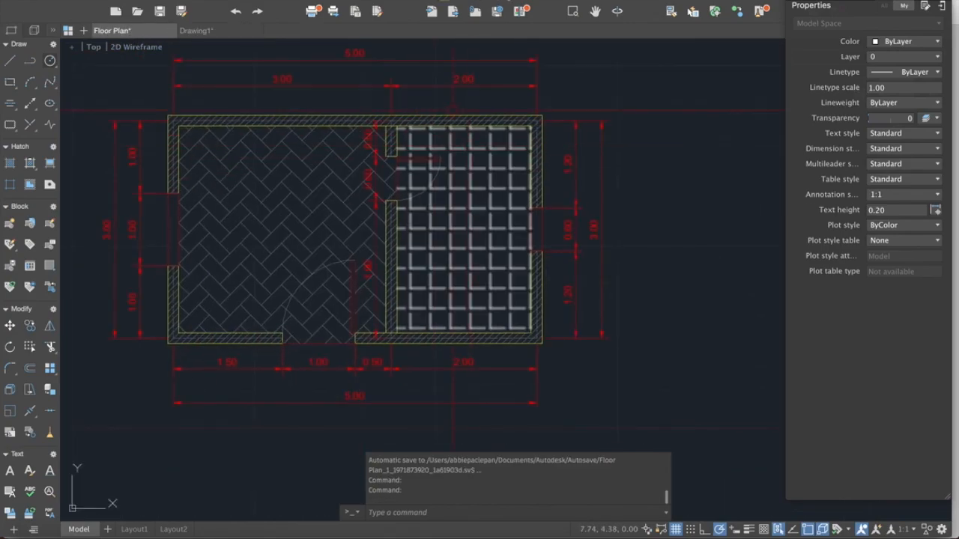
scroll(386, 118, up, 3)
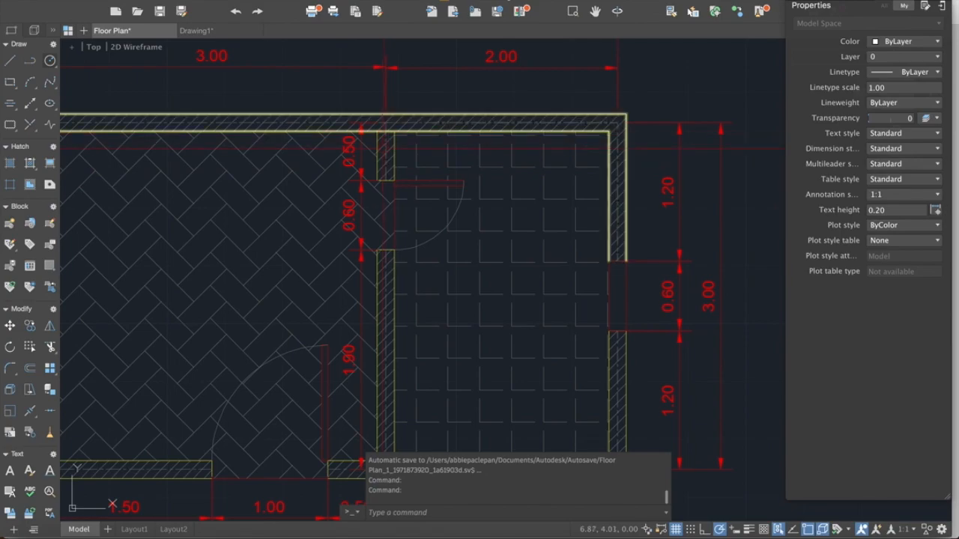
scroll(385, 150, down, 3)
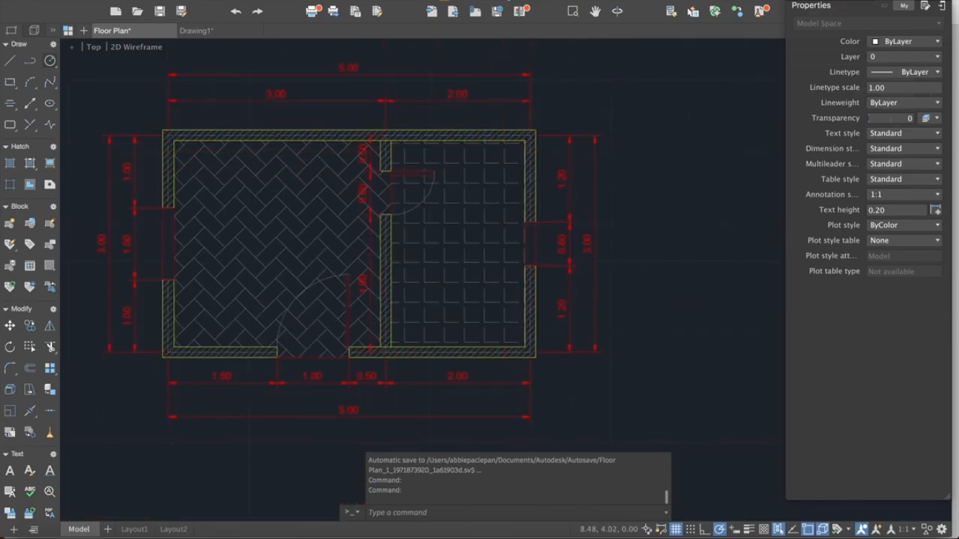
scroll(517, 146, up, 3)
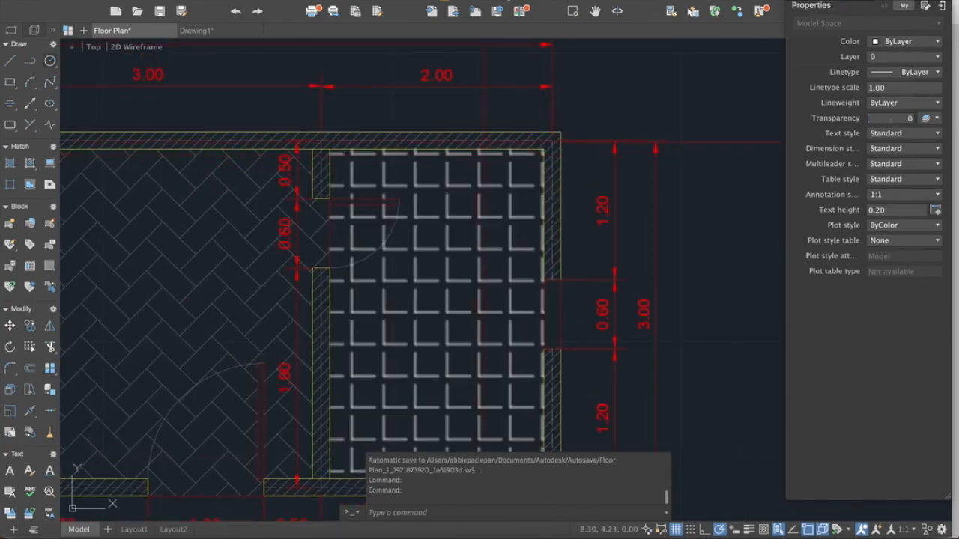
scroll(524, 139, down, 3)
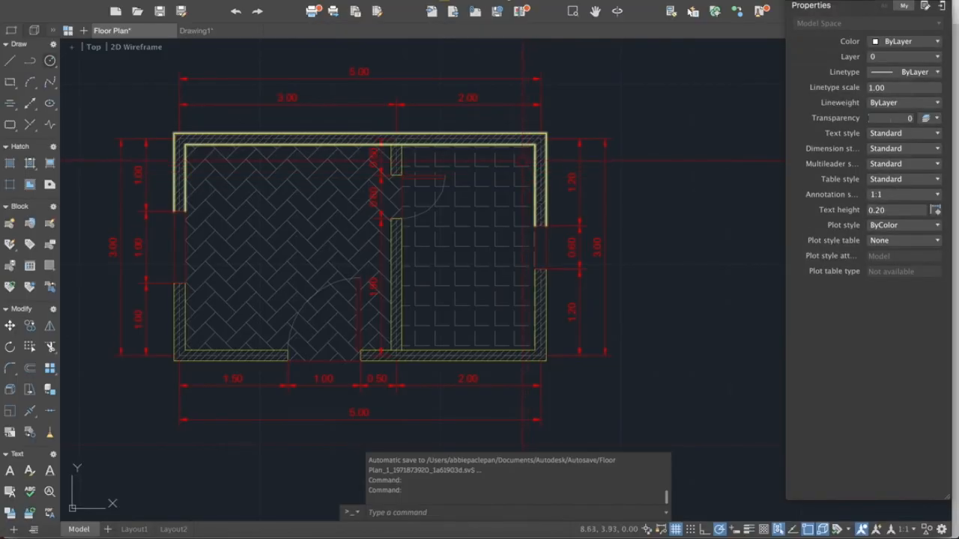
click(199, 31)
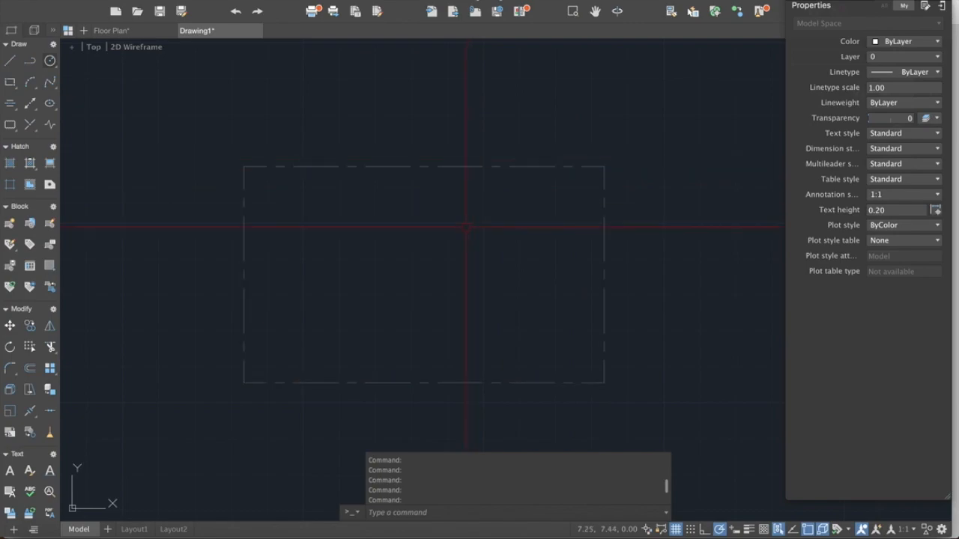
click(135, 30)
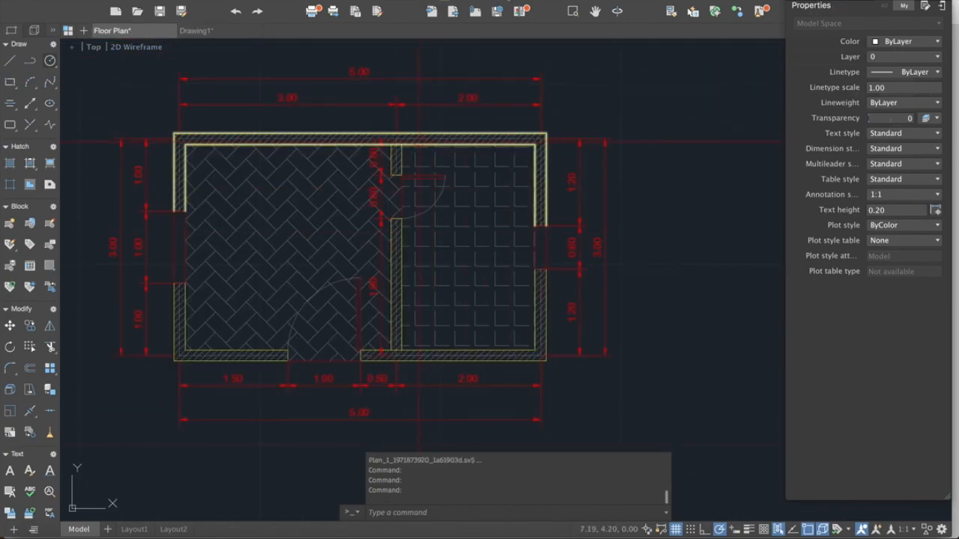
click(234, 32)
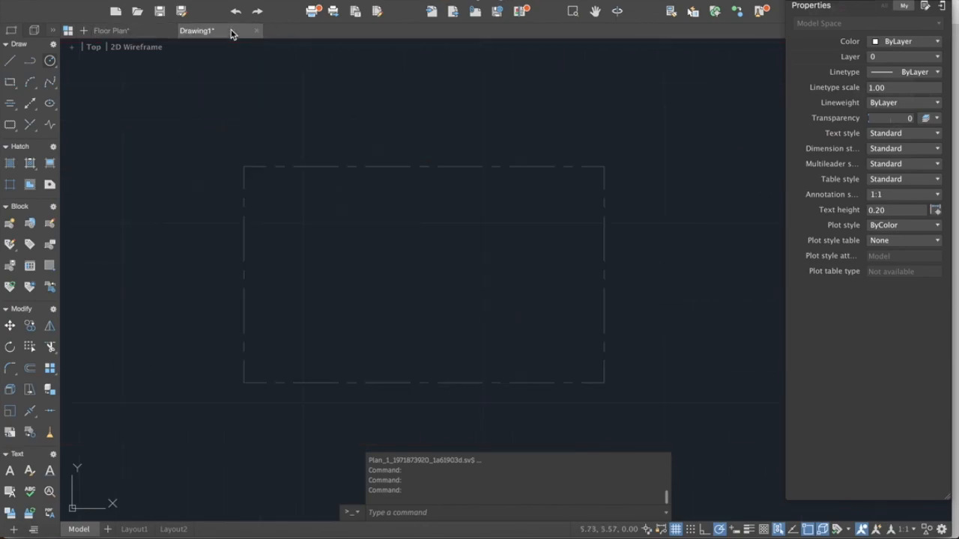
Draw a second rectangle to the right of the outline with the Dimensions option, length 2 and width 3.
scroll(593, 183, down, 2)
middle_drag(593, 183, 396, 168)
text(rec)
key(Return)
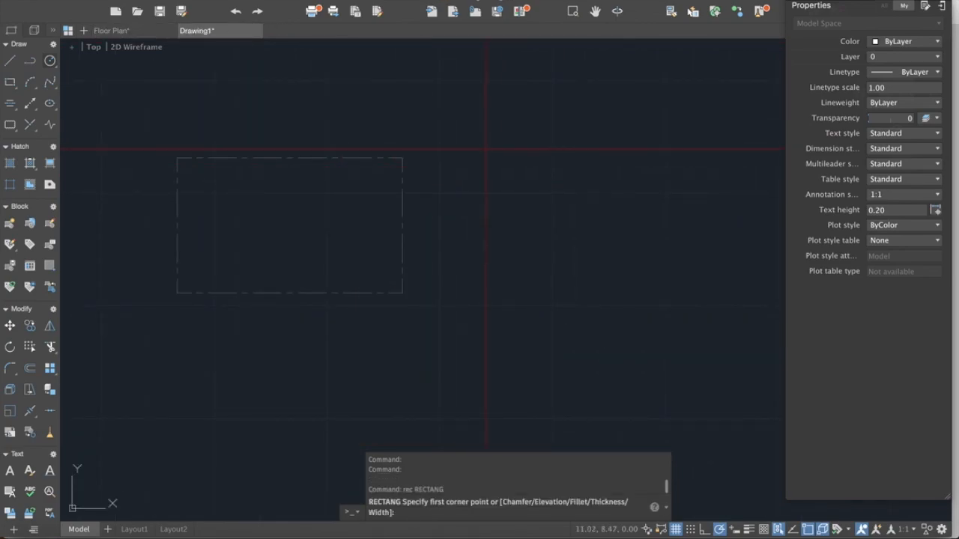
click(476, 160)
text(d)
key(Return)
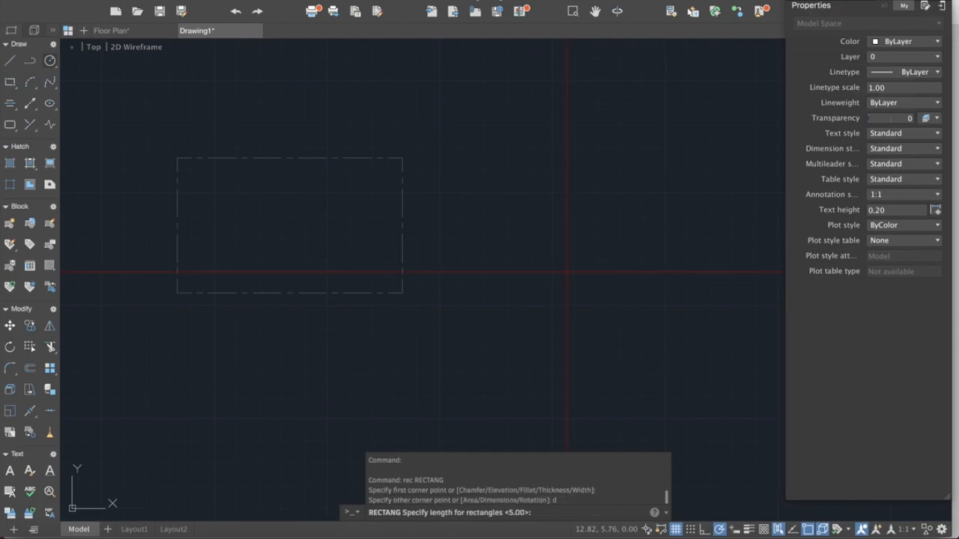
key(Return)
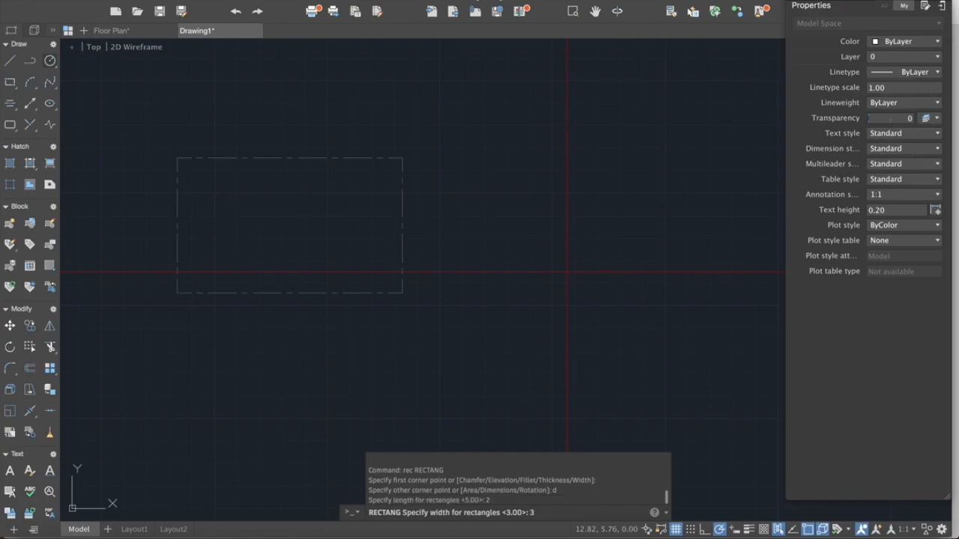
key(Return)
key(Escape)
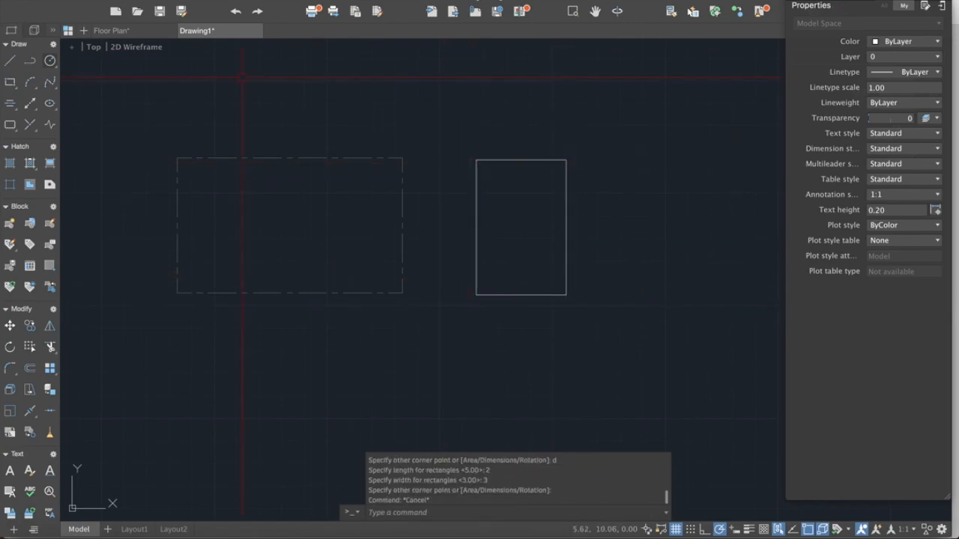
Move the 2 x 3 rectangle into the outline, snapping its top-right corner to the outline's top-right corner.
click(155, 44)
click(155, 35)
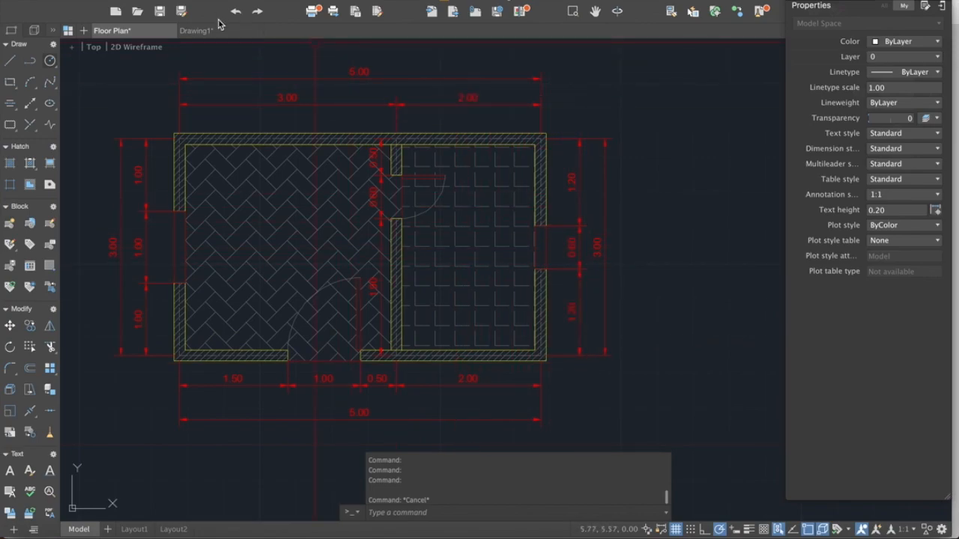
click(197, 30)
click(539, 160)
scroll(509, 176, up, 2)
text(m)
key(Return)
click(601, 149)
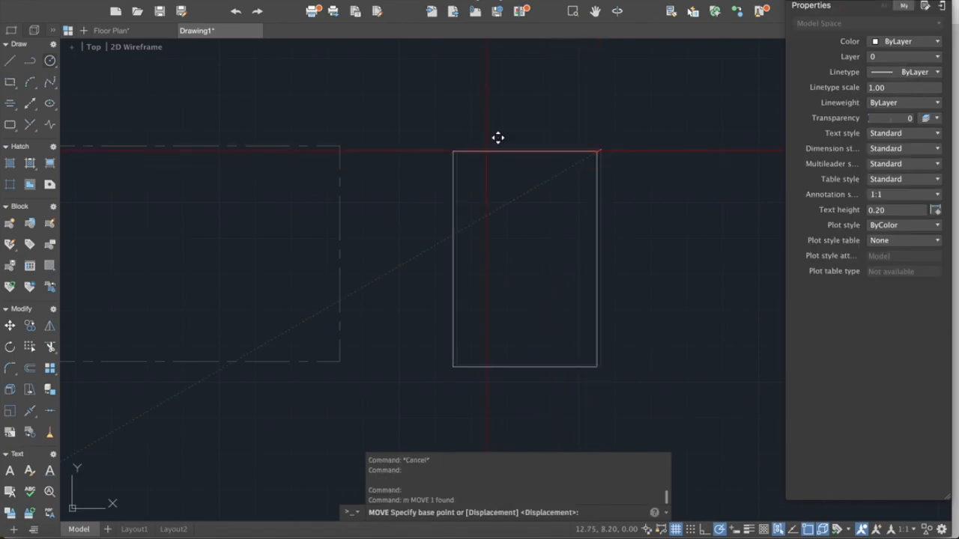
click(352, 133)
middle_drag(352, 133, 500, 109)
key(Escape)
key(Escape)
Match the 2 x 3 rectangle's properties to the centerline outline with Match Properties.
middle_drag(385, 171, 443, 198)
text(ma)
key(Return)
click(352, 148)
click(428, 199)
click(362, 179)
key(Escape)
key(Escape)
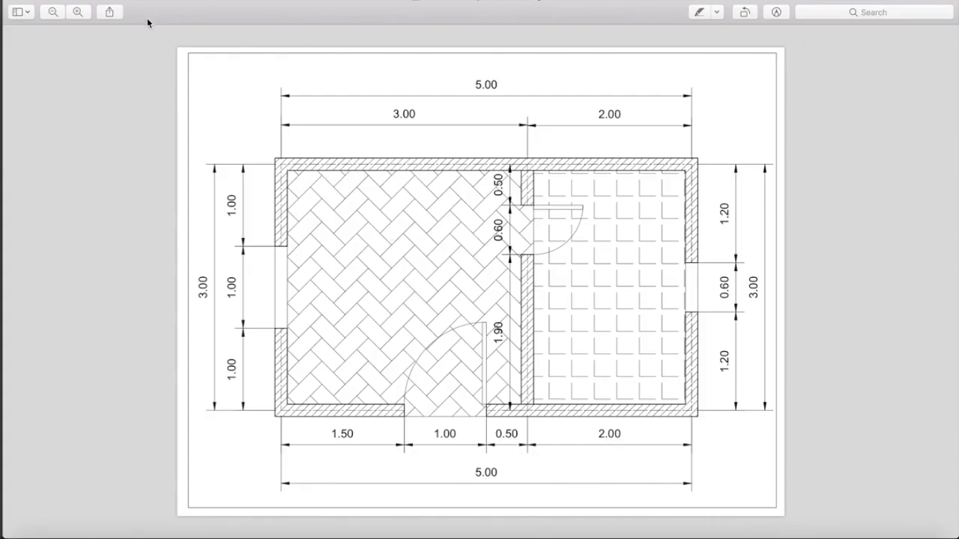
Switch to the reference floor plan image and zoom in on it.
click(77, 12)
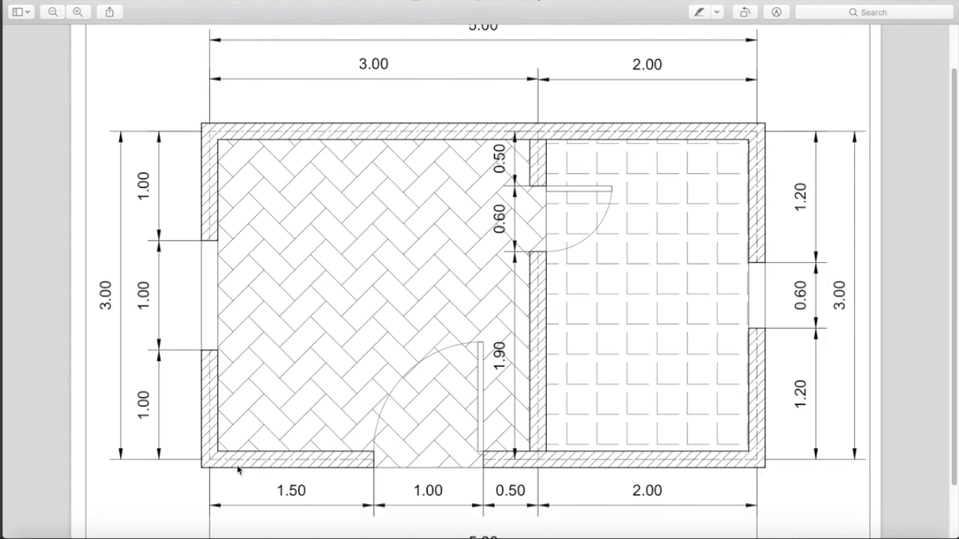
Zoom out on the reference floor plan to view the full two-room layout with all dimensions.
click(50, 14)
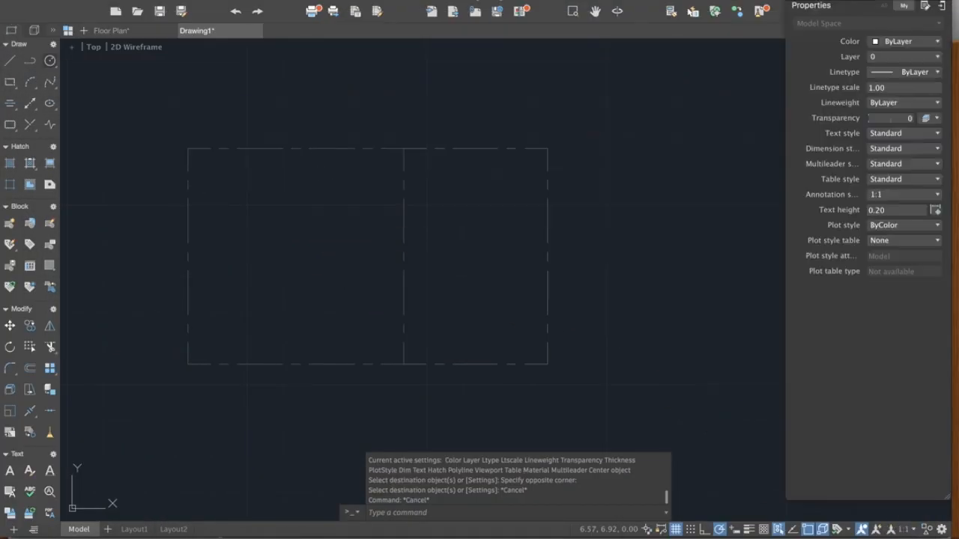
key(Escape)
key(Escape)
key(Escape)
key(Escape)
key(Escape)
middle_drag(304, 201, 339, 209)
scroll(304, 196, up, 2)
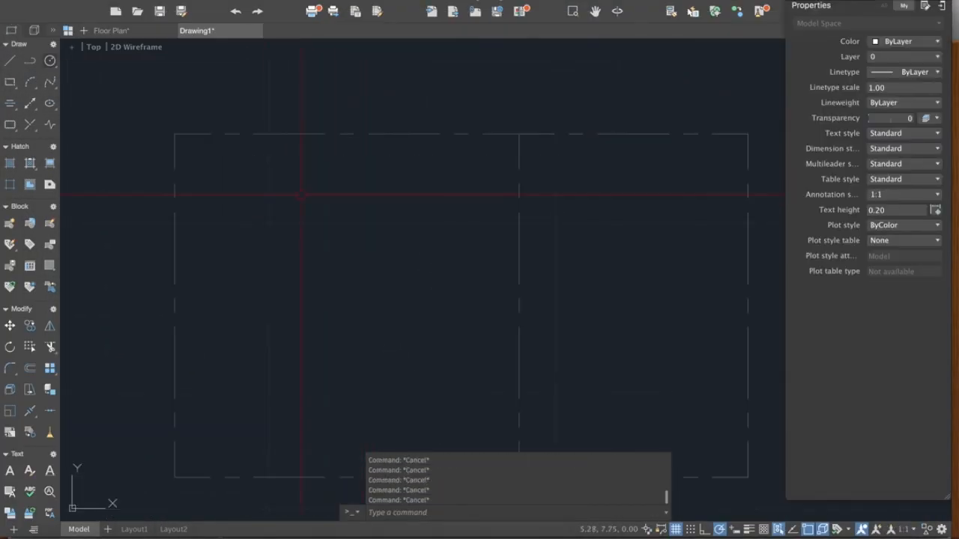
scroll(279, 159, down, 2)
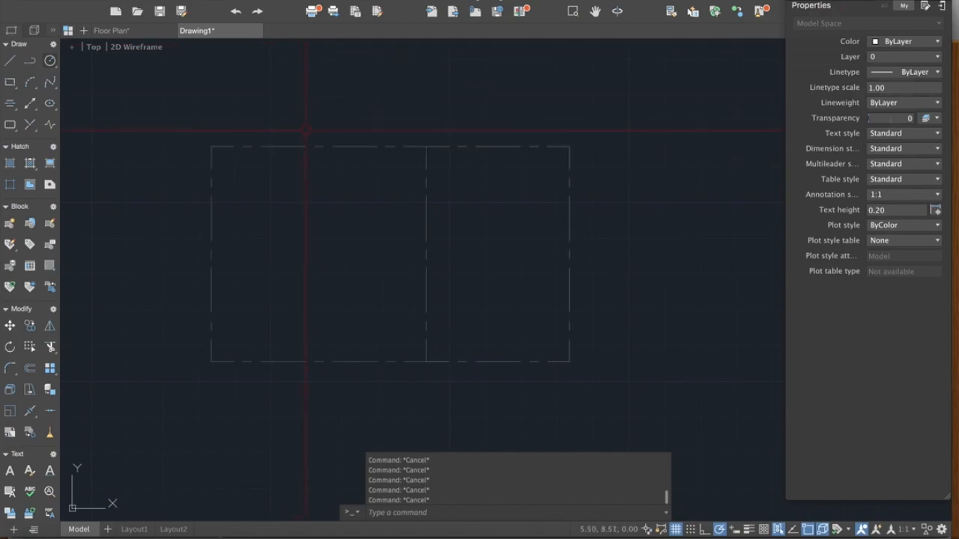
Offset the 5 x 3 centerline outline by 0.1 to both its inside and outside.
text(o)
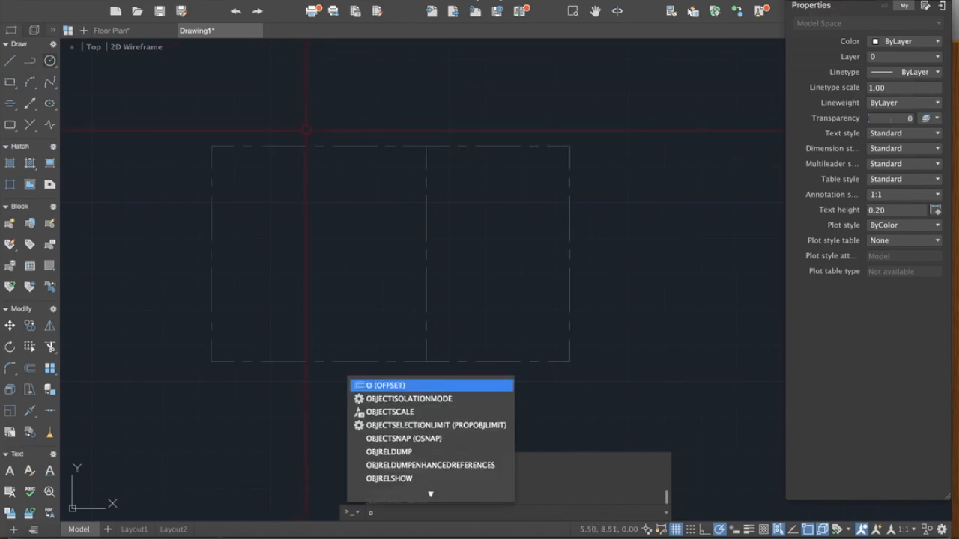
key(Return)
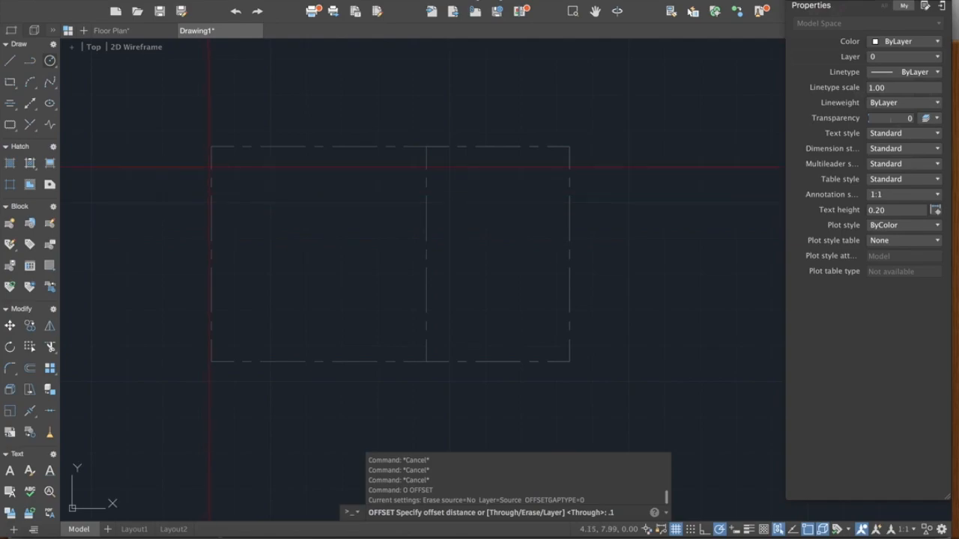
key(Return)
scroll(252, 152, up, 2)
click(252, 152)
click(242, 145)
click(235, 153)
click(242, 107)
key(Escape)
key(Escape)
scroll(298, 155, down, 2)
scroll(263, 150, up, 2)
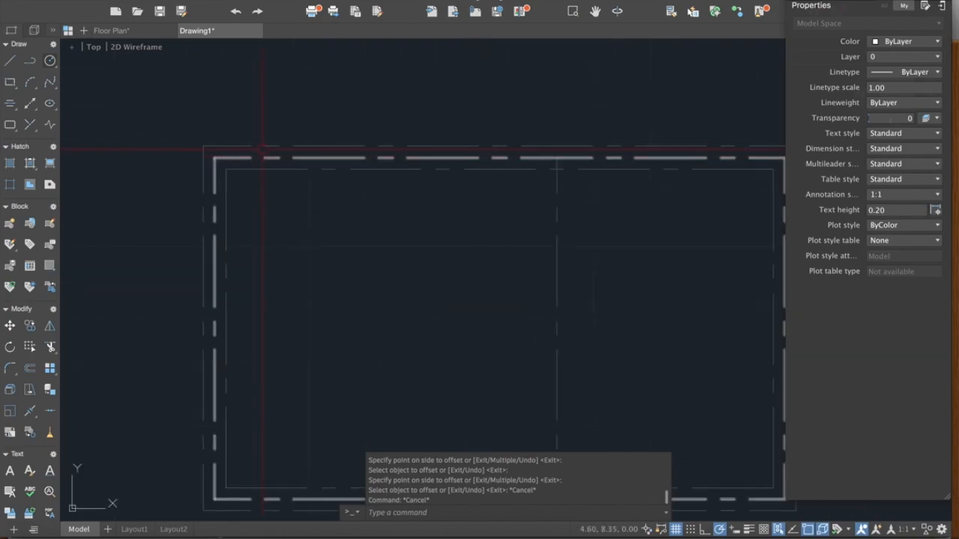
scroll(279, 170, down, 2)
key(Escape)
key(Escape)
Offset the 2 x 3 rectangle by 0.1 to both its inside and outside.
text(o)
key(Return)
key(Return)
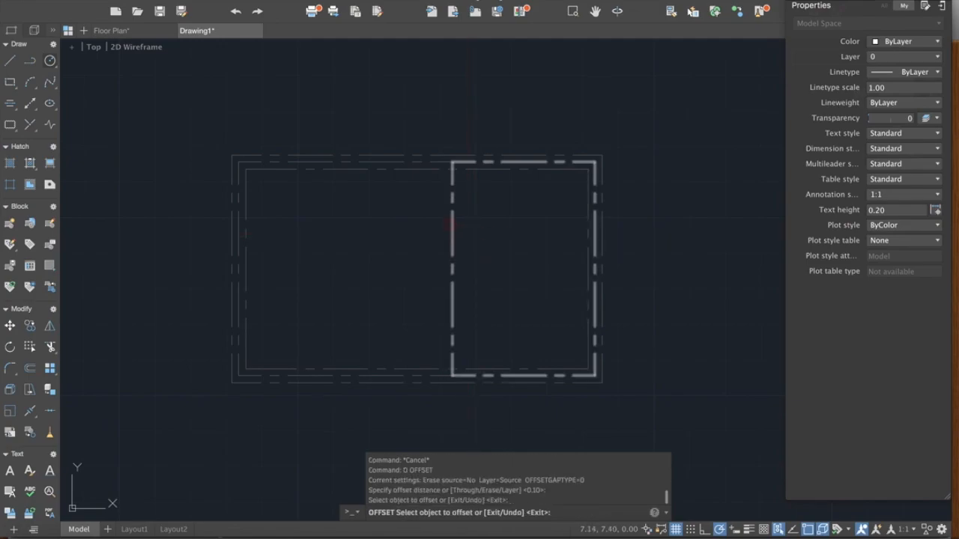
click(452, 221)
click(523, 268)
click(451, 222)
click(449, 222)
key(Escape)
key(Escape)
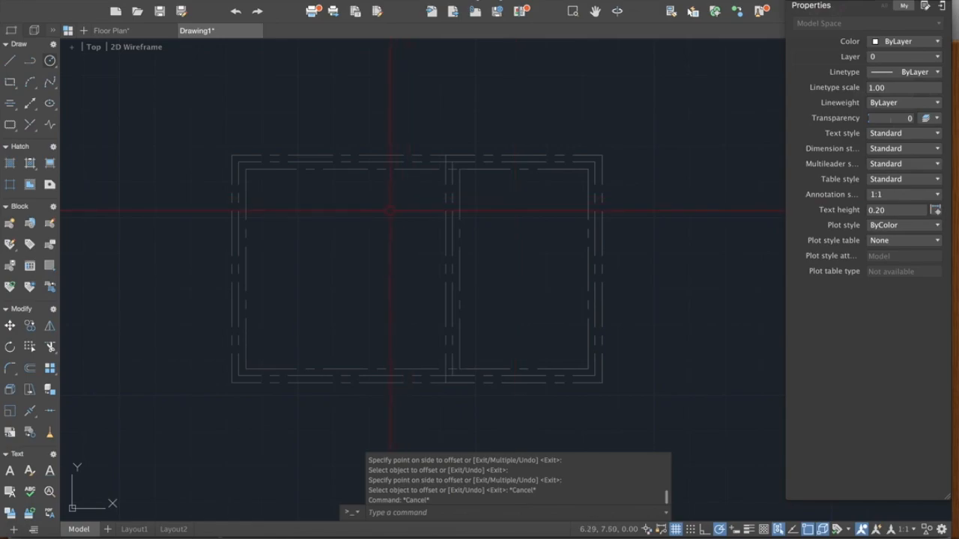
Erase the inner and outer offset copies of the 5 x 3 outline.
click(245, 179)
click(233, 155)
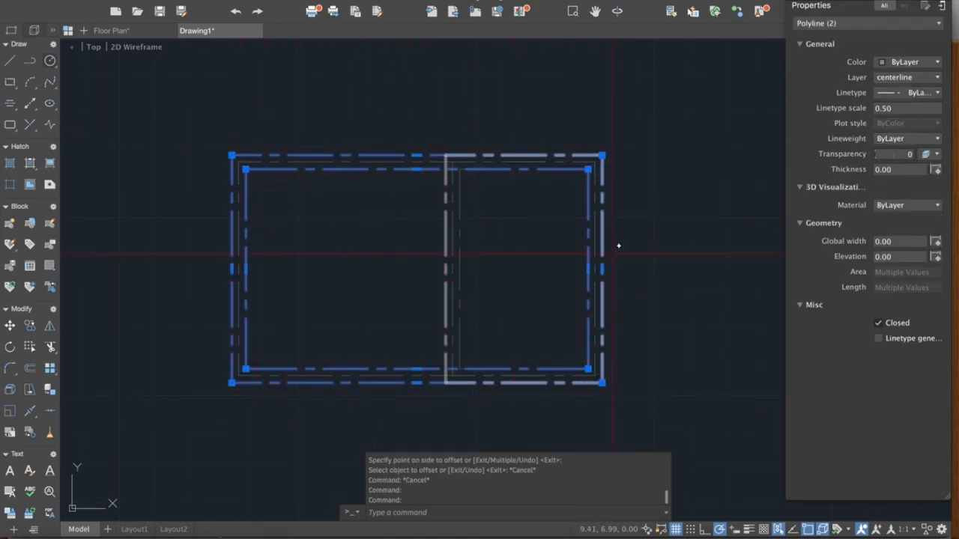
key(Escape)
key(Escape)
key(Escape)
click(392, 170)
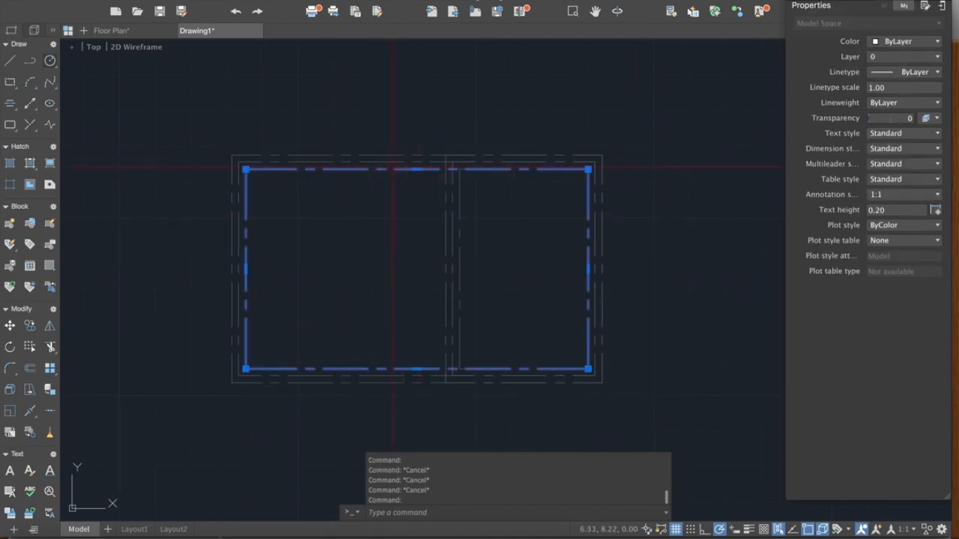
click(322, 157)
text(e)
key(Return)
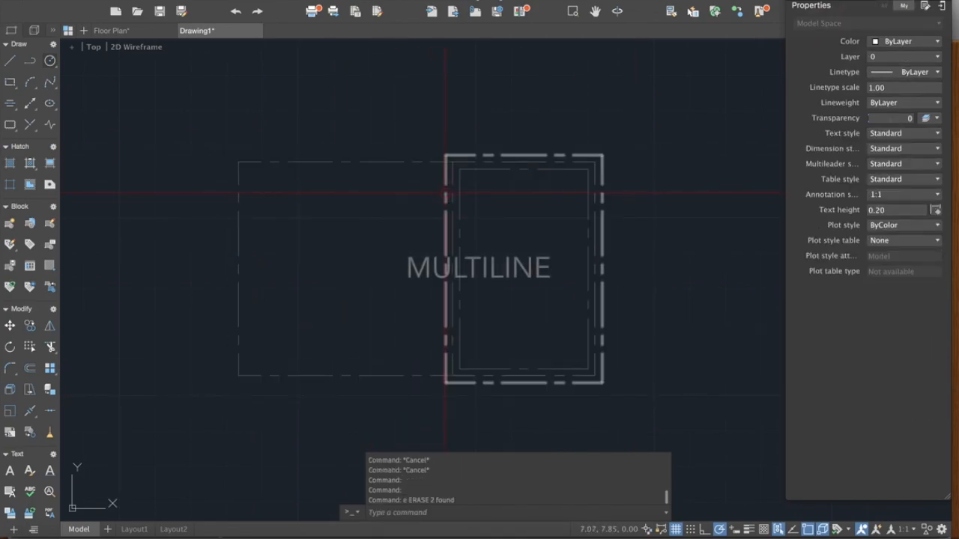
Erase the two offset copies of the 2 x 3 rectangle.
click(457, 194)
text(e)
key(Return)
click(457, 193)
text(e)
key(Return)
Draw a horizontal line about 3.2 units long to the right of the floor plan.
scroll(621, 219, down, 3)
middle_drag(621, 219, 503, 217)
middle_drag(573, 226, 469, 239)
text(l)
key(Return)
click(488, 224)
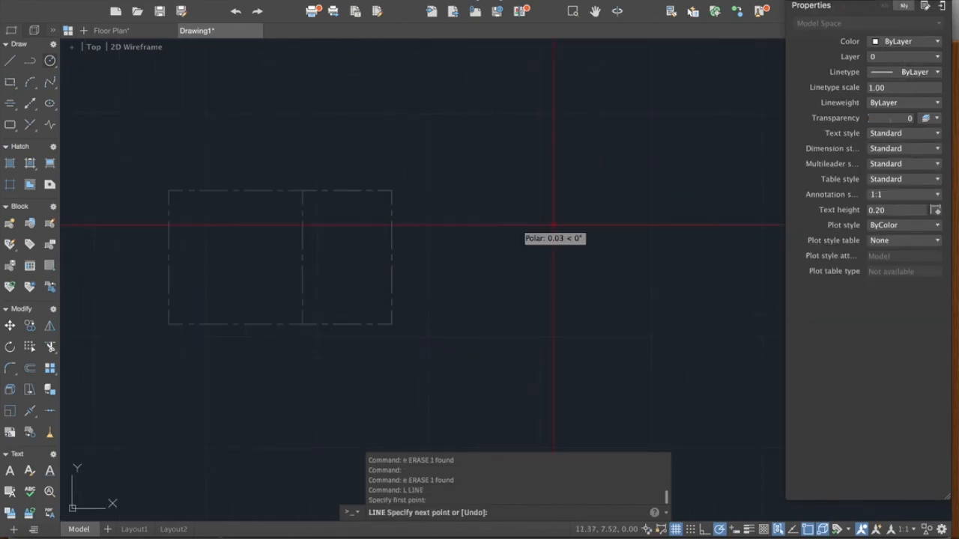
click(631, 225)
key(Escape)
Match the new line's properties to the centerline rectangle with Match Properties.
text(ma)
key(Return)
click(392, 222)
click(568, 249)
click(537, 184)
key(Escape)
key(Escape)
Copy the centerline line horizontally to the right of the original.
middle_drag(604, 221, 564, 227)
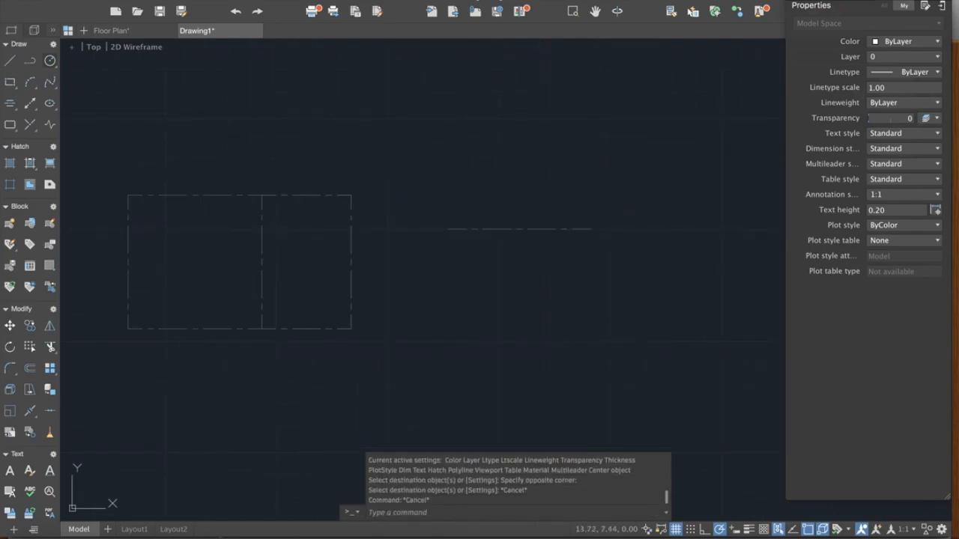
click(533, 229)
text(c)
key(Return)
click(491, 262)
middle_drag(573, 263, 492, 268)
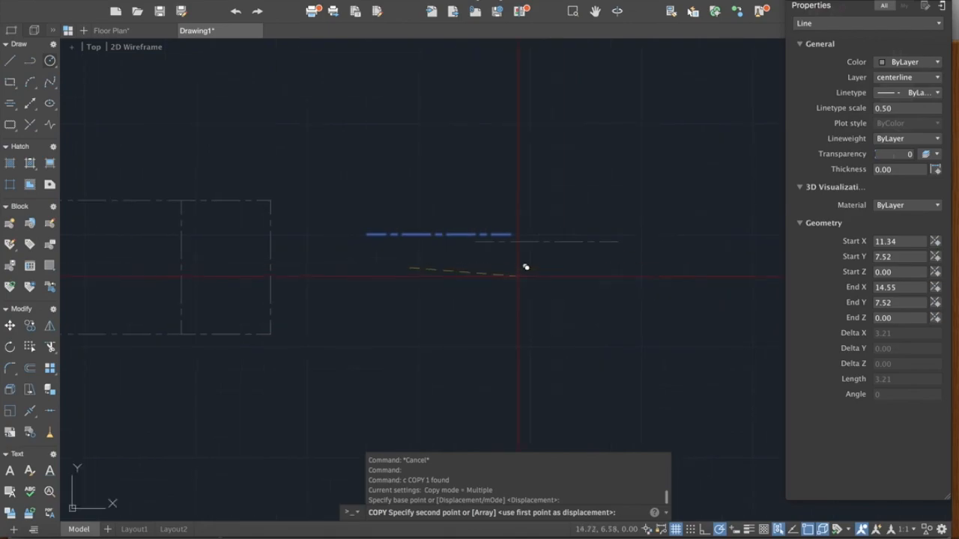
click(579, 267)
middle_drag(580, 267, 446, 269)
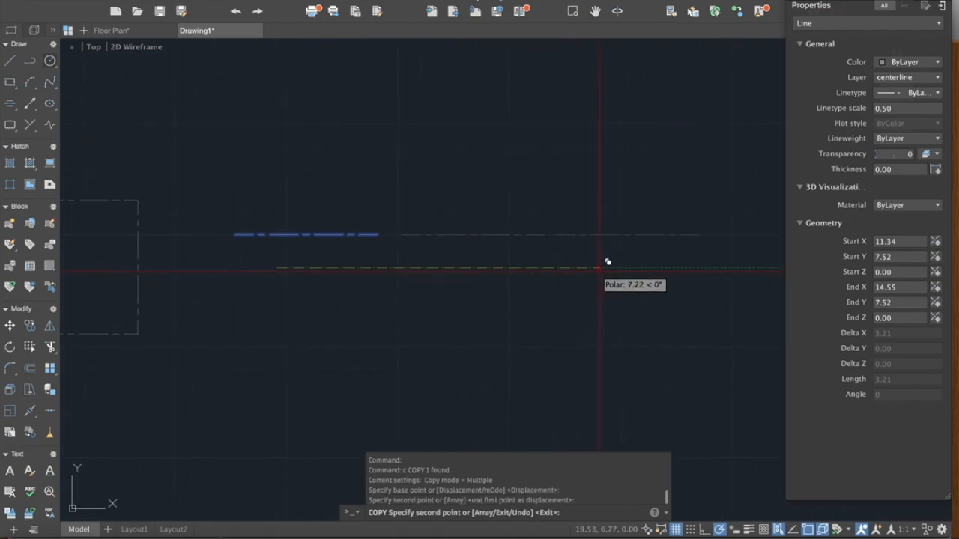
key(Escape)
key(Escape)
key(Escape)
Draw a test multiline along the centerline line with the MLINE command.
mouse_move(364, 261)
middle_down()
mouse_move(439, 248)
mouse_move(411, 250)
middle_up()
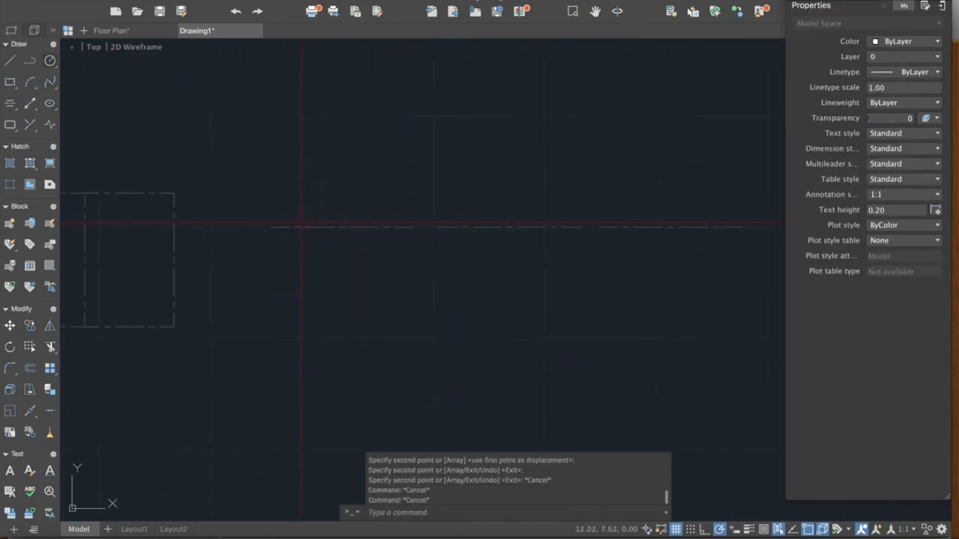
scroll(319, 231, up, 3)
middle_drag(319, 232, 292, 251)
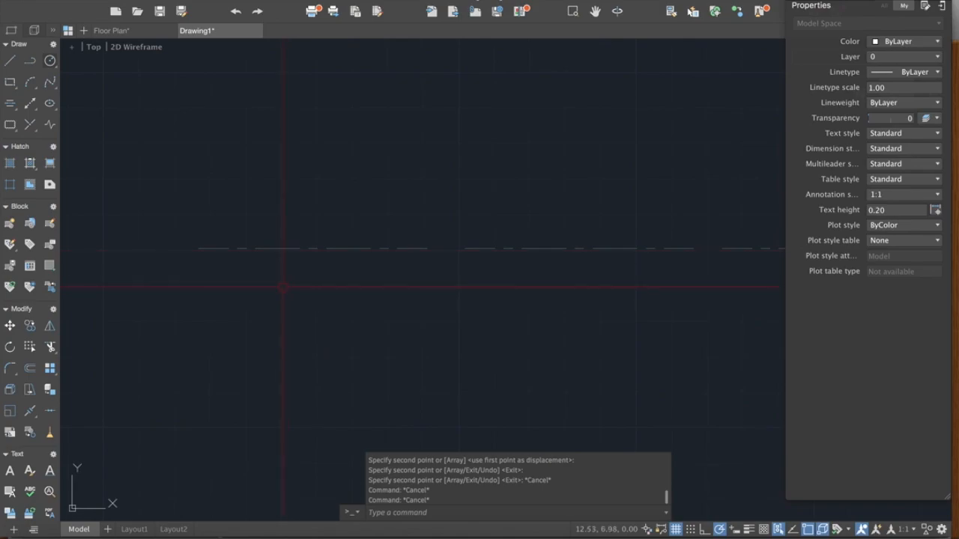
text(ml)
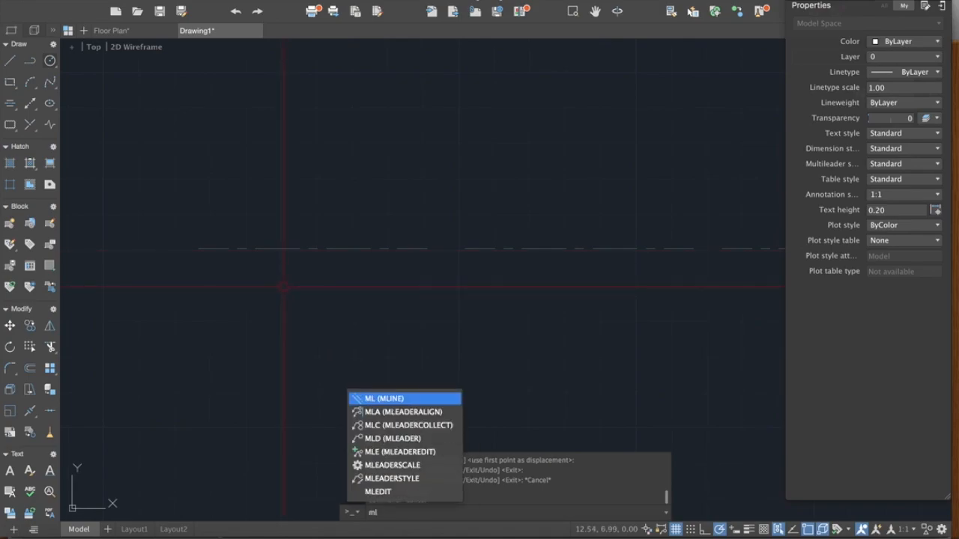
key(Return)
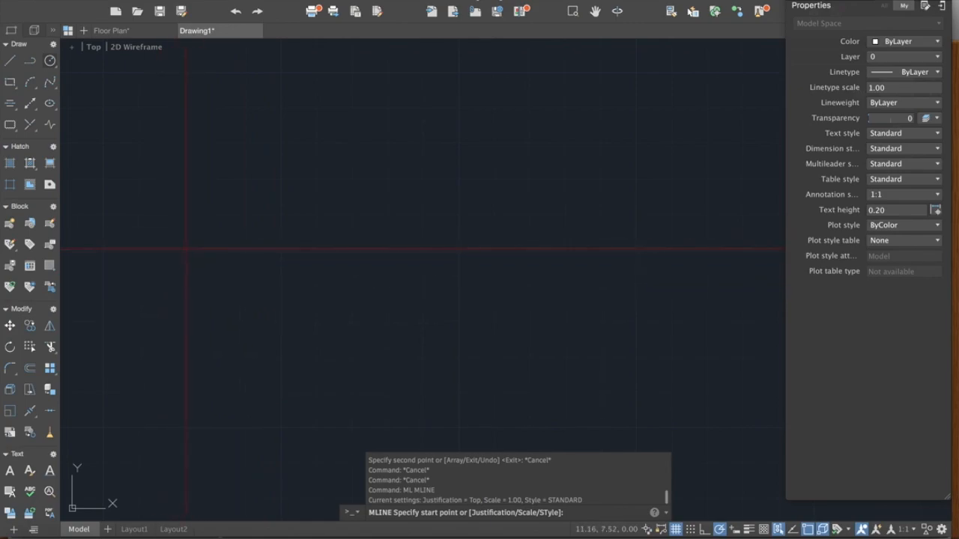
click(200, 249)
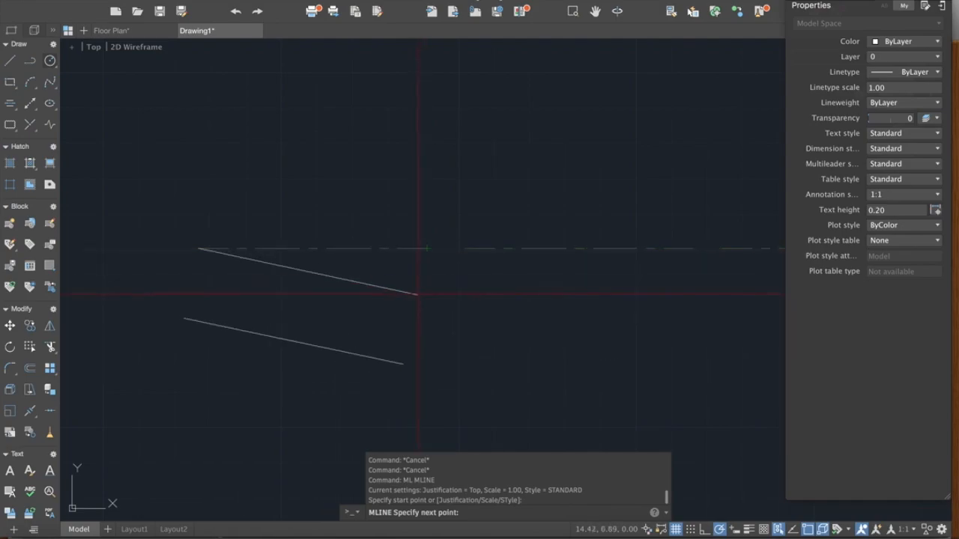
click(428, 248)
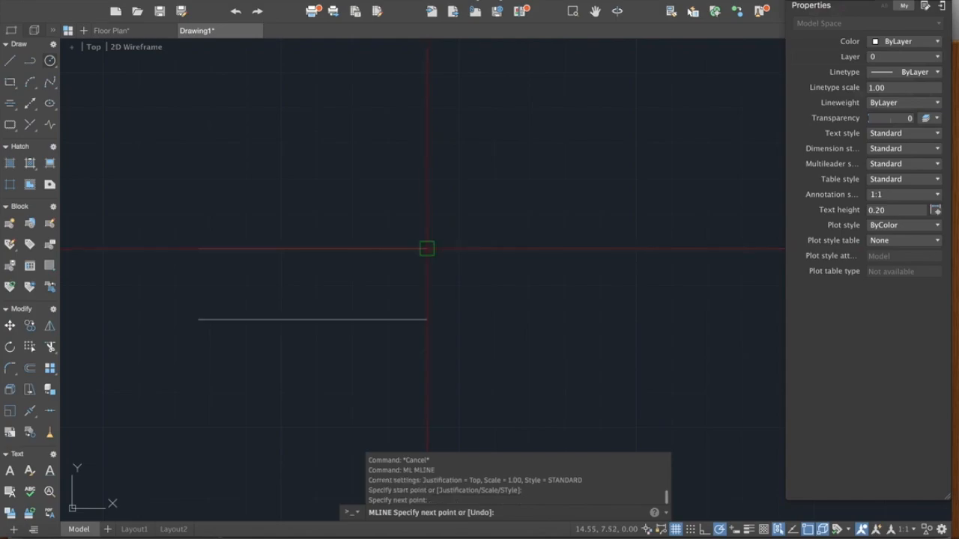
key(Escape)
Select the test multiline and erase it.
click(412, 315)
key(Escape)
click(408, 319)
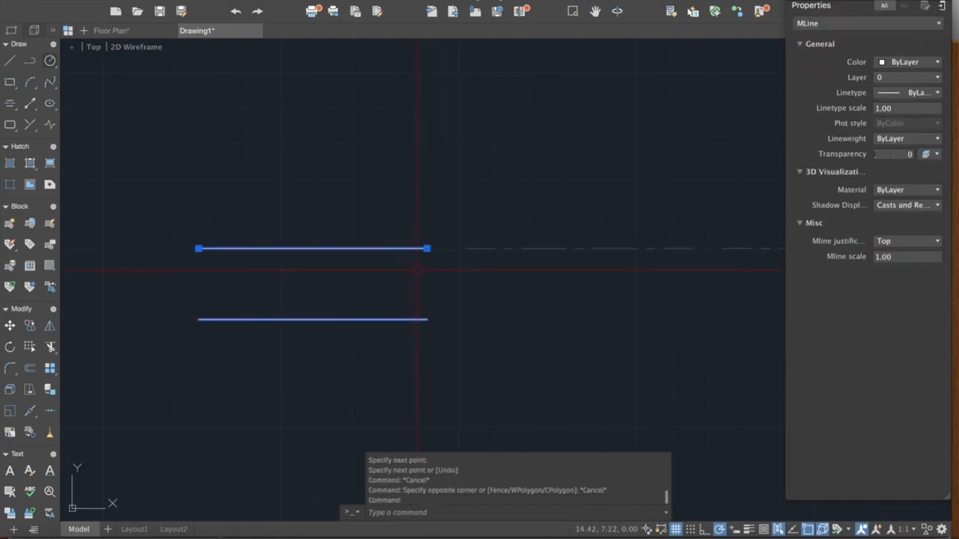
middle_drag(407, 254, 411, 268)
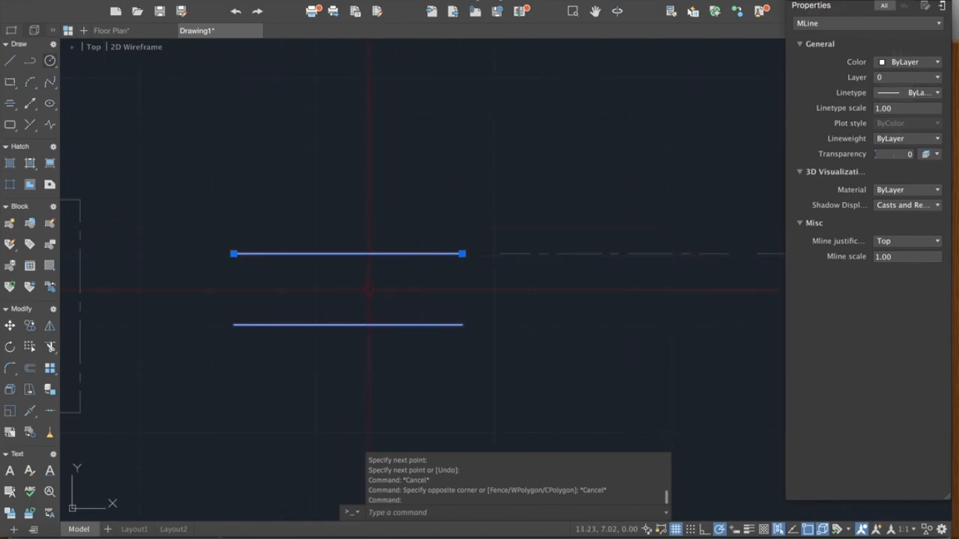
scroll(368, 246, up, 2)
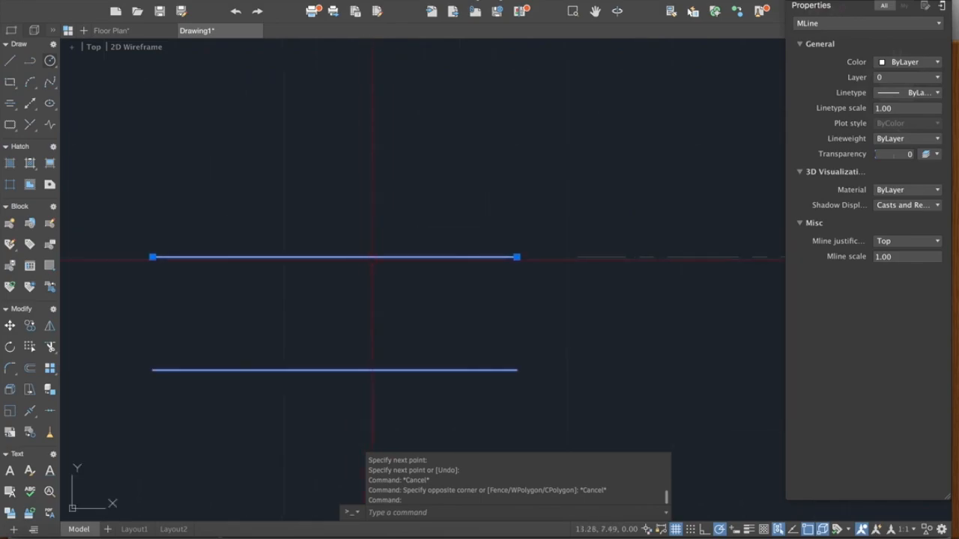
middle_drag(445, 274, 484, 240)
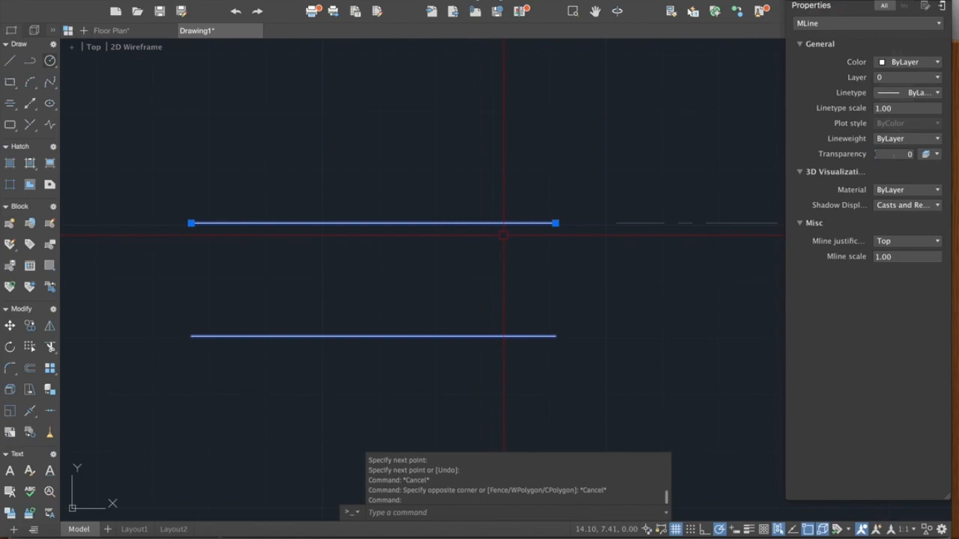
key(Escape)
key(Escape)
key(Escape)
click(511, 224)
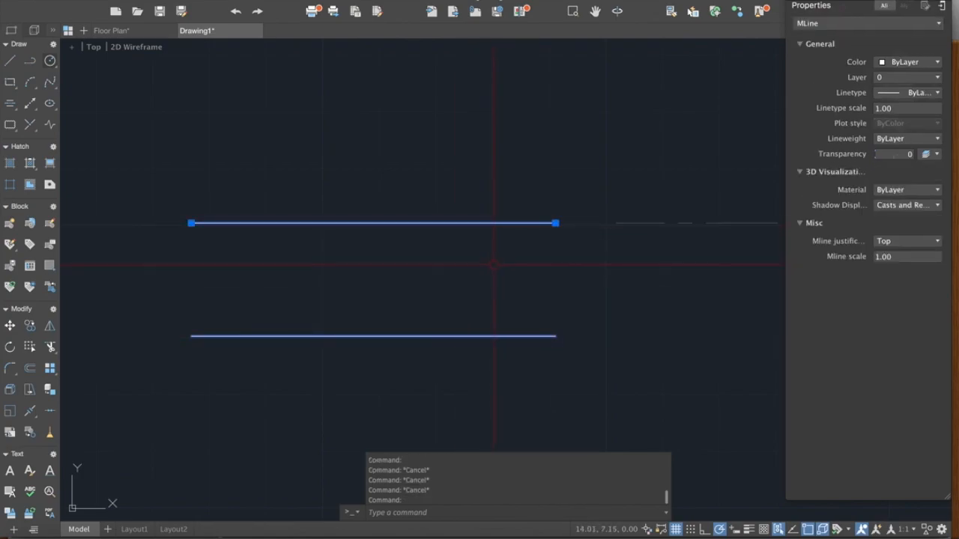
text(e)
key(Return)
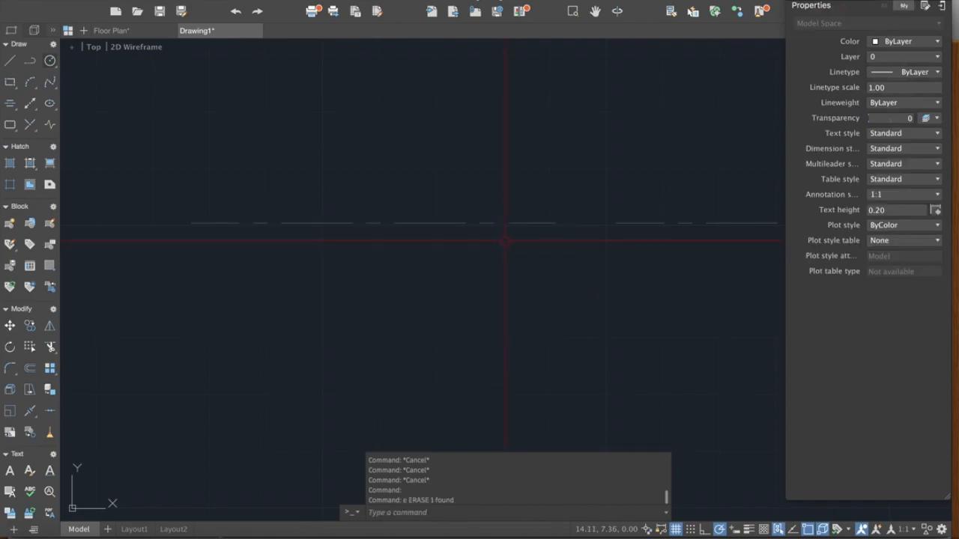
Draw a test multiline with Top justification along the centerline line.
scroll(507, 235, up, 5)
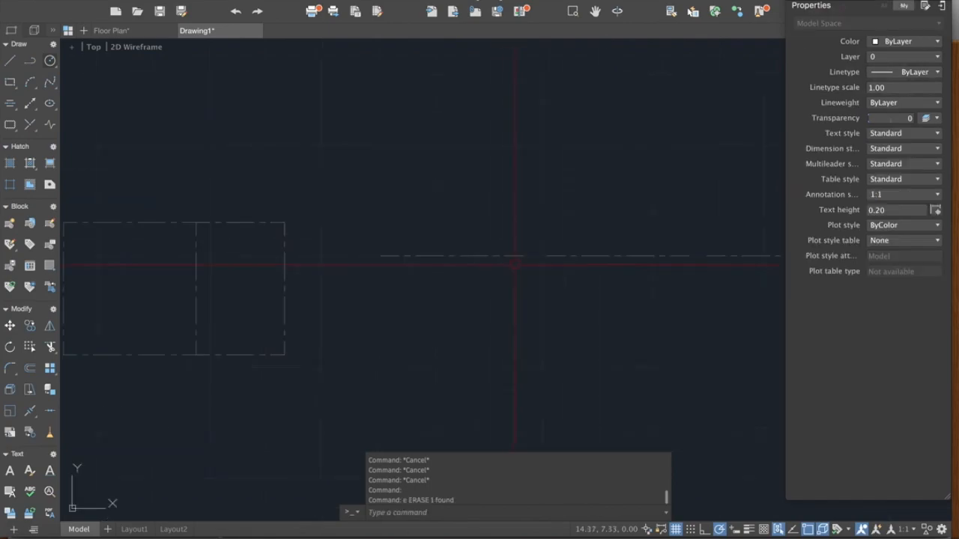
scroll(468, 281, down, 3)
scroll(488, 276, up, 6)
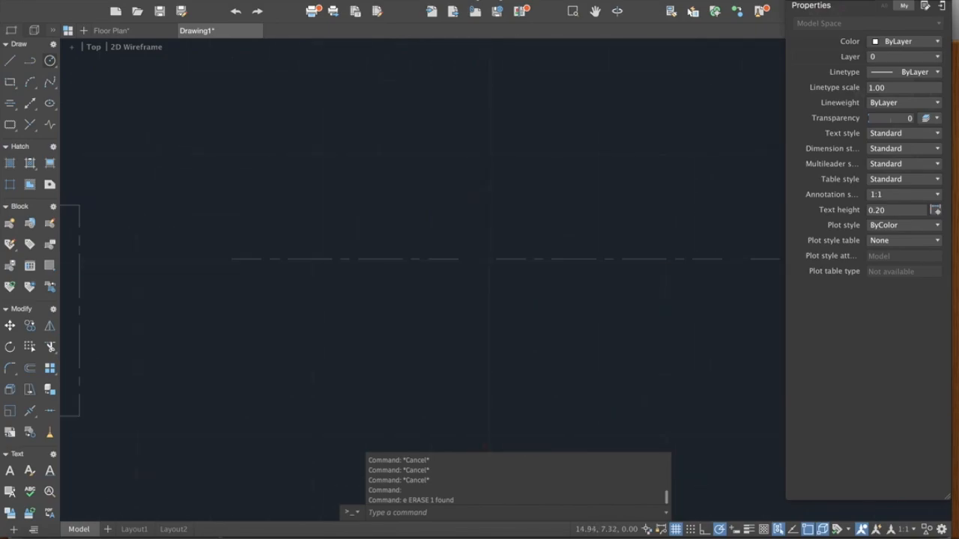
scroll(427, 280, down, 3)
scroll(450, 272, down, 3)
middle_drag(450, 273, 428, 287)
scroll(386, 276, up, 3)
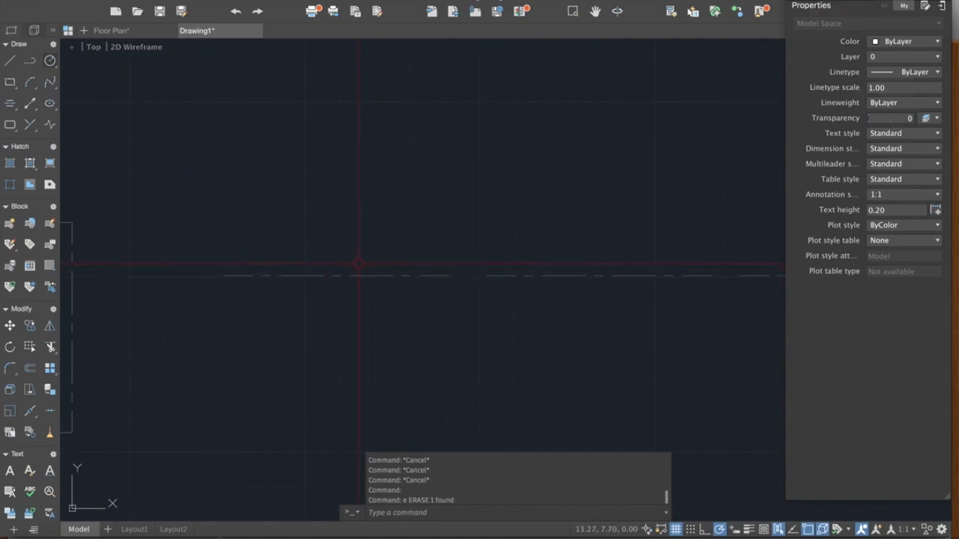
scroll(363, 258, up, 2)
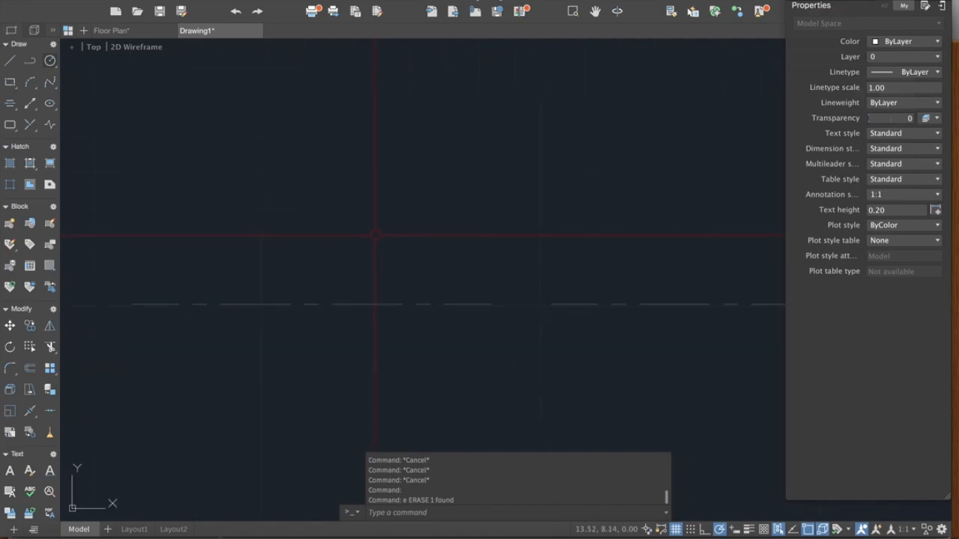
text(l)
key(Return)
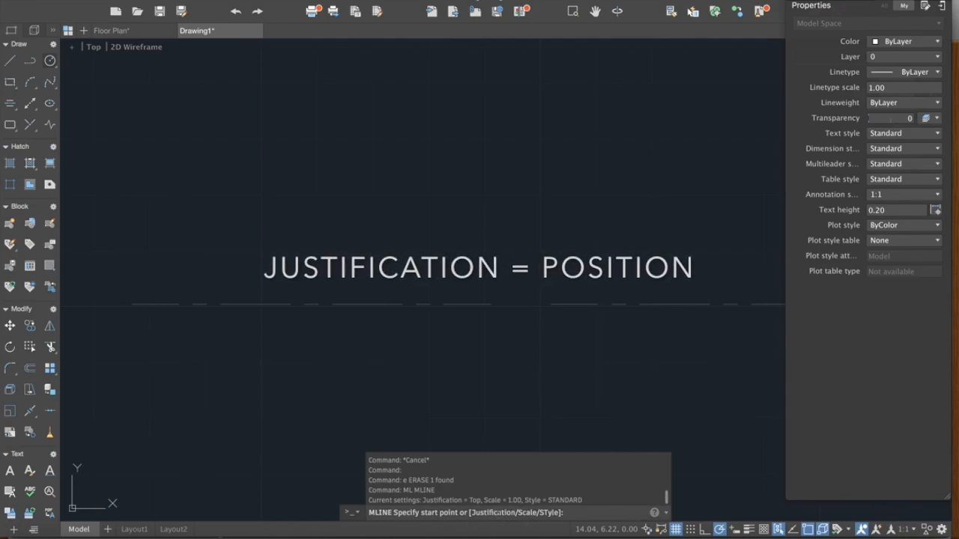
text(j)
key(Return)
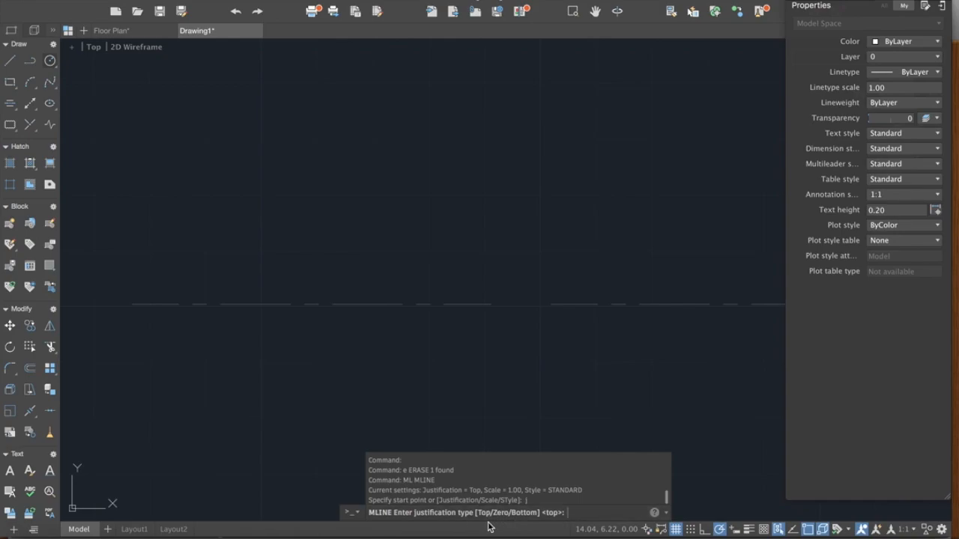
text(t)
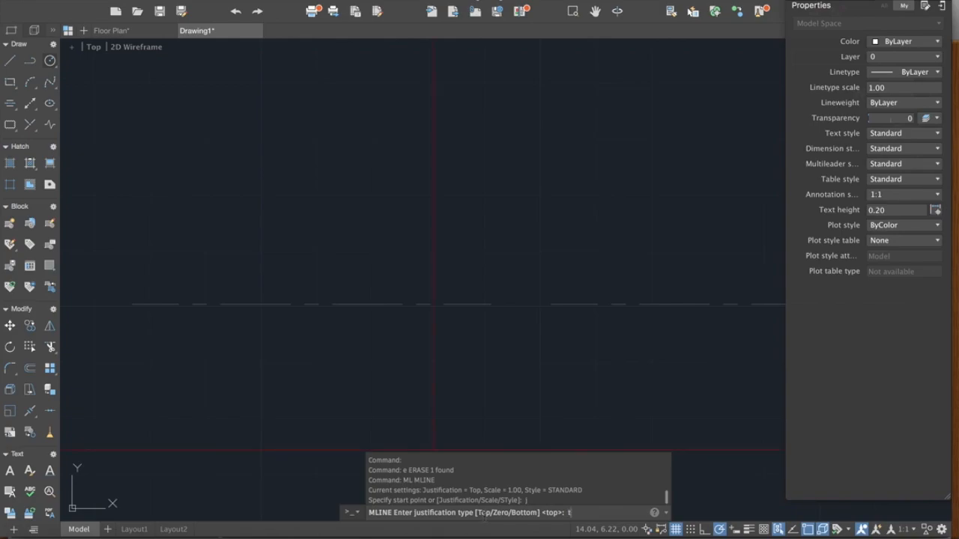
key(Return)
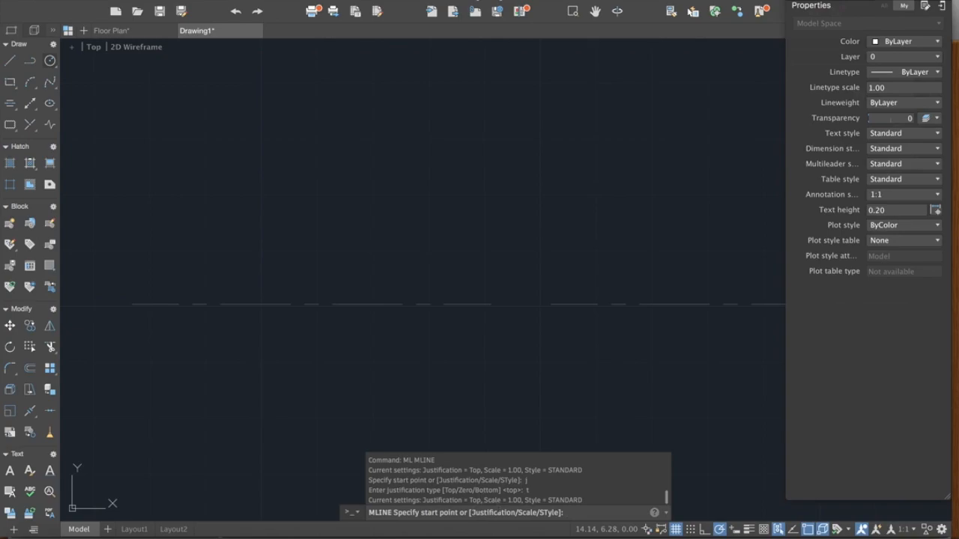
middle_drag(390, 360, 472, 353)
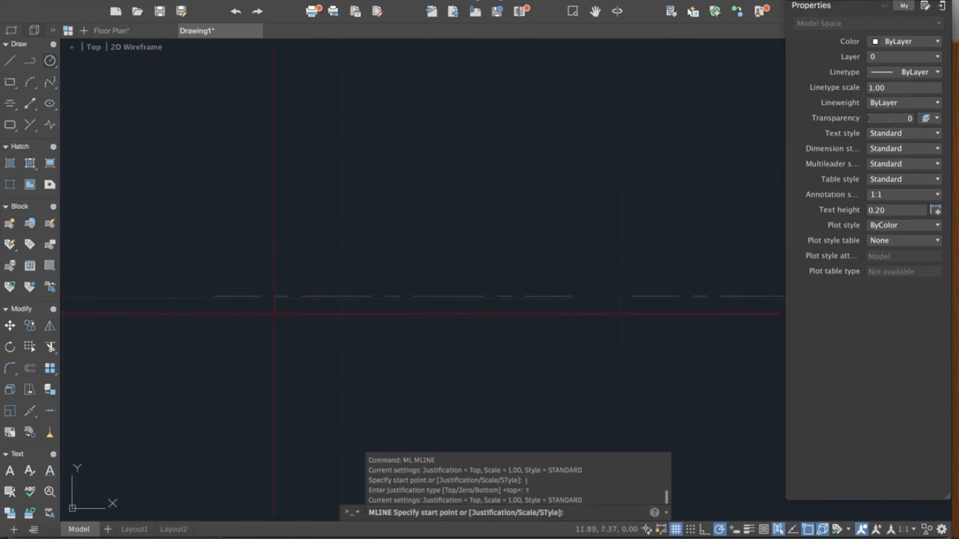
click(213, 296)
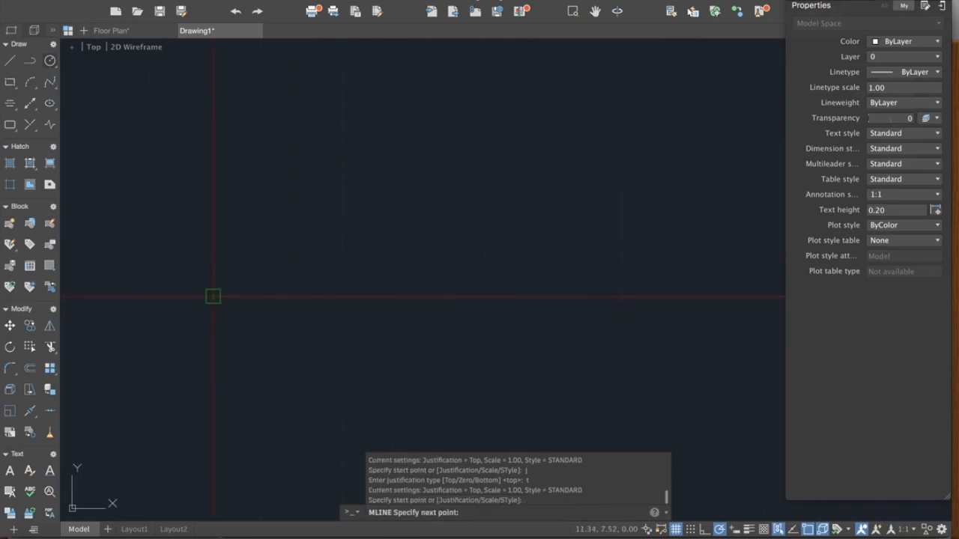
click(572, 297)
middle_drag(572, 326, 561, 308)
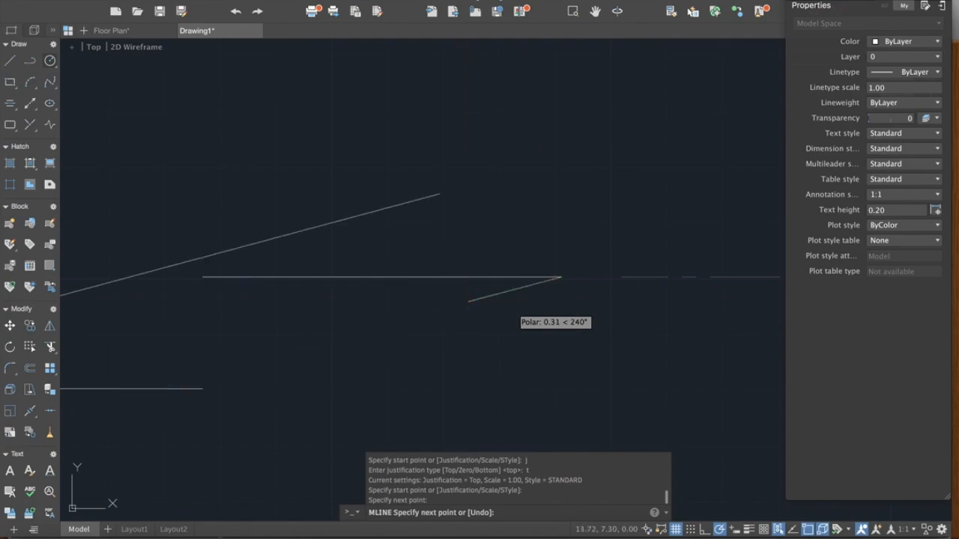
key(Return)
Select the Top-justified test multiline and erase it.
click(398, 277)
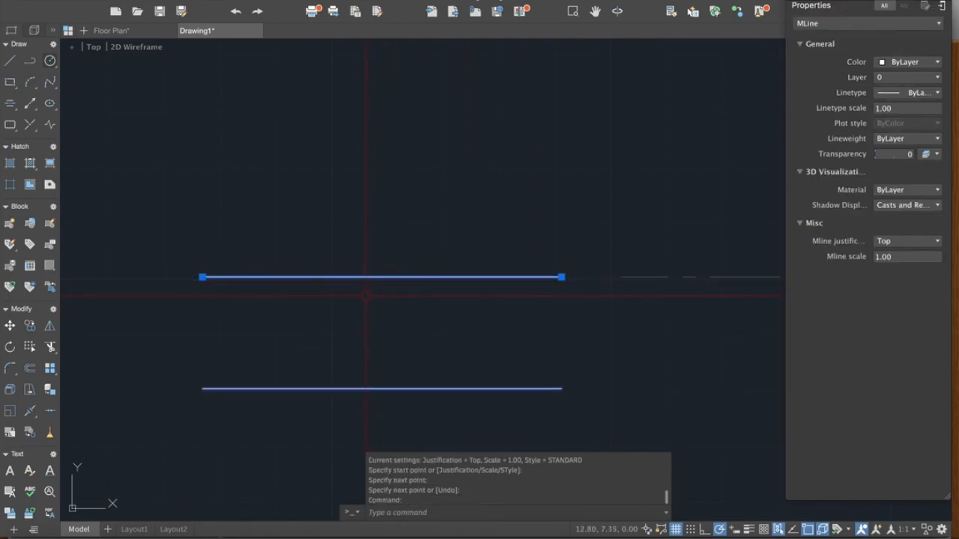
text(e)
key(Return)
key(Escape)
key(Escape)
Draw a Top-justified multiline along the original centerline line from its left end to its right end.
text(m)
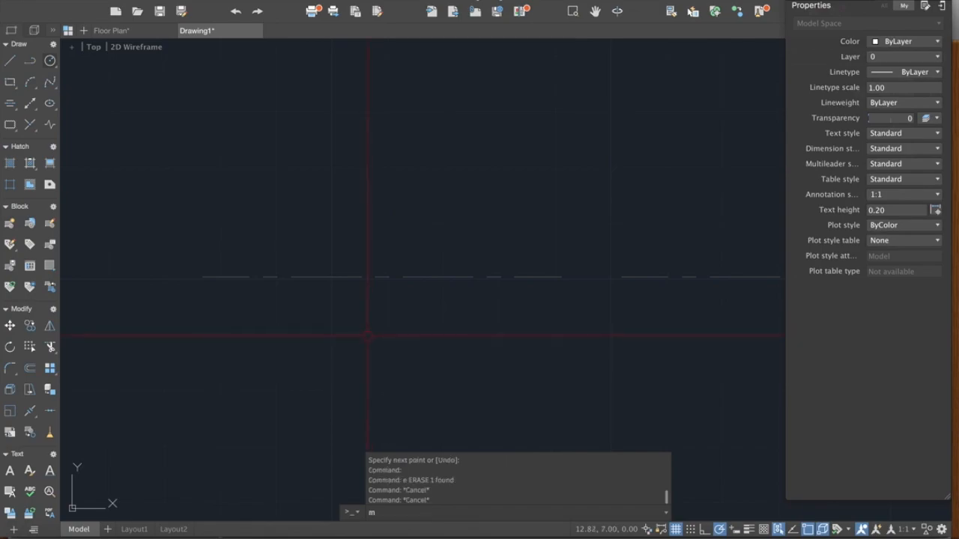
text(l)
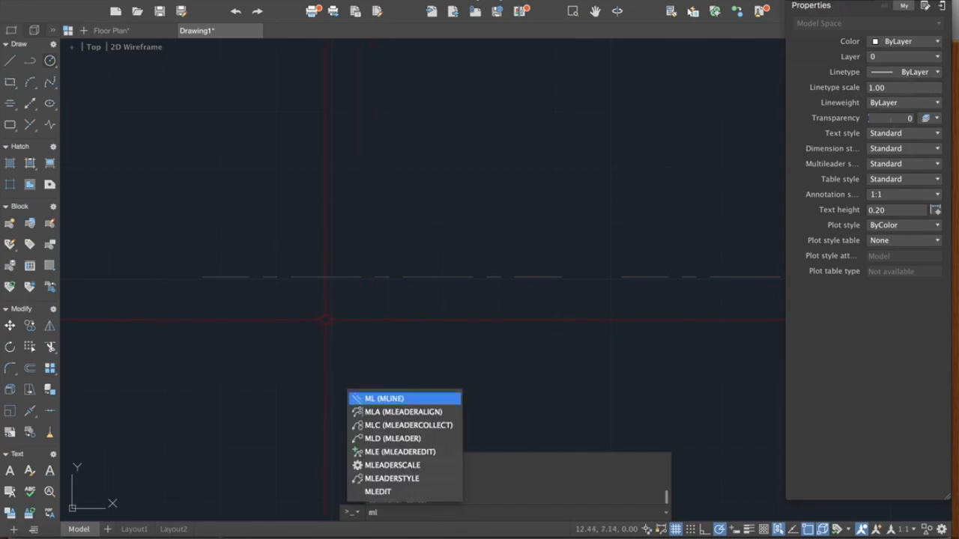
key(Return)
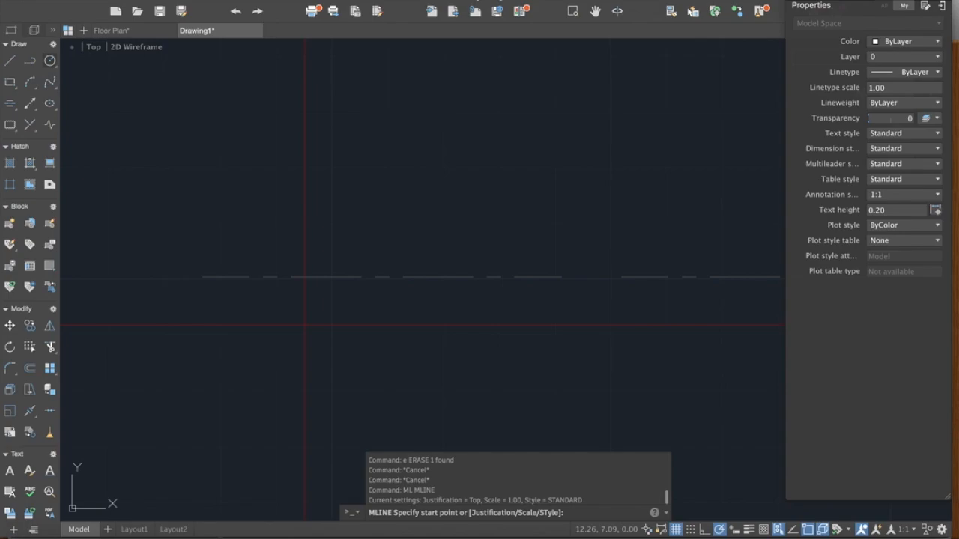
click(202, 277)
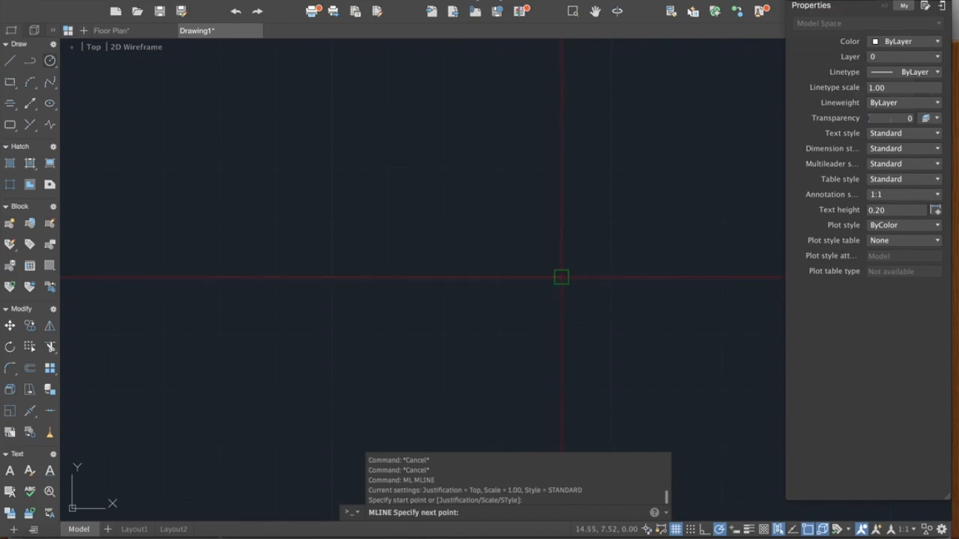
click(561, 278)
key(Return)
scroll(576, 311, down, 2)
middle_drag(578, 312, 472, 285)
click(421, 323)
click(466, 332)
key(Escape)
middle_drag(493, 302, 470, 316)
scroll(508, 292, up, 2)
scroll(492, 296, down, 2)
key(Escape)
key(Escape)
key(Escape)
scroll(479, 292, up, 2)
scroll(472, 299, down, 2)
middle_drag(472, 299, 456, 299)
Draw a multiline with Zero justification along the copied centerline line to the right.
text(ml)
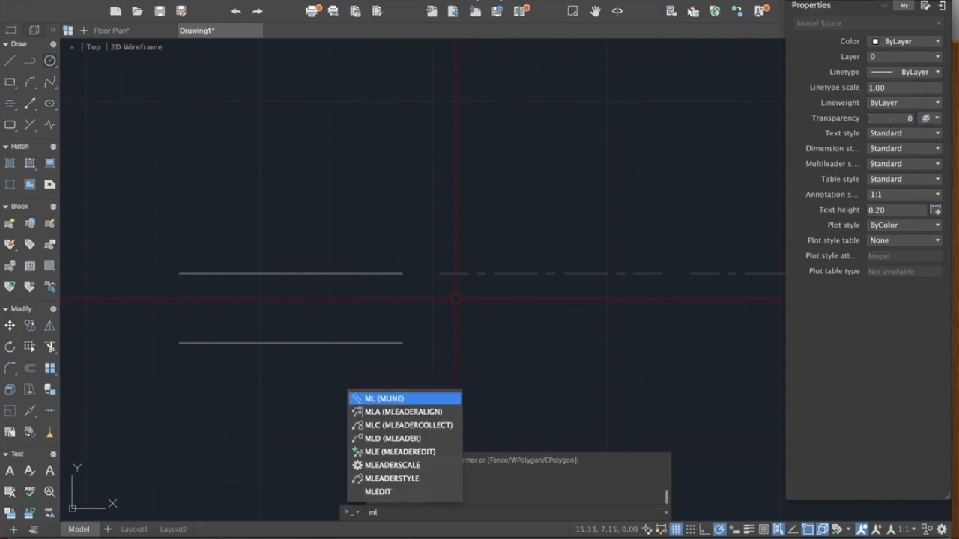
key(Return)
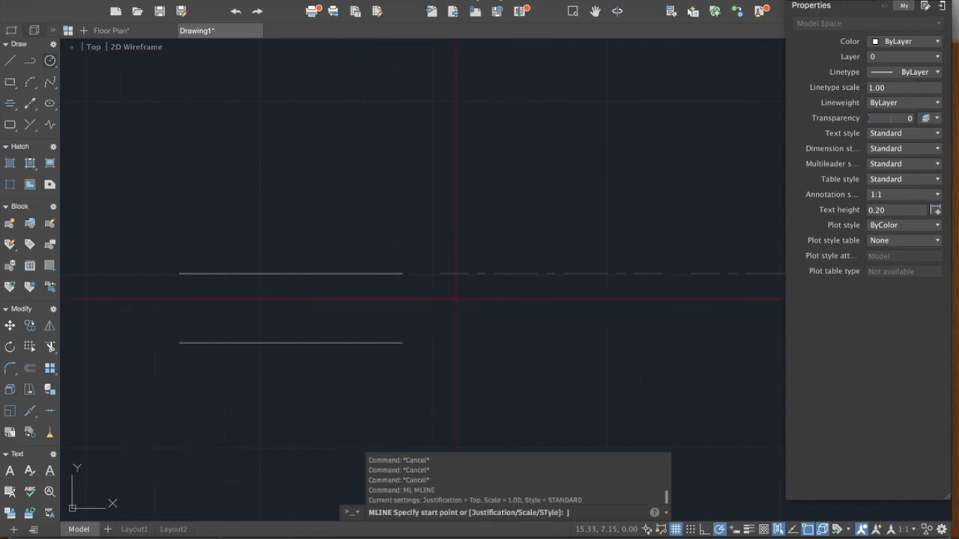
key(Return)
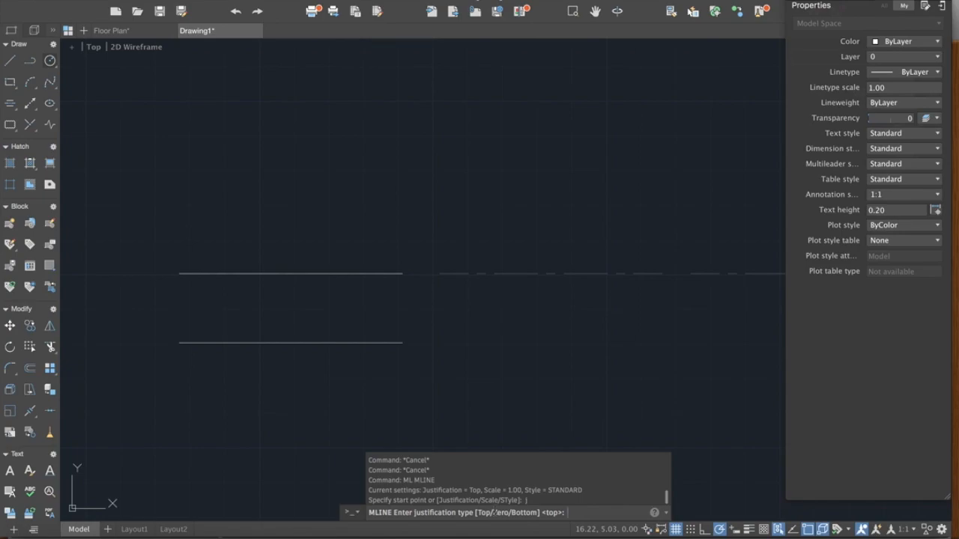
text(z)
key(Return)
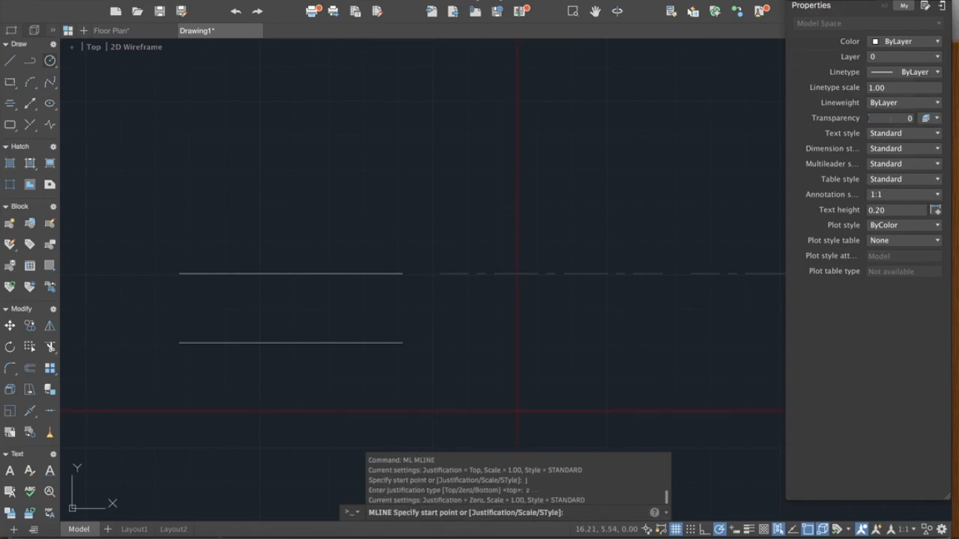
scroll(468, 313, up, 4)
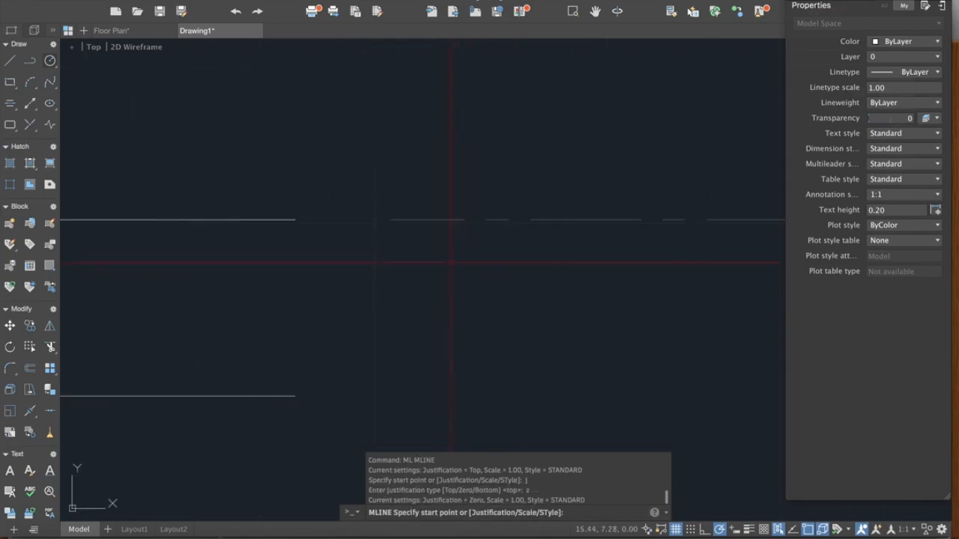
click(405, 220)
scroll(442, 233, down, 2)
middle_drag(441, 233, 362, 279)
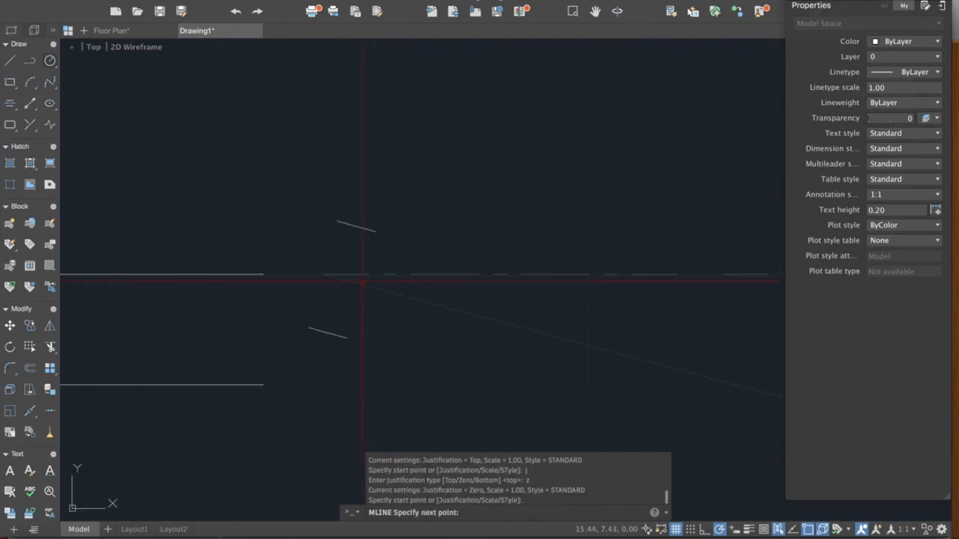
middle_drag(642, 278, 488, 302)
scroll(573, 304, down, 2)
scroll(531, 347, down, 2)
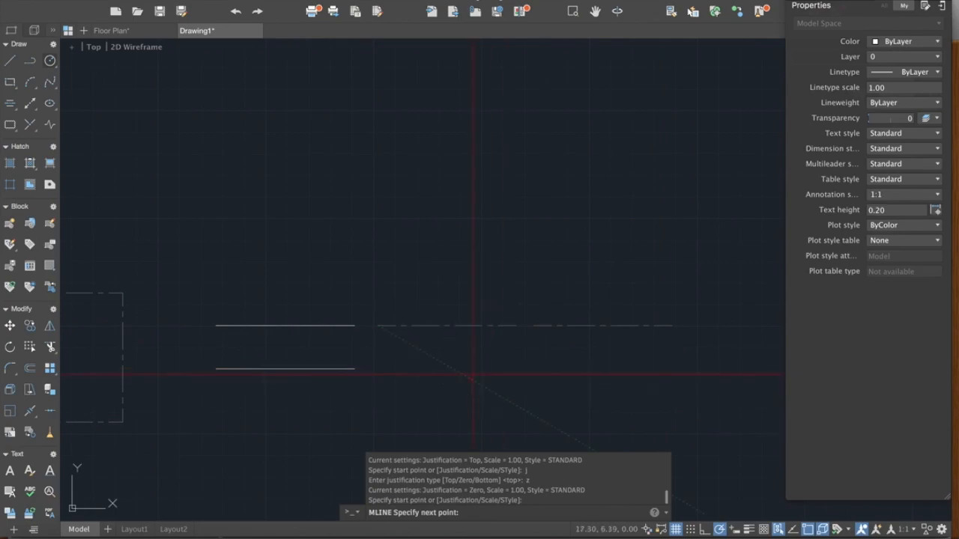
click(532, 325)
key(Return)
Stretch the right end of the Zero-justified multiline about 0.30 units shorter.
scroll(411, 329, up, 2)
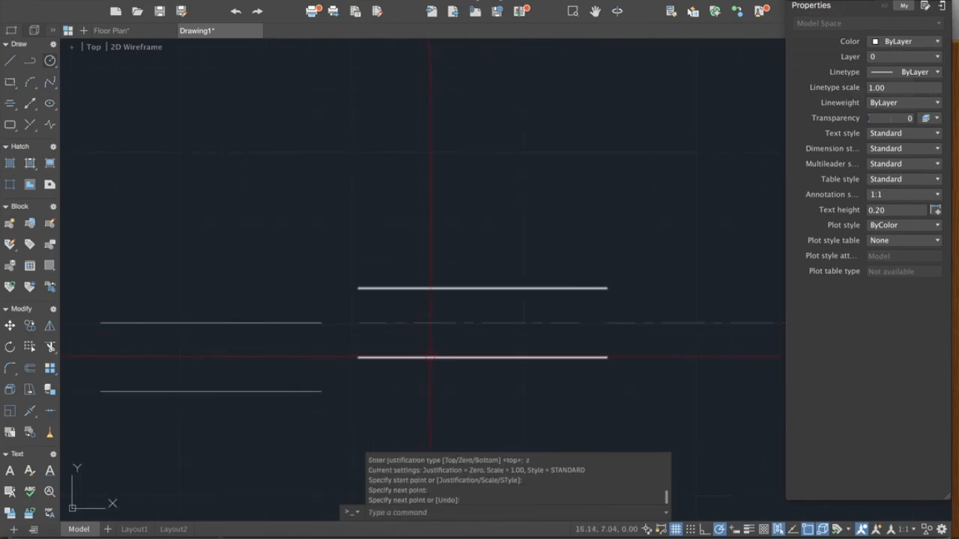
scroll(430, 358, up, 2)
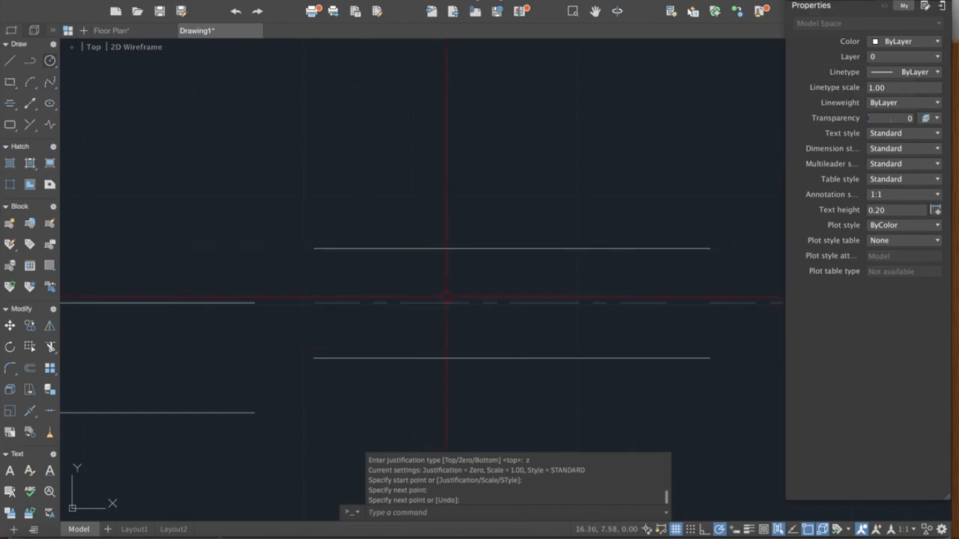
middle_drag(517, 311, 480, 312)
click(493, 304)
click(466, 285)
click(529, 332)
key(Escape)
key(Escape)
middle_drag(588, 322, 555, 320)
click(608, 264)
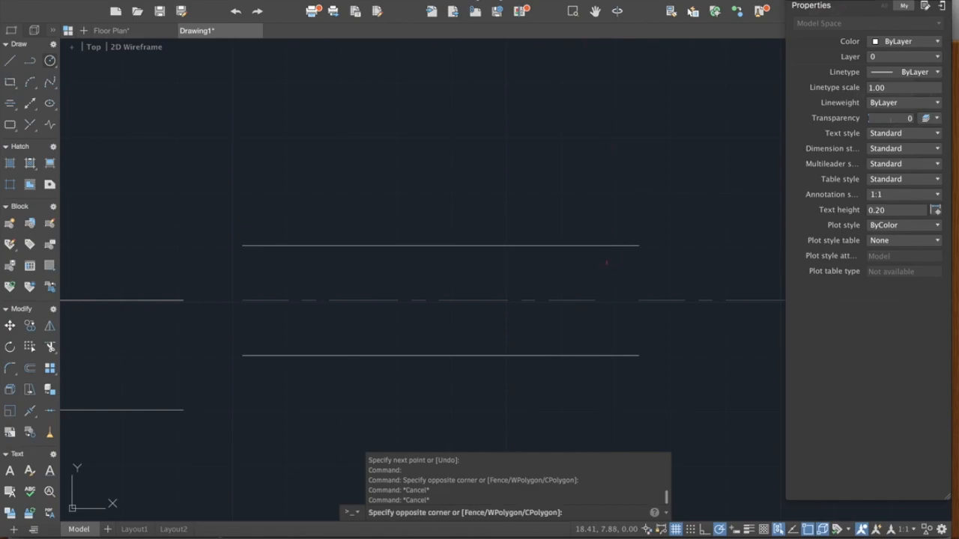
click(602, 240)
click(638, 300)
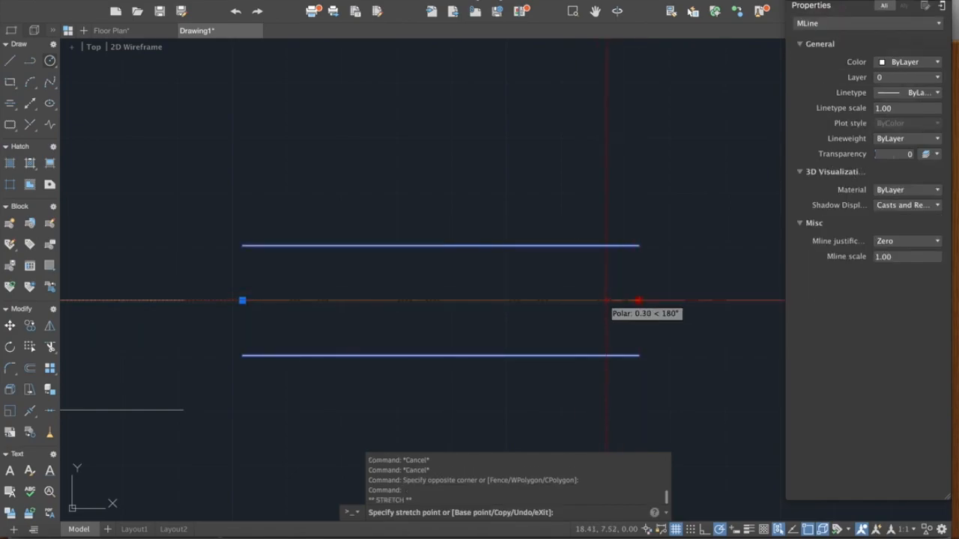
click(595, 300)
key(Escape)
key(Escape)
mouse_move(505, 315)
middle_down()
mouse_move(516, 308)
mouse_move(509, 300)
middle_up()
key(Escape)
key(Escape)
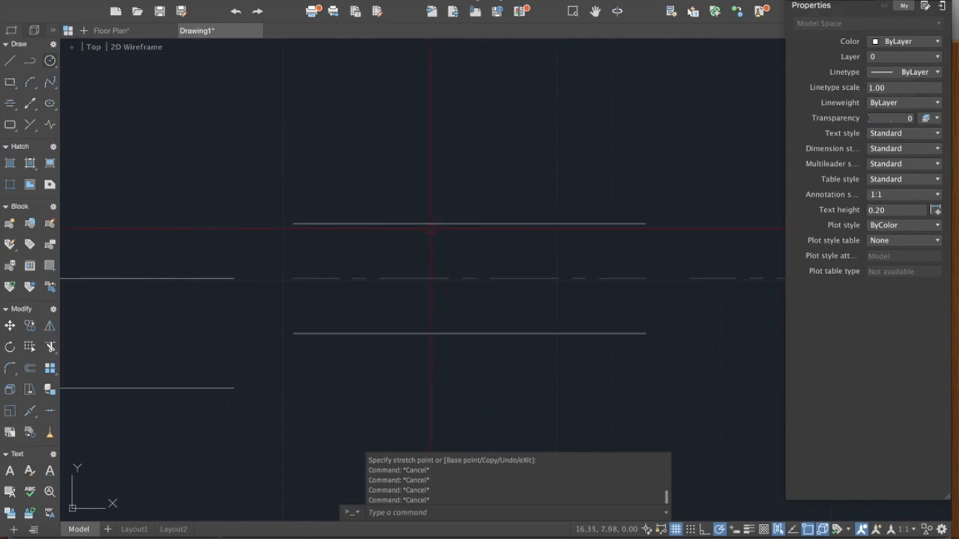
Draw a multiline with Bottom justification along the centerline to the right of the Zero-justified one.
middle_drag(479, 253, 421, 250)
middle_drag(534, 242, 439, 244)
scroll(559, 268, down, 3)
scroll(582, 263, up, 2)
key(Escape)
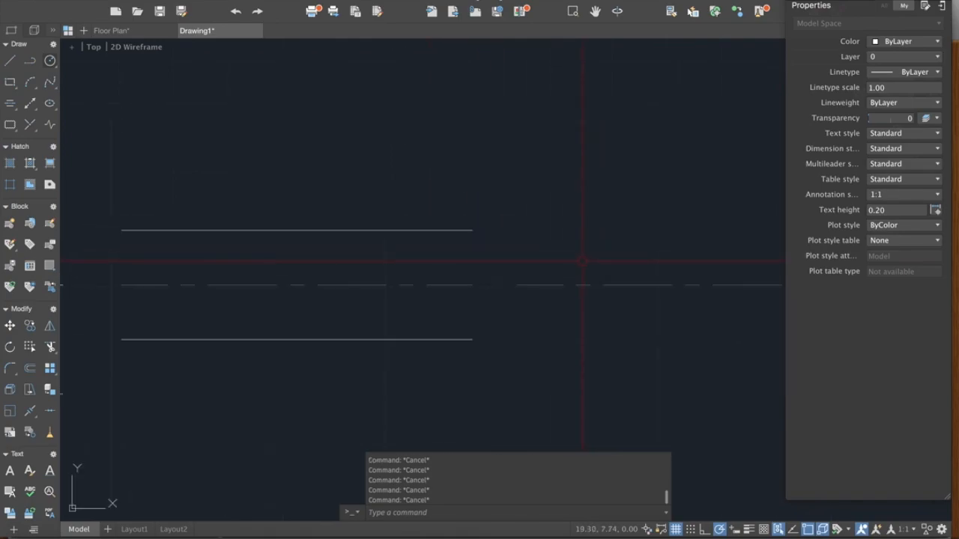
text(ml)
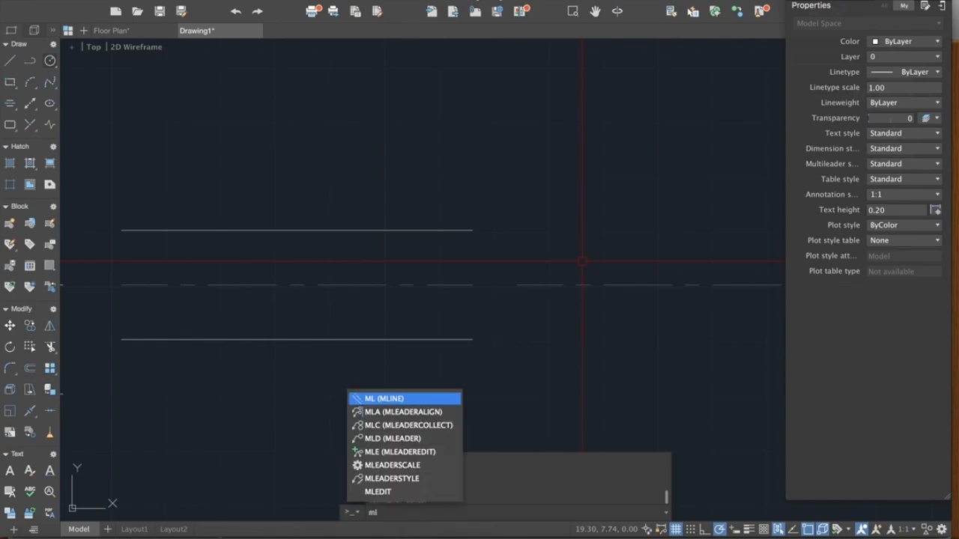
key(Return)
key(Return)
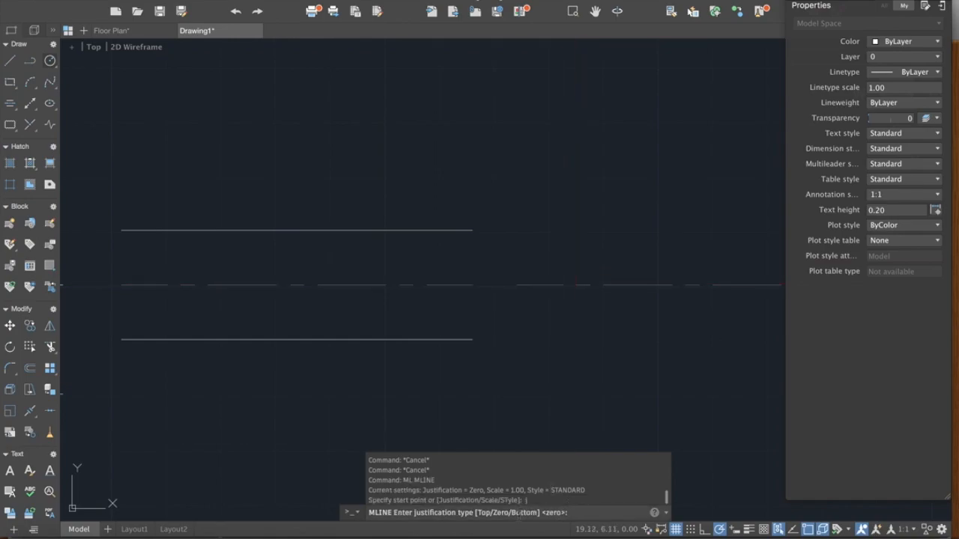
text(b)
key(Return)
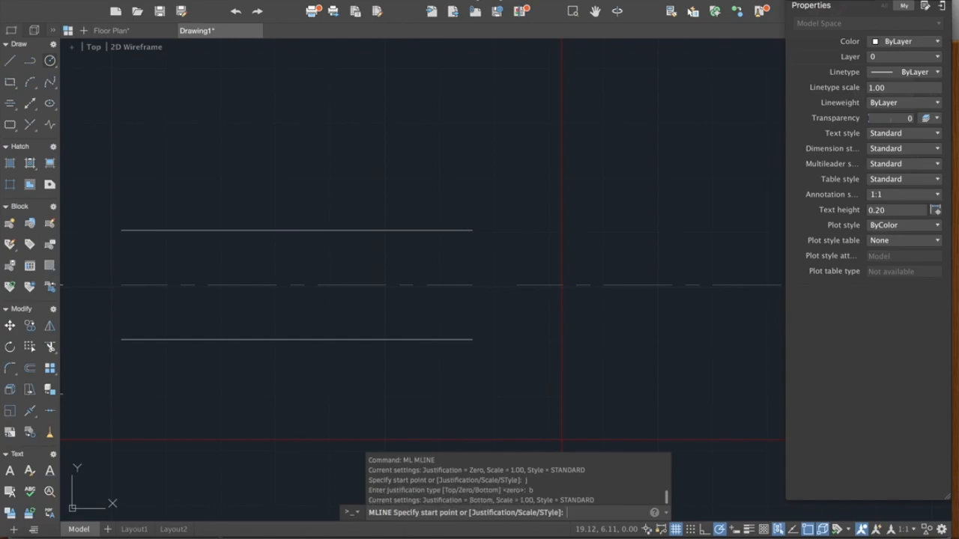
click(517, 285)
mouse_move(526, 288)
middle_down()
mouse_move(402, 318)
mouse_move(468, 303)
middle_up()
scroll(461, 313, down, 3)
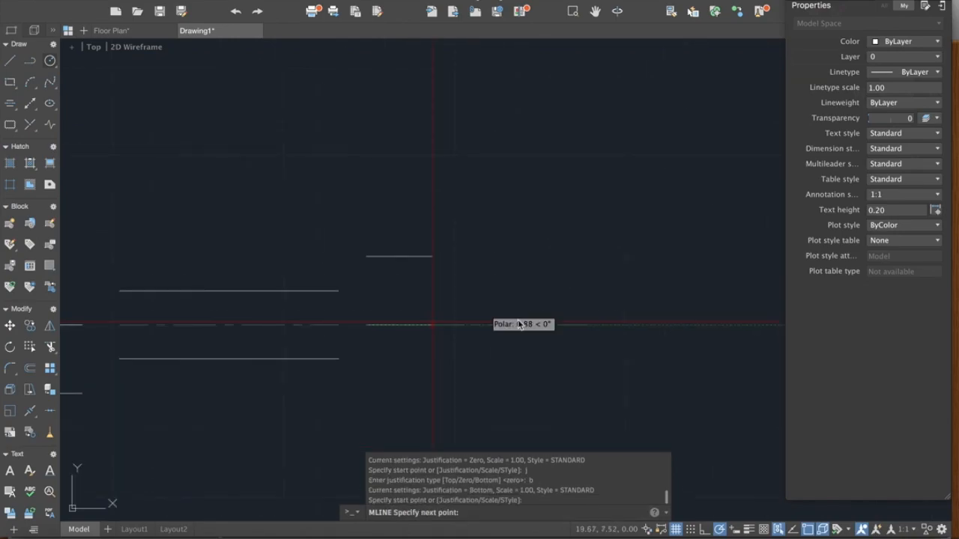
click(587, 324)
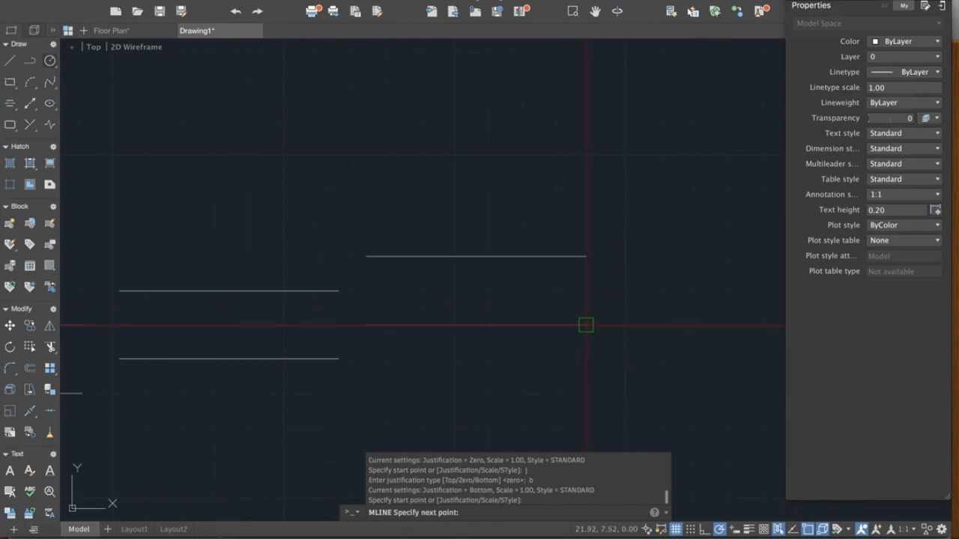
key(Return)
middle_drag(433, 323, 530, 304)
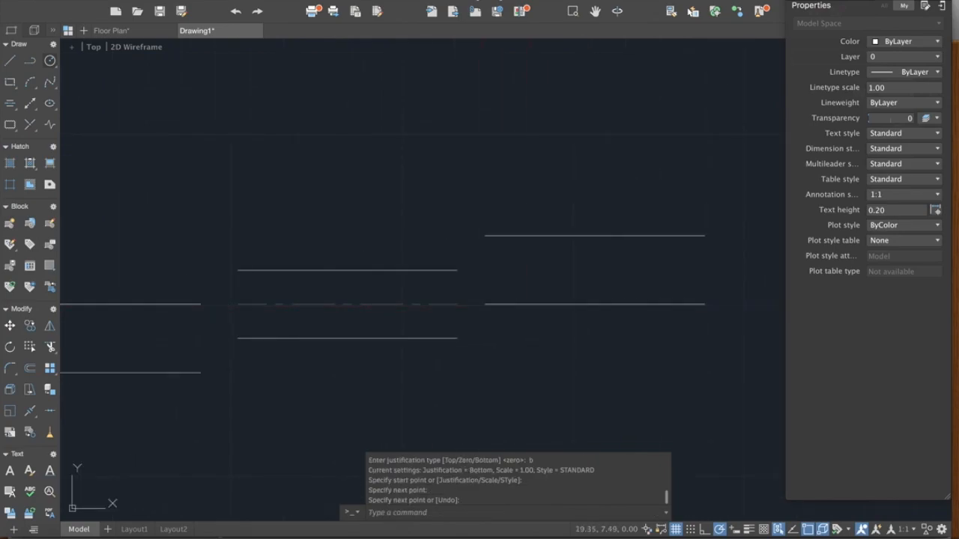
Inspect the three multilines drawn along the centerlines by zooming and panning around them.
click(529, 304)
key(Escape)
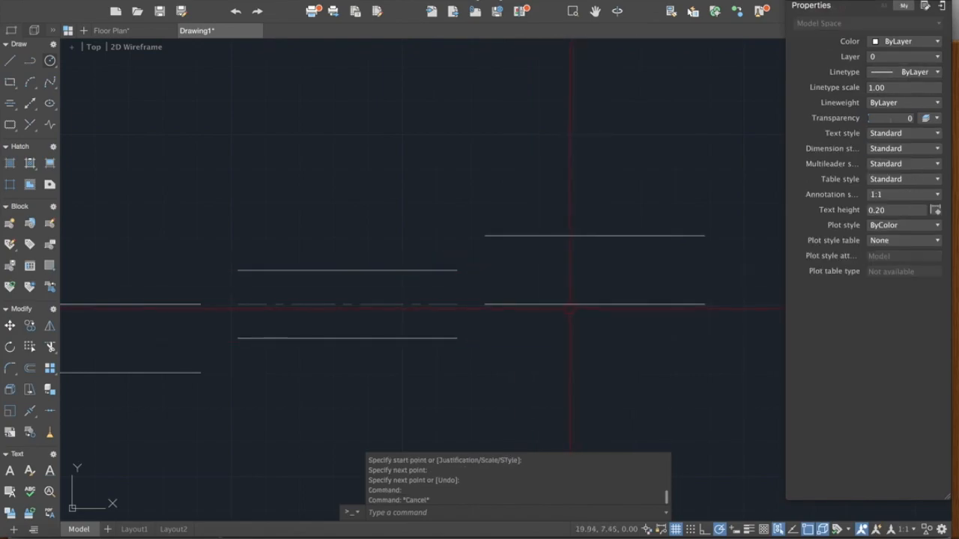
click(529, 304)
key(Escape)
scroll(514, 304, up, 2)
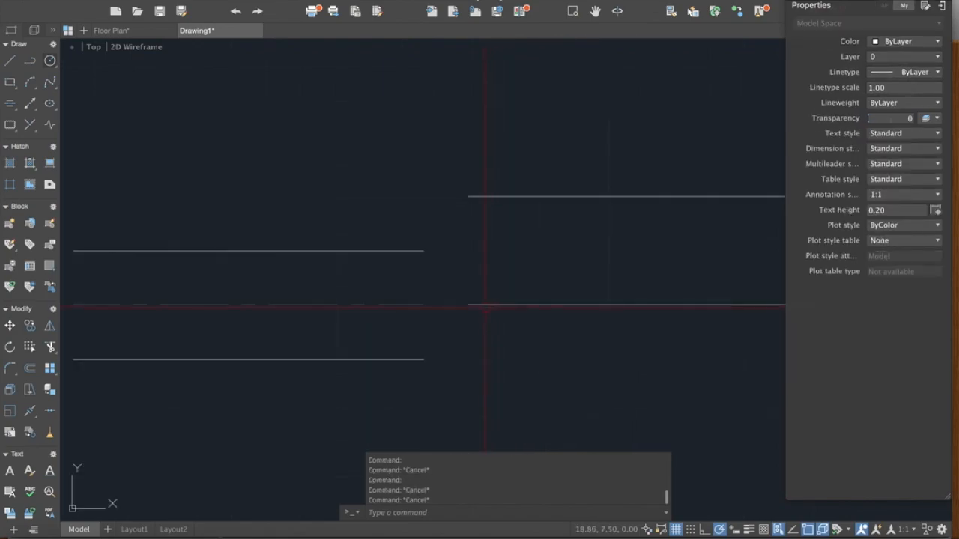
scroll(468, 305, up, 2)
click(468, 305)
key(Escape)
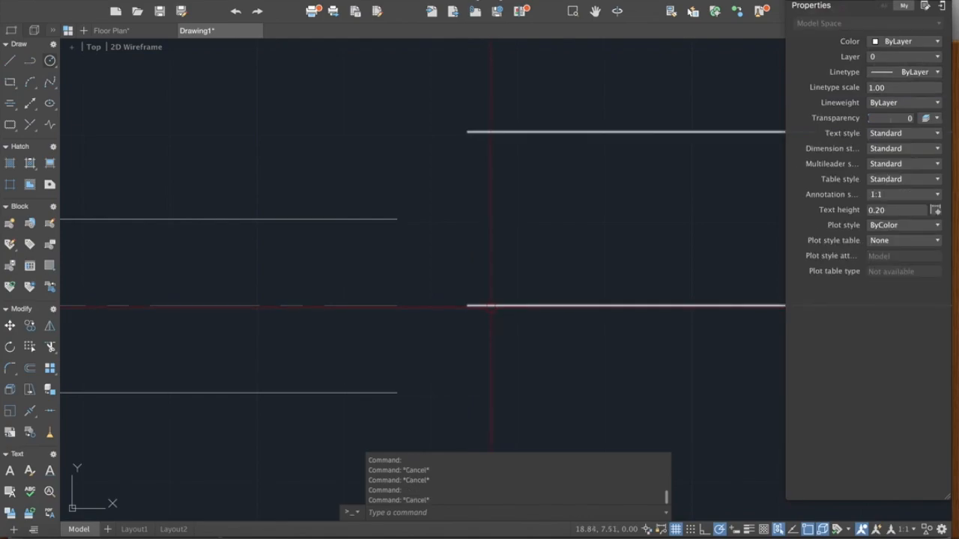
scroll(519, 304, down, 2)
scroll(496, 231, down, 4)
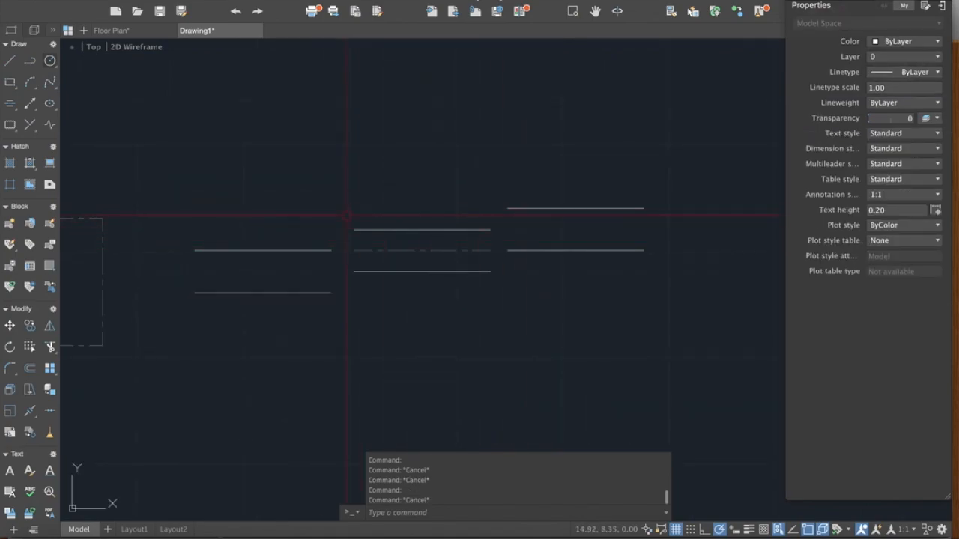
scroll(270, 257, up, 2)
scroll(468, 281, down, 2)
key(Escape)
scroll(481, 257, up, 2)
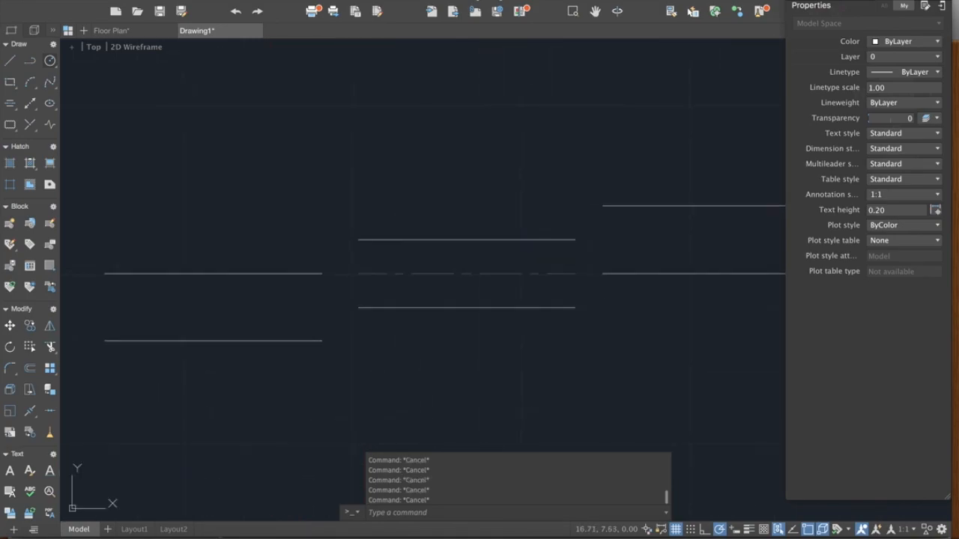
scroll(483, 270, down, 2)
scroll(477, 267, up, 2)
scroll(476, 267, down, 1)
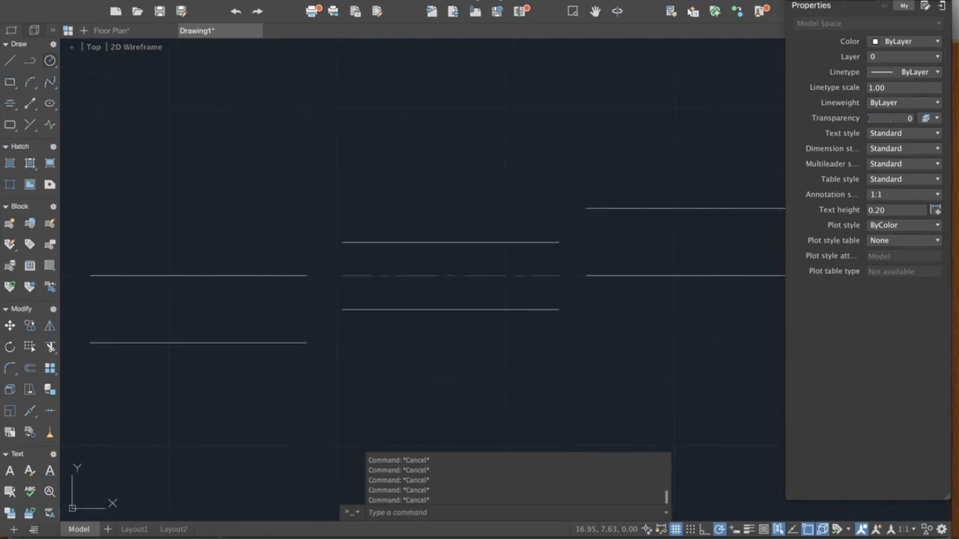
scroll(467, 268, down, 2)
middle_drag(454, 268, 466, 267)
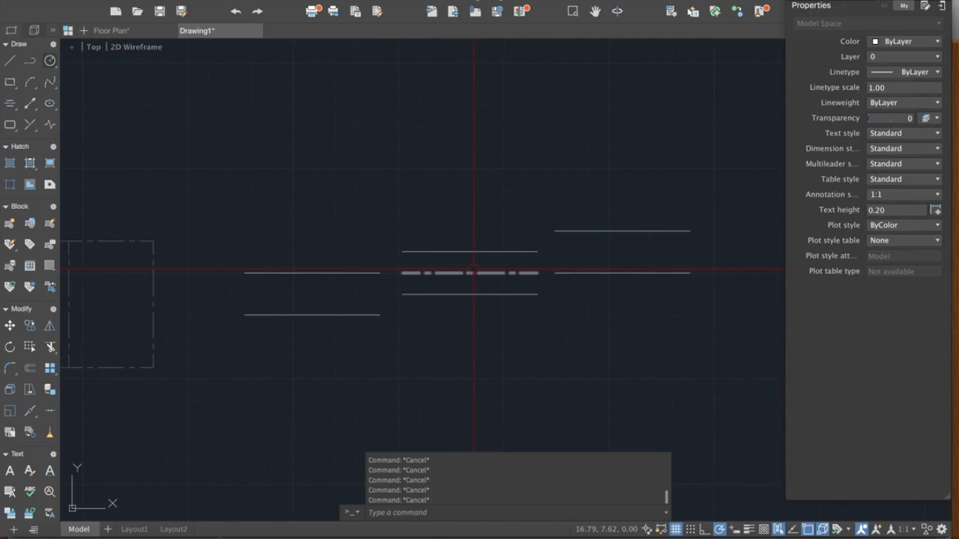
scroll(359, 285, up, 2)
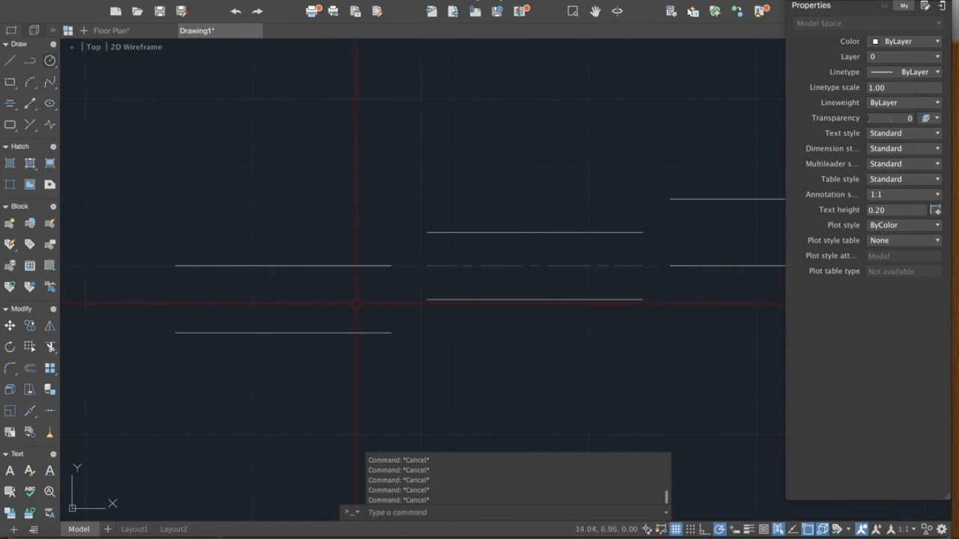
Draw a Top-justified multiline at scale 0.2 along the first centerline line from its left end to its right end.
text(ml)
key(Return)
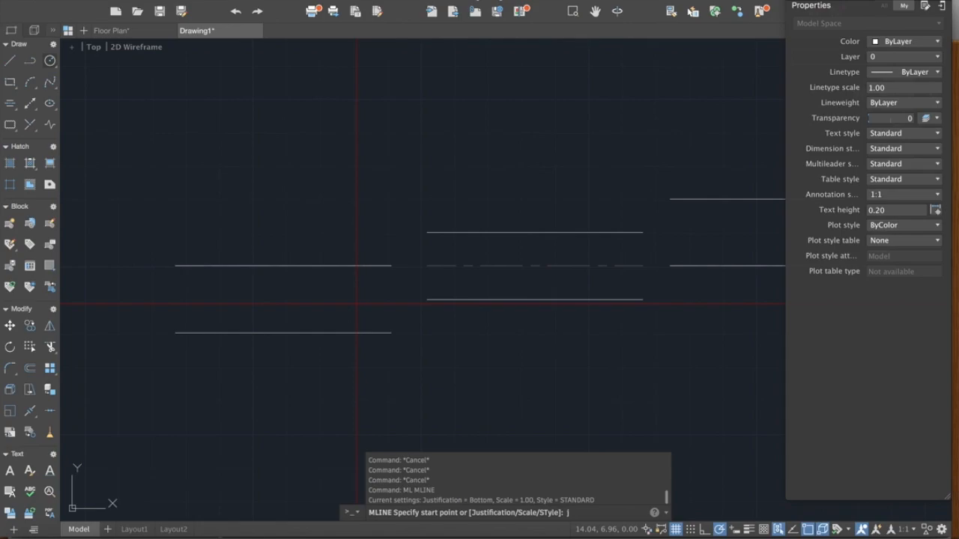
text(j)
key(Return)
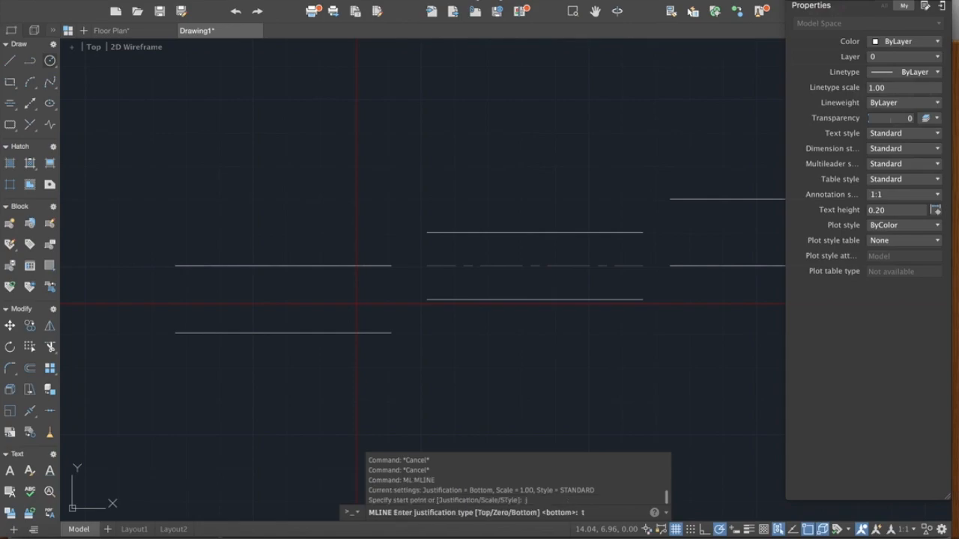
key(Return)
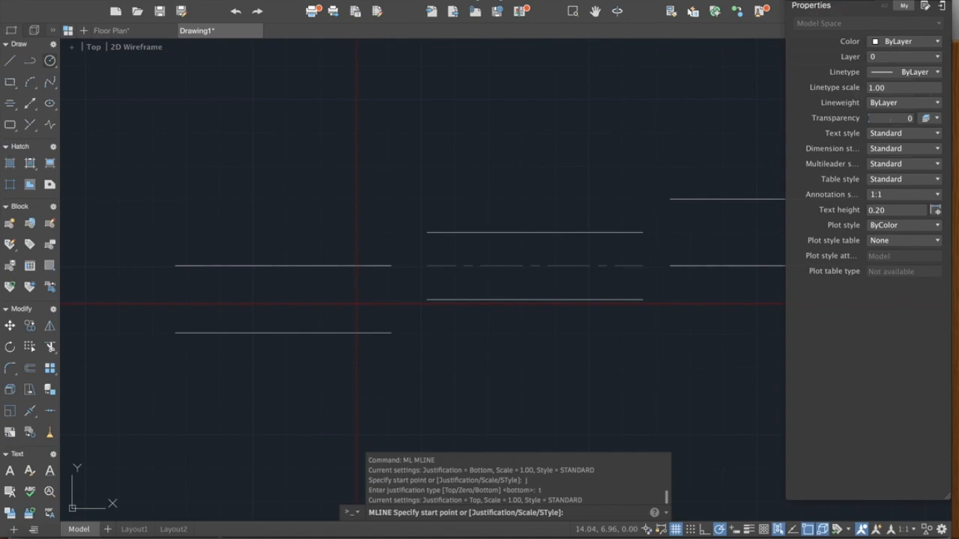
key(Return)
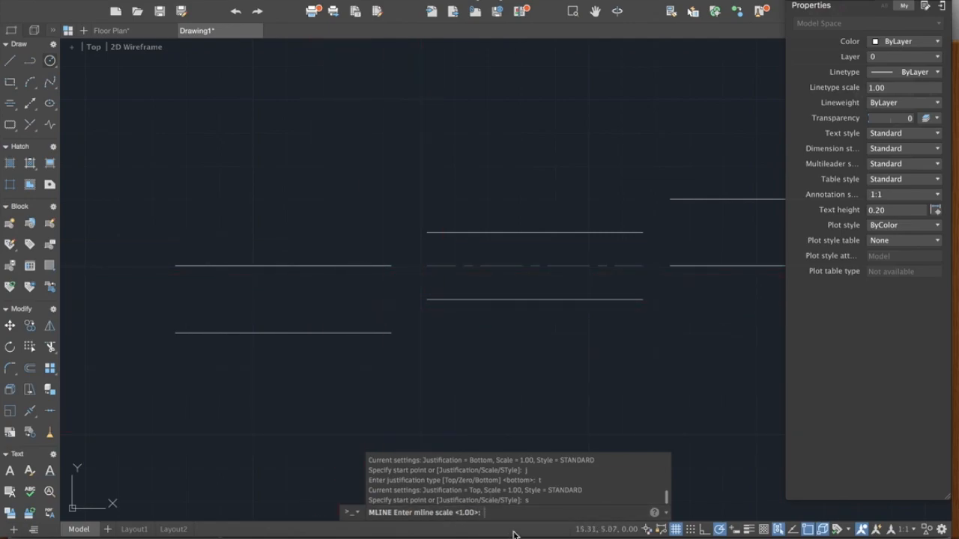
text(.)
key(BackSpace)
key(BackSpace)
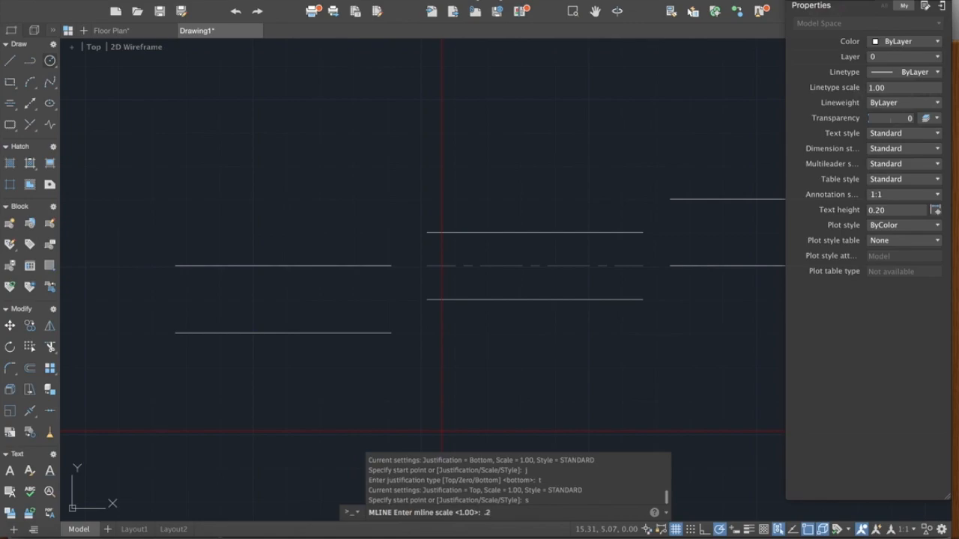
text(.2)
key(Return)
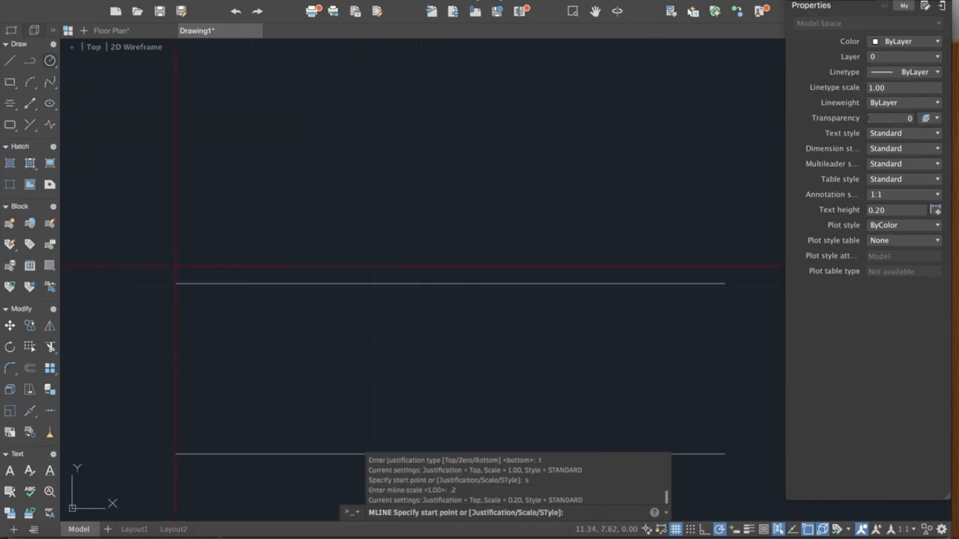
click(175, 283)
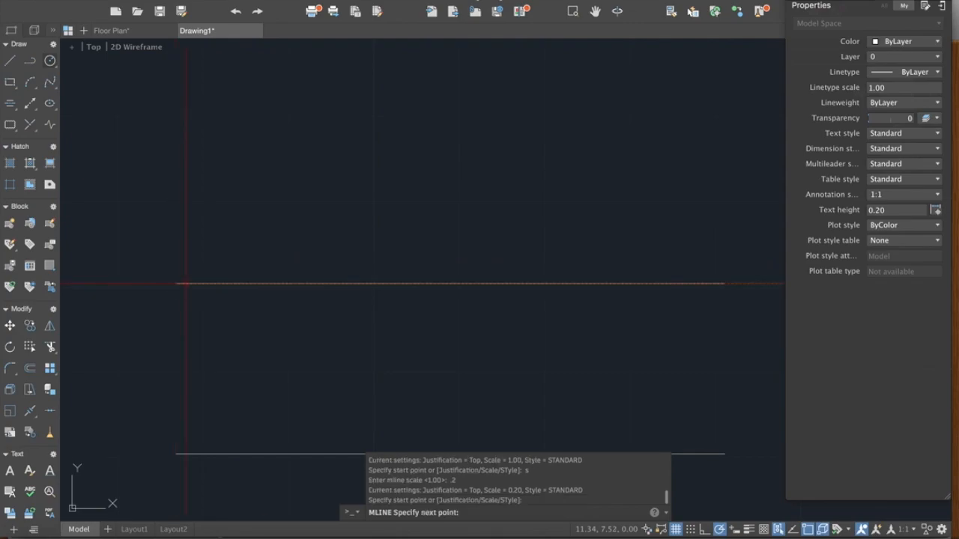
click(724, 283)
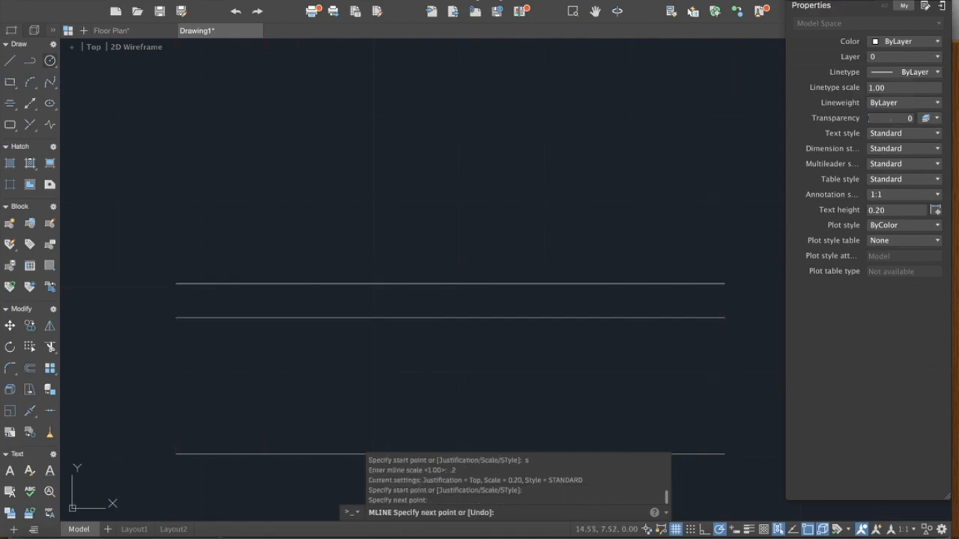
scroll(592, 311, down, 1)
scroll(544, 307, down, 1)
key(Return)
middle_drag(595, 316, 517, 306)
click(508, 303)
scroll(555, 301, up, 2)
scroll(450, 304, down, 2)
scroll(525, 301, up, 2)
key(Escape)
key(Escape)
scroll(488, 304, down, 2)
scroll(489, 302, up, 2)
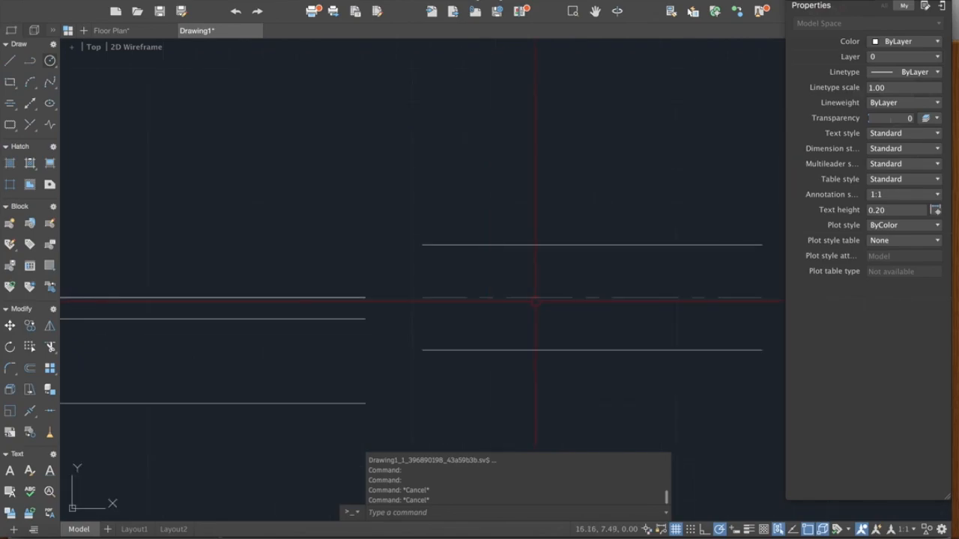
Draw a Zero-justified multiline at scale 0.2 along the second centerline line from end to end.
text(ml)
key(Return)
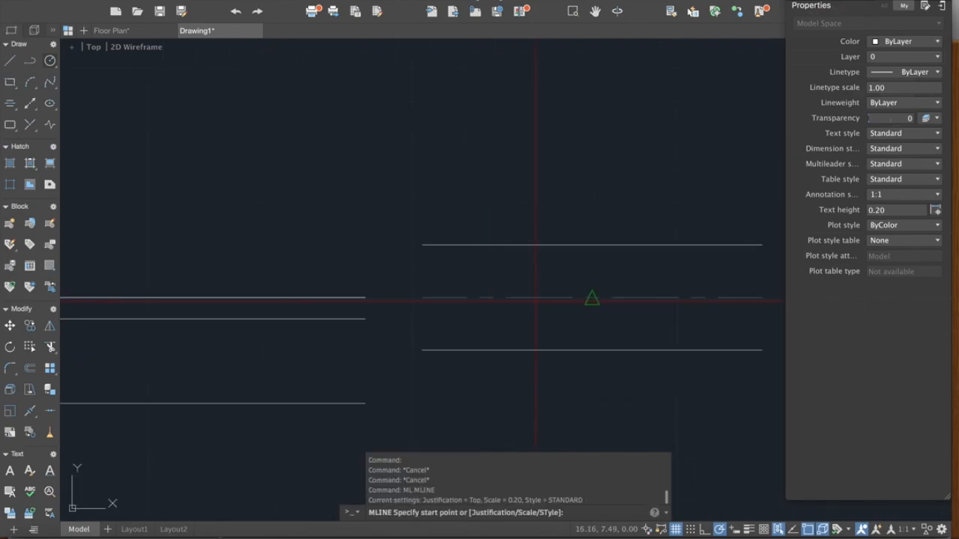
text(j)
key(Return)
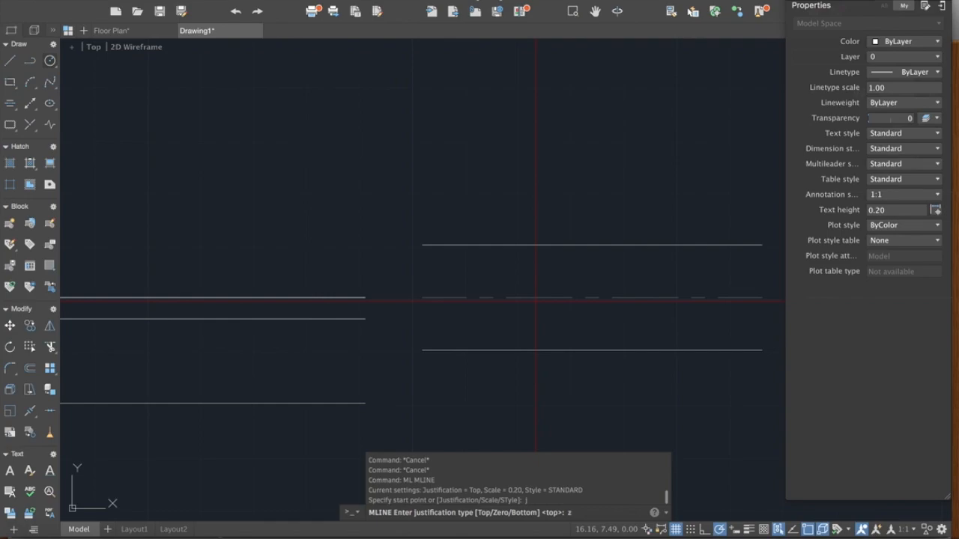
text(z)
key(Return)
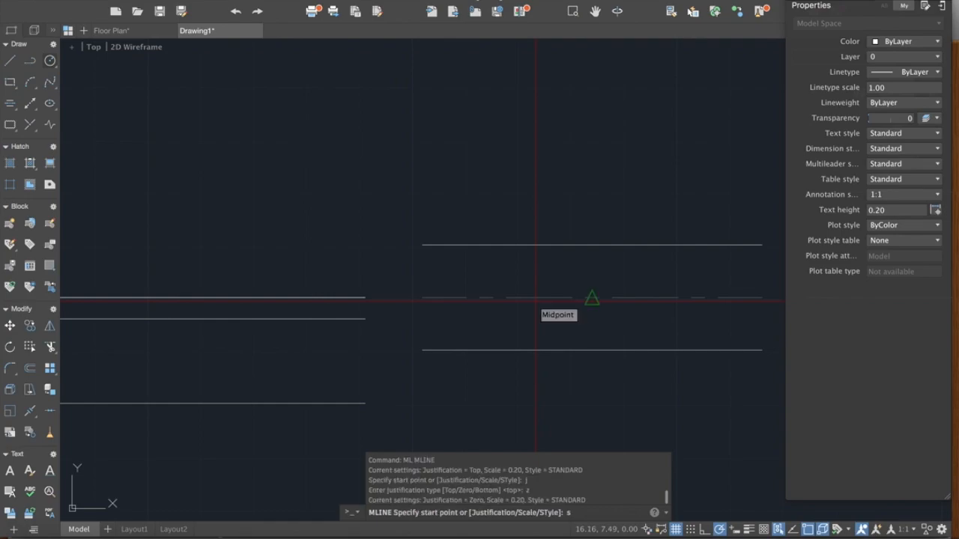
key(Return)
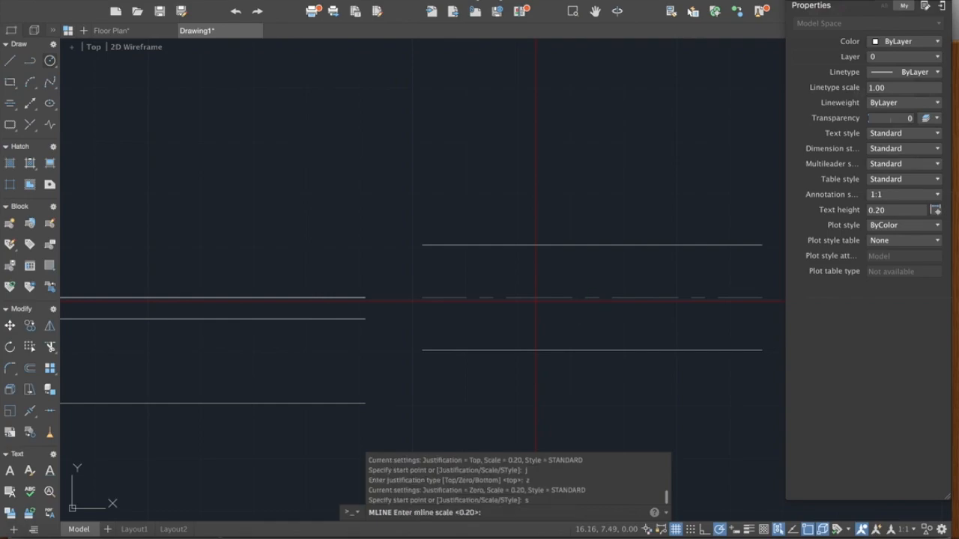
text(.2)
key(Return)
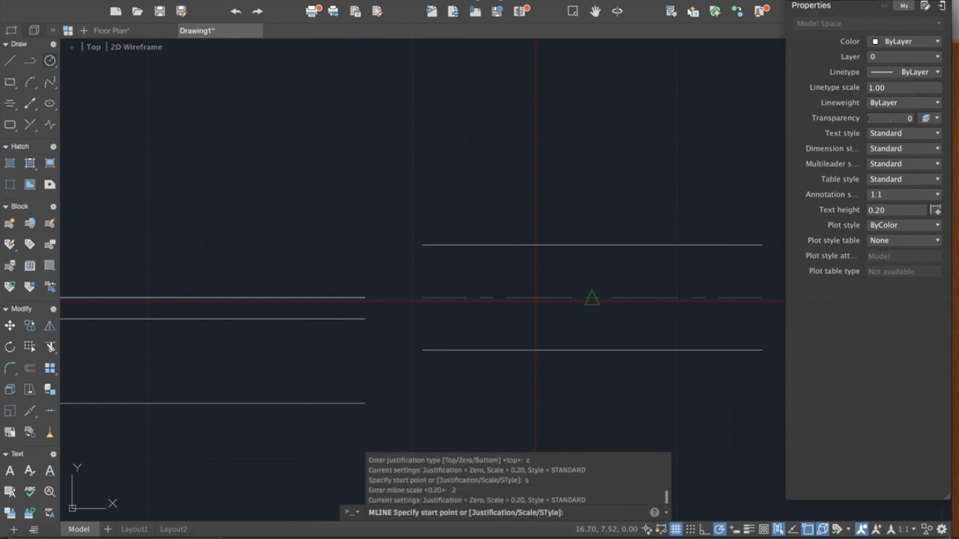
click(422, 298)
middle_drag(628, 278, 502, 285)
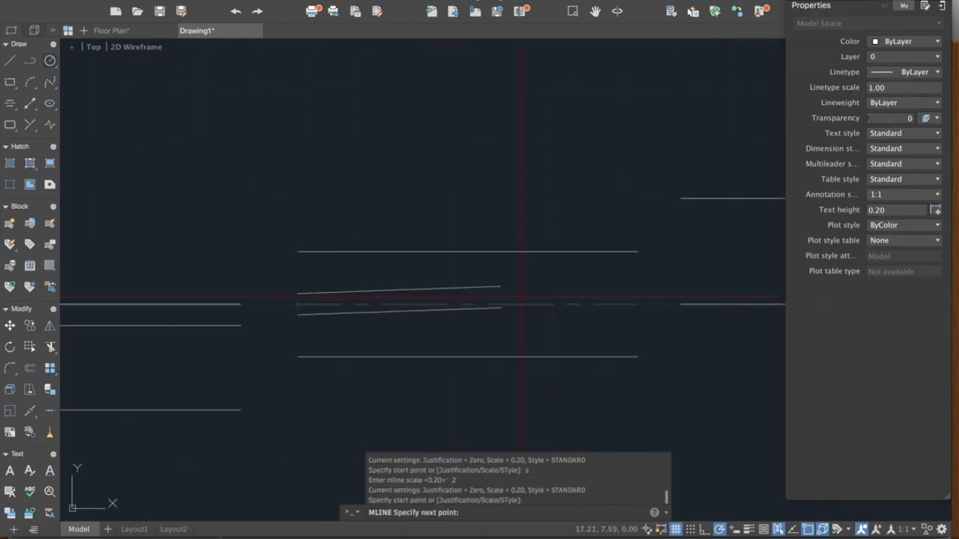
click(637, 304)
key(Return)
scroll(484, 322, down, 2)
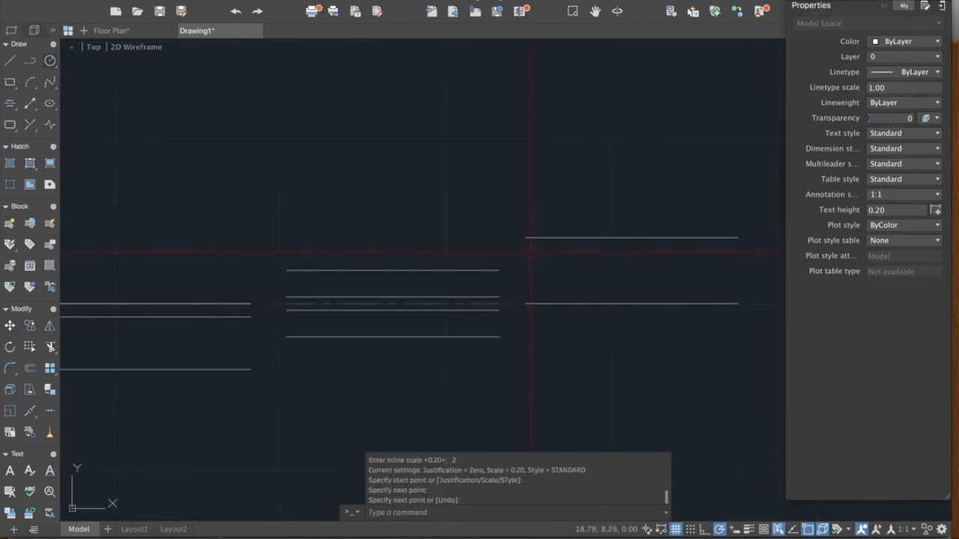
scroll(527, 295, up, 2)
Draw a Bottom-justified multiline at scale 0.2 along the third centerline line from end to end.
text(ml)
key(Return)
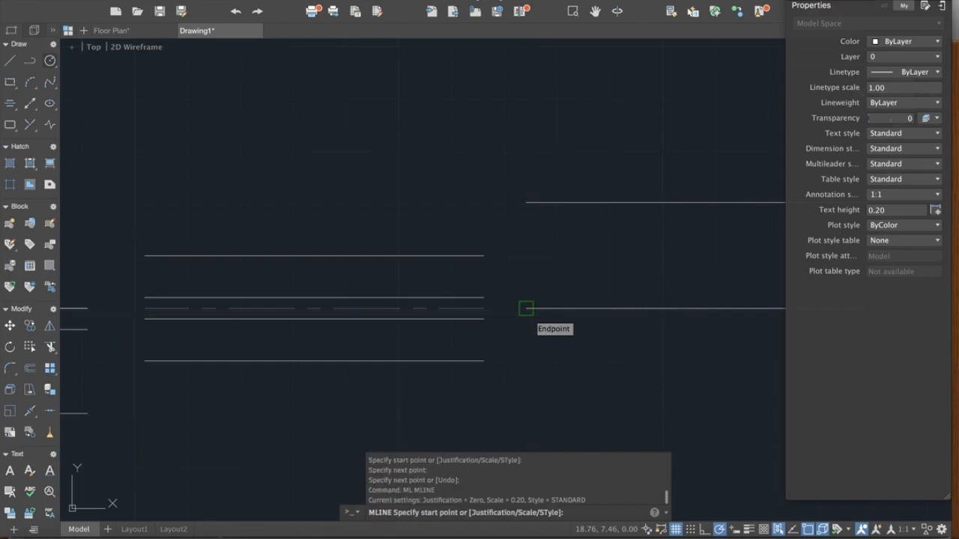
text(j)
key(Return)
text(b)
key(Return)
click(526, 308)
scroll(530, 310, down, 2)
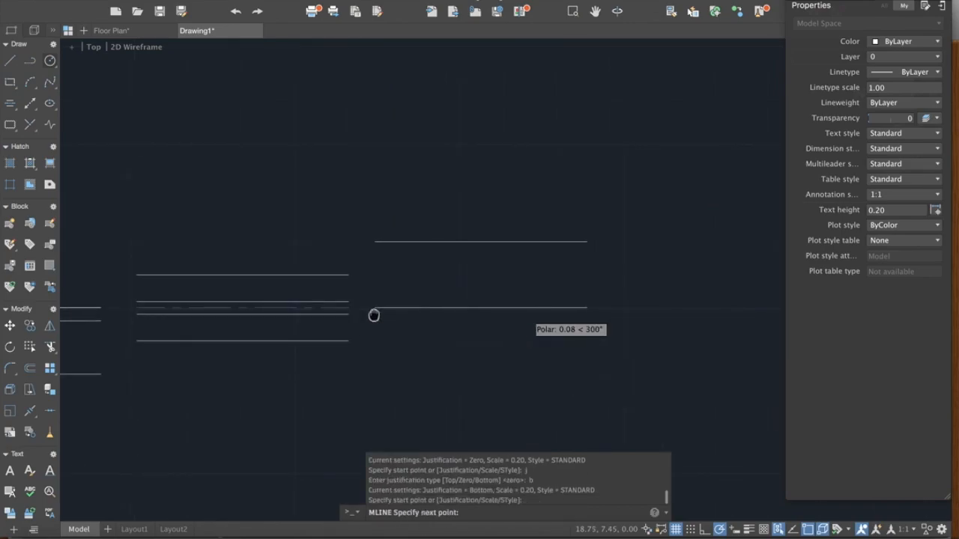
click(587, 308)
key(Return)
Select the Top-justified multiline to check its justification and scale properties.
middle_drag(436, 327, 550, 304)
scroll(436, 223, left, 5)
click(309, 296)
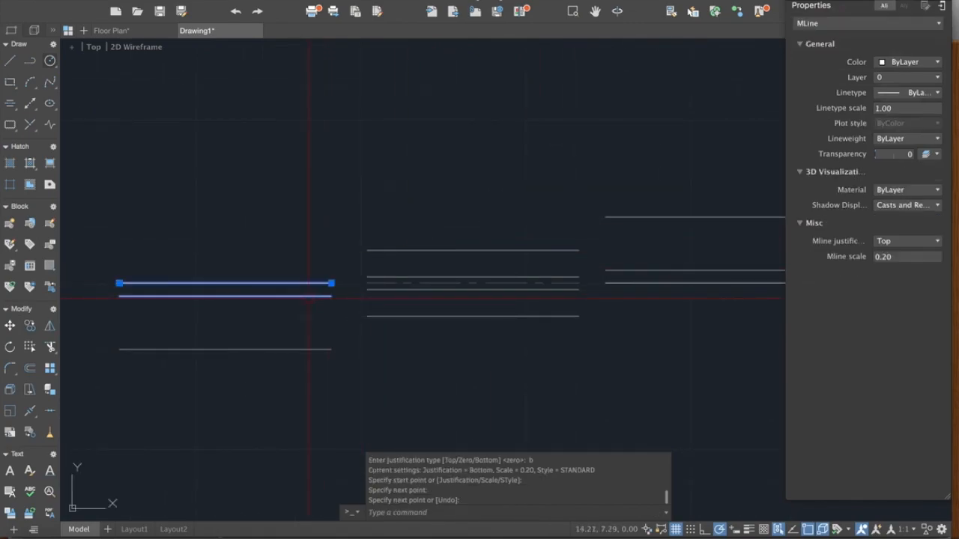
key(Escape)
key(Escape)
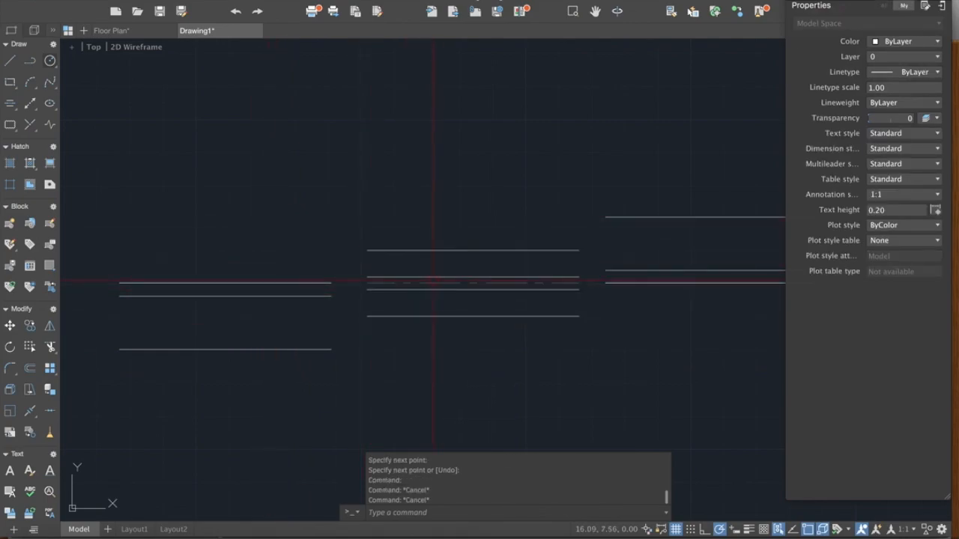
Examine the 5 x 3 and 2 x 3 centerline rectangles of the floor plan.
scroll(577, 294, down, 1)
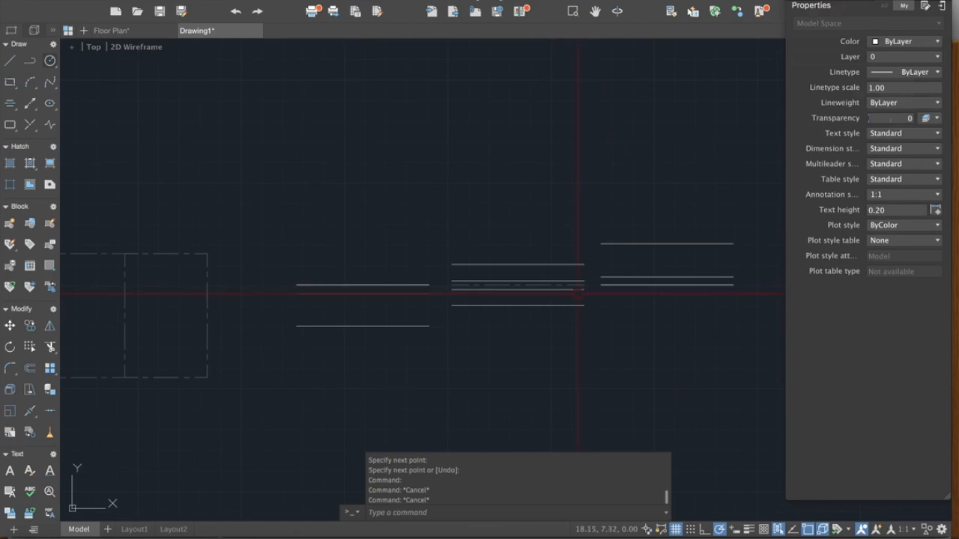
scroll(346, 304, up, 3)
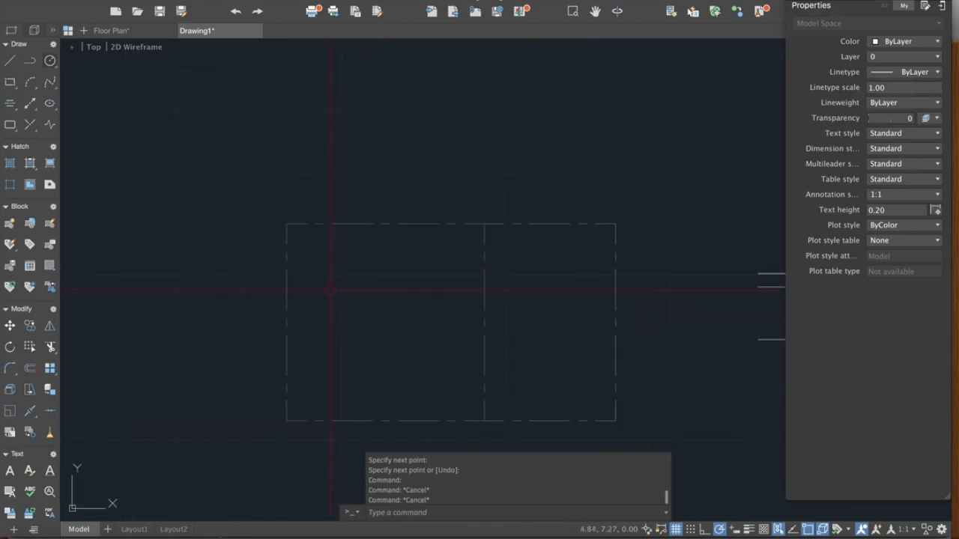
middle_drag(340, 228, 315, 181)
scroll(322, 174, up, 2)
scroll(295, 158, down, 2)
middle_drag(292, 223, 303, 254)
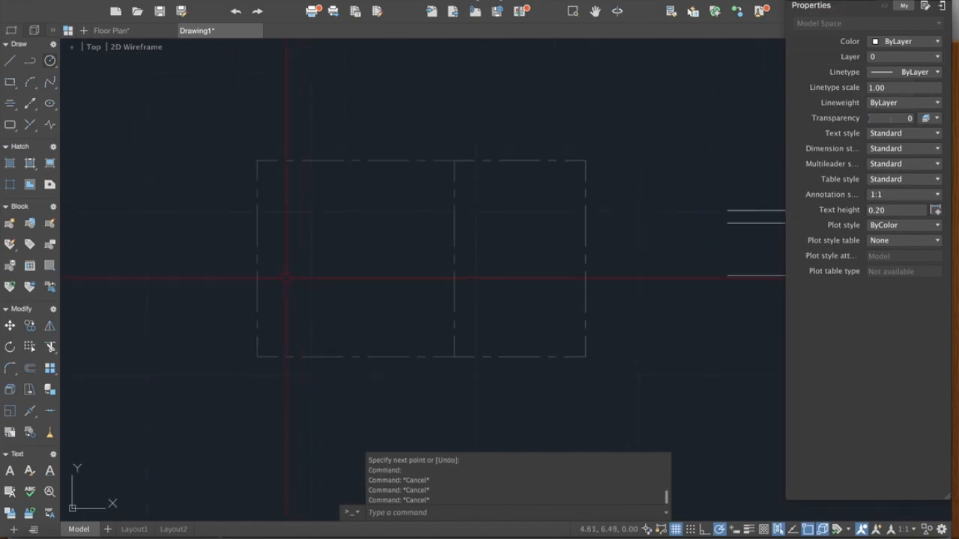
click(260, 258)
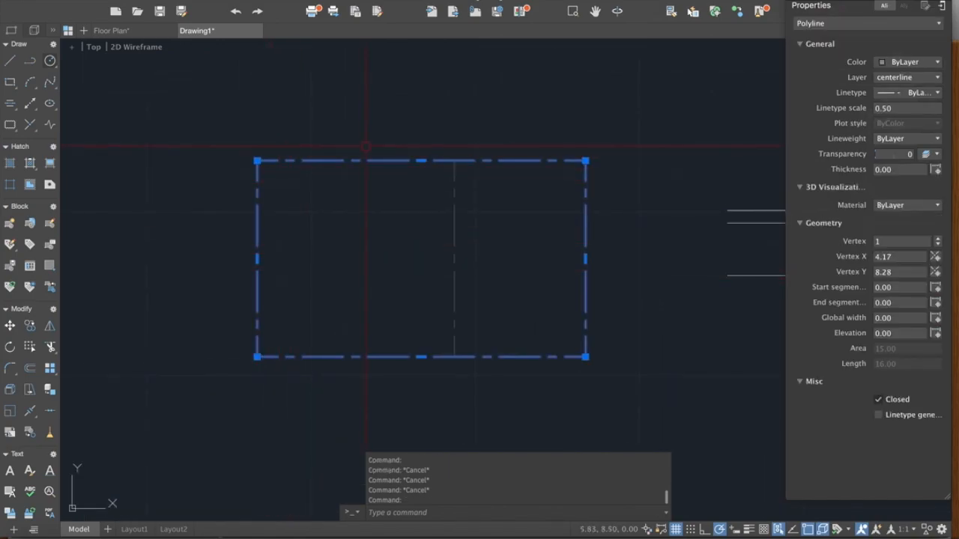
key(Escape)
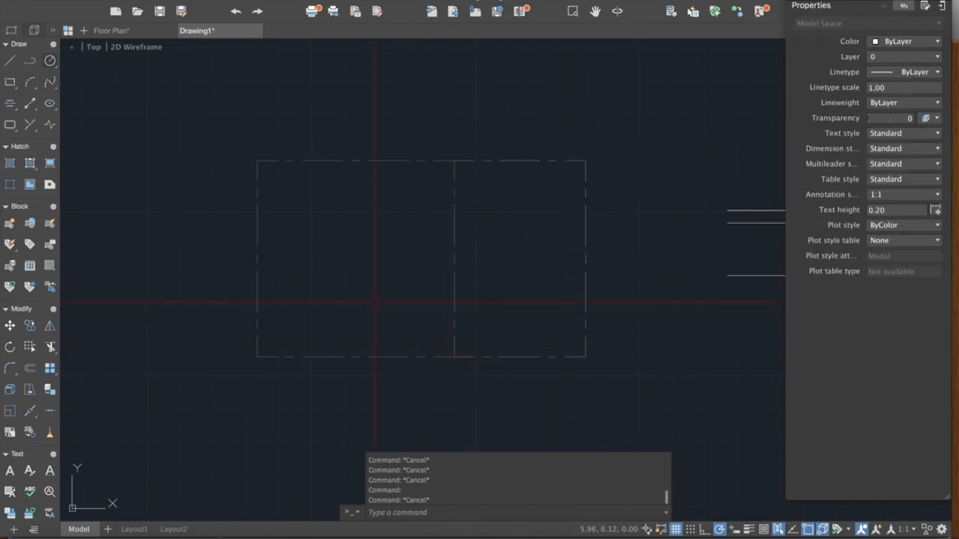
scroll(257, 262, up, 2)
middle_drag(265, 233, 218, 259)
scroll(374, 280, down, 4)
middle_drag(393, 279, 287, 274)
scroll(659, 255, up, 4)
scroll(206, 262, down, 4)
scroll(174, 288, up, 4)
middle_drag(174, 289, 320, 277)
scroll(256, 362, up, 2)
middle_drag(268, 114, 275, 161)
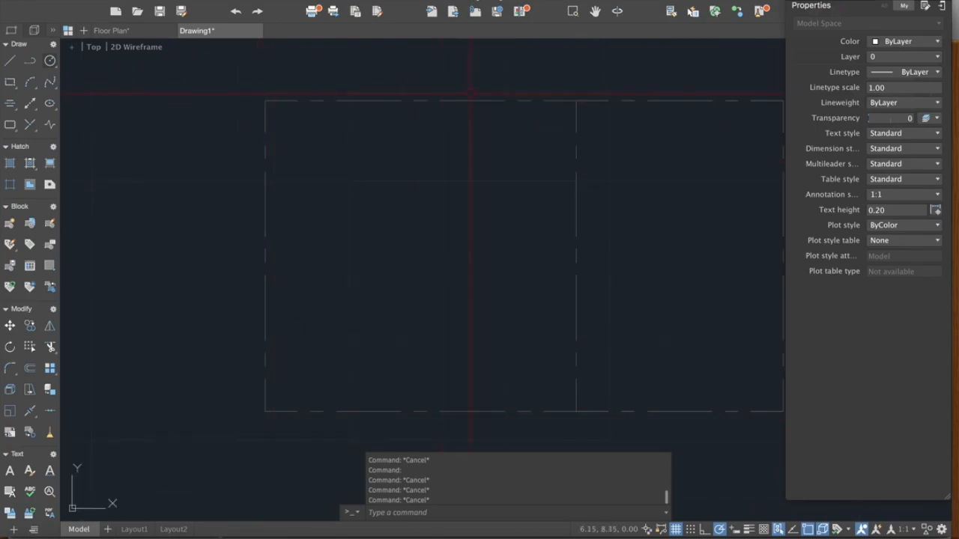
click(317, 387)
key(Escape)
click(266, 368)
click(253, 350)
key(Escape)
key(Escape)
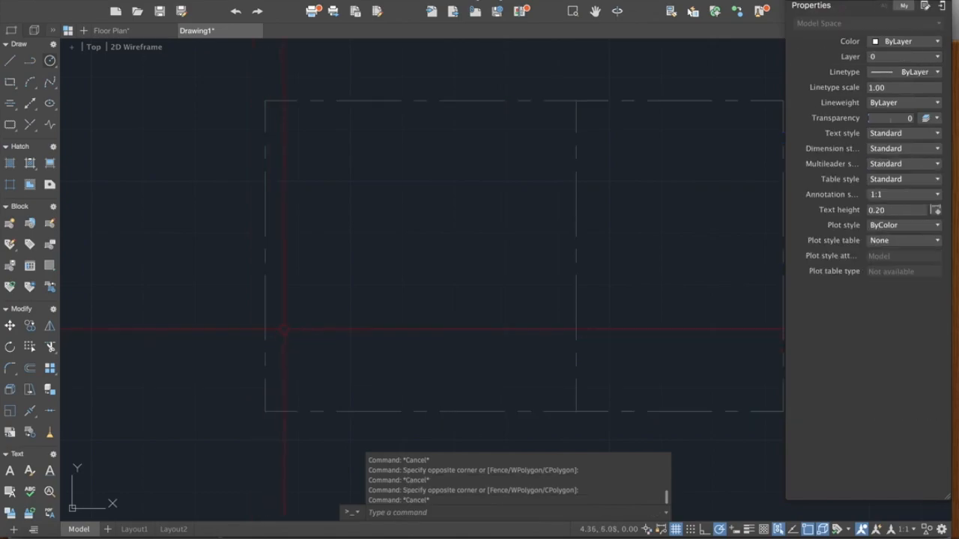
middle_drag(271, 263, 262, 270)
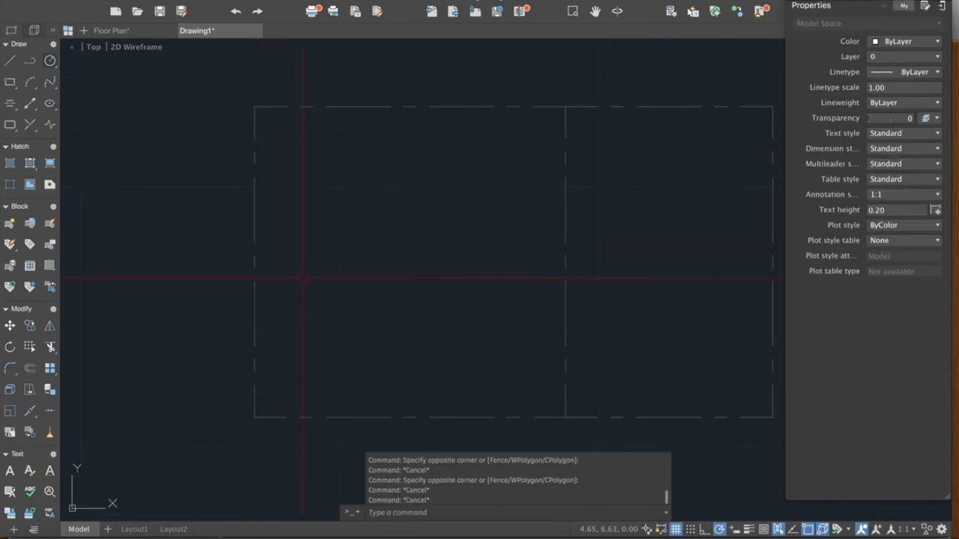
Start a multiline with scale 0.2 and Zero justification.
text(ml)
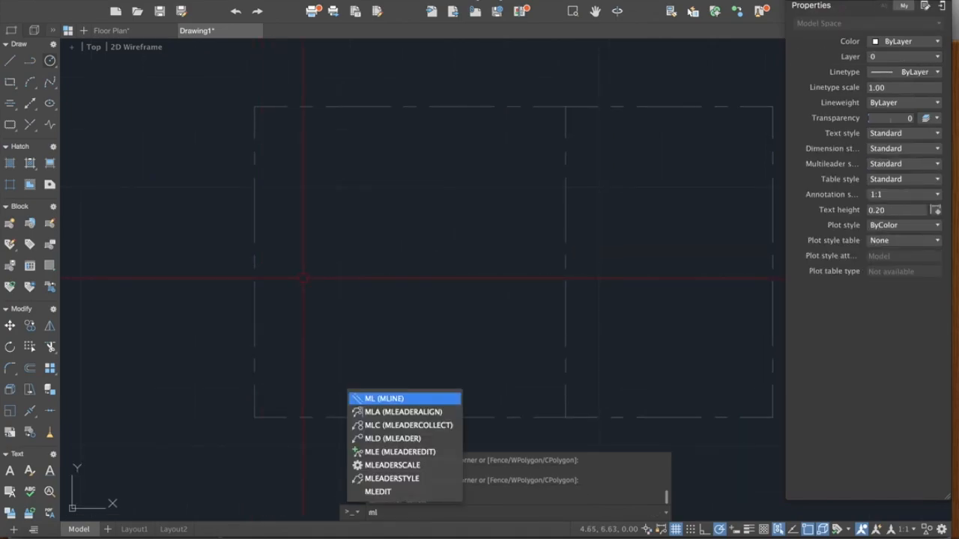
key(Return)
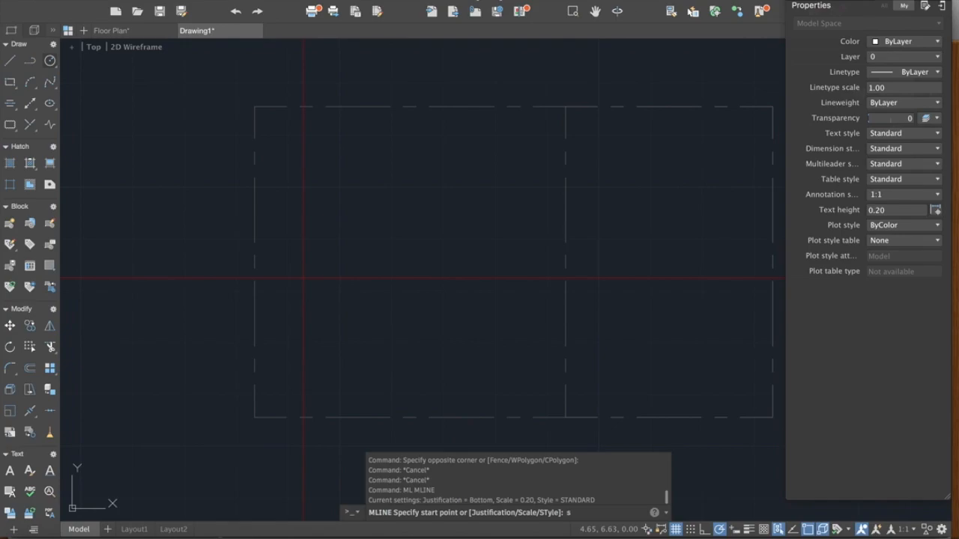
key(Return)
key(Return)
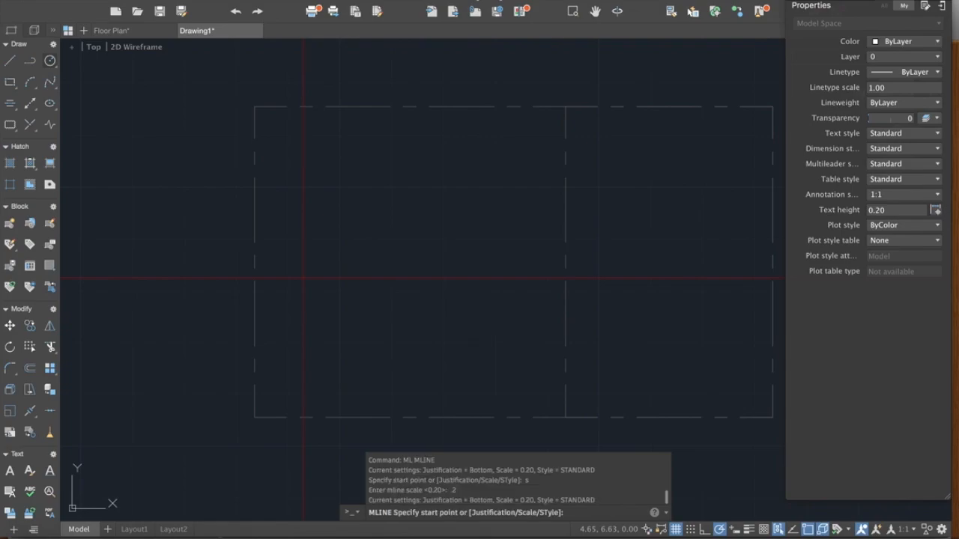
key(Return)
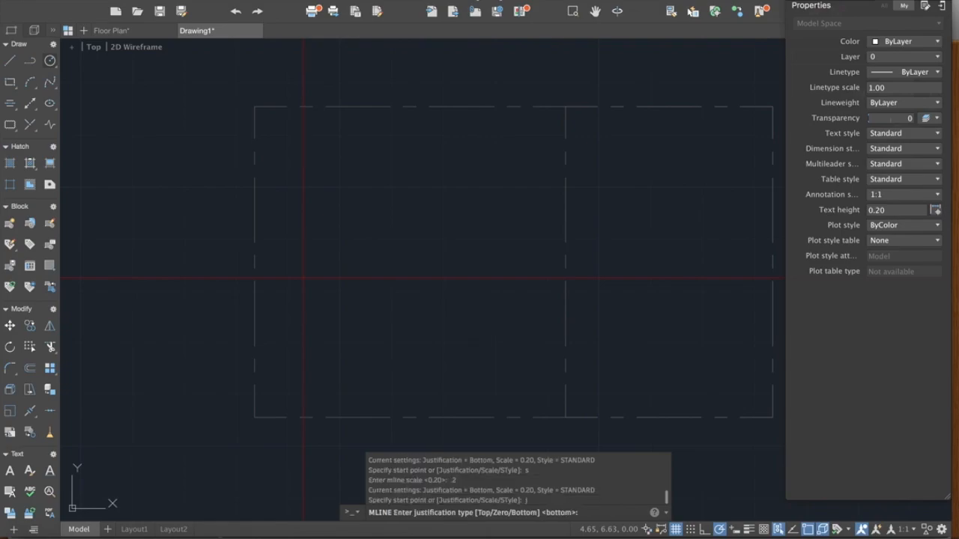
text(z)
key(Return)
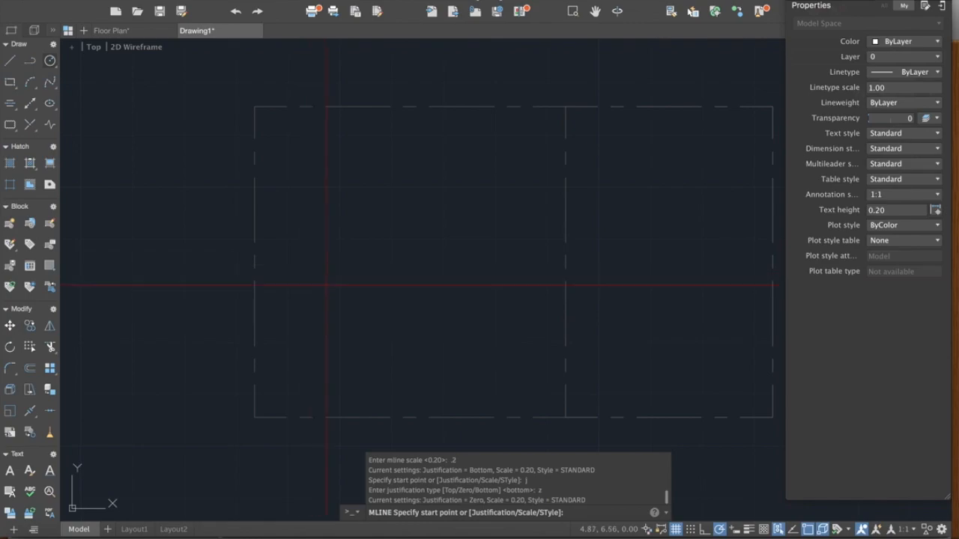
Draw an open Zero multiline along the outer centerline perimeter of the plan.
middle_drag(352, 305, 309, 312)
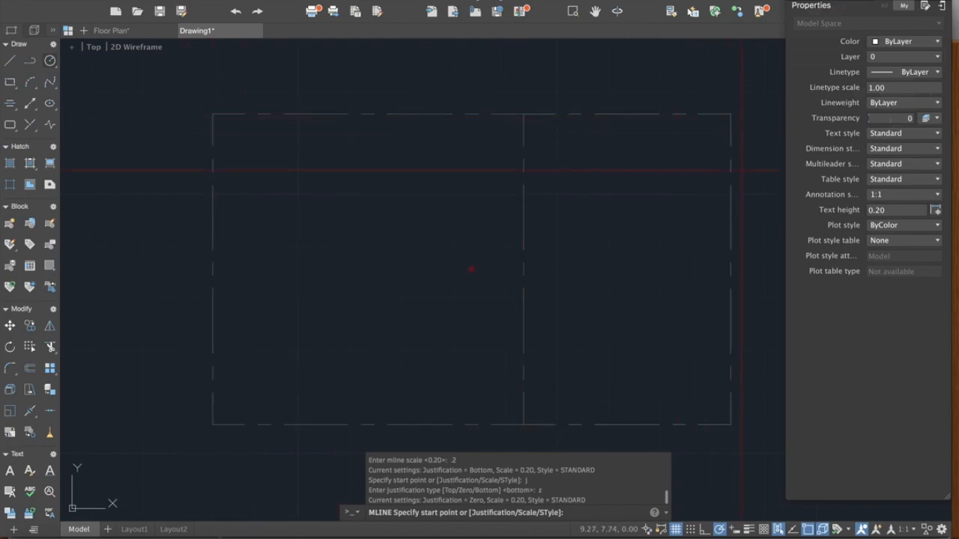
click(213, 425)
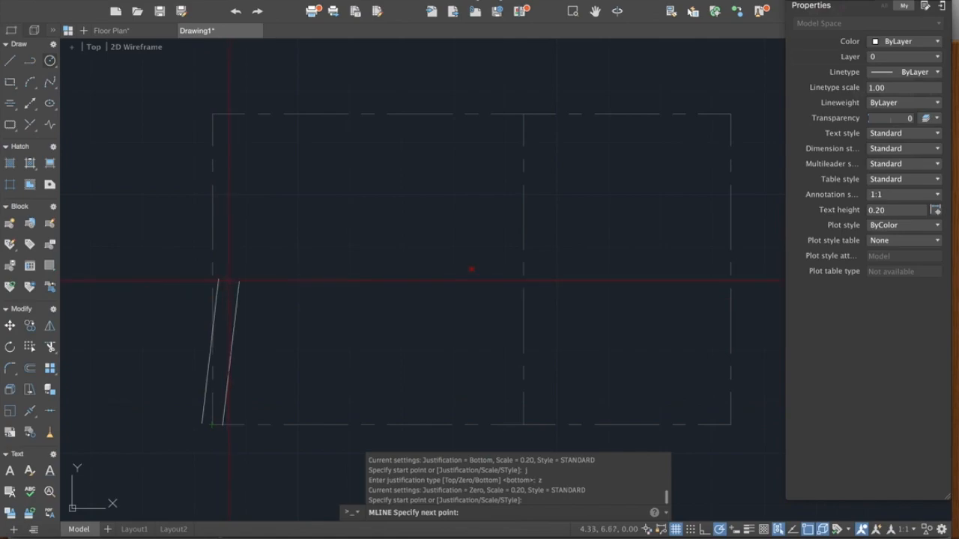
click(212, 114)
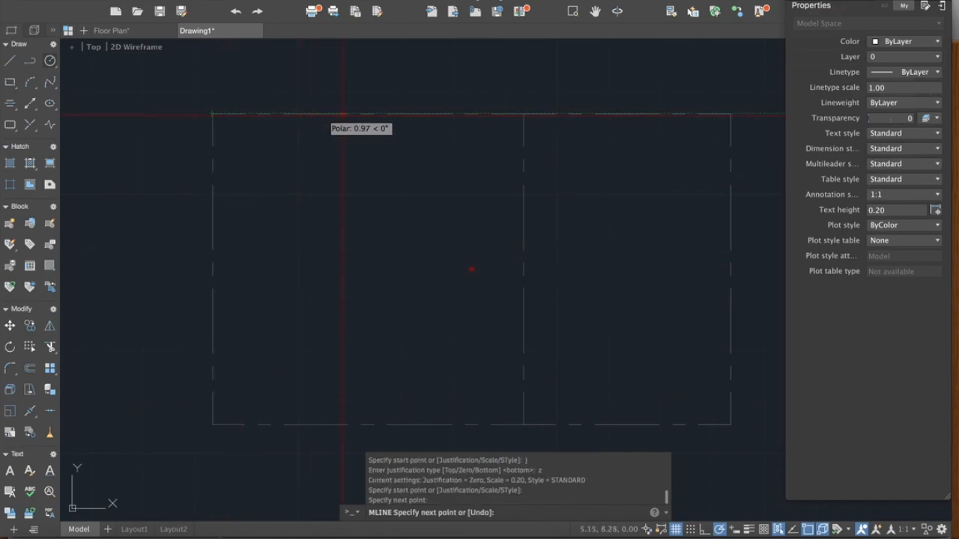
click(730, 114)
click(730, 424)
scroll(232, 421, up, 4)
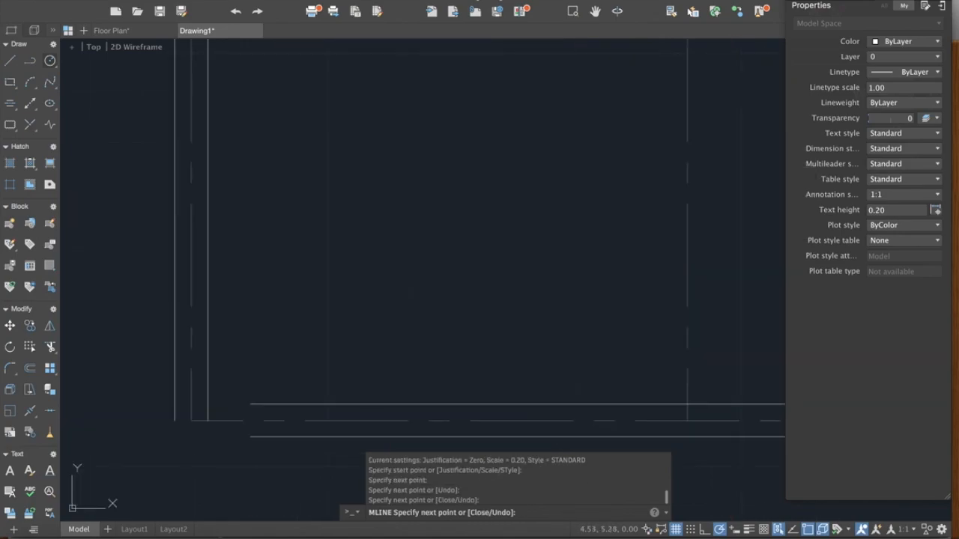
scroll(169, 416, down, 4)
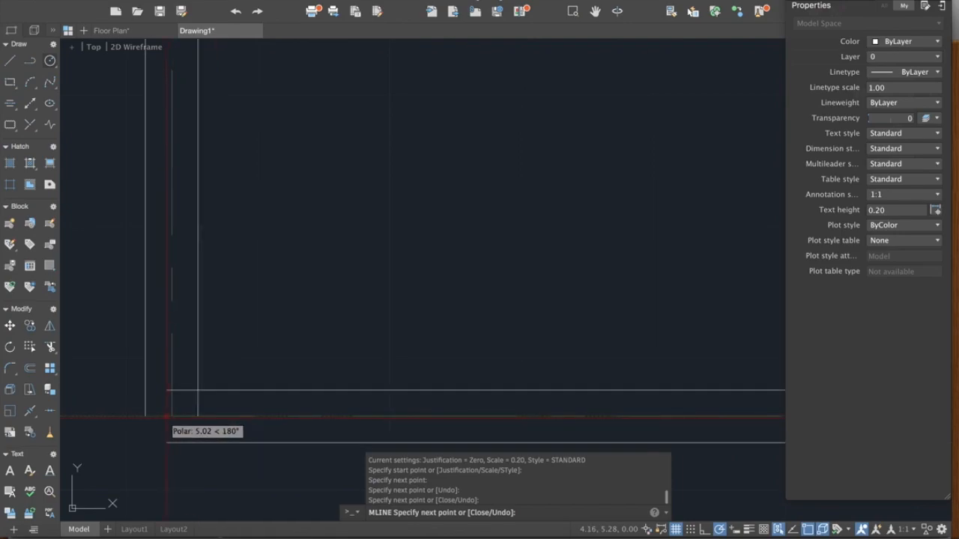
scroll(247, 391, up, 4)
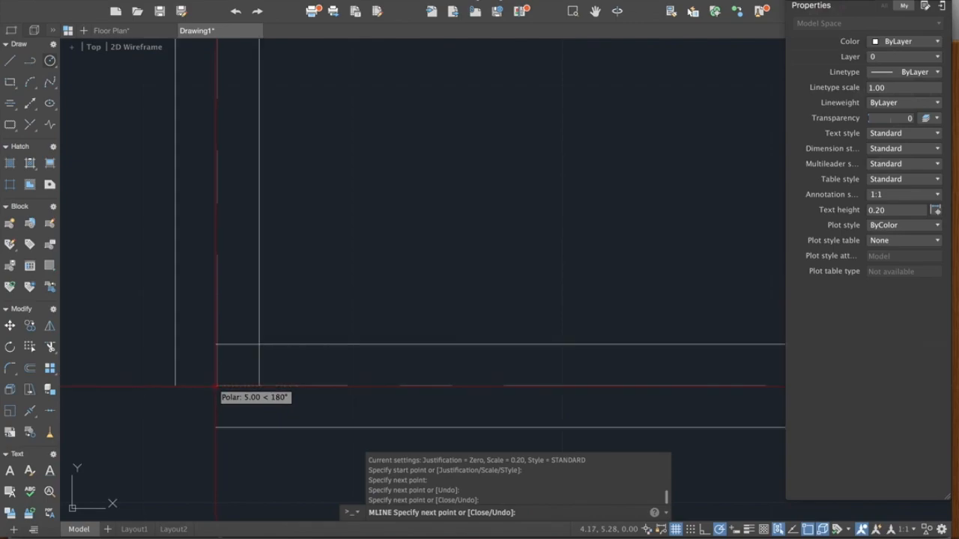
click(216, 386)
scroll(215, 383, up, 4)
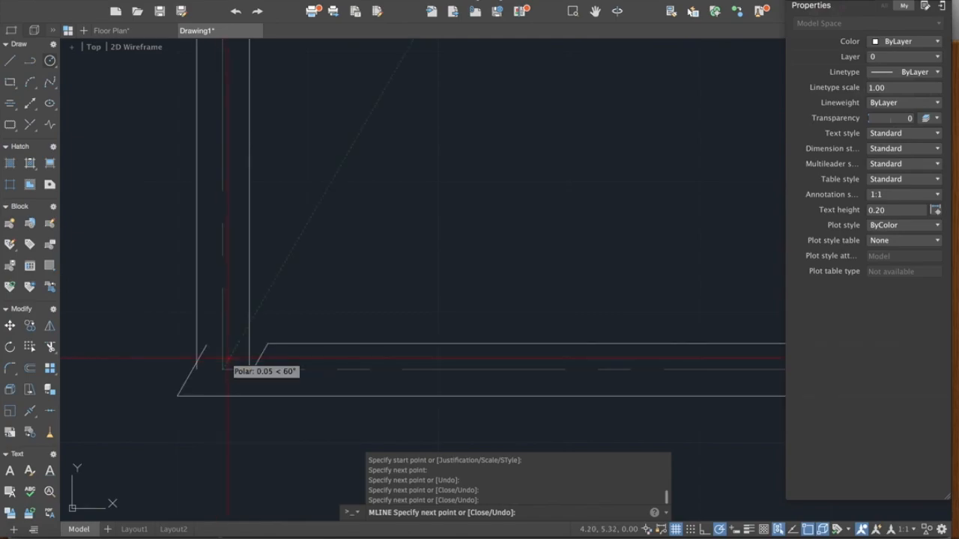
key(Escape)
Erase the open outer multiline.
scroll(284, 345, down, 4)
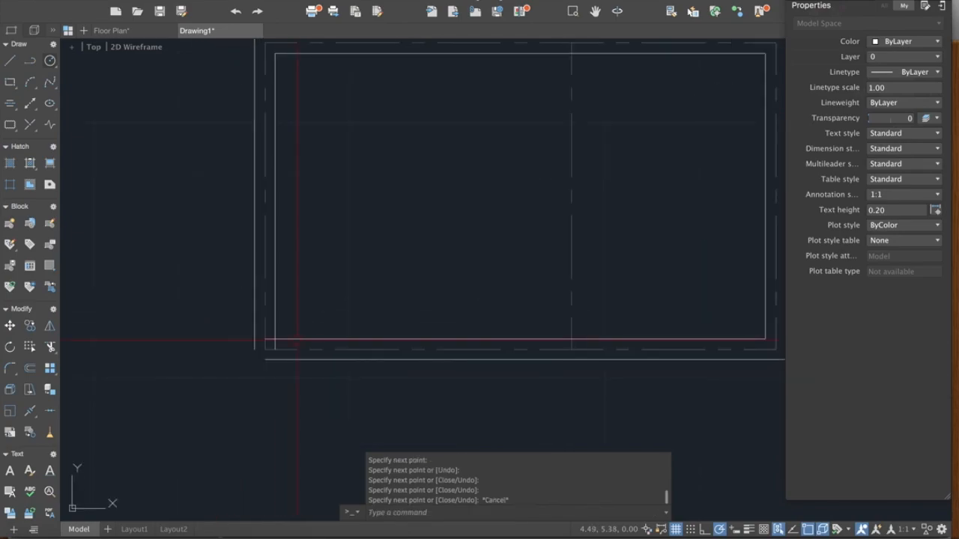
click(284, 342)
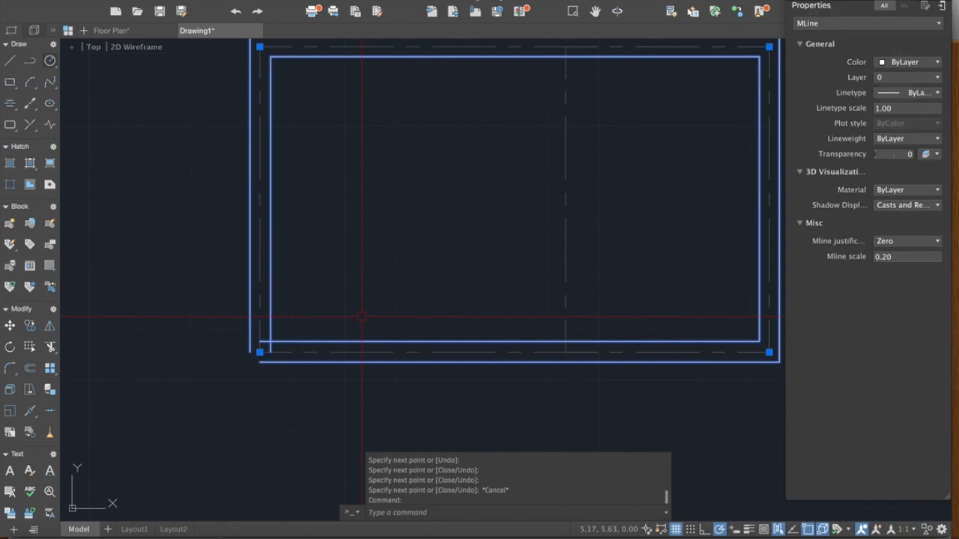
key(super+z)
key(Escape)
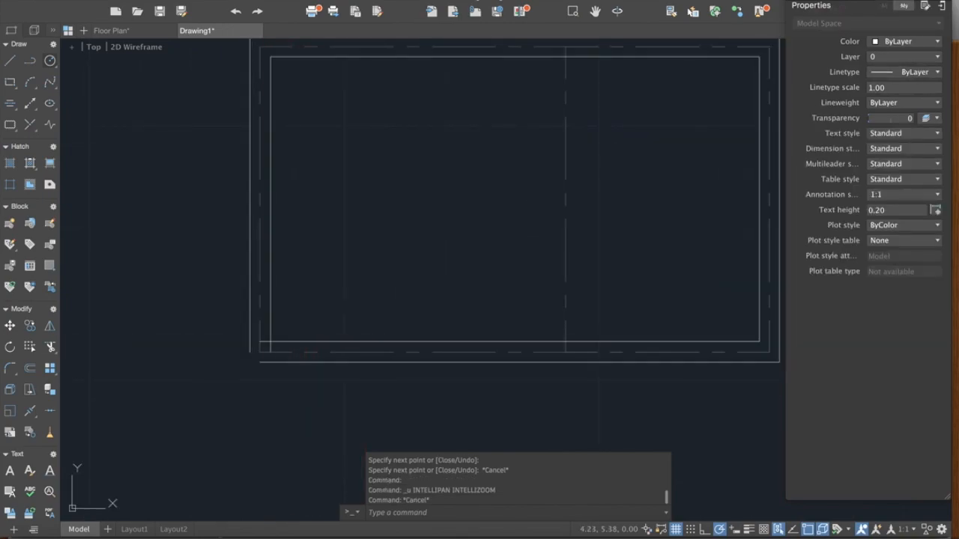
click(264, 347)
text(e)
key(Return)
Draw a closed Zero-justified multiline along the outer centerline perimeter of the whole plan.
text(ml)
key(Return)
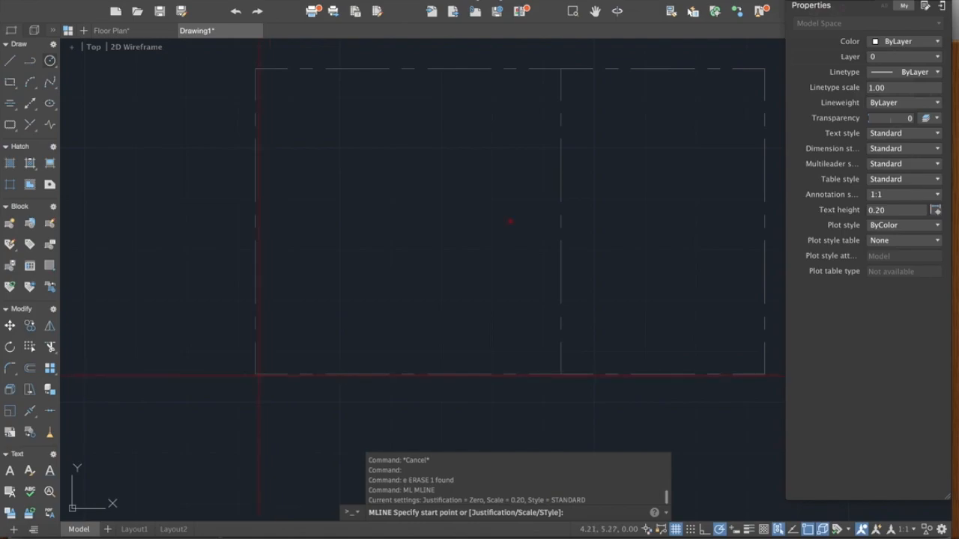
click(255, 69)
scroll(598, 102, right, 3)
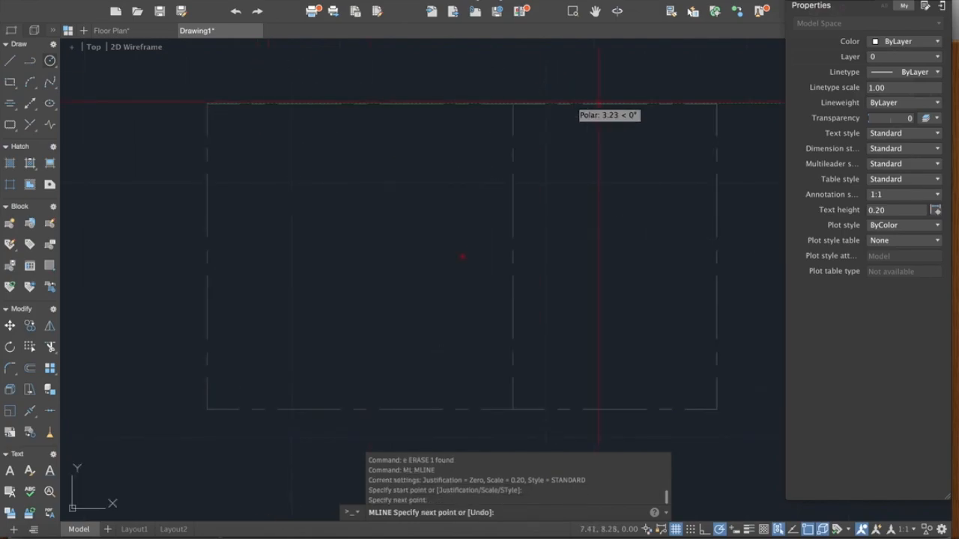
click(717, 103)
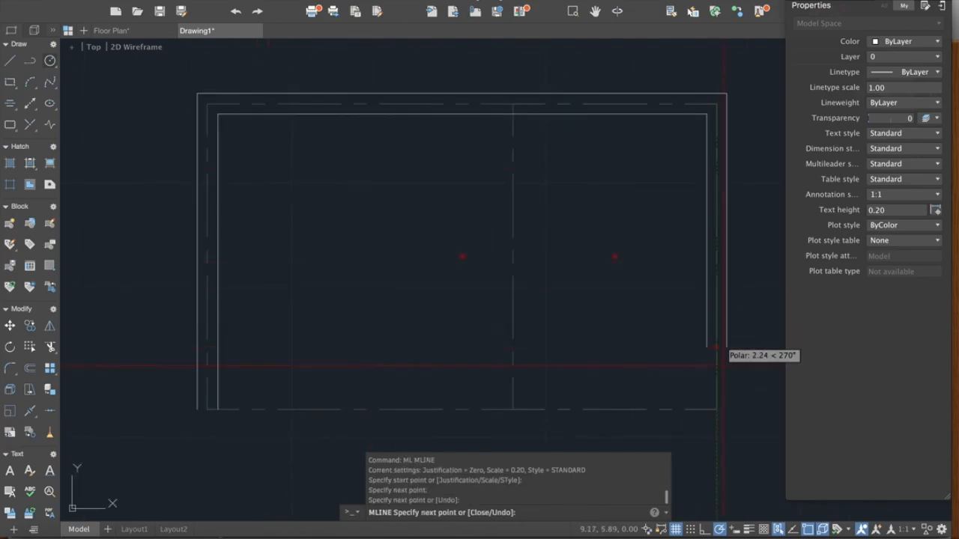
click(717, 409)
scroll(282, 409, up, 5)
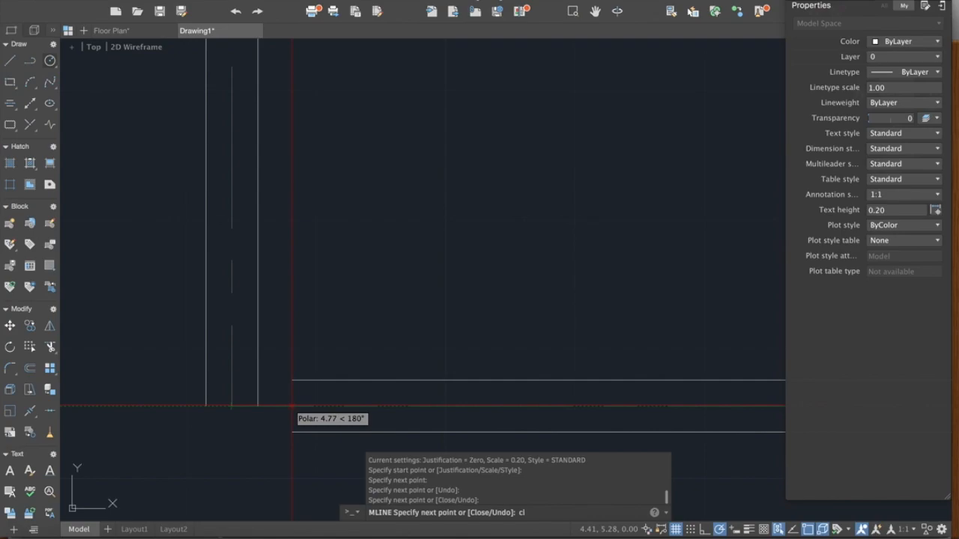
key(Return)
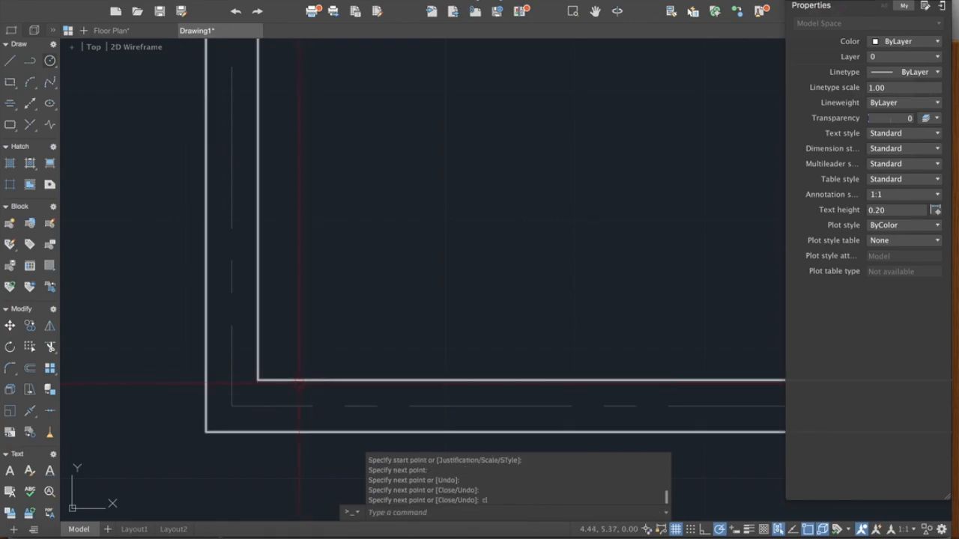
Select the outer multiline to check its justification and scale.
middle_drag(358, 386, 336, 372)
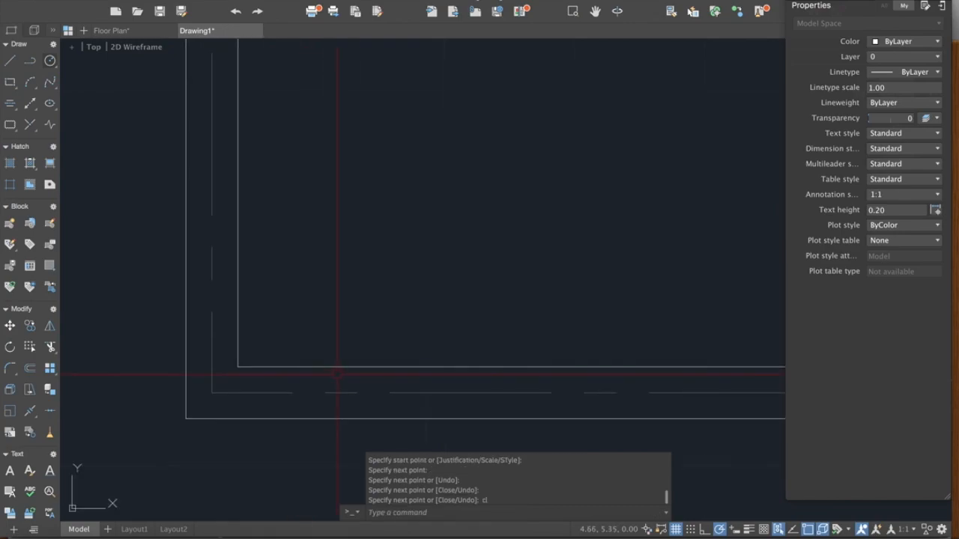
scroll(276, 324, down, 5)
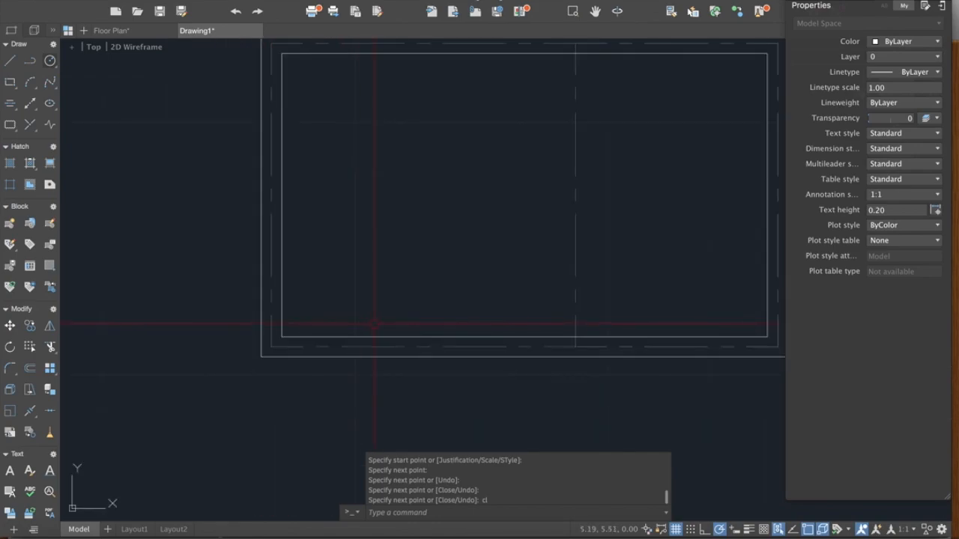
scroll(371, 178, up, 4)
click(357, 139)
scroll(358, 161, down, 4)
middle_drag(354, 163, 334, 170)
key(Escape)
key(Escape)
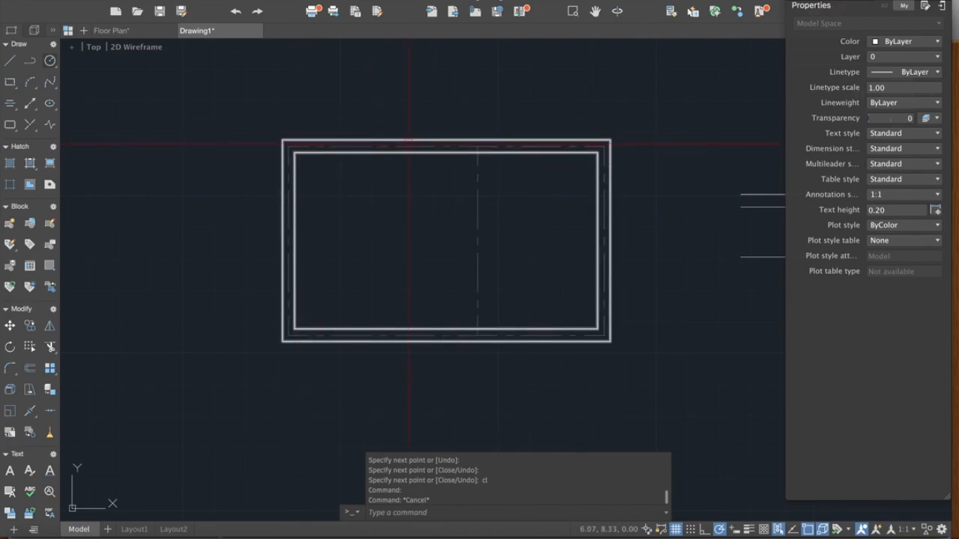
click(360, 141)
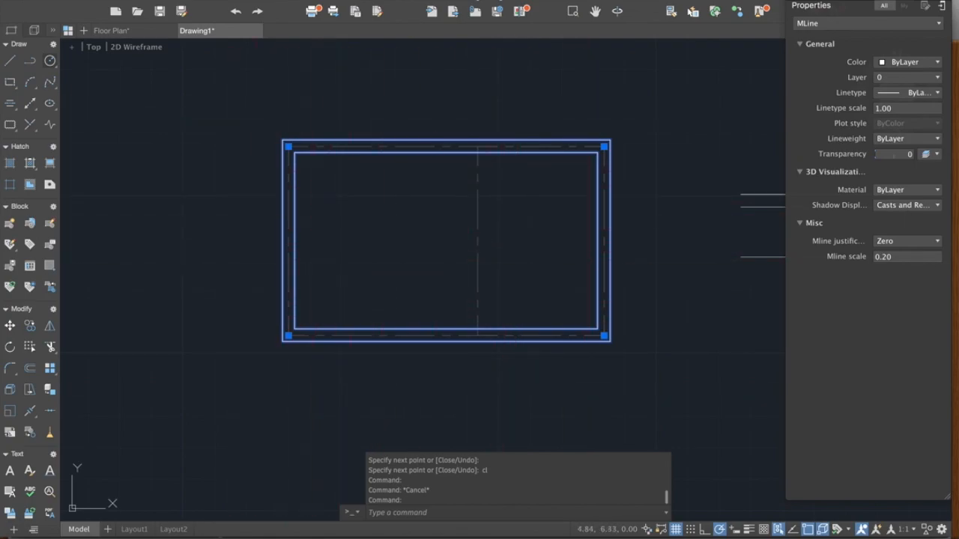
key(Escape)
Move the outer multiline onto layer 0.3.
scroll(316, 301, up, 3)
middle_drag(243, 366, 166, 392)
click(256, 371)
click(892, 80)
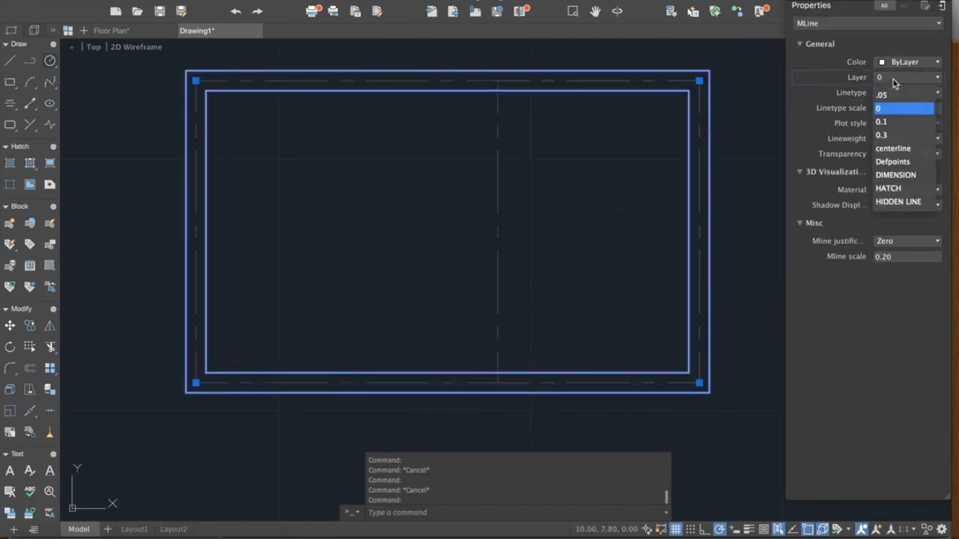
click(892, 135)
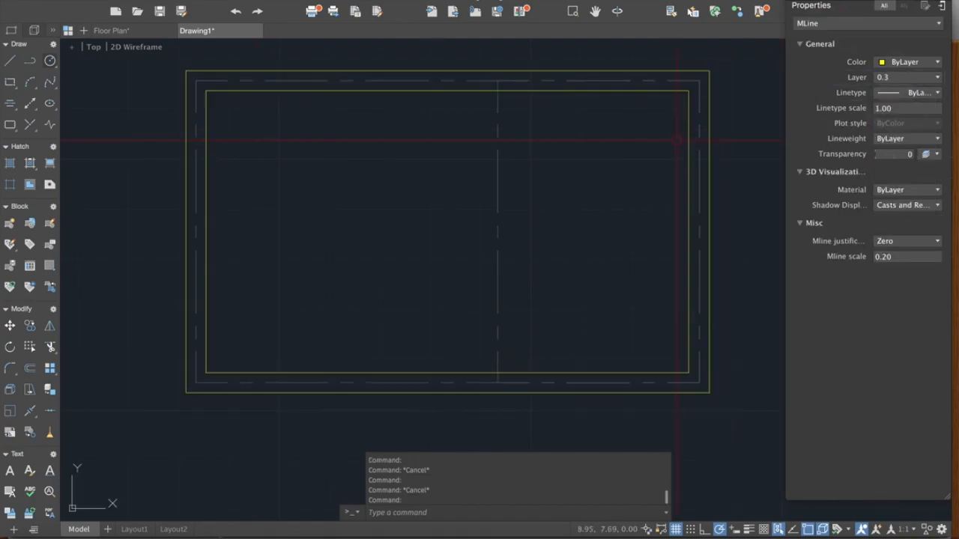
key(Escape)
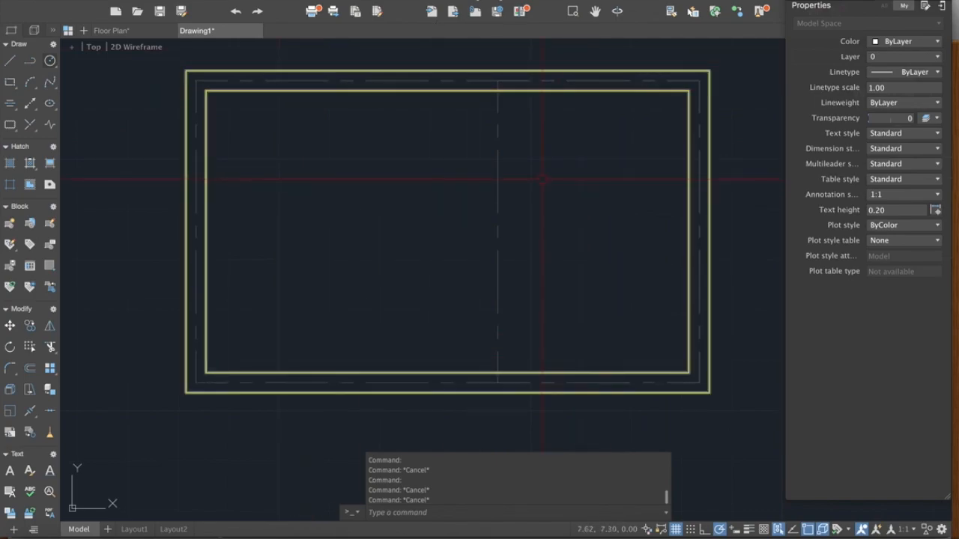
Draw a Zero-justified multiline along the dividing centerline between the two rooms.
key(Escape)
key(Escape)
key(Escape)
middle_drag(501, 246, 471, 300)
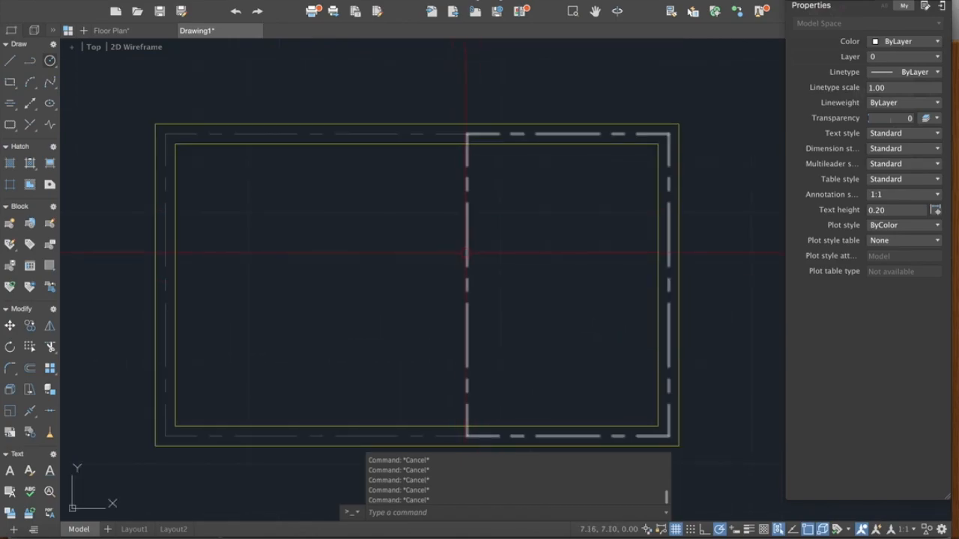
middle_drag(458, 255, 459, 253)
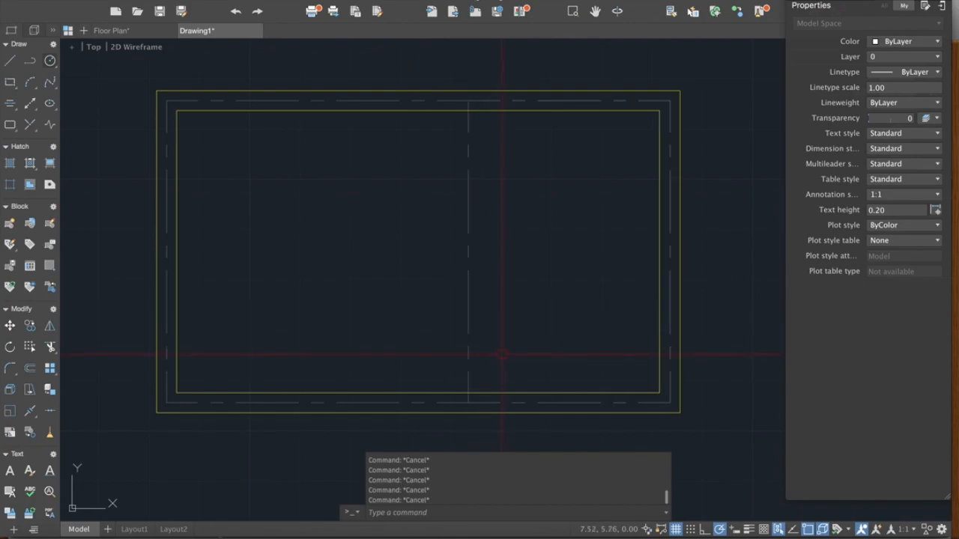
text(ml)
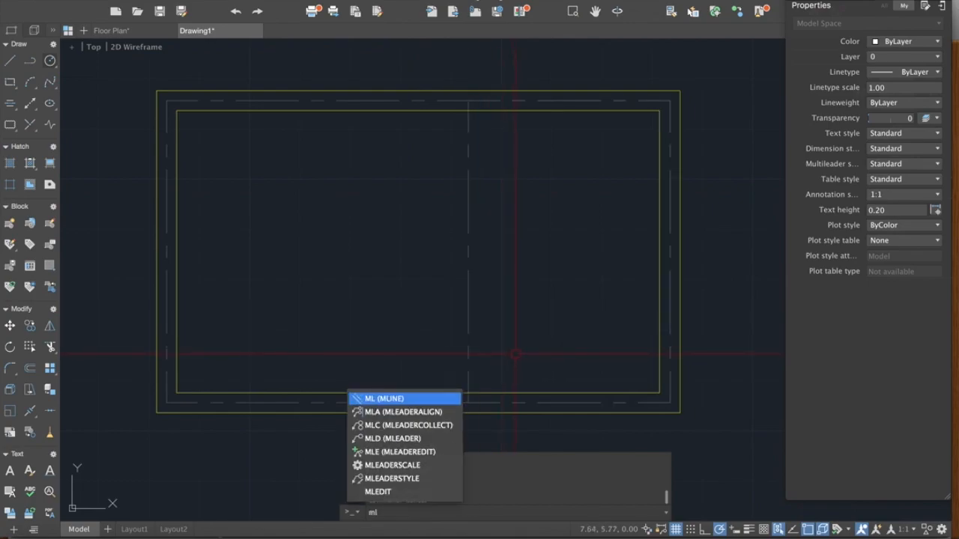
key(Return)
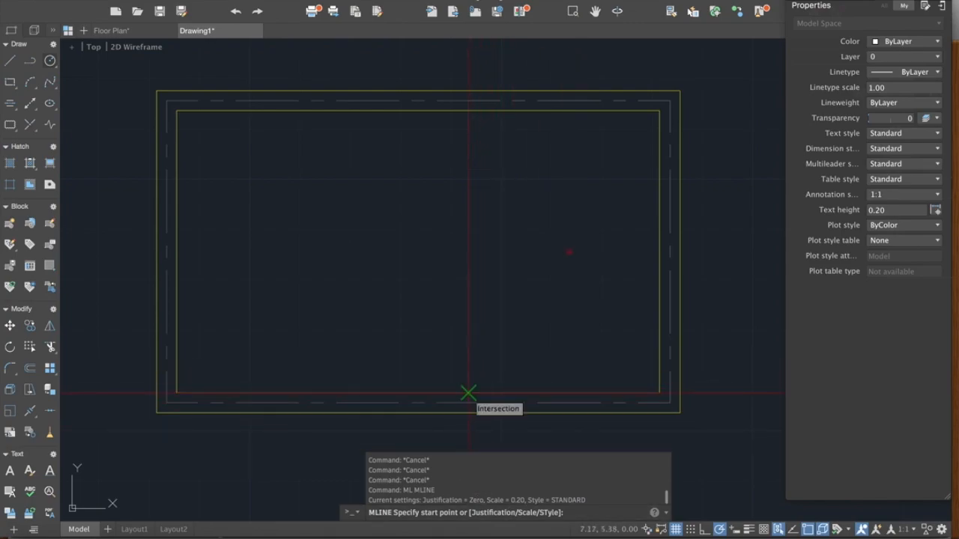
click(468, 393)
click(468, 114)
key(Escape)
scroll(493, 135, up, 2)
text(m)
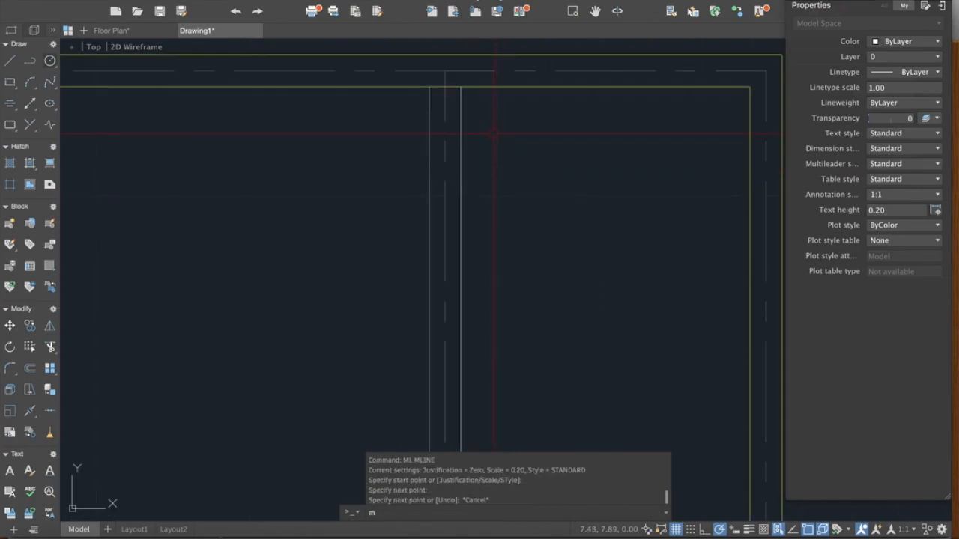
key(Return)
click(479, 87)
click(460, 110)
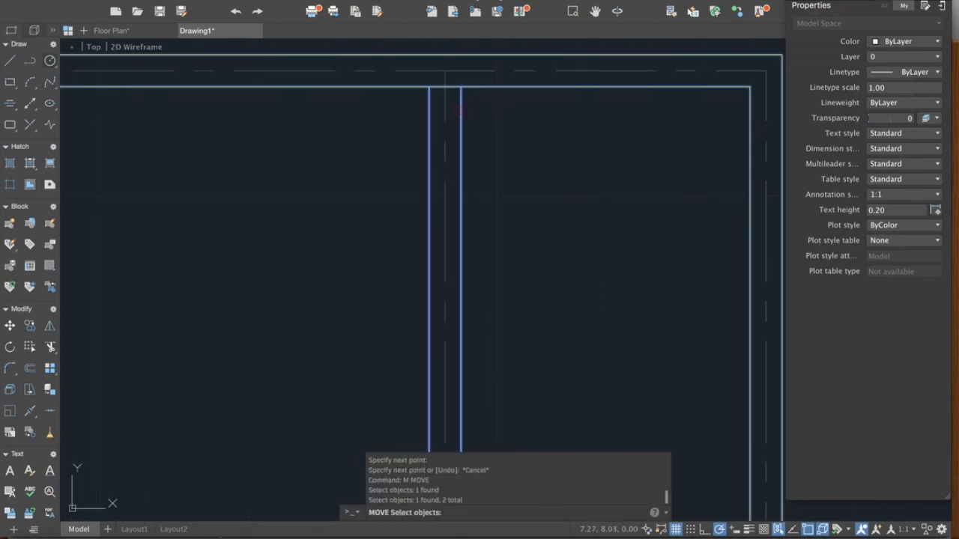
key(Escape)
key(Escape)
Match the dividing wall multiline's properties to the outer layer 0.3 multiline.
scroll(494, 138, down, 3)
text(ma)
key(Return)
click(494, 110)
click(475, 125)
key(Escape)
key(Escape)
scroll(479, 140, down, 3)
middle_drag(482, 147, 490, 174)
scroll(337, 135, up, 3)
scroll(309, 148, down, 2)
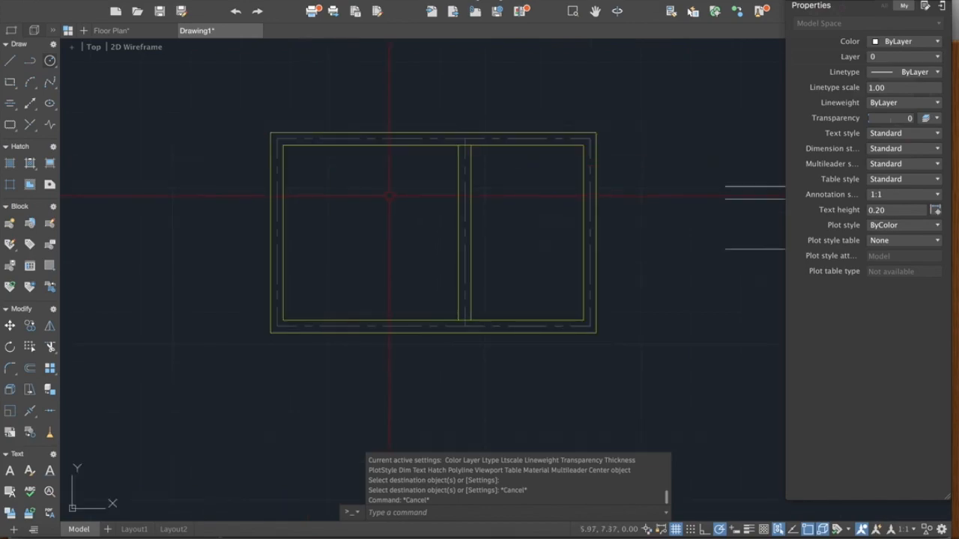
scroll(353, 175, up, 2)
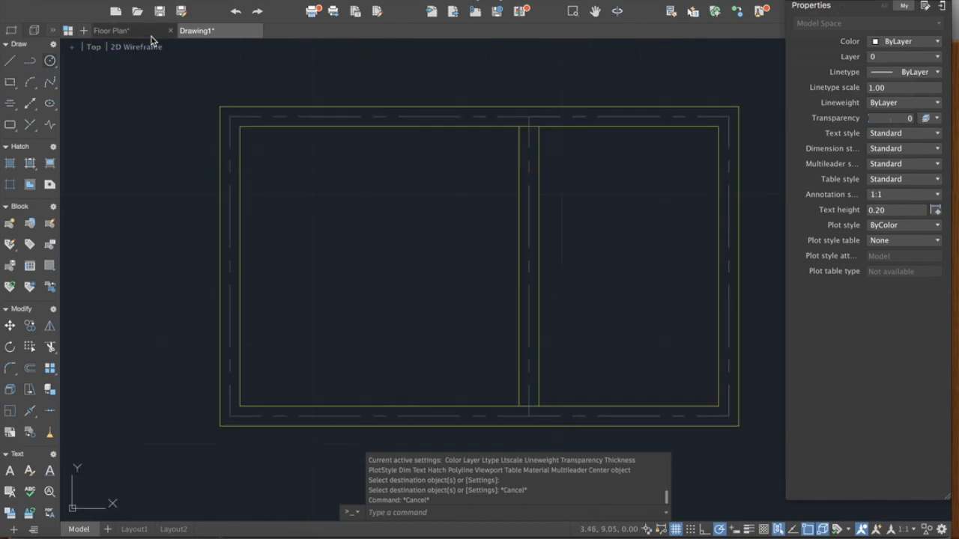
Examine the left wall's window opening in the reference Floor Plan drawing, then return to the working drawing.
click(119, 31)
middle_drag(392, 159, 431, 154)
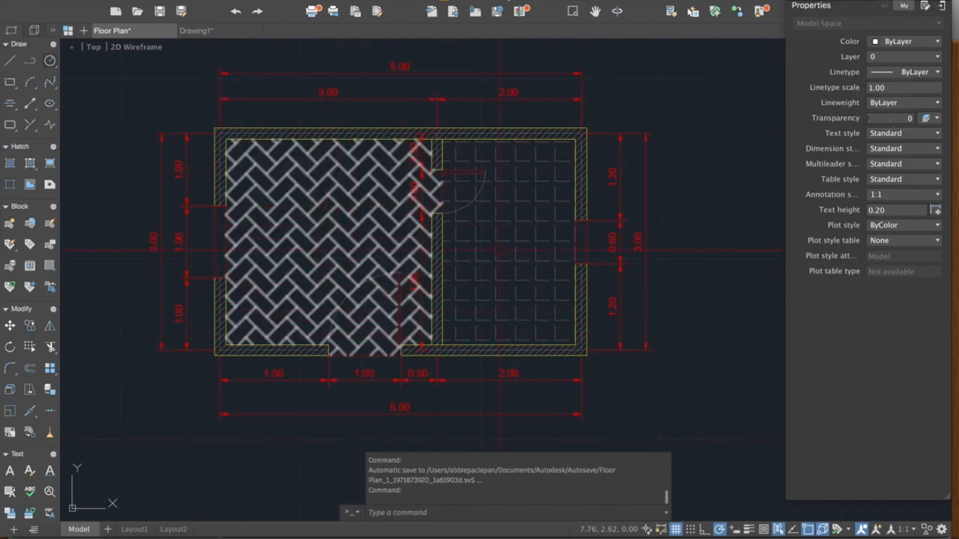
scroll(382, 296, up, 2)
scroll(389, 286, down, 2)
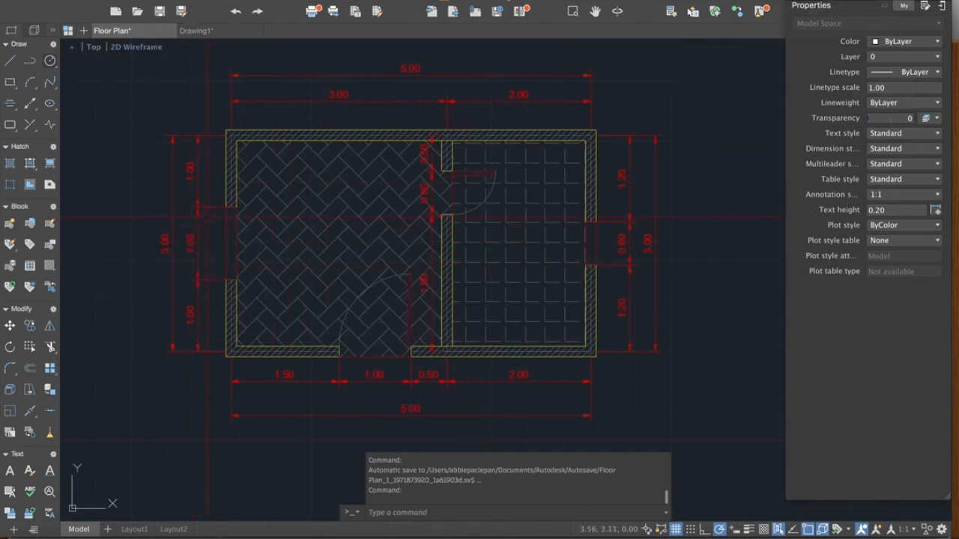
scroll(210, 217, up, 2)
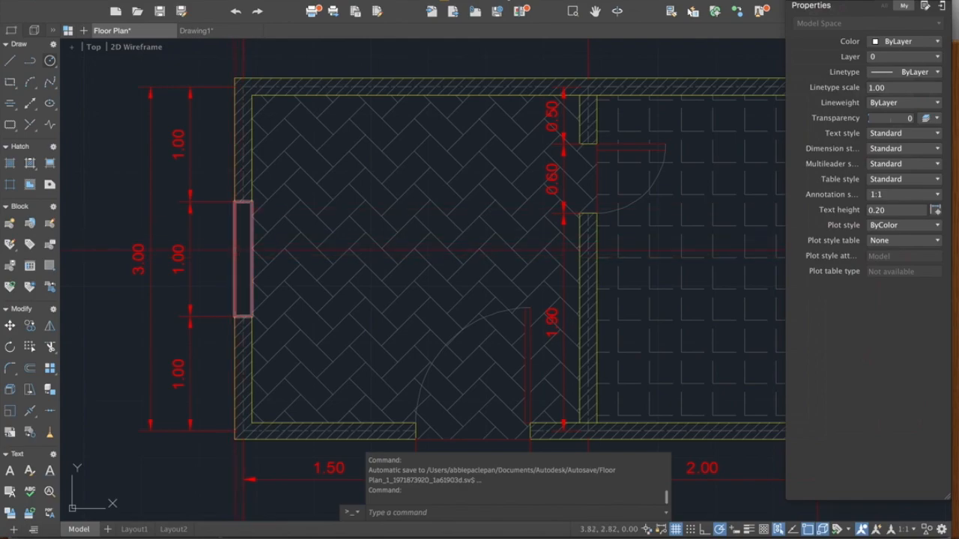
click(222, 33)
key(Escape)
key(Escape)
key(Escape)
middle_drag(240, 242, 289, 252)
text(l)
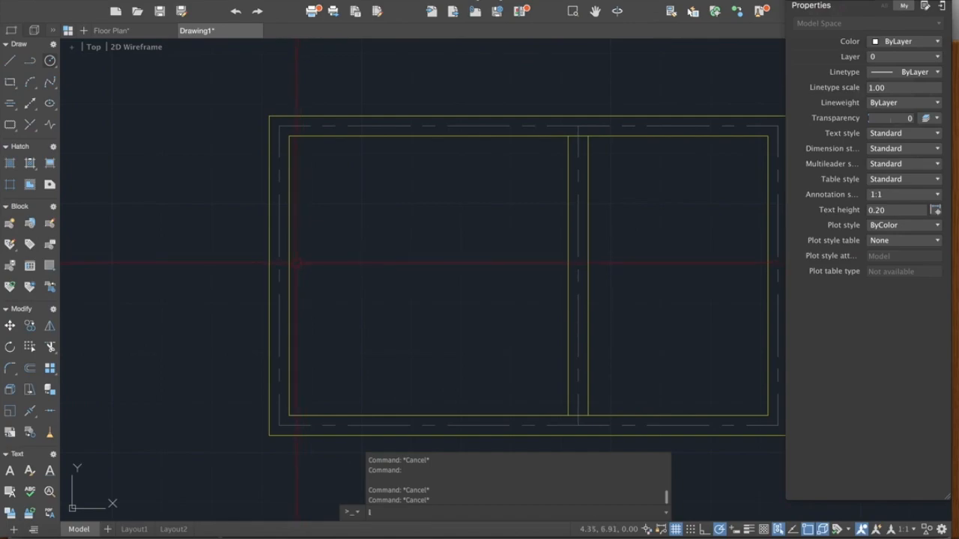
key(Escape)
key(Escape)
key(Escape)
scroll(294, 277, up, 4)
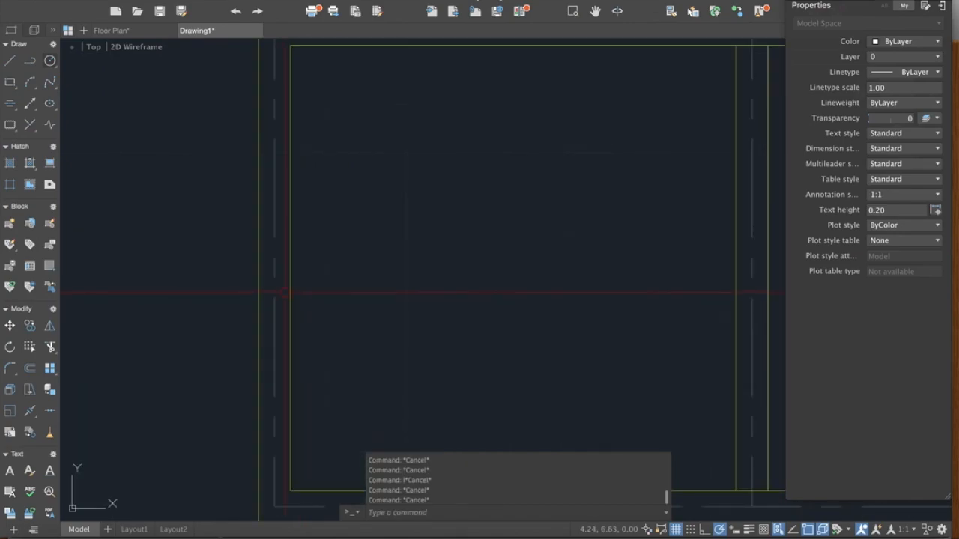
scroll(292, 291, down, 2)
Draw a short horizontal line across the left wall at its midpoint.
text(l)
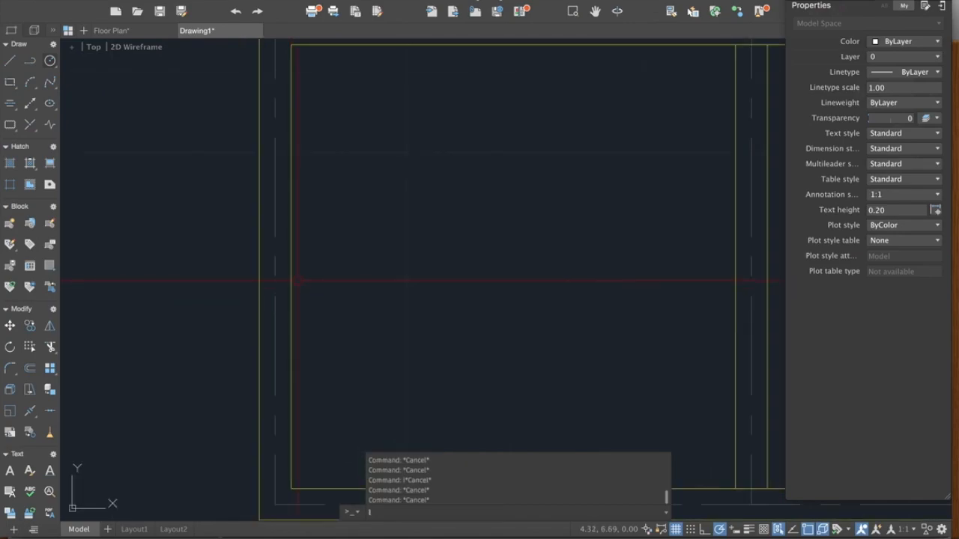
key(Return)
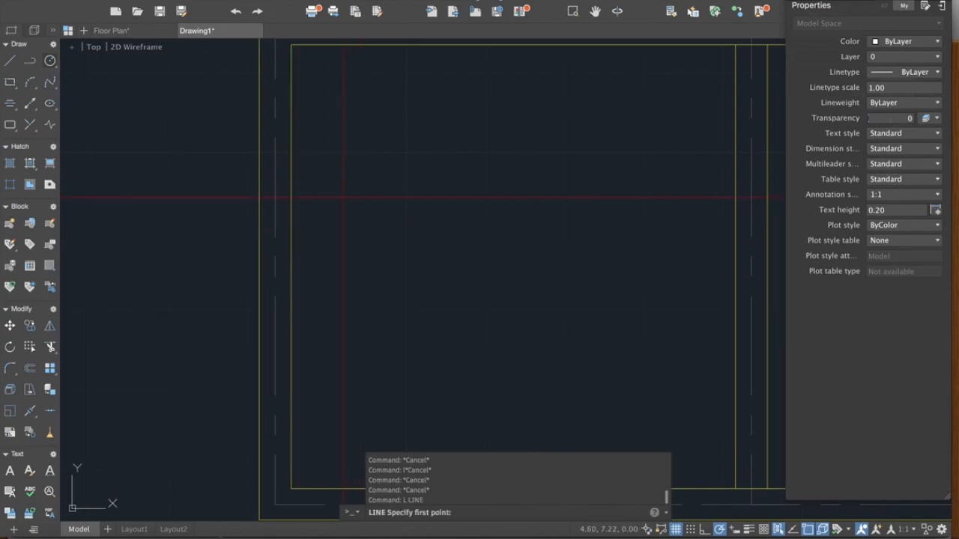
scroll(304, 152, down, 2)
scroll(314, 153, up, 2)
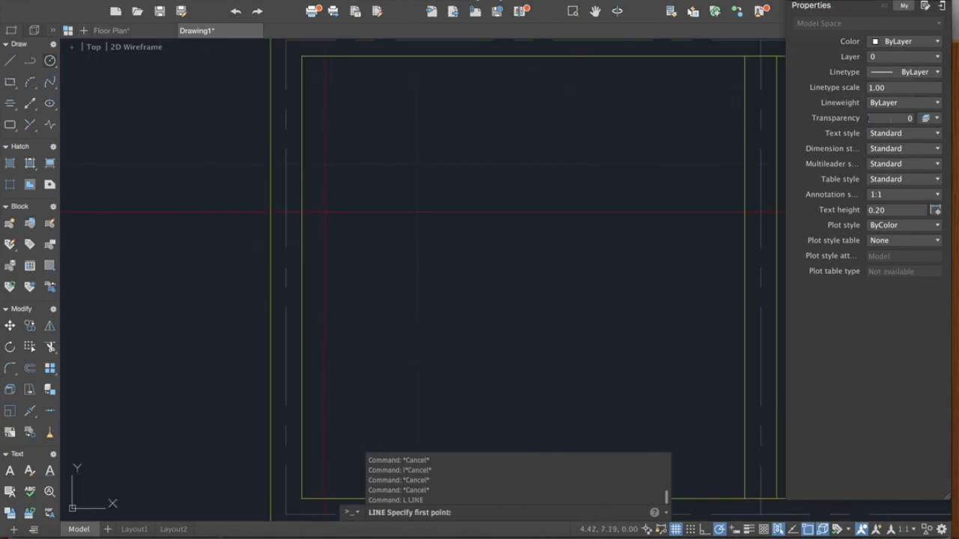
click(720, 531)
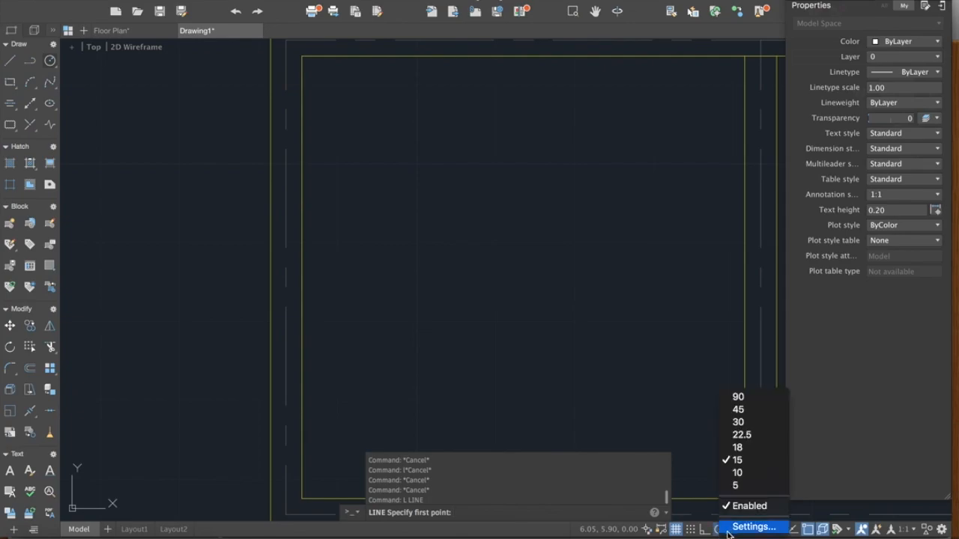
click(725, 536)
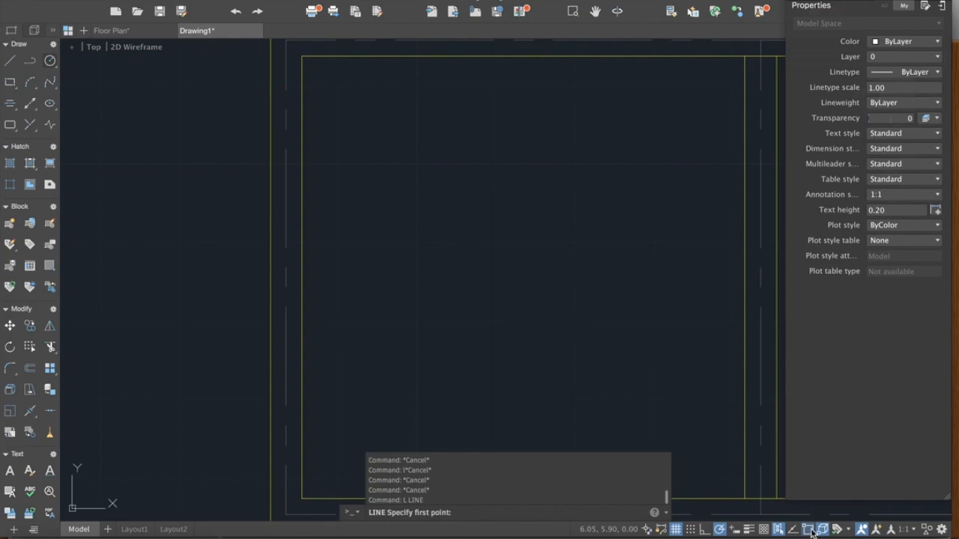
click(301, 279)
click(271, 278)
key(Escape)
key(Escape)
middle_drag(376, 271, 433, 272)
key(Escape)
key(Escape)
scroll(320, 275, up, 2)
middle_drag(317, 272, 316, 286)
scroll(316, 286, down, 2)
scroll(316, 285, up, 2)
scroll(316, 285, down, 2)
scroll(334, 288, down, 2)
scroll(321, 289, up, 2)
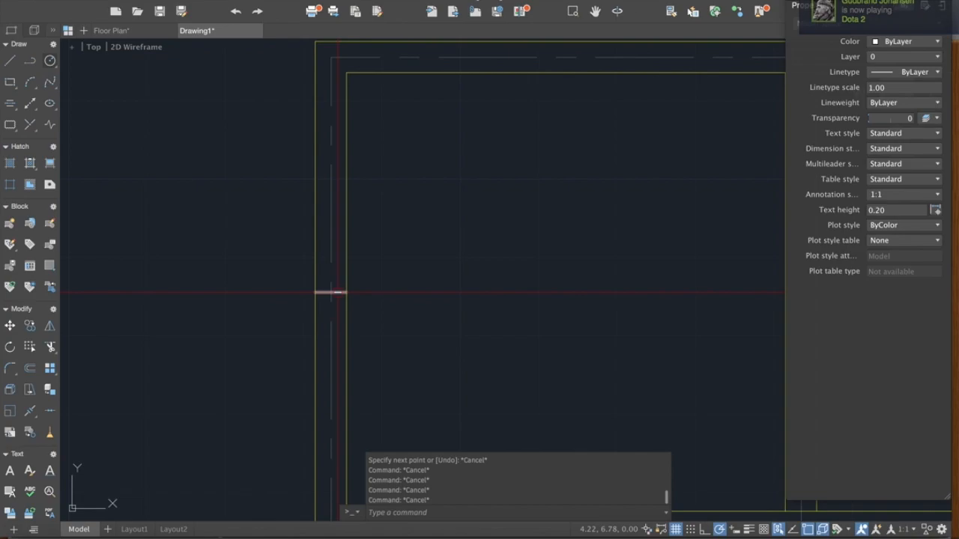
Offset the midpoint line 0.5 above and 0.5 below to mark the window opening edges.
text(o)
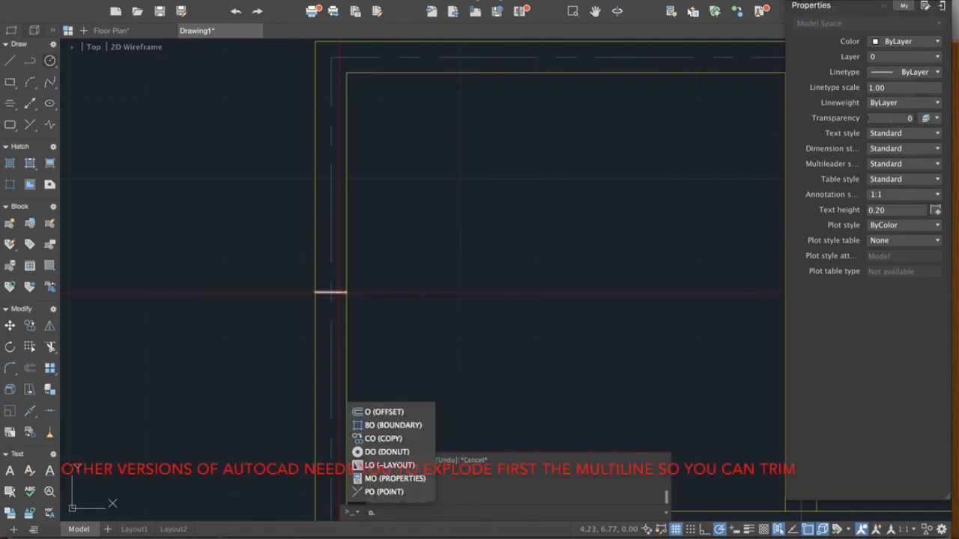
key(Return)
text(.5)
key(Return)
scroll(341, 292, up, 2)
click(338, 292)
click(342, 188)
scroll(342, 188, down, 2)
click(344, 254)
click(346, 324)
key(Escape)
key(Escape)
Trim the left wall lines between the two offset lines to cut the window opening.
scroll(367, 292, down, 2)
scroll(382, 259, up, 2)
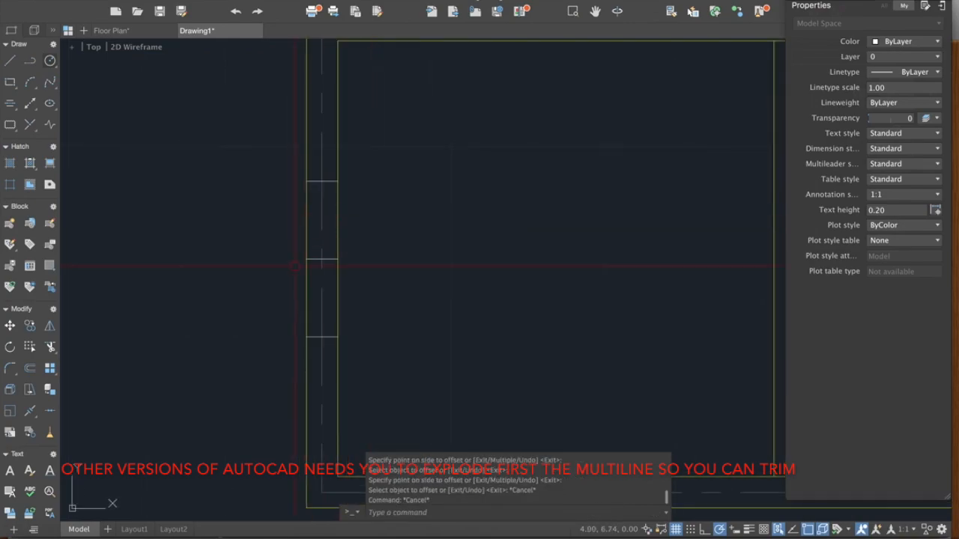
middle_drag(322, 260, 306, 285)
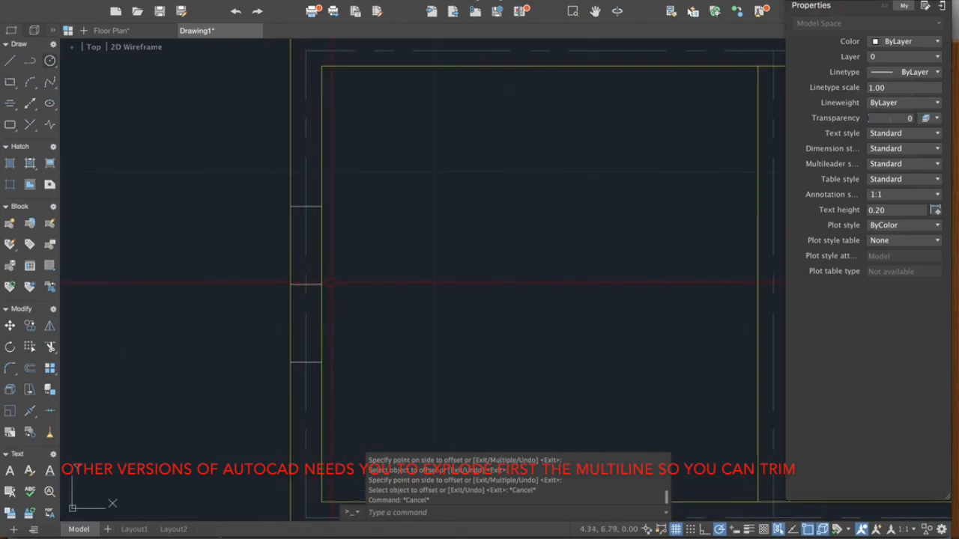
text(tr)
key(Return)
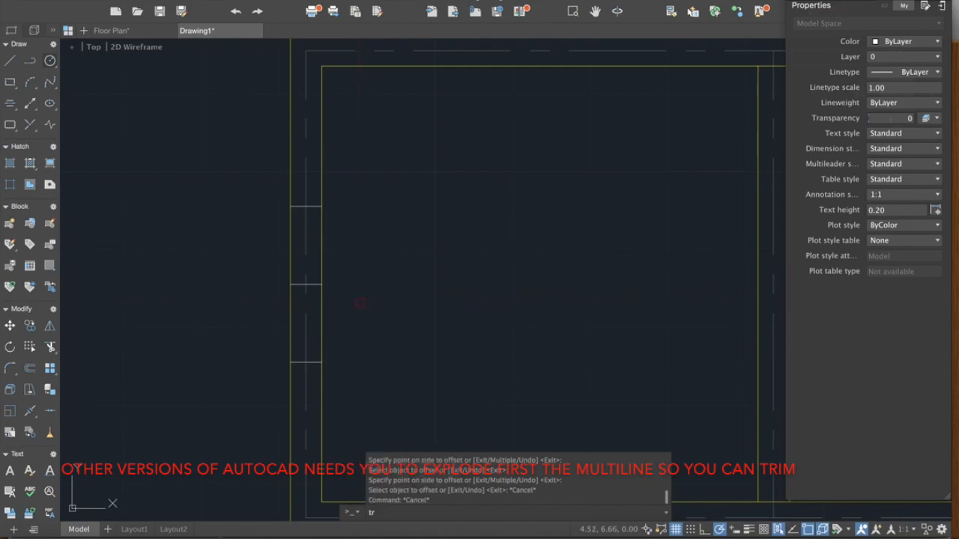
key(Return)
click(365, 314)
click(266, 251)
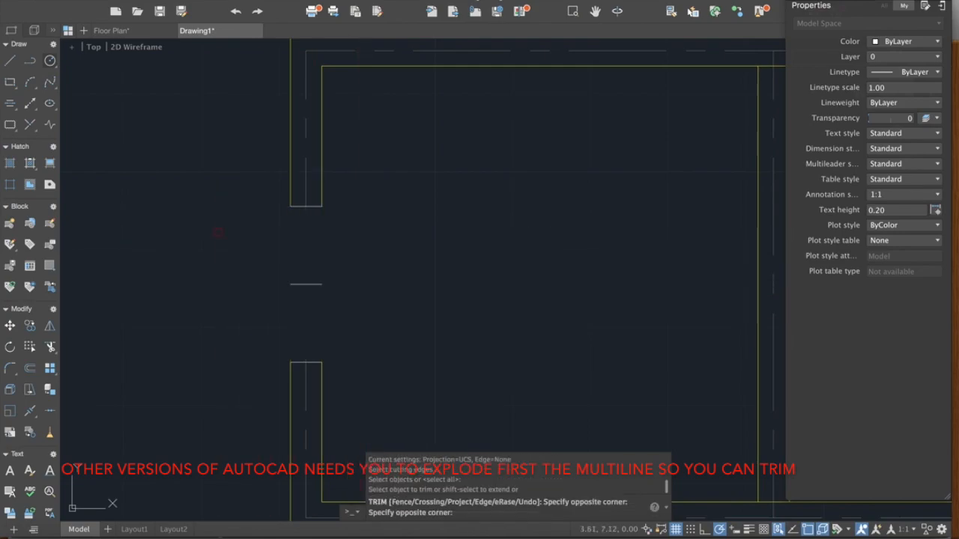
click(306, 281)
key(Escape)
Erase the leftover midpoint line inside the opening.
click(339, 306)
click(263, 255)
text(e)
key(Return)
text(ma)
key(Return)
click(322, 193)
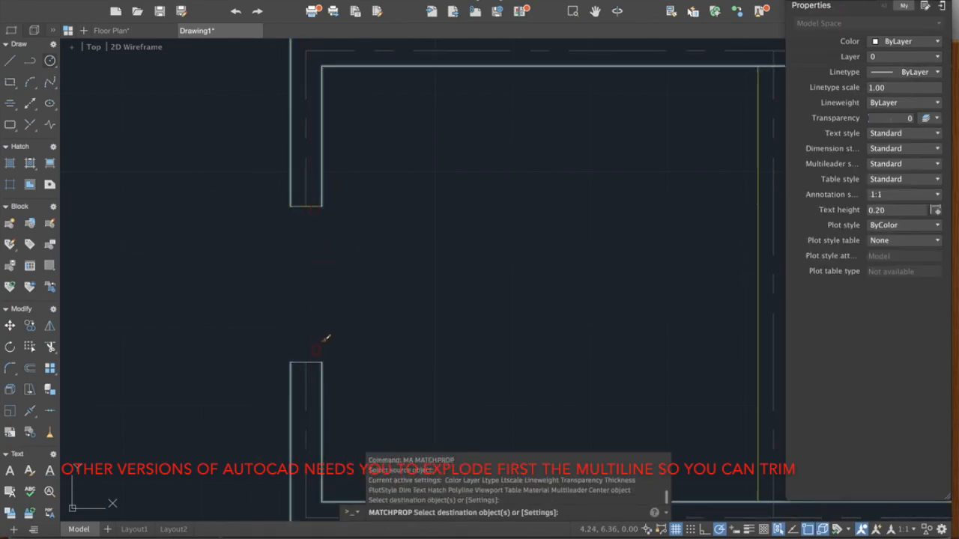
key(Escape)
key(Escape)
key(Escape)
Draw a rectangle filling the left wall opening between the trimmed wall ends.
scroll(322, 247, down, 4)
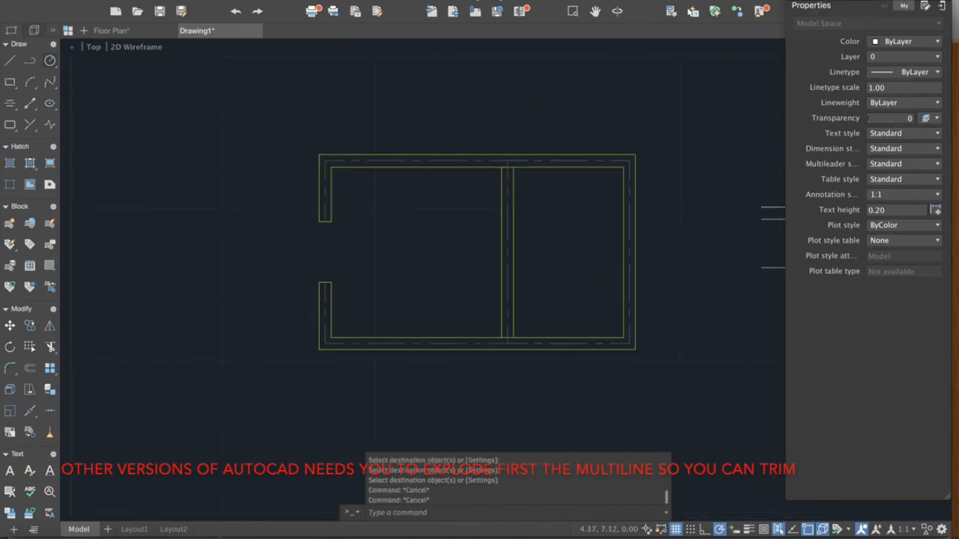
scroll(310, 248, up, 4)
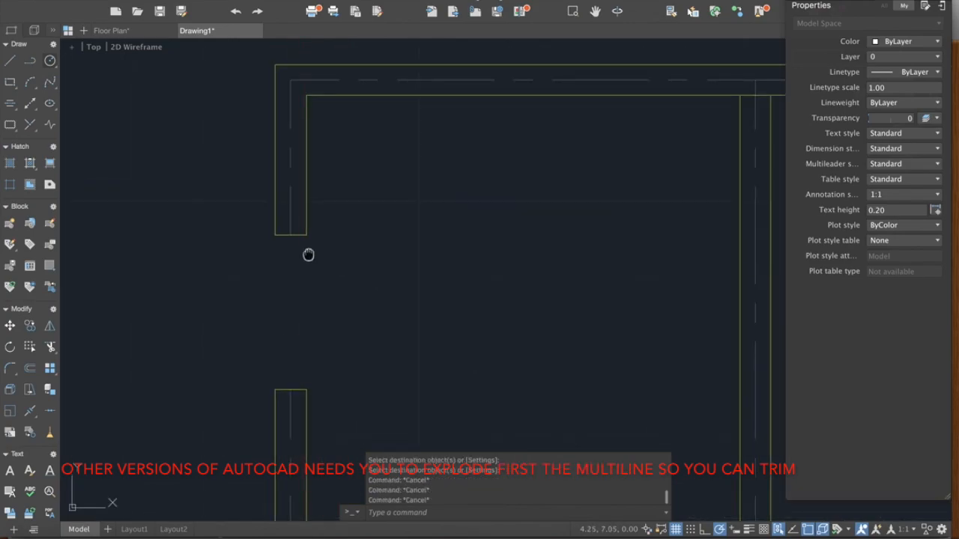
text(rec)
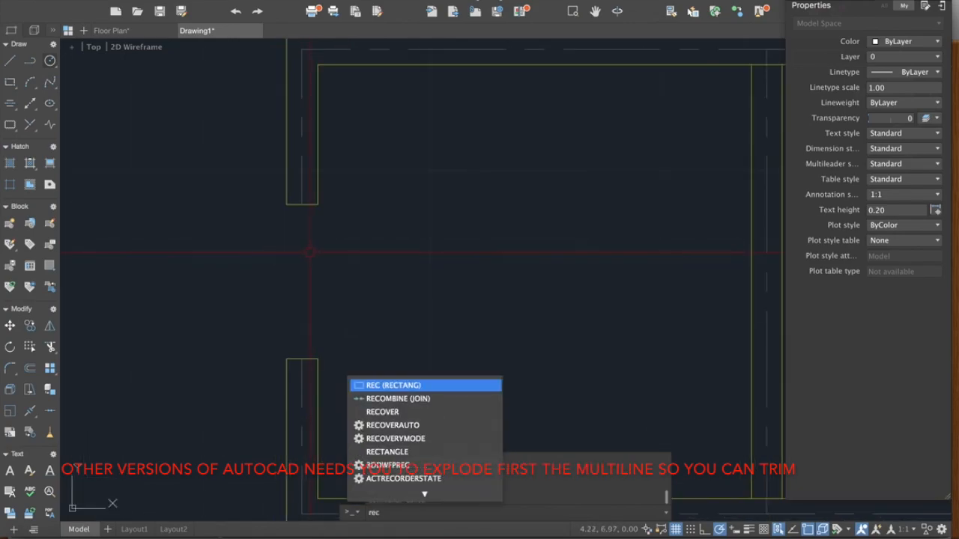
key(Return)
click(287, 204)
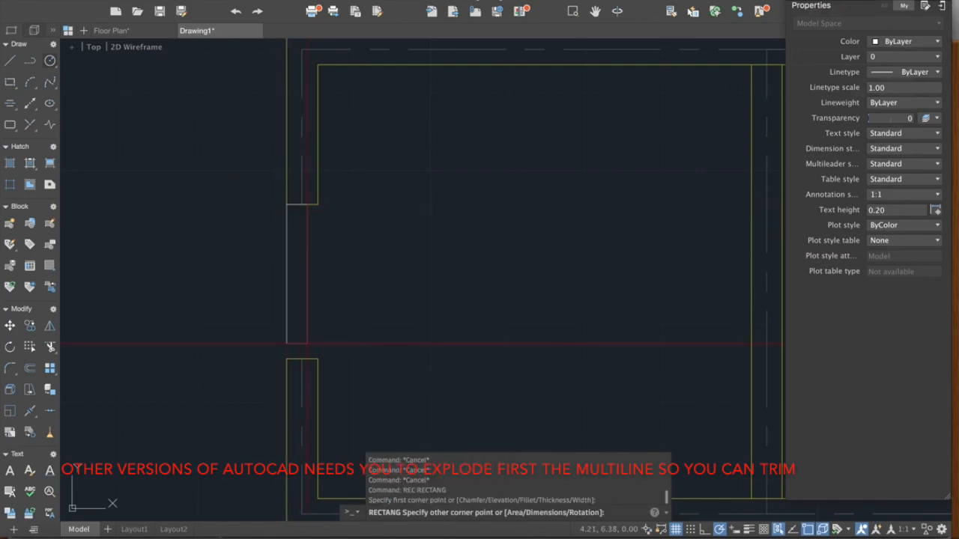
click(317, 359)
key(Escape)
Move the opening rectangle onto layer 0.1.
scroll(409, 224, down, 2)
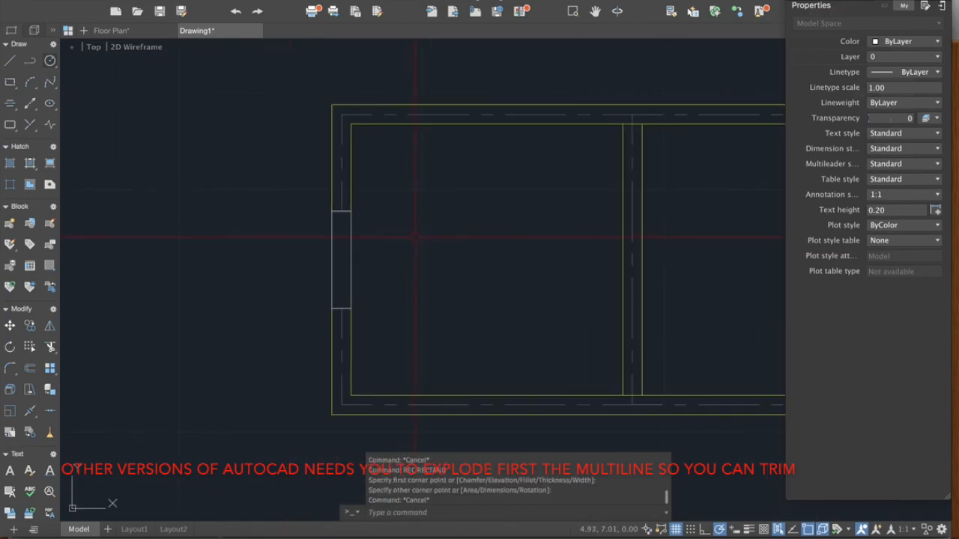
middle_drag(409, 240, 381, 244)
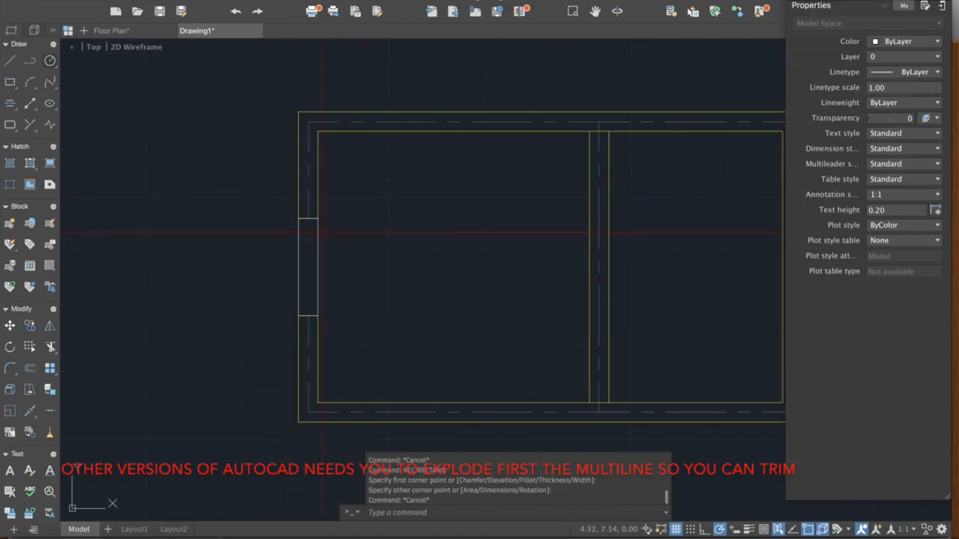
scroll(289, 270, up, 2)
click(360, 242)
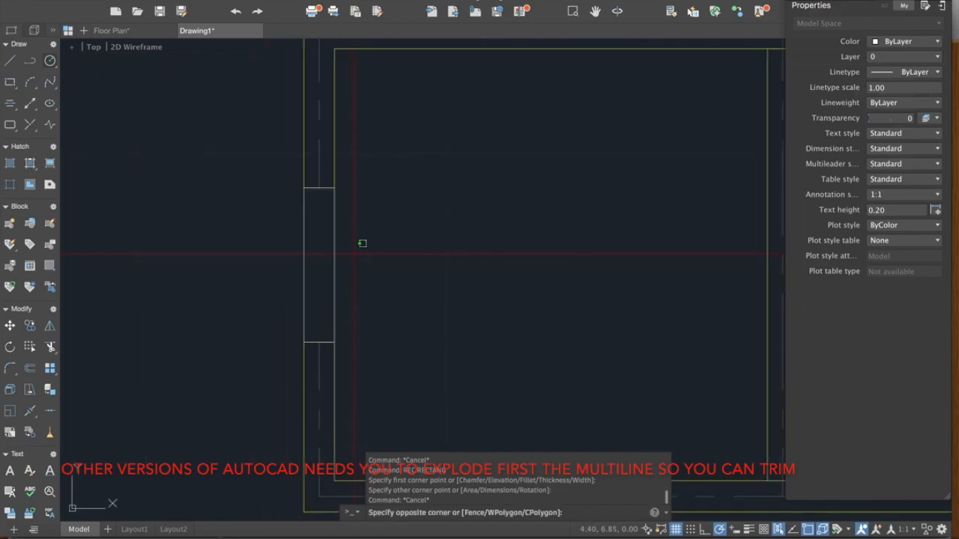
click(325, 240)
click(907, 78)
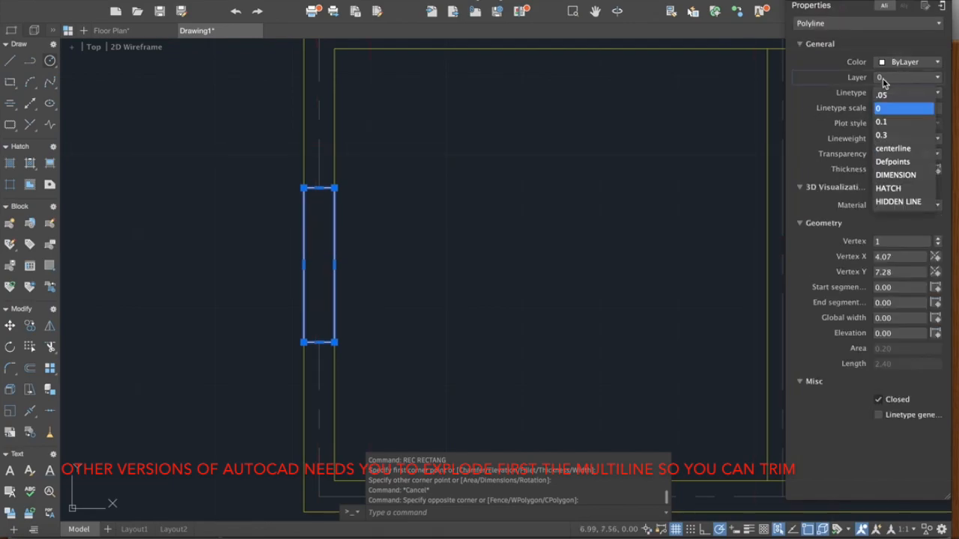
click(878, 123)
scroll(570, 188, down, 2)
key(Escape)
key(Escape)
Delete the rectangle from the left wall opening.
scroll(509, 190, down, 2)
scroll(420, 195, up, 2)
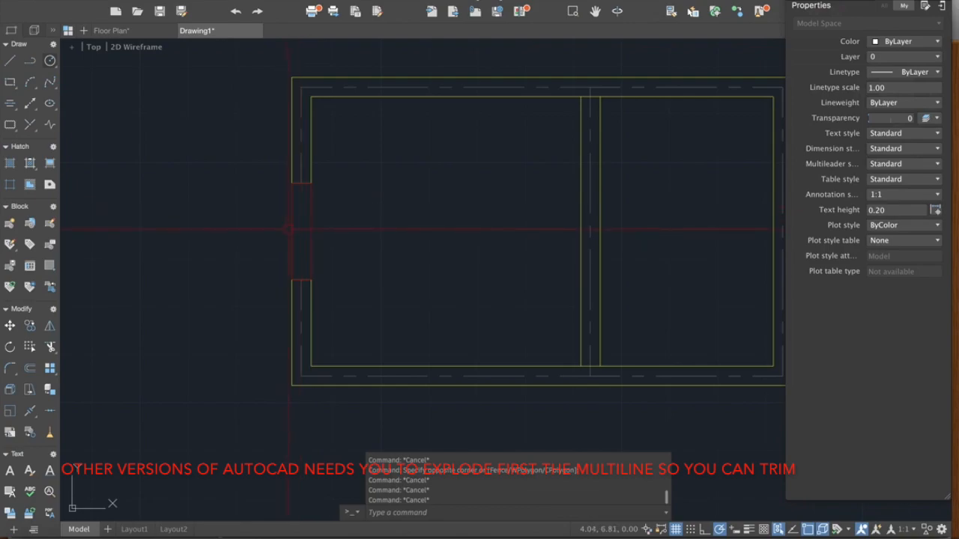
scroll(289, 228, up, 2)
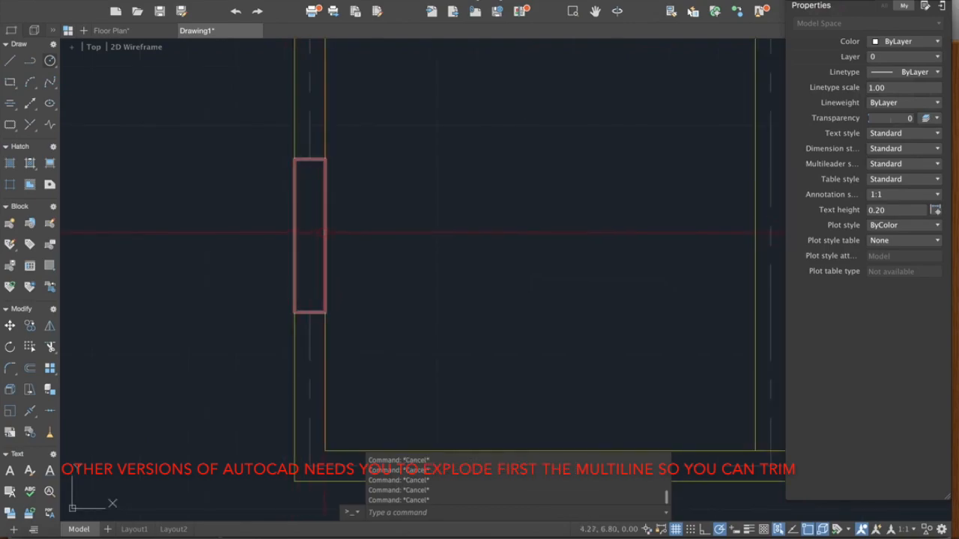
scroll(314, 242, down, 2)
click(312, 241)
click(272, 236)
key(Delete)
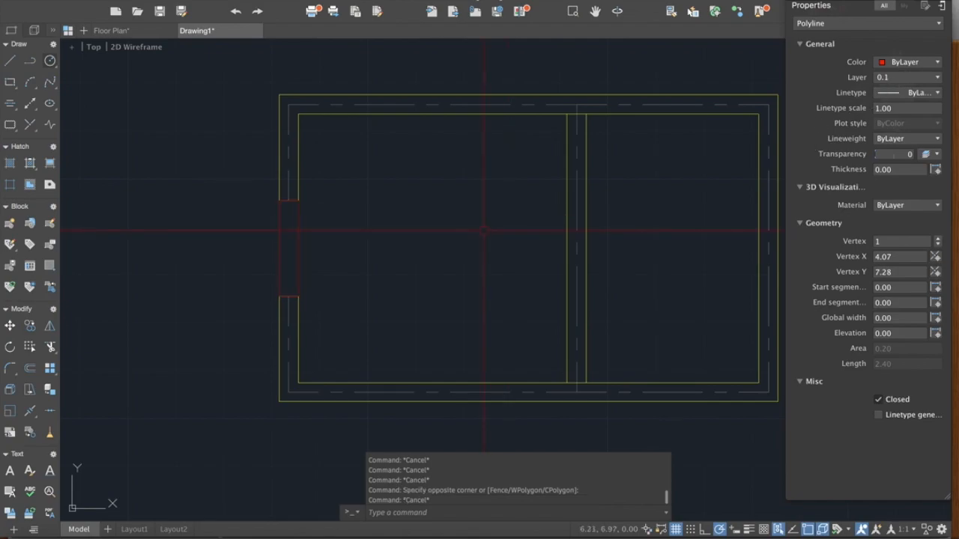
Examine the right wall's opening and the dividing wall door in the reference Floor Plan drawing.
scroll(454, 246, down, 2)
scroll(242, 286, up, 2)
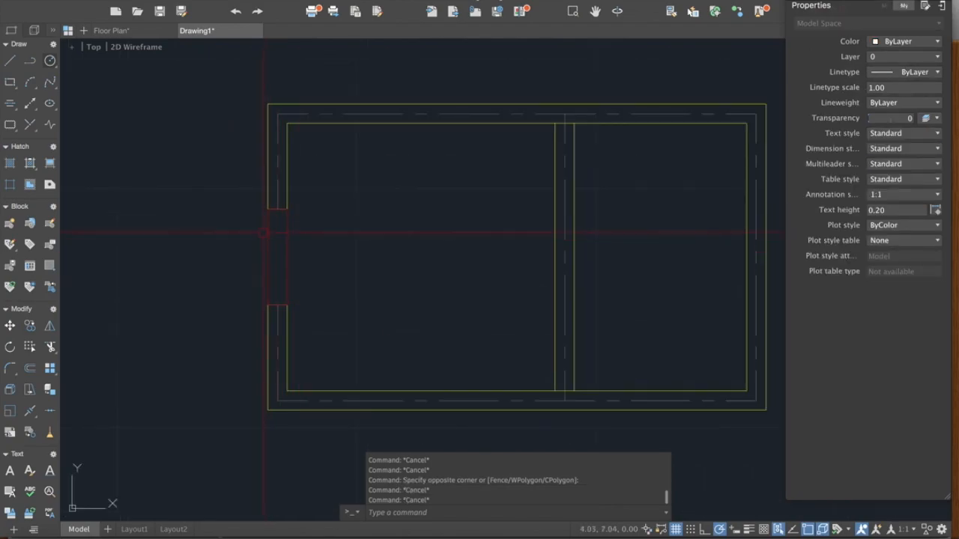
click(137, 32)
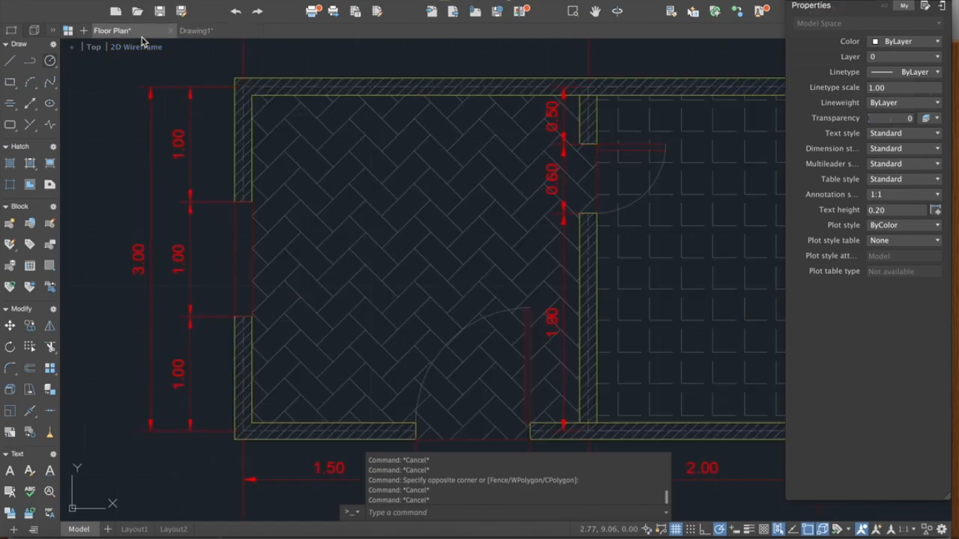
scroll(468, 271, down, 3)
middle_drag(468, 272, 314, 272)
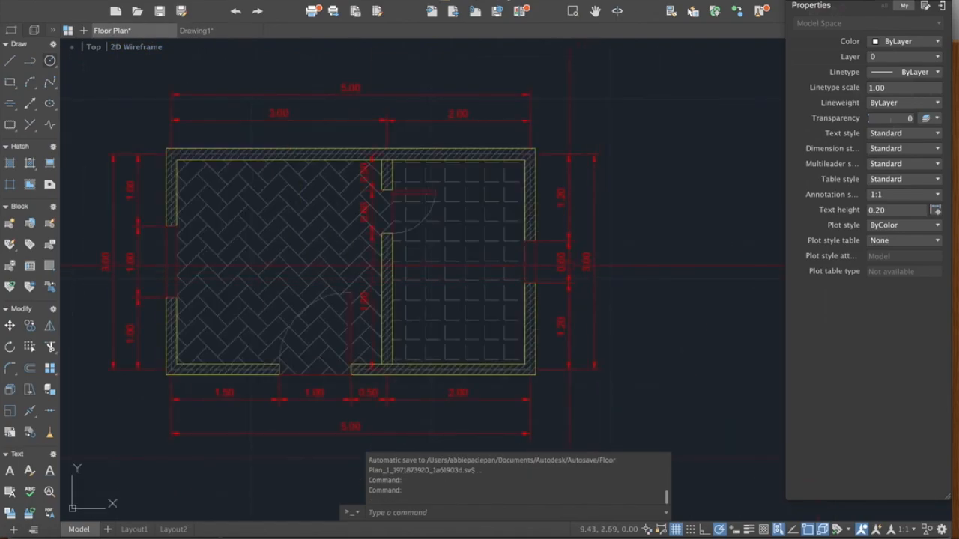
scroll(551, 268, up, 2)
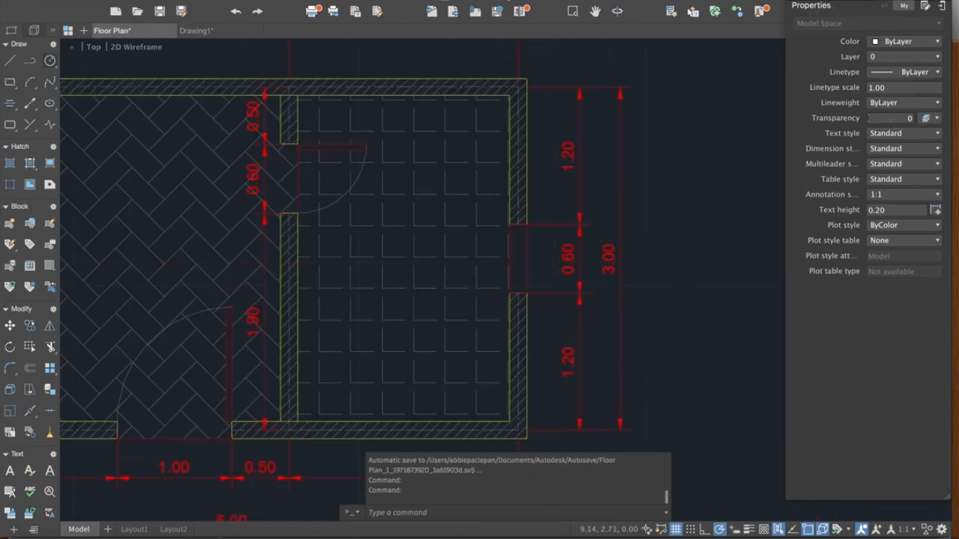
scroll(551, 266, up, 2)
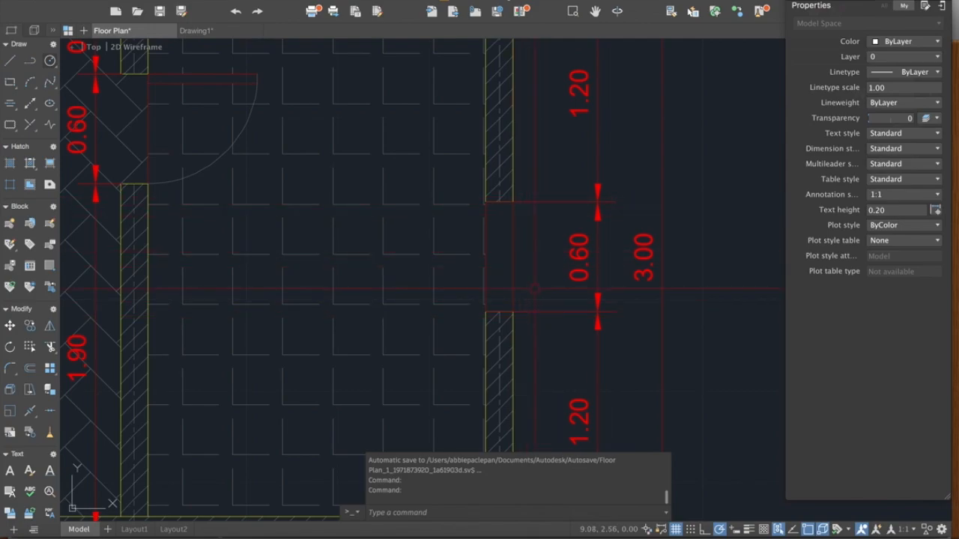
scroll(562, 261, down, 4)
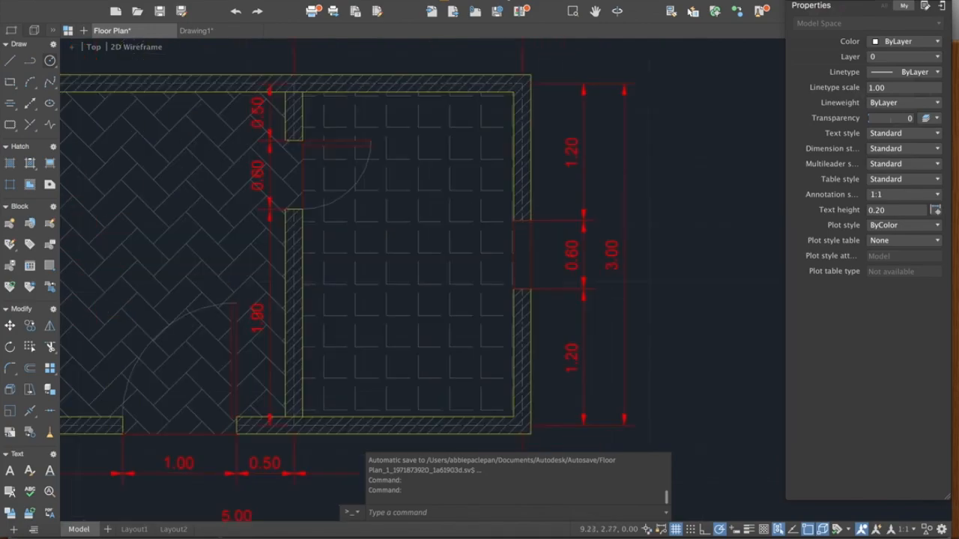
scroll(554, 264, up, 2)
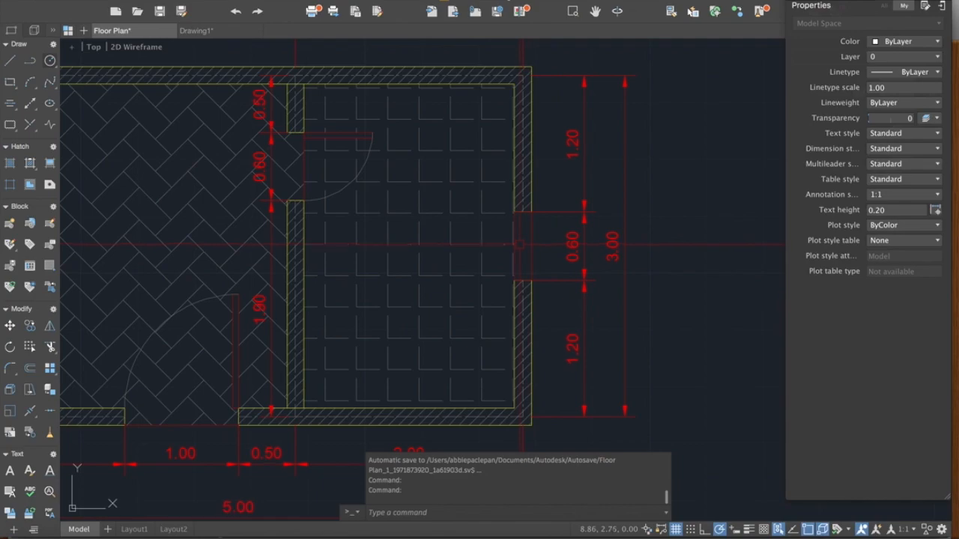
Draw a horizontal line across the right wall at the opening's midpoint.
click(218, 35)
key(Escape)
key(Escape)
middle_drag(681, 238, 550, 259)
scroll(615, 264, up, 2)
text(l)
key(Return)
click(618, 284)
key(Escape)
key(Escape)
scroll(630, 285, up, 2)
click(637, 264)
key(Escape)
scroll(634, 271, down, 4)
scroll(590, 281, up, 2)
key(Escape)
key(Escape)
key(Escape)
key(Escape)
scroll(581, 283, up, 2)
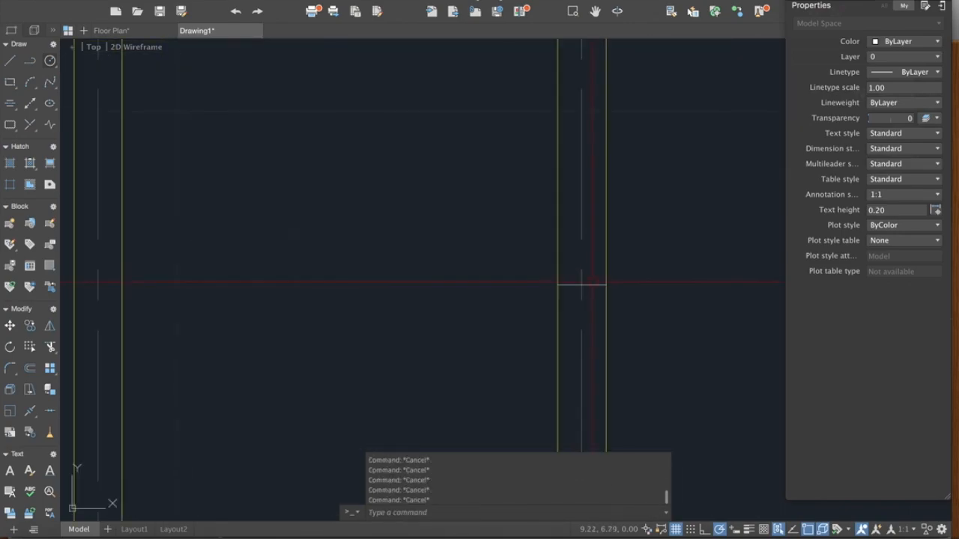
Offset the midpoint line 0.3 above and below it across the right wall.
text(o)
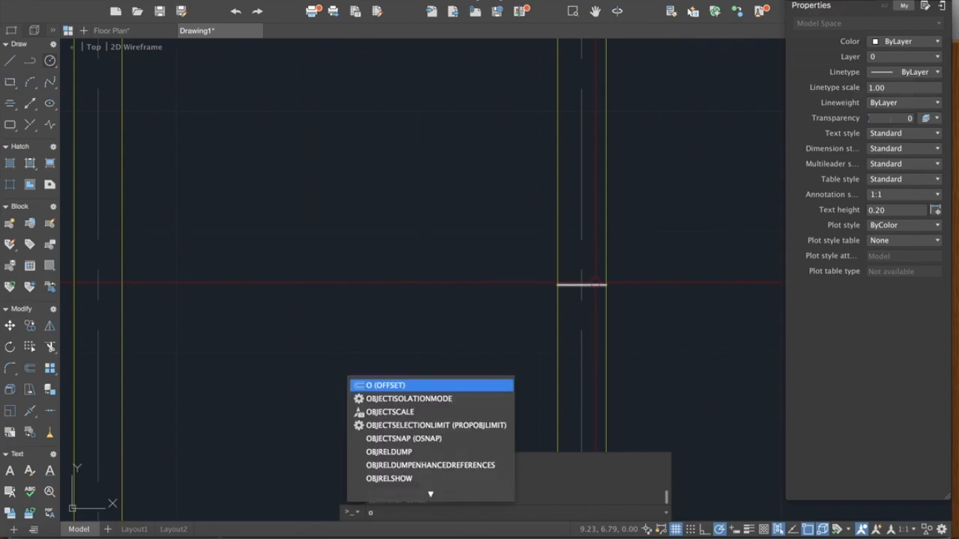
key(Return)
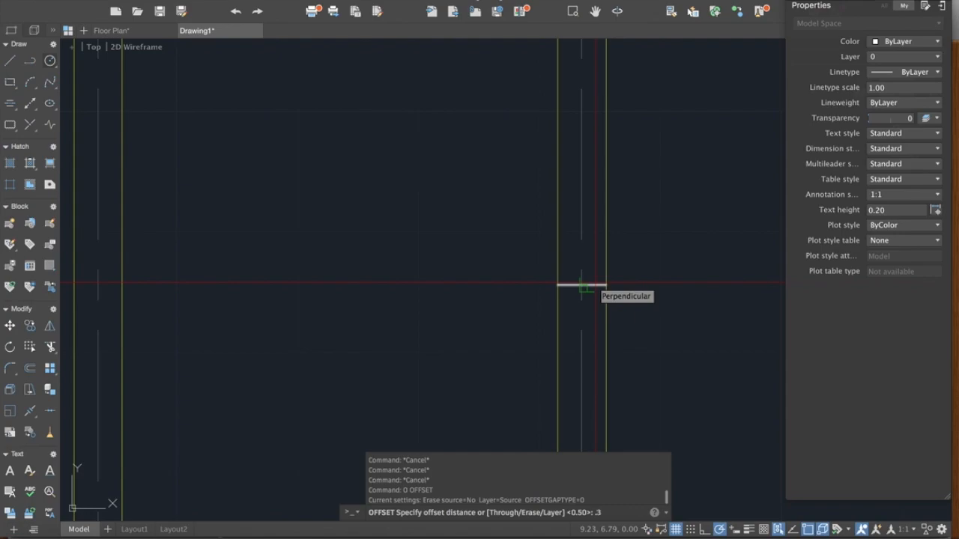
text(.3)
key(Return)
click(596, 285)
click(596, 225)
click(595, 285)
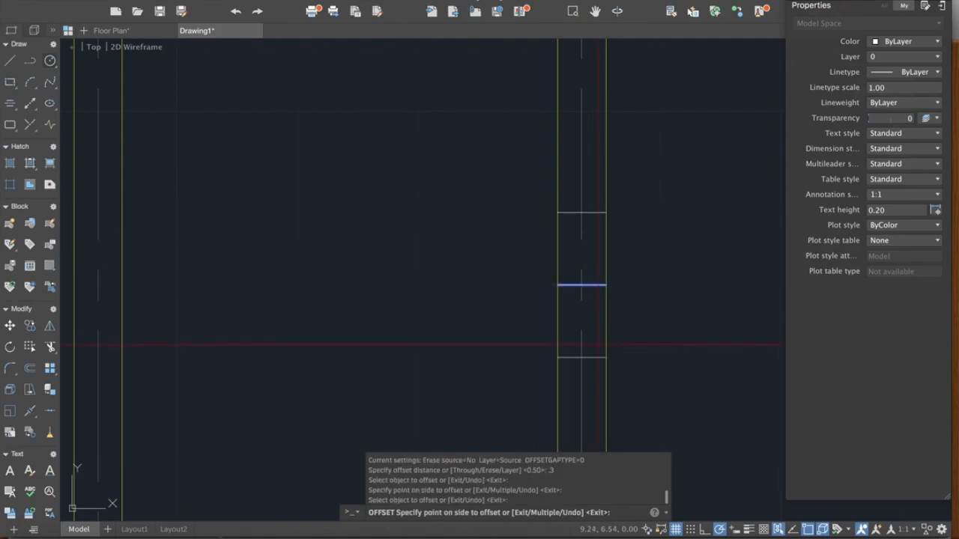
click(597, 345)
key(Escape)
key(Escape)
Trim the right wall's lines between the offset lines and erase the middle line to open the window.
scroll(577, 228, down, 2)
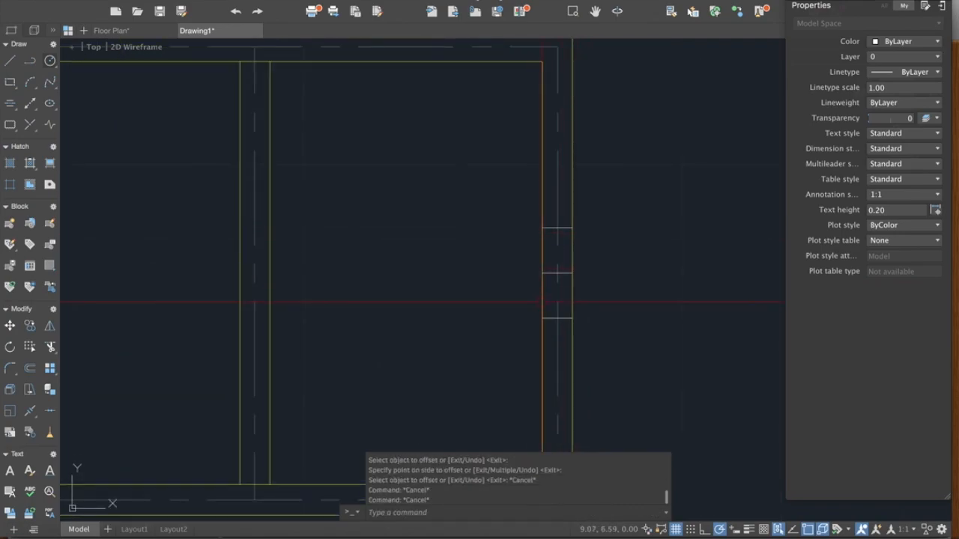
key(Escape)
scroll(537, 292, down, 2)
middle_drag(538, 292, 574, 289)
scroll(604, 263, up, 2)
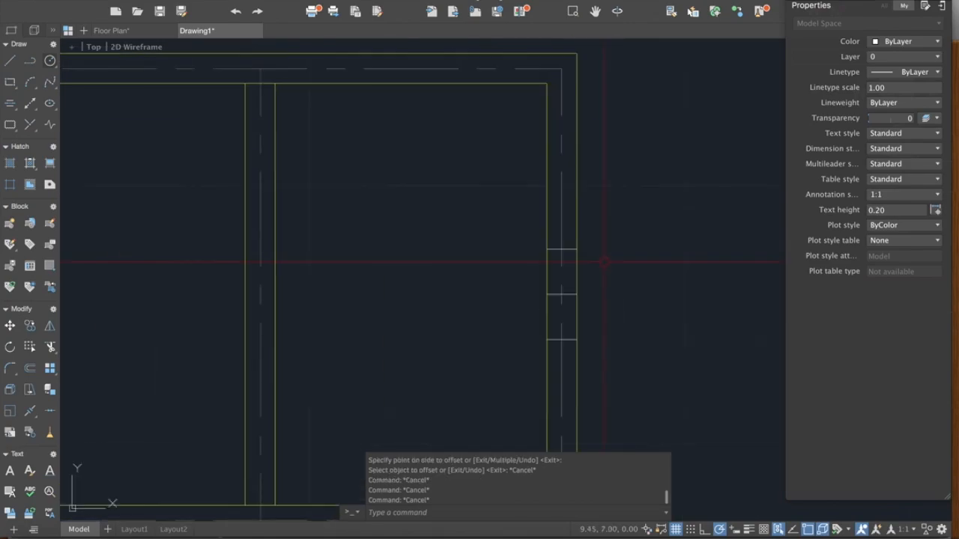
text(tr)
key(Return)
drag(600, 327, 514, 275)
key(Escape)
drag(581, 299, 544, 291)
text(e)
key(Return)
text(m)
key(Return)
key(Escape)
Match the right opening's end lines to the wall's properties with Match Properties.
text(ma)
key(Return)
click(577, 225)
click(565, 340)
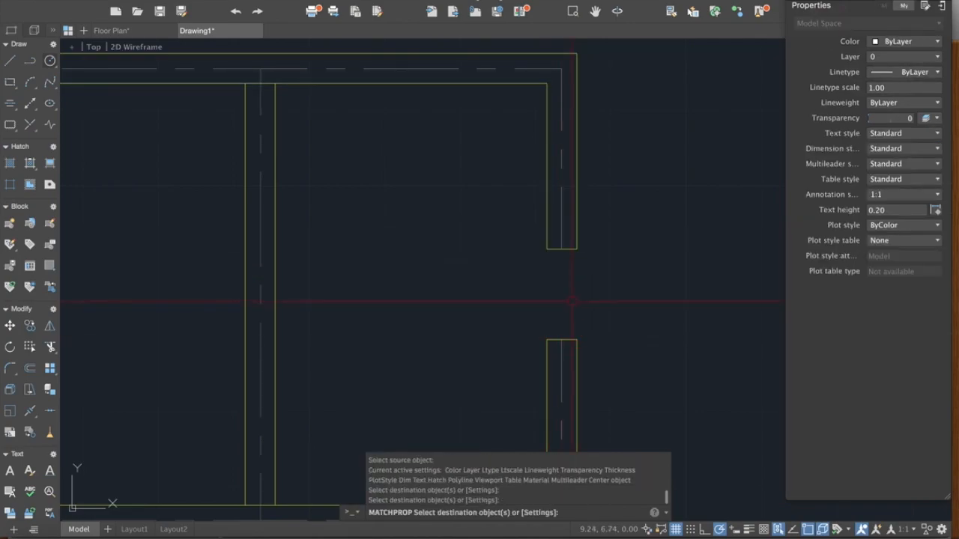
scroll(571, 293, down, 3)
key(Escape)
key(Escape)
key(Escape)
Draw a rectangle filling the right wall opening between the wall ends.
middle_drag(577, 291, 607, 283)
scroll(580, 255, up, 3)
text(rec)
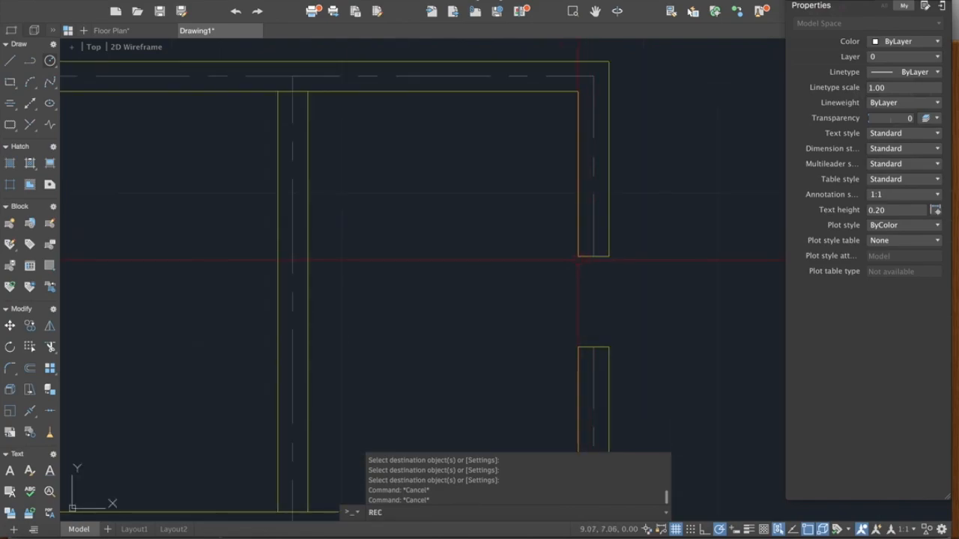
key(Return)
click(578, 257)
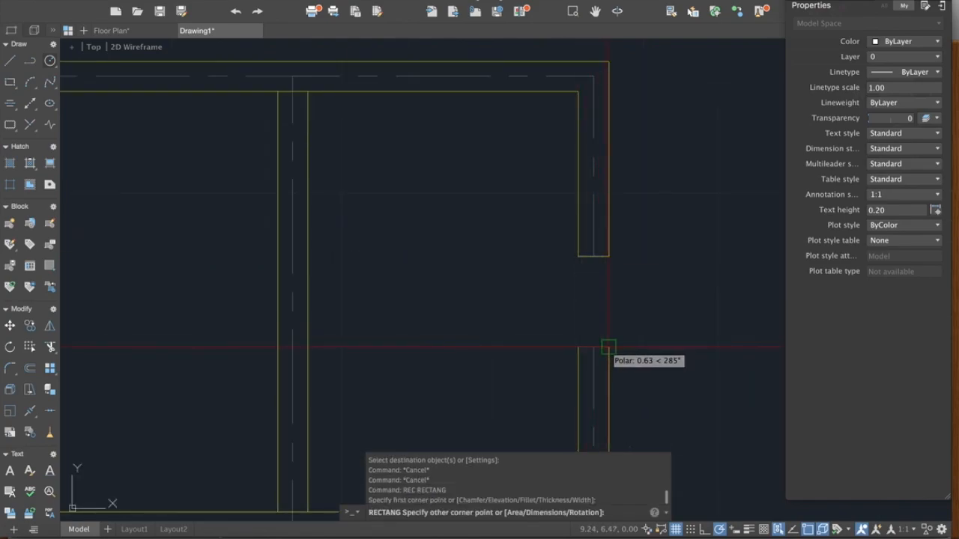
click(608, 347)
Match the new rectangle's properties to the left opening's rectangle.
key(Escape)
scroll(594, 275, down, 3)
middle_drag(597, 267, 609, 250)
key(Escape)
middle_drag(392, 261, 423, 255)
text(ma)
key(Return)
click(177, 262)
click(683, 258)
click(623, 267)
key(Escape)
scroll(686, 270, down, 2)
key(Escape)
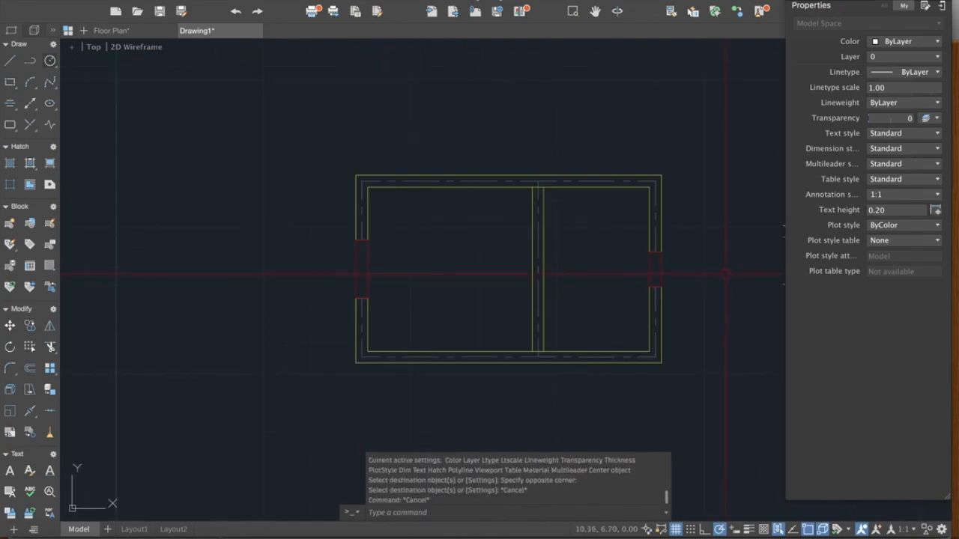
Examine the bottom wall's door opening dimensions in the reference Floor Plan drawing.
scroll(652, 262, up, 2)
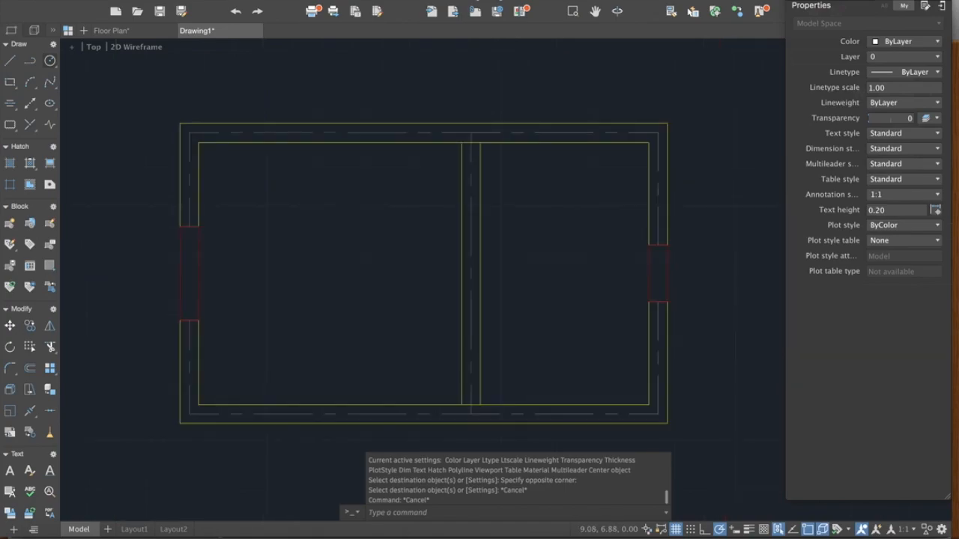
click(151, 37)
scroll(392, 214, down, 3)
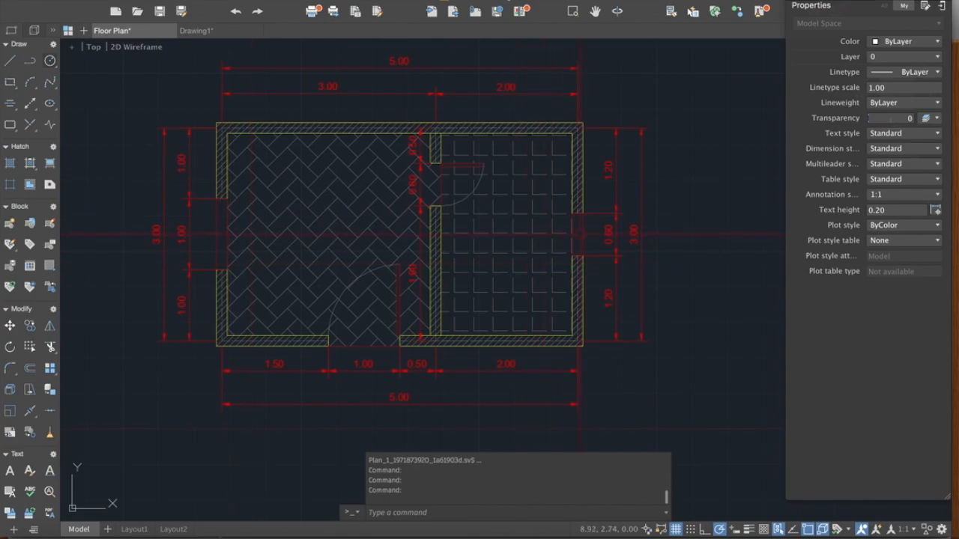
scroll(346, 390, up, 2)
middle_drag(364, 350, 414, 350)
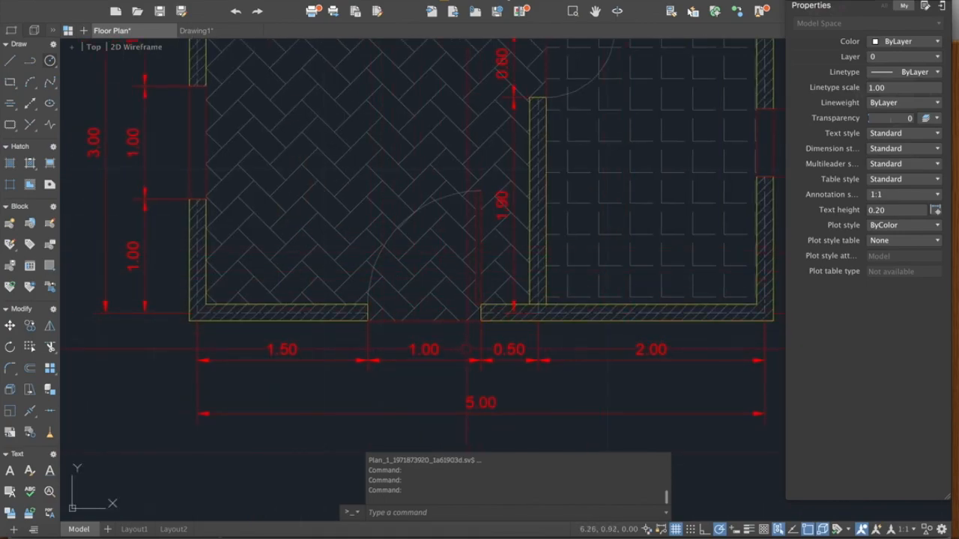
middle_drag(404, 331, 411, 311)
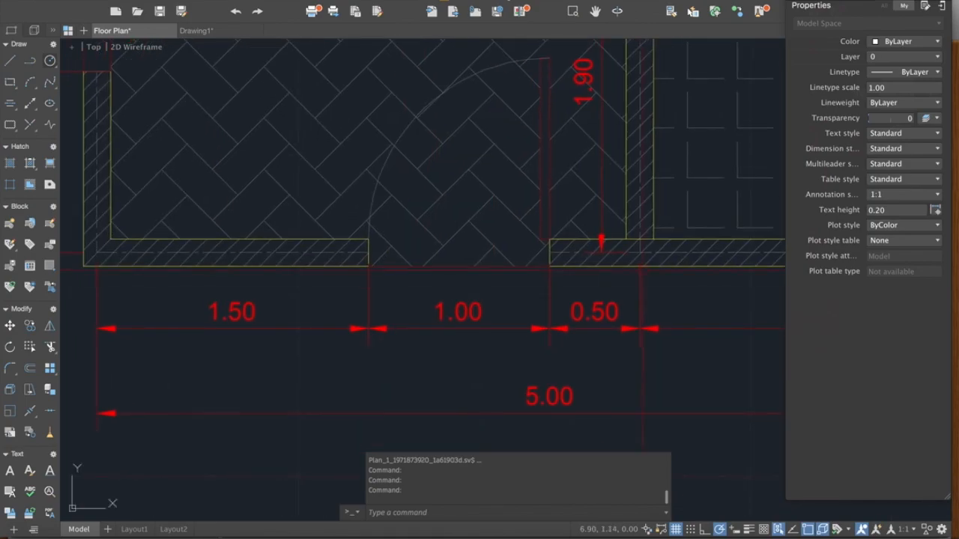
mouse_move(632, 255)
middle_down()
mouse_move(613, 286)
mouse_move(609, 322)
middle_up()
scroll(609, 330, down, 3)
scroll(601, 376, up, 3)
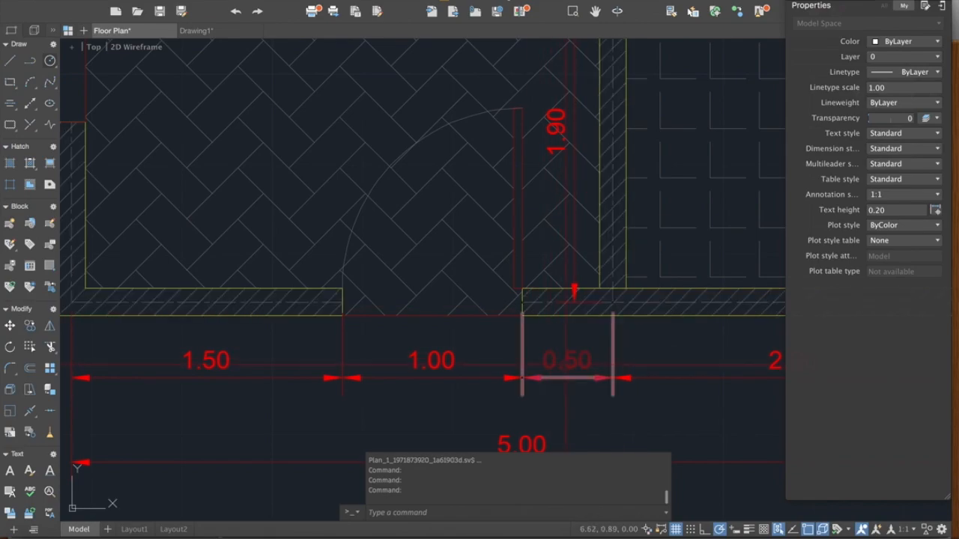
Draw a vertical line across the bottom wall at the dividing wall's centreline.
click(217, 32)
scroll(488, 352, up, 5)
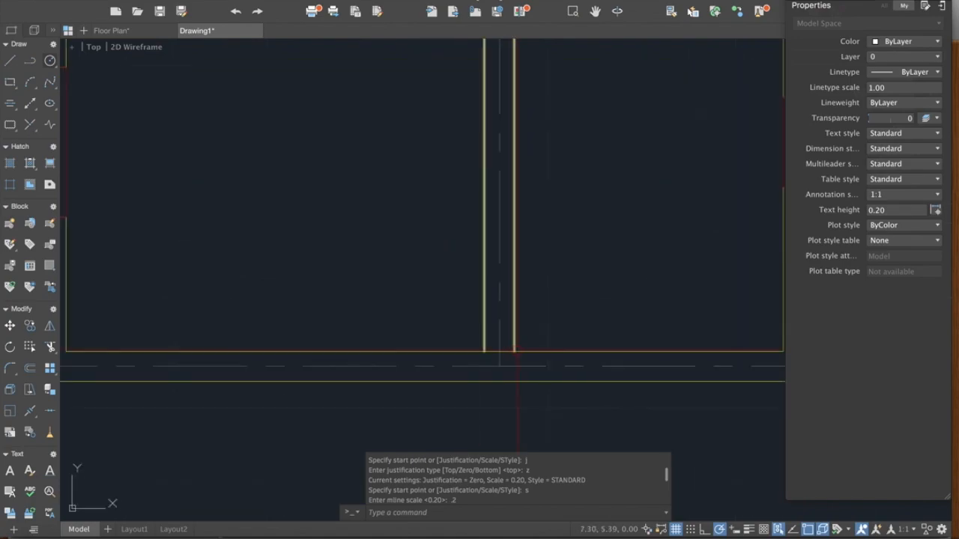
key(Escape)
text(l)
key(Return)
click(488, 353)
click(488, 397)
key(Escape)
key(Escape)
scroll(487, 385, down, 2)
middle_drag(488, 385, 581, 299)
key(Escape)
scroll(577, 310, up, 1)
scroll(575, 324, up, 1)
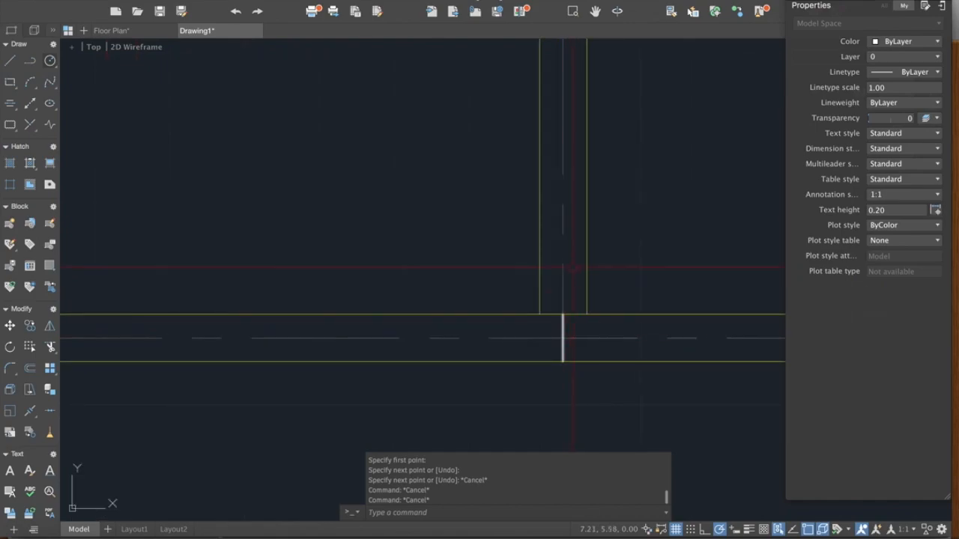
Offset the vertical line 0.5 toward the door side of the bottom wall.
text(o)
key(Return)
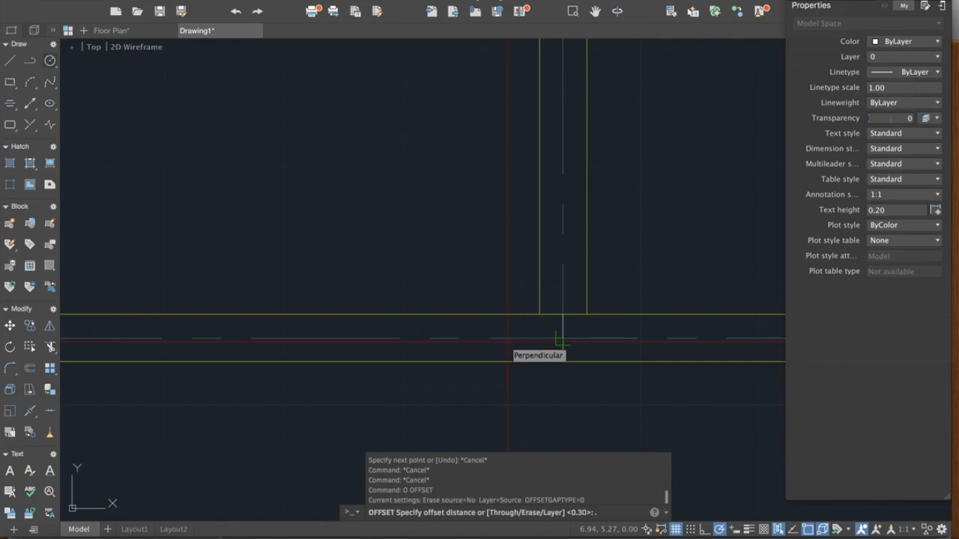
text(.5)
key(Return)
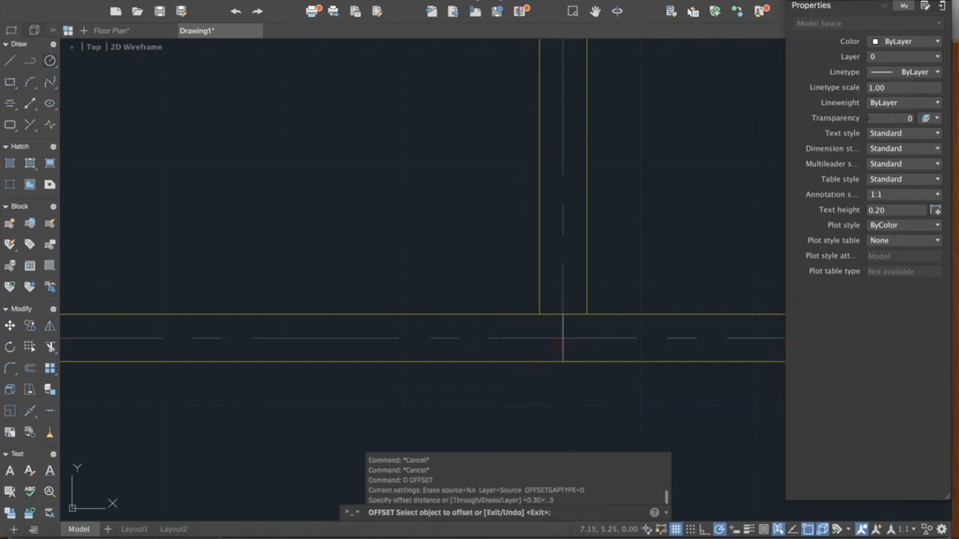
click(563, 338)
click(351, 338)
middle_drag(382, 338, 654, 340)
scroll(632, 345, down, 2)
key(Escape)
key(Escape)
scroll(663, 343, up, 2)
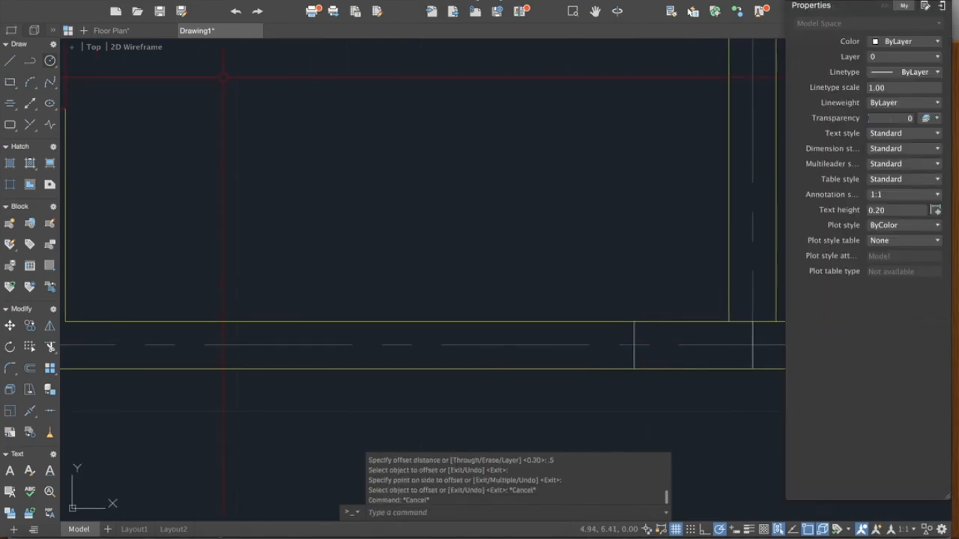
click(150, 32)
scroll(515, 276, up, 2)
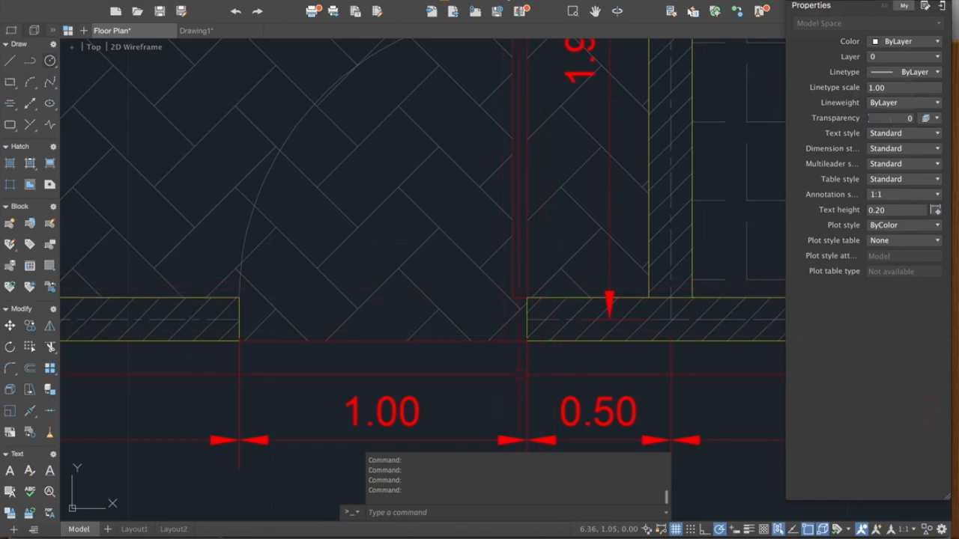
middle_drag(530, 357, 581, 267)
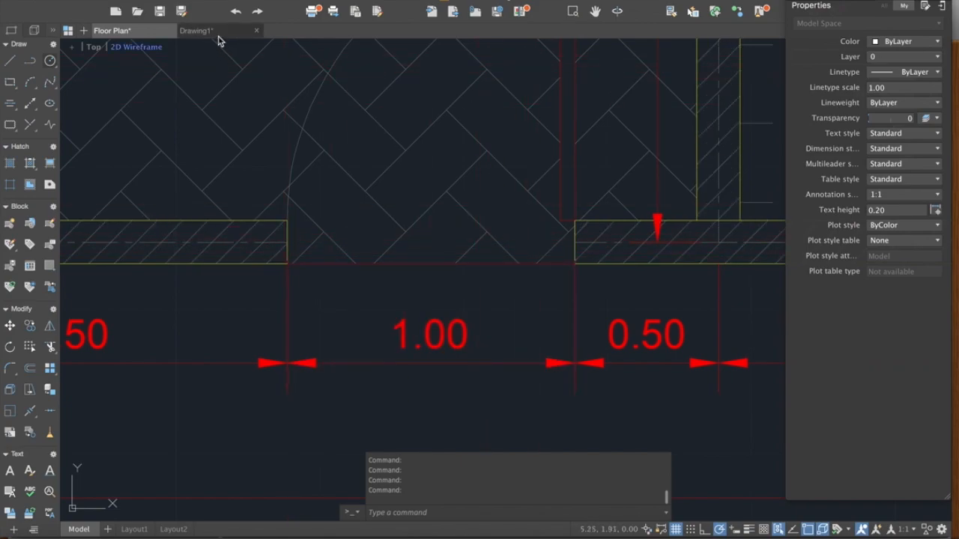
click(240, 30)
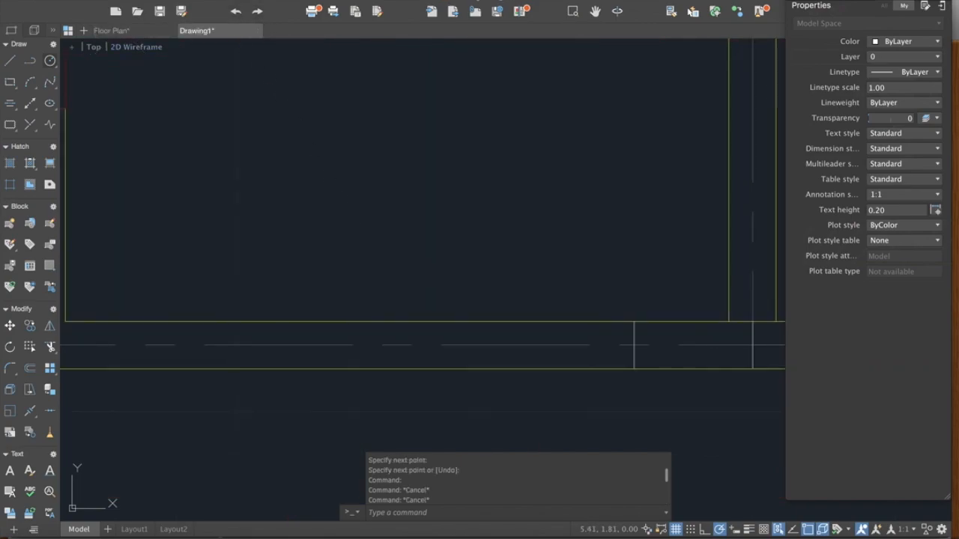
text(o)
key(Return)
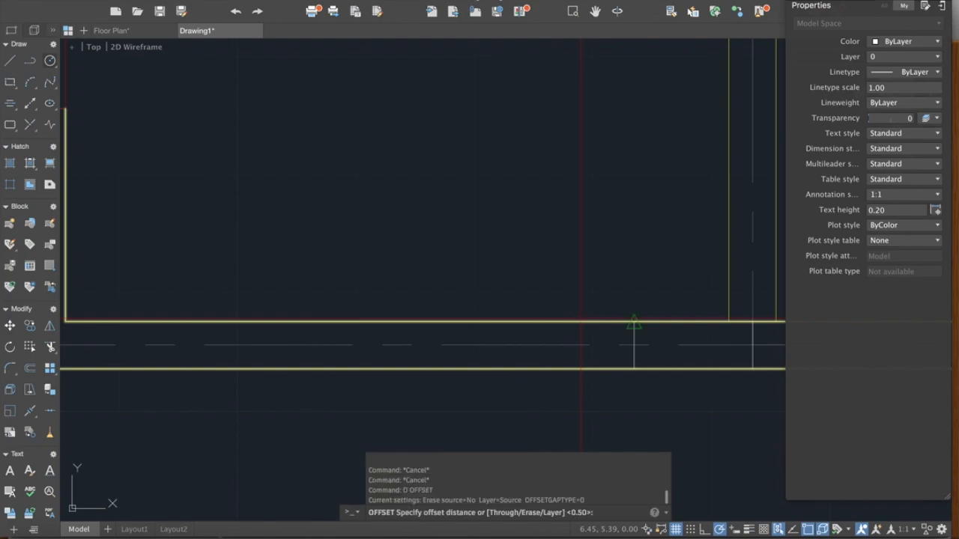
text(1)
key(Escape)
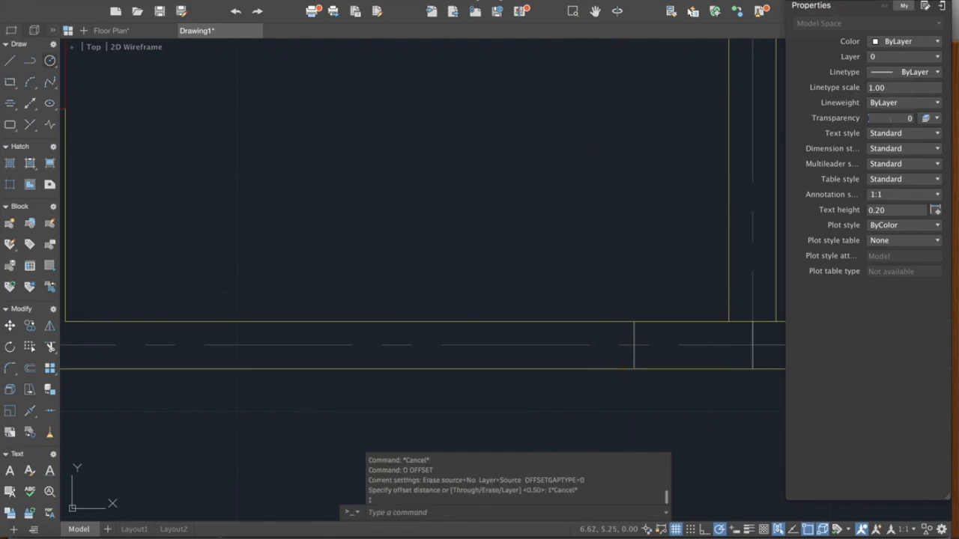
Offset the new line 1 further along the bottom wall to mark the door width.
text(o)
key(Return)
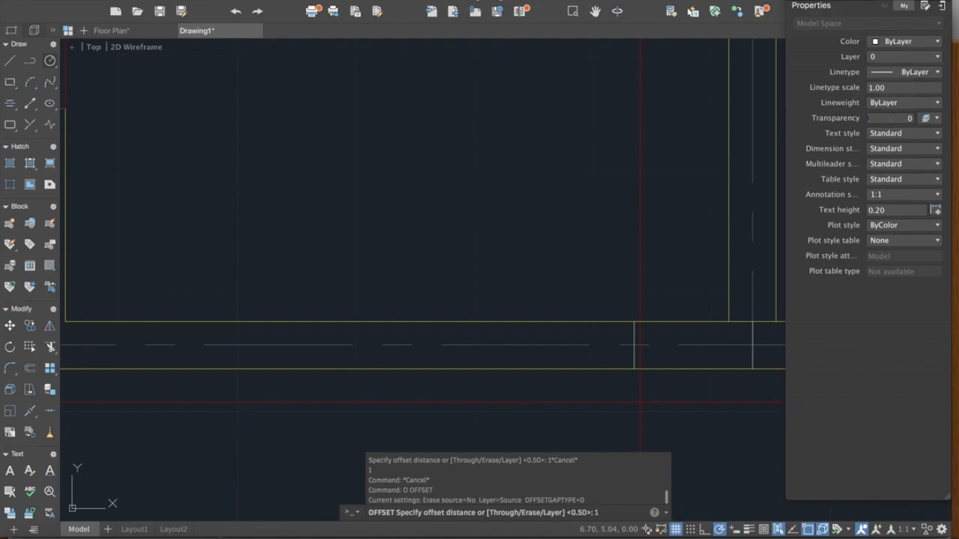
text(1)
key(Return)
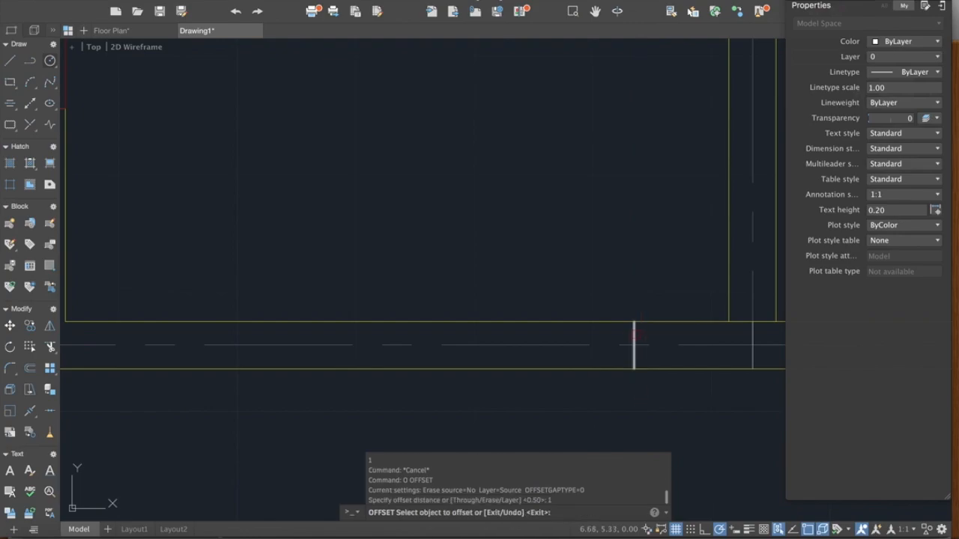
click(634, 329)
click(404, 265)
key(Escape)
scroll(487, 303, down, 2)
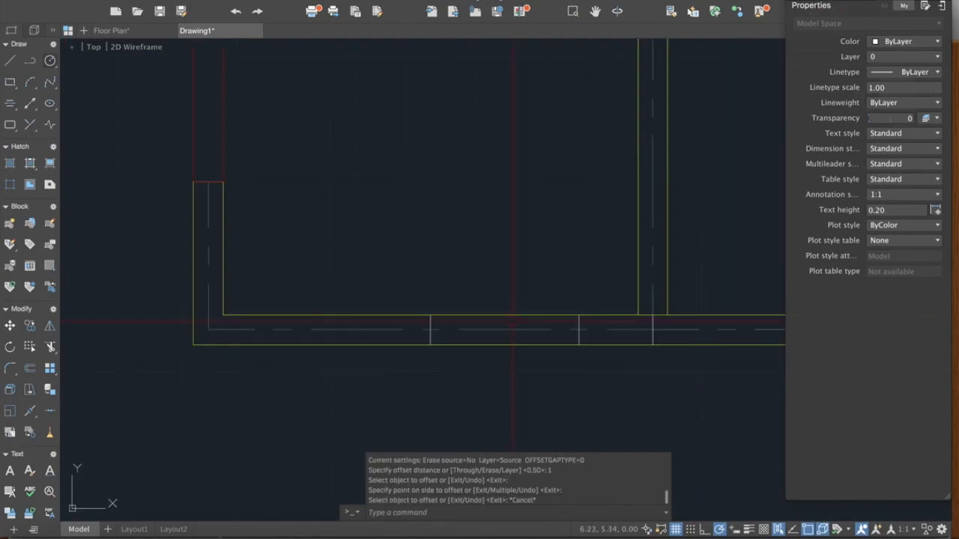
Erase the centreline guide line from the bottom wall.
scroll(514, 303, up, 2)
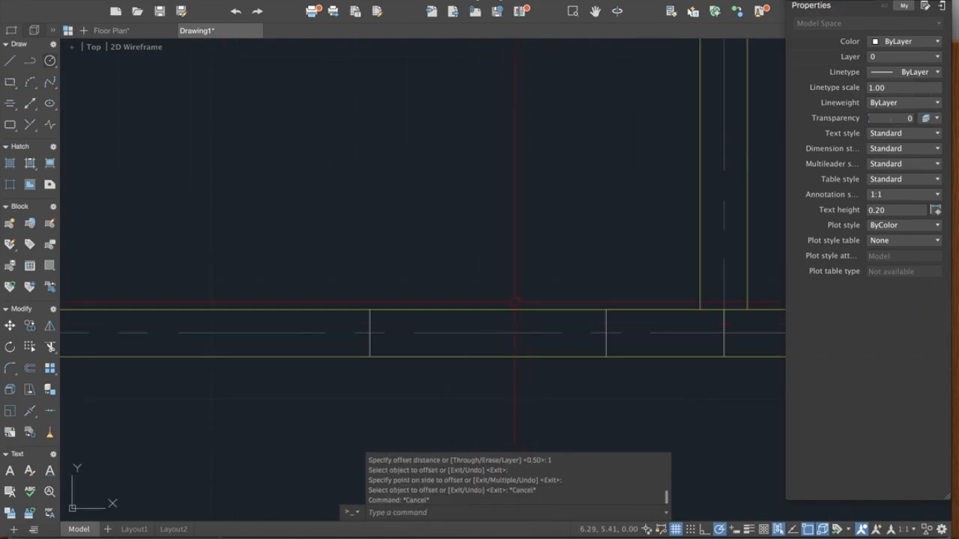
click(724, 344)
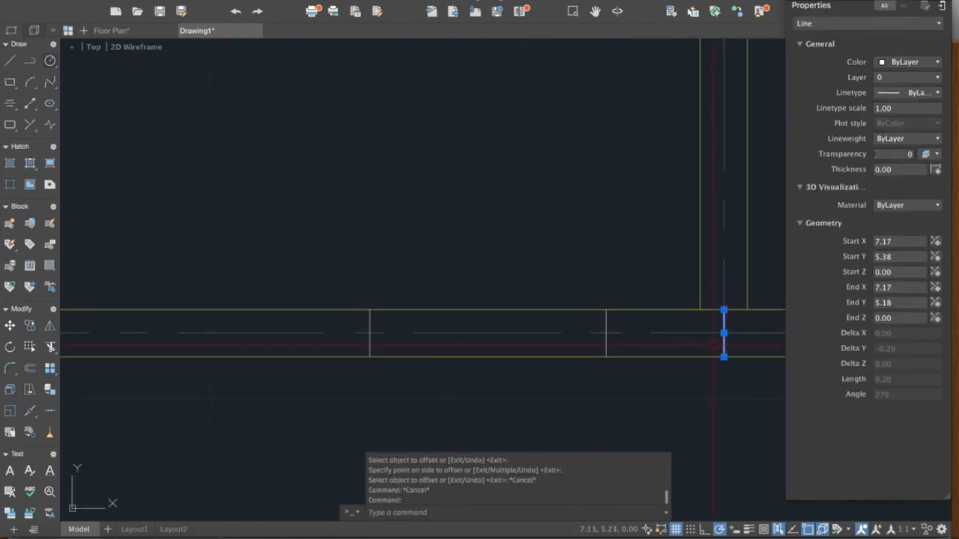
text(e)
key(Return)
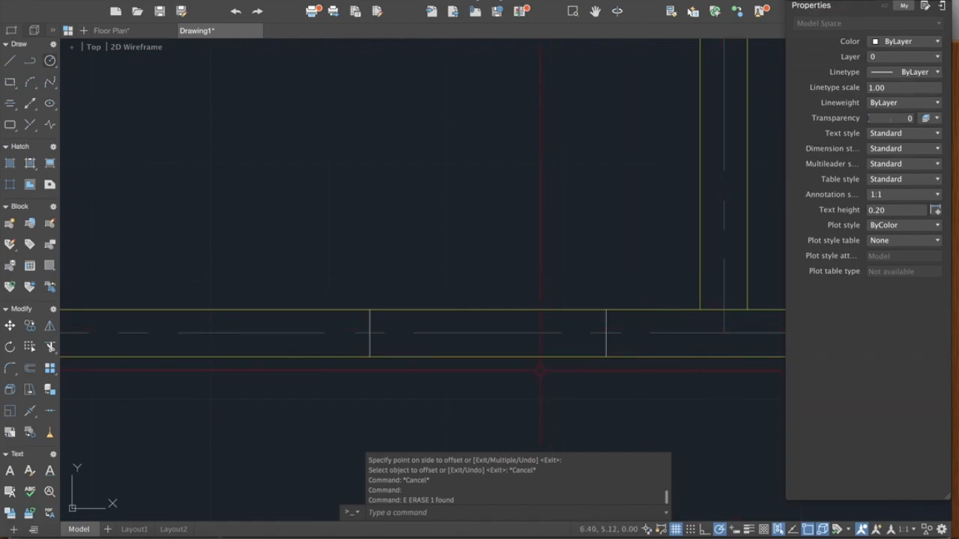
Trim the bottom wall's lines between the two offset lines to open the door.
text(tr)
key(Return)
key(Return)
click(529, 394)
click(458, 213)
key(Escape)
scroll(582, 306, down, 1)
scroll(582, 307, up, 1)
Match the door opening's end lines to the wall's properties with Match Properties.
text(MA)
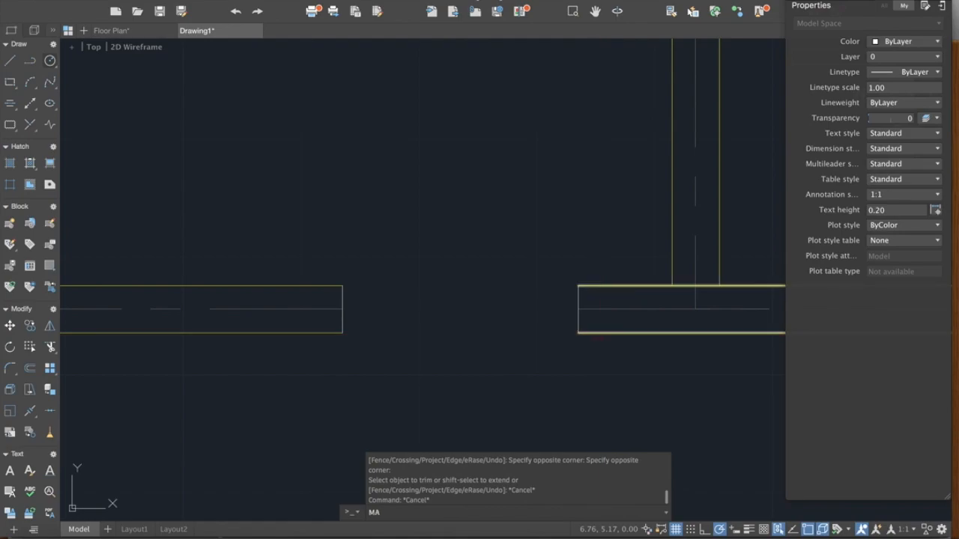
key(Return)
click(587, 286)
click(380, 284)
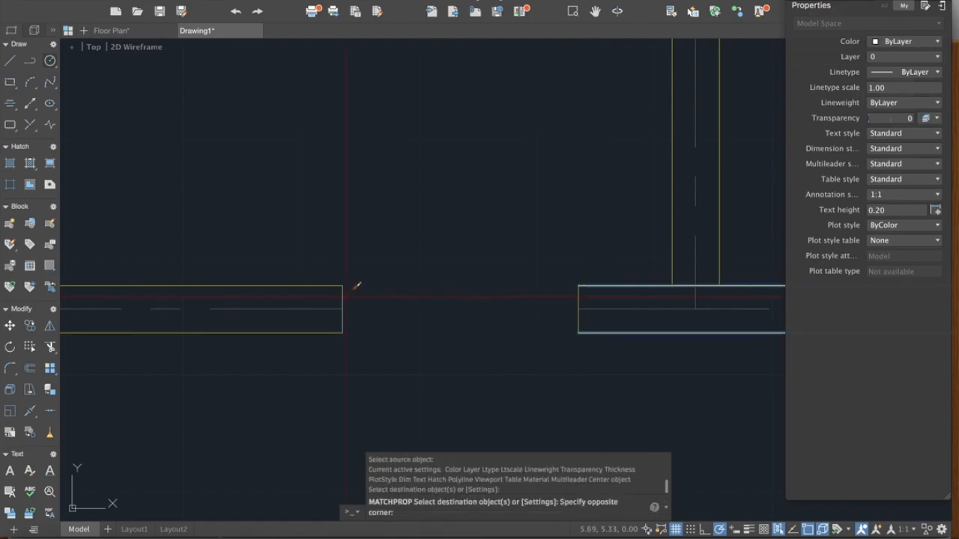
key(Escape)
scroll(494, 330, down, 3)
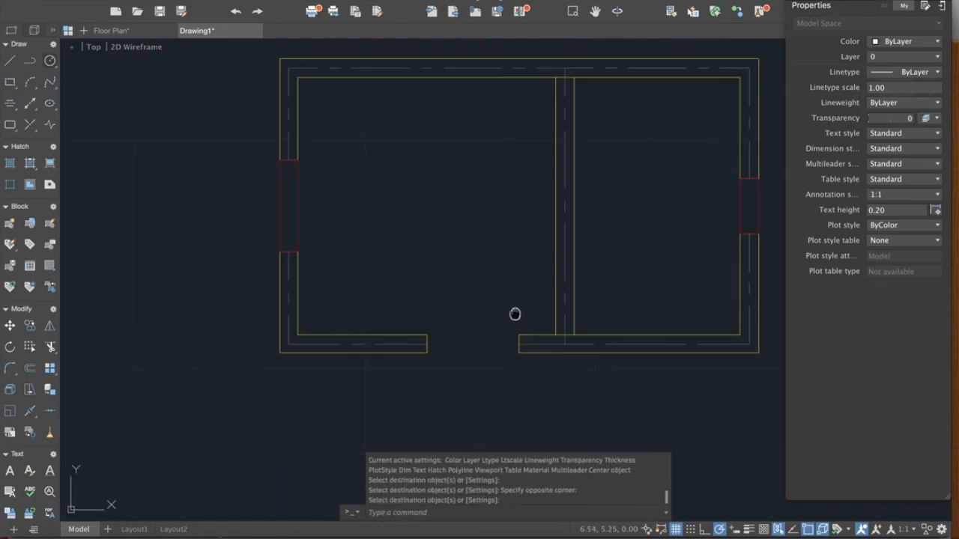
middle_drag(507, 293, 499, 326)
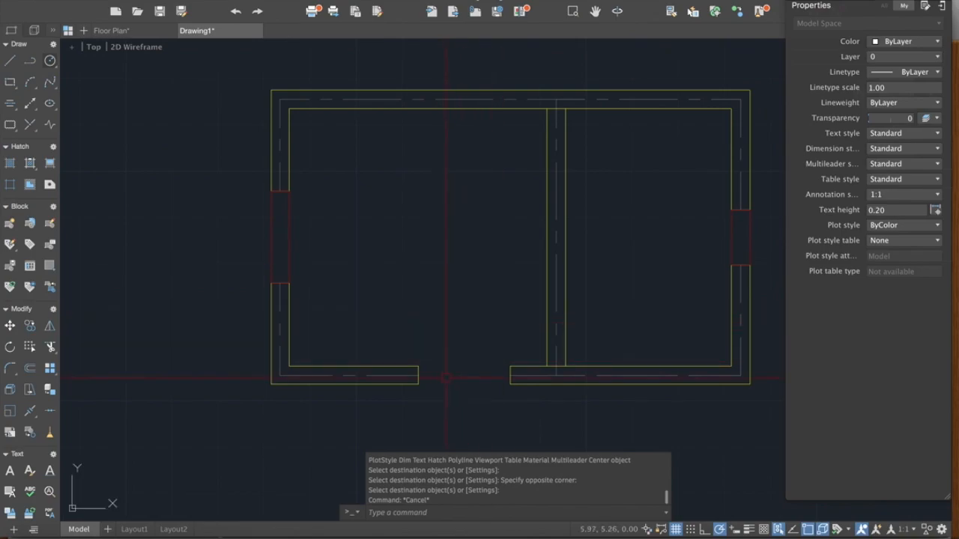
scroll(445, 377, up, 3)
scroll(458, 358, down, 1)
scroll(469, 349, down, 2)
scroll(501, 327, up, 2)
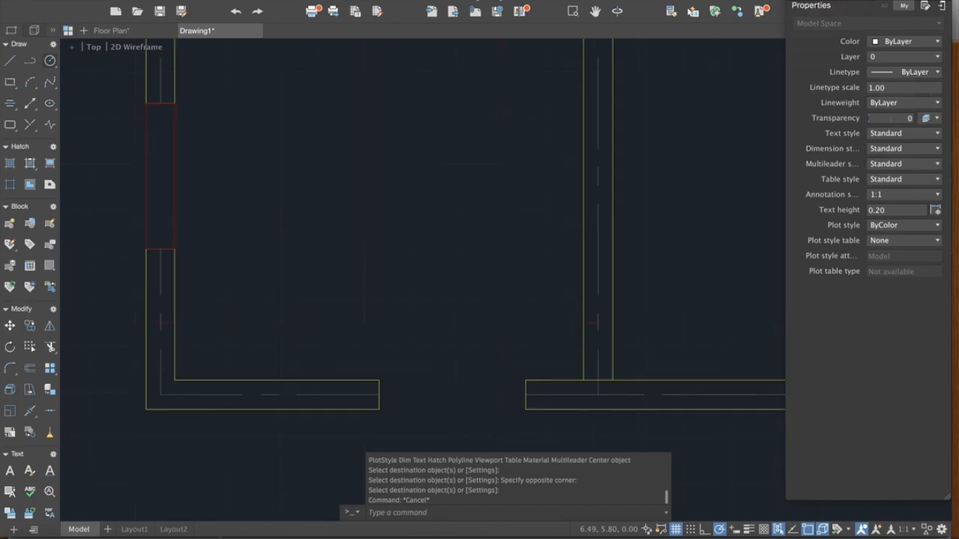
Delete the door leaf rectangle in the reference Floor Plan and select the door swing arc.
click(132, 33)
scroll(412, 291, down, 1)
middle_drag(471, 273, 471, 328)
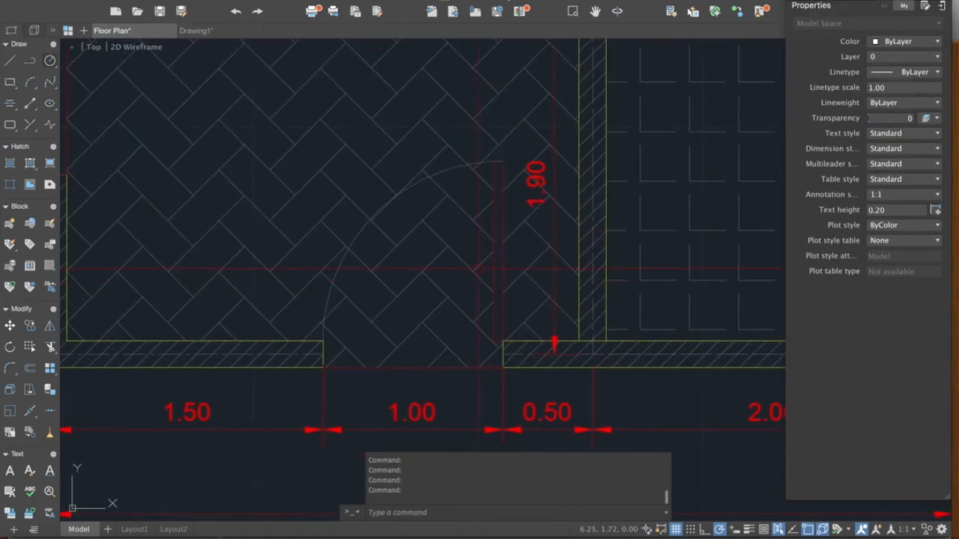
scroll(514, 217, up, 2)
click(499, 145)
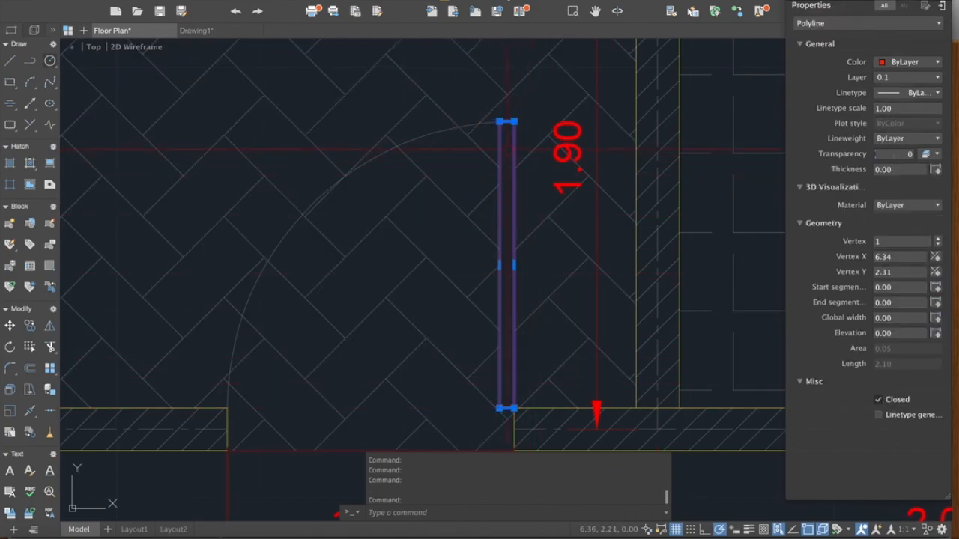
key(Delete)
click(310, 207)
middle_drag(450, 263, 489, 246)
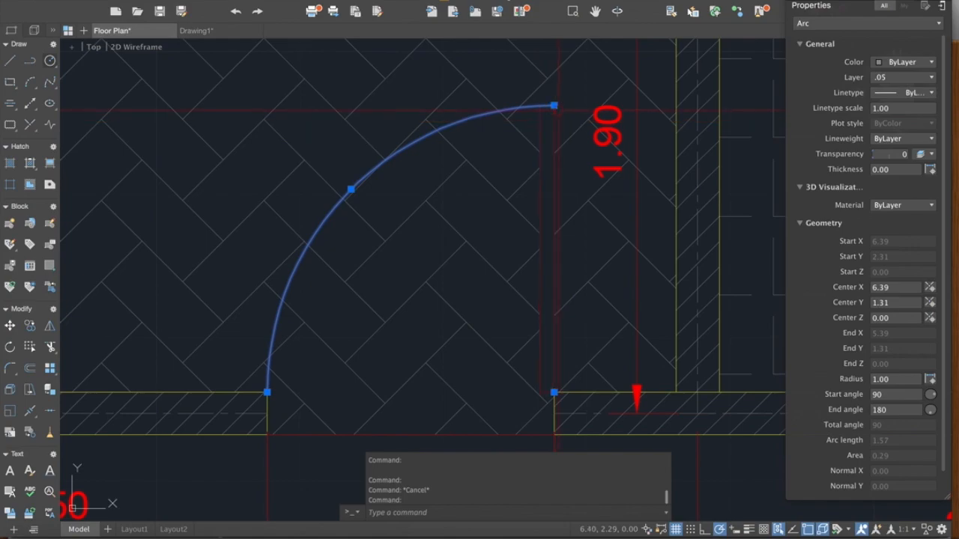
Inspect the properties of the reference door leaf rectangle and swing arc in the Floor Plan.
key(Escape)
click(539, 187)
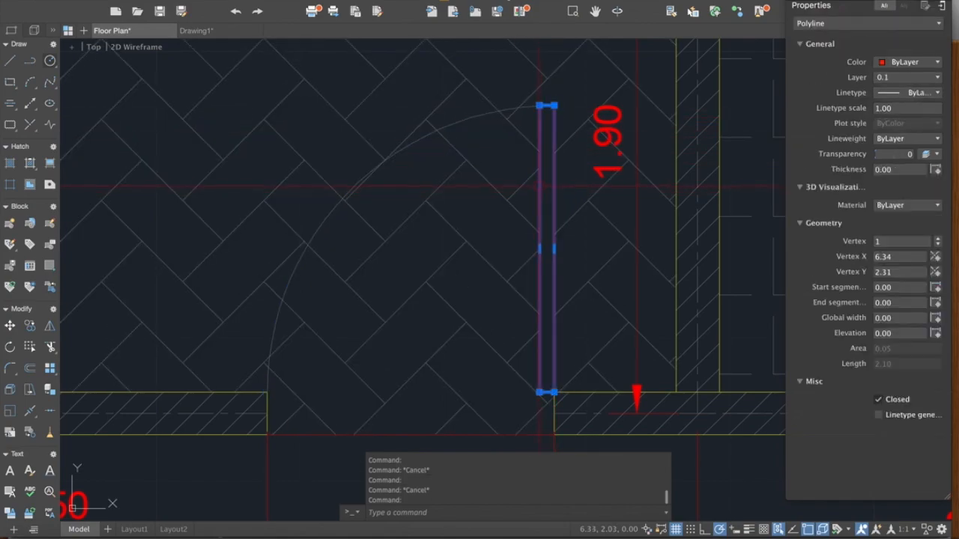
key(Escape)
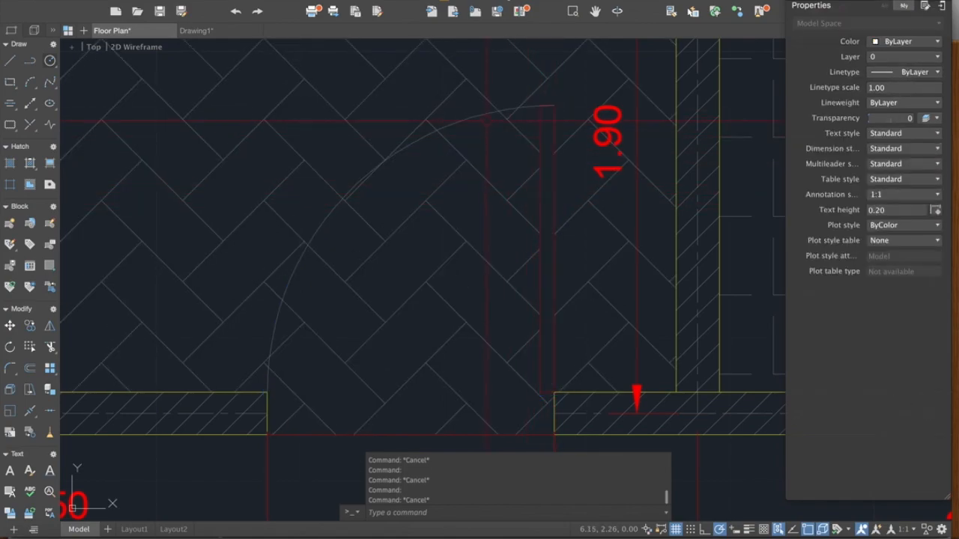
click(283, 299)
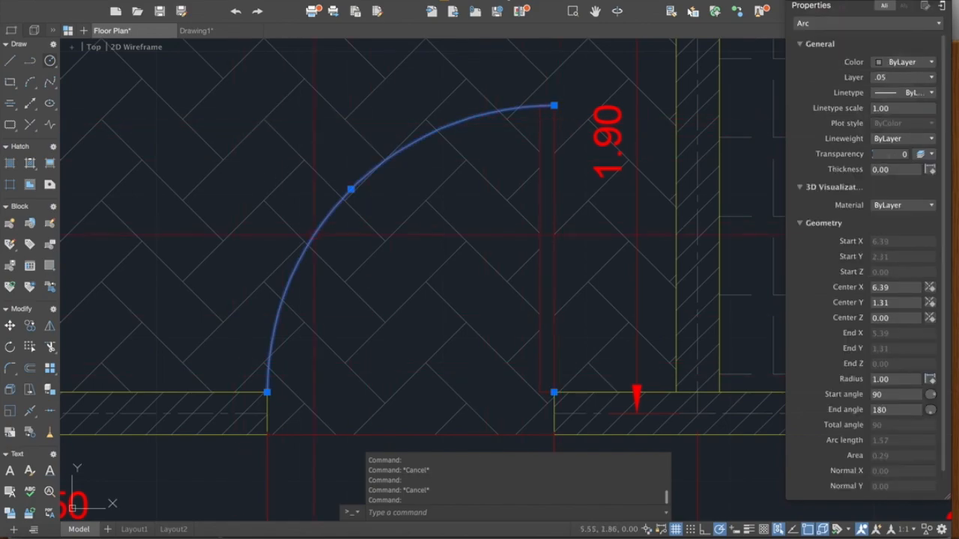
key(Escape)
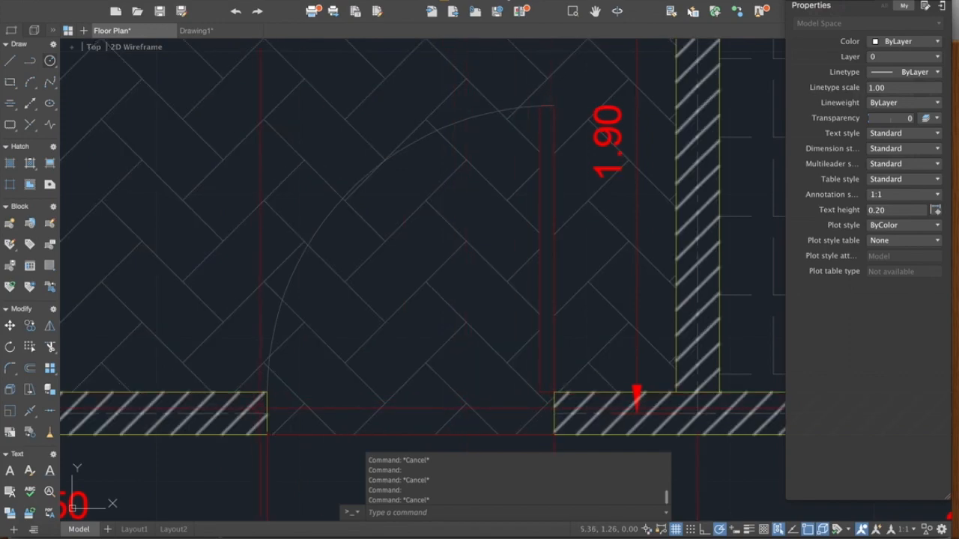
middle_drag(273, 388, 286, 322)
middle_drag(456, 349, 337, 377)
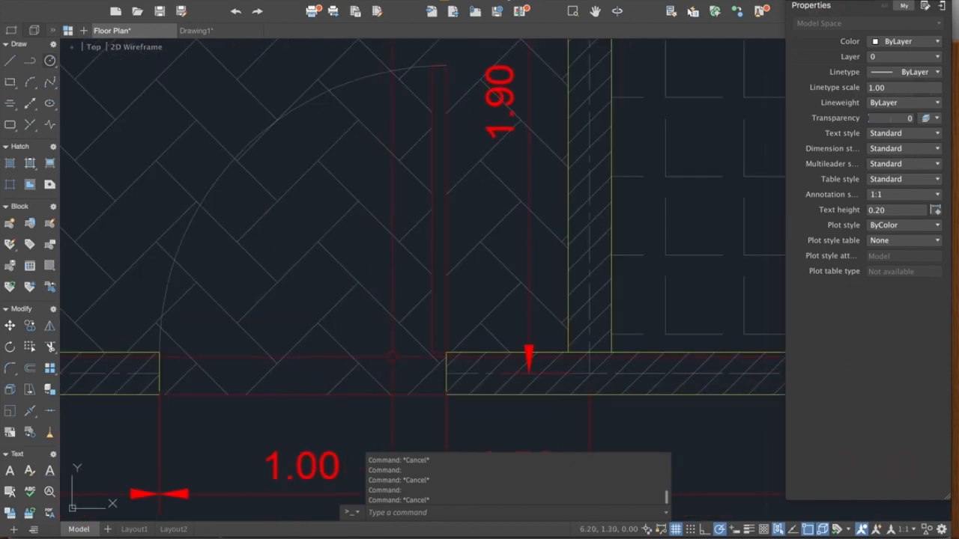
middle_drag(431, 343, 426, 375)
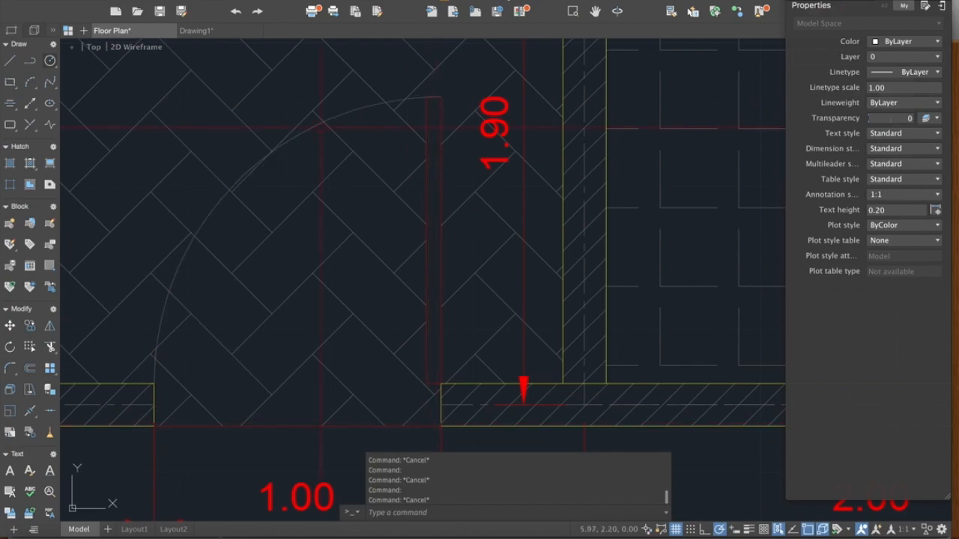
In Drawing1, draw a rectangle 0.05 long by 1 wide as the door leaf.
click(222, 29)
scroll(408, 173, down, 3)
middle_drag(408, 173, 398, 123)
scroll(429, 225, up, 3)
middle_drag(427, 175, 418, 231)
text(REC)
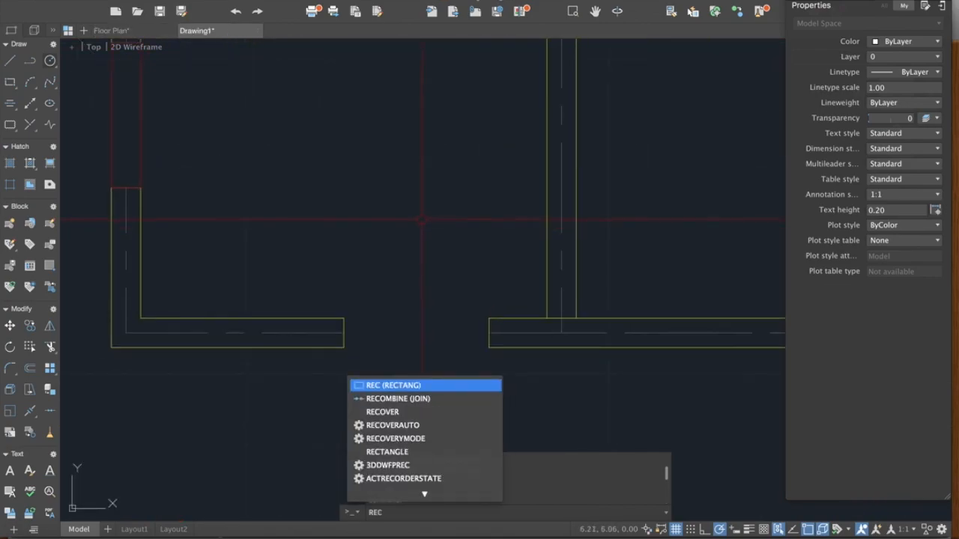
key(Return)
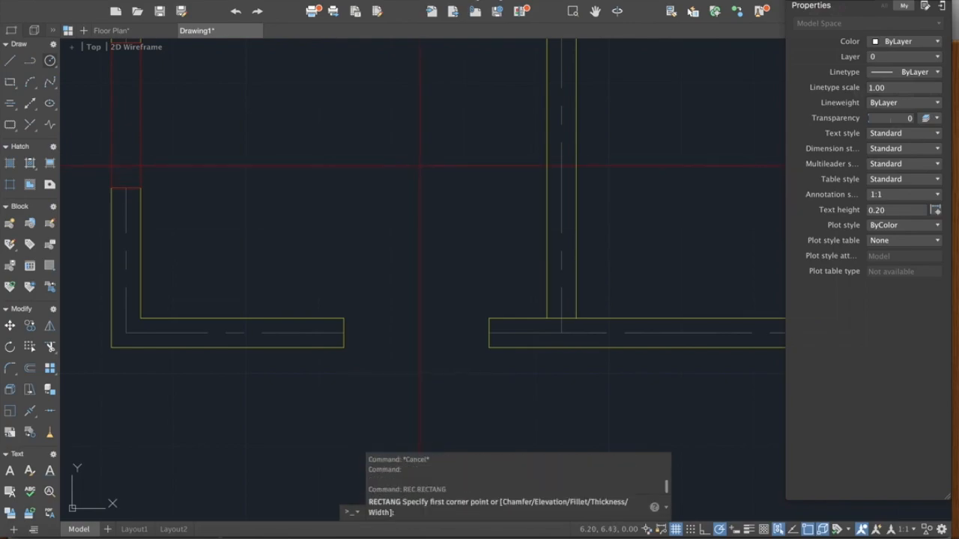
click(354, 150)
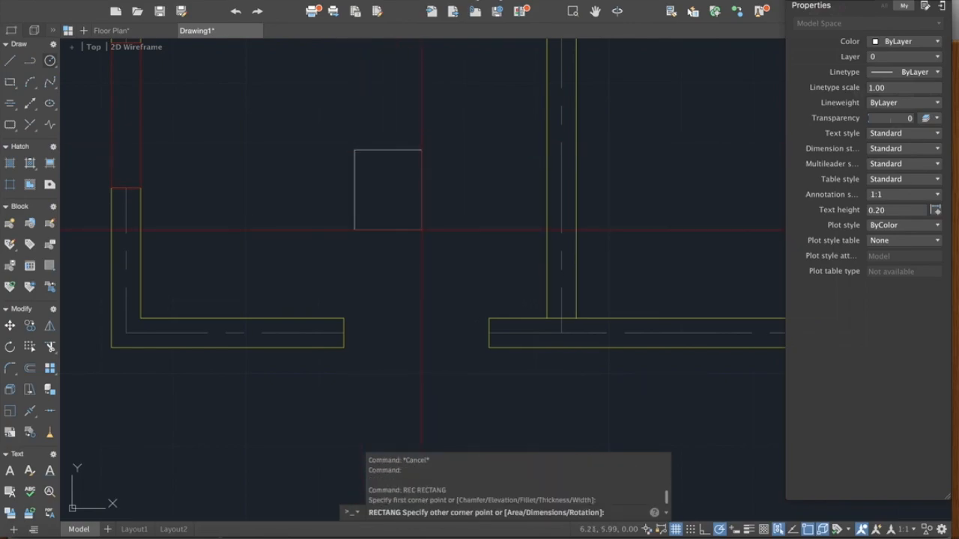
key(Return)
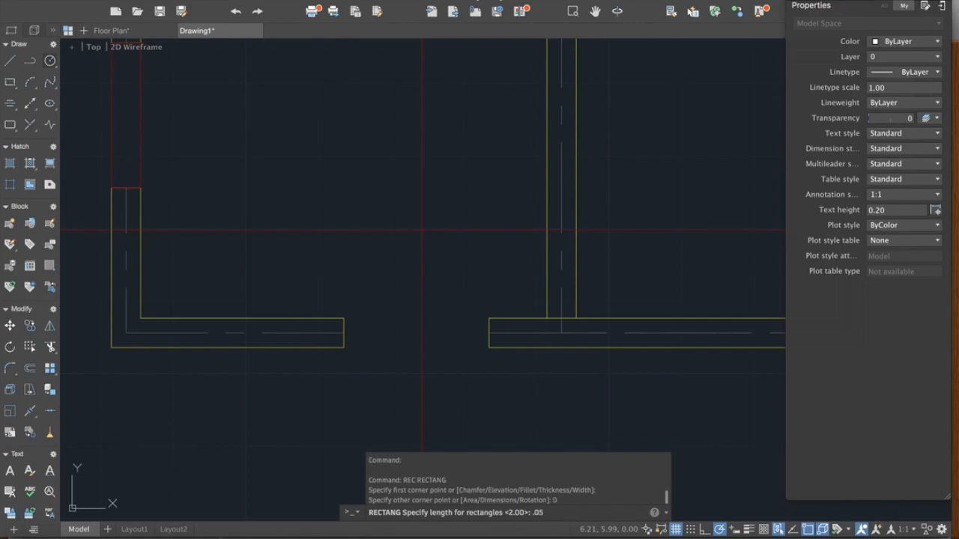
key(Return)
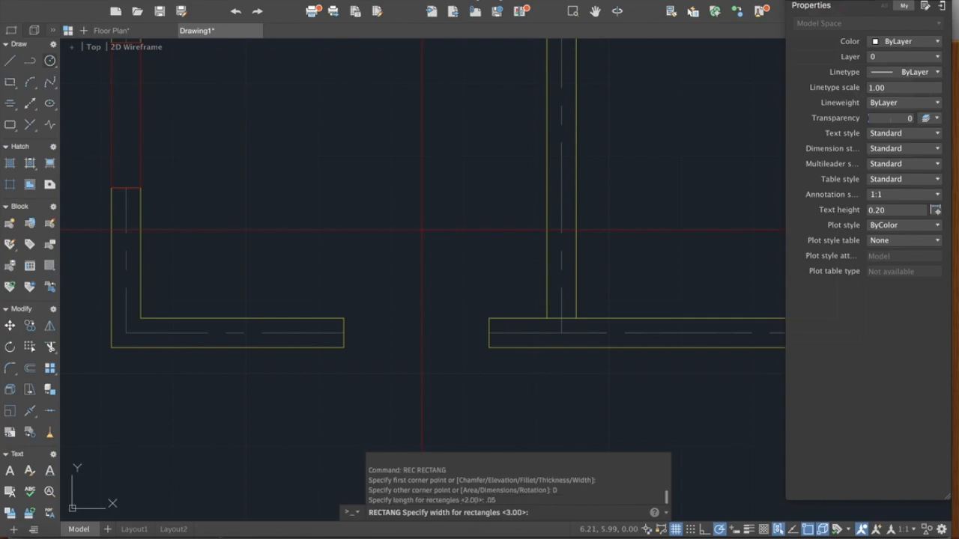
key(Return)
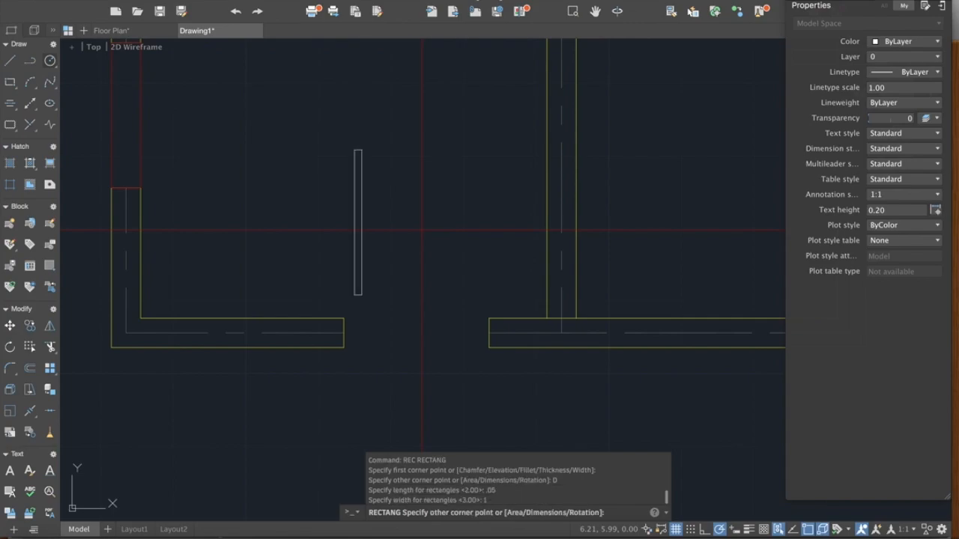
click(421, 291)
Move the door leaf rectangle from its lower-right corner onto the corner at the door opening's right end.
click(389, 276)
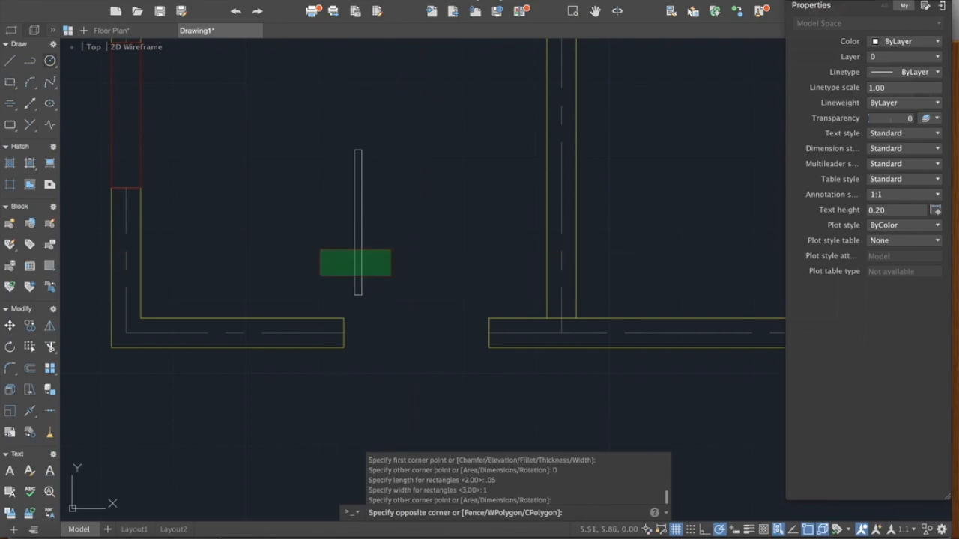
click(321, 250)
scroll(349, 266, up, 2)
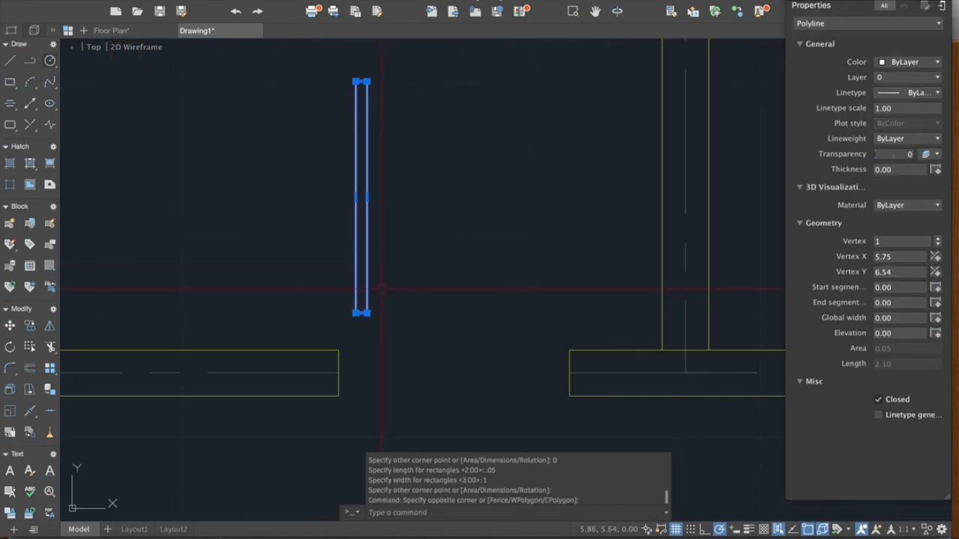
text(m)
key(Return)
click(367, 312)
scroll(495, 336, up, 2)
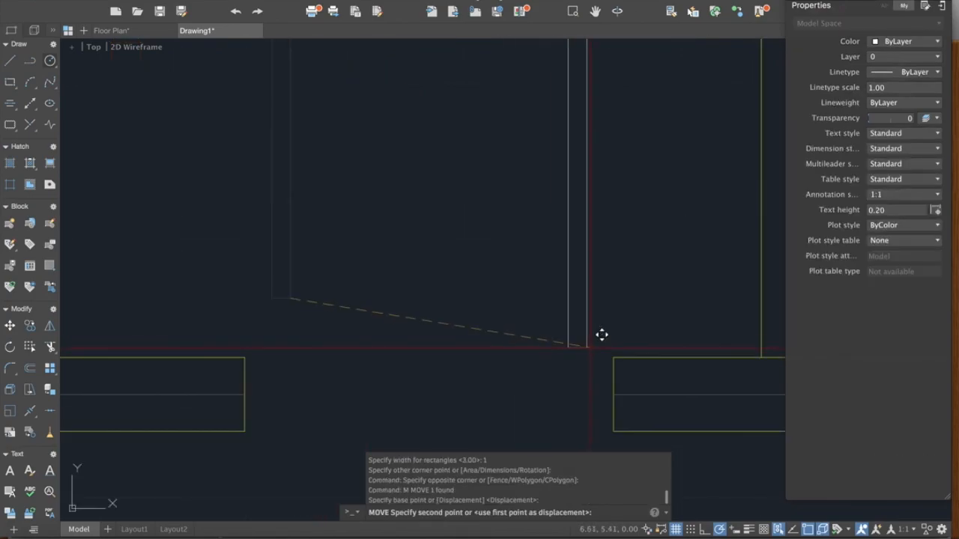
click(614, 358)
key(Escape)
Examine the door swing arc in the reference Floor Plan.
scroll(525, 302, down, 2)
middle_drag(525, 302, 483, 328)
scroll(534, 293, down, 4)
middle_drag(529, 298, 513, 328)
scroll(511, 333, up, 2)
key(Escape)
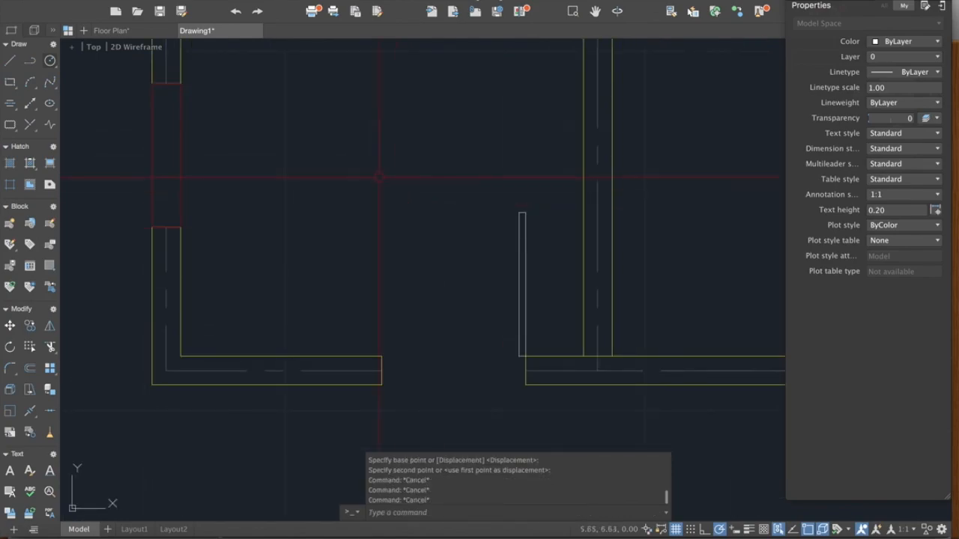
click(118, 31)
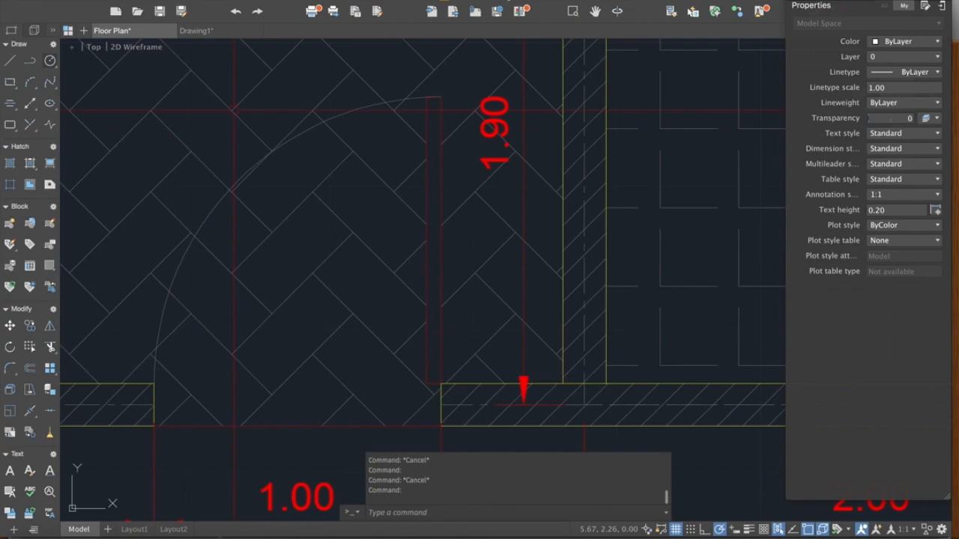
scroll(430, 96, down, 2)
middle_drag(430, 97, 546, 101)
scroll(479, 114, up, 2)
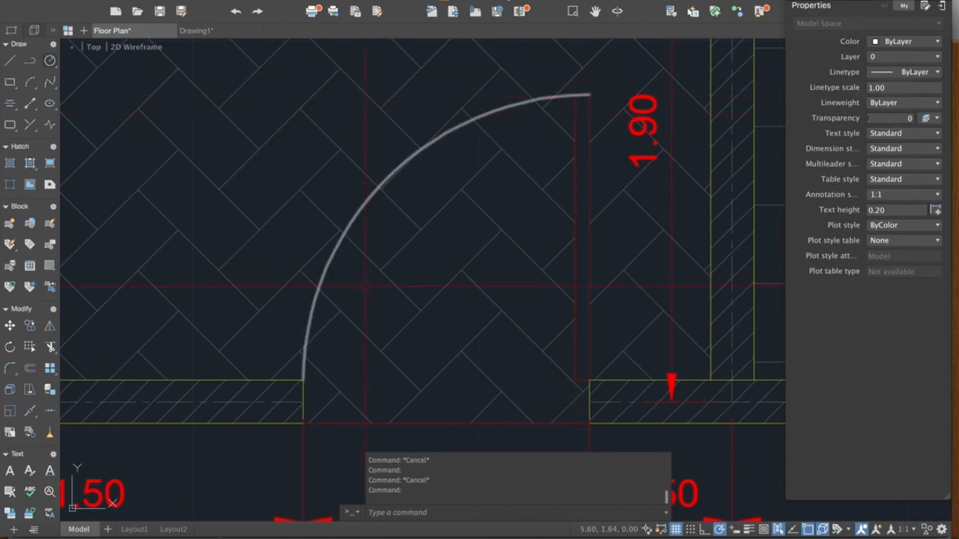
scroll(604, 386, up, 3)
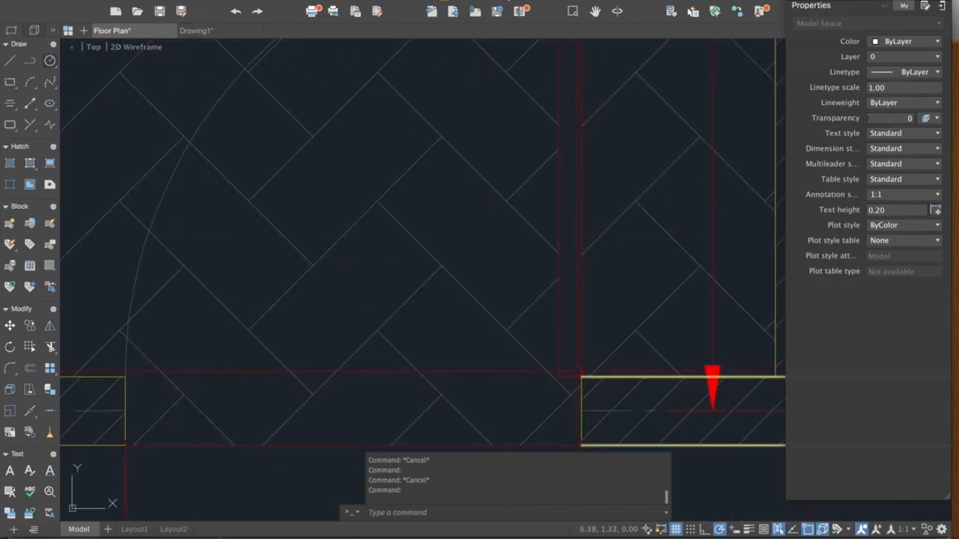
Draw a circle centred on the leaf's hinge corner and passing through the opening's opposite wall end.
click(197, 30)
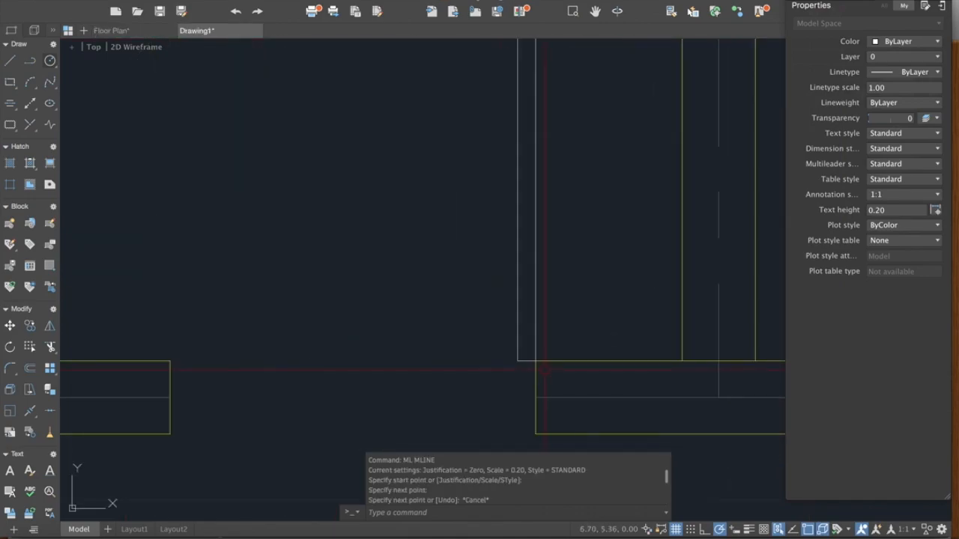
click(536, 340)
scroll(532, 394, up, 3)
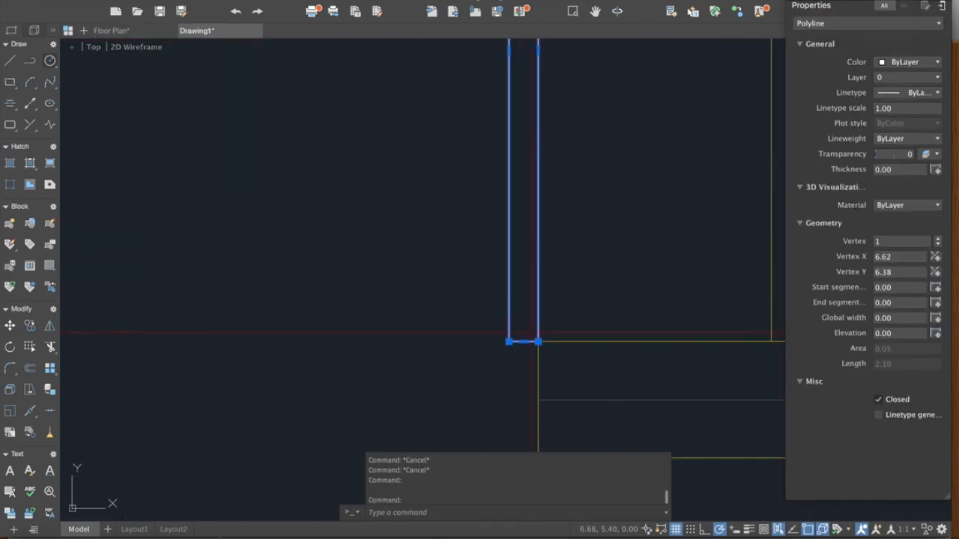
scroll(537, 346, down, 2)
key(Escape)
key(Escape)
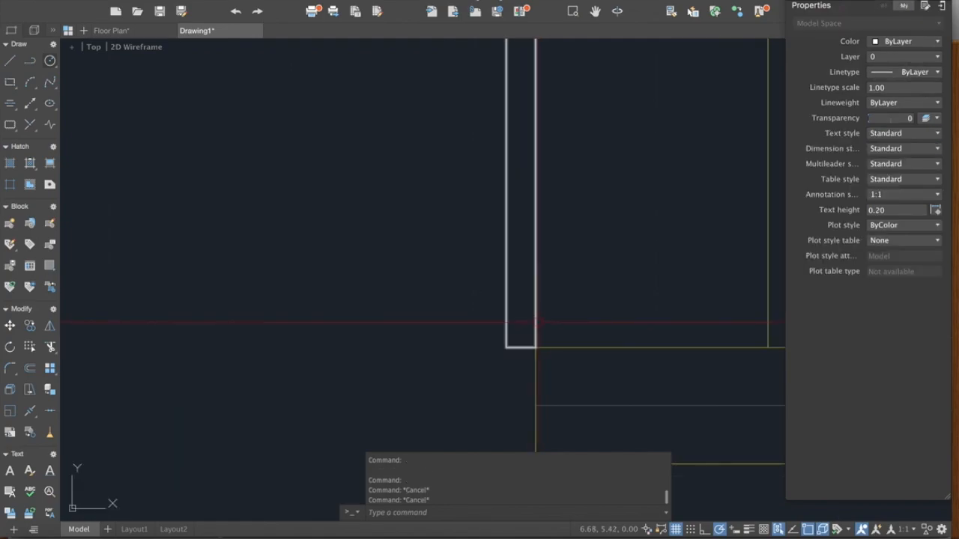
scroll(550, 315, up, 3)
text(c)
key(Return)
key(Escape)
text(ci)
key(Return)
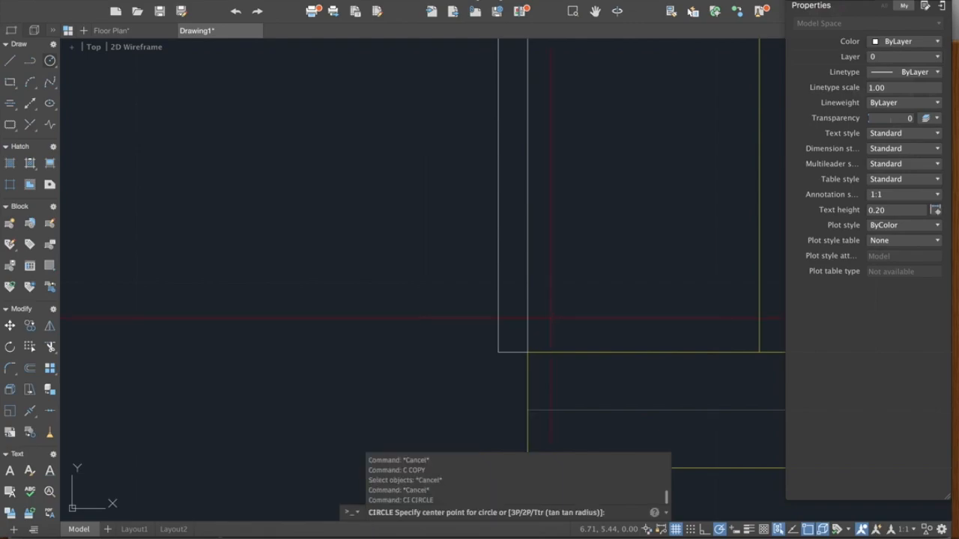
click(527, 351)
scroll(697, 296, down, 2)
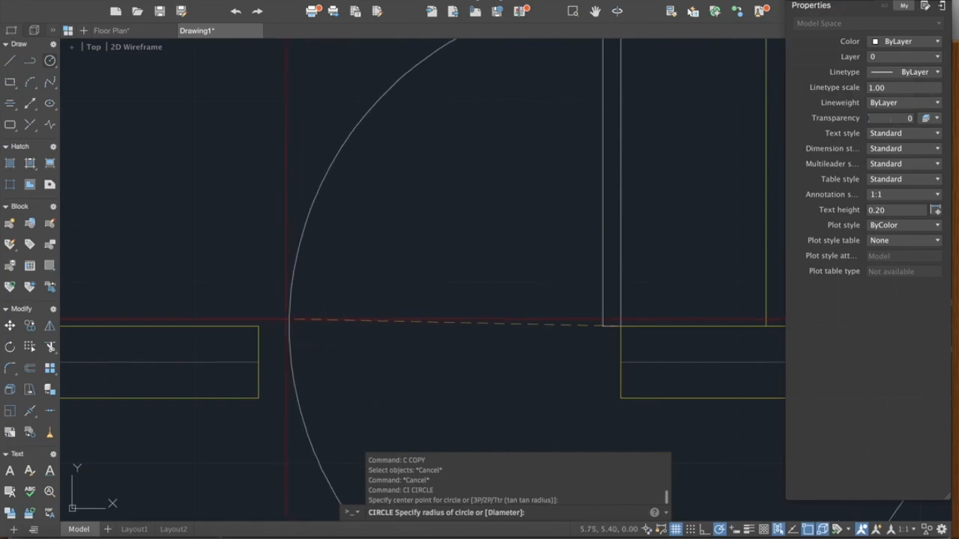
click(258, 327)
scroll(457, 260, down, 5)
middle_drag(457, 260, 430, 261)
key(Escape)
scroll(498, 154, up, 6)
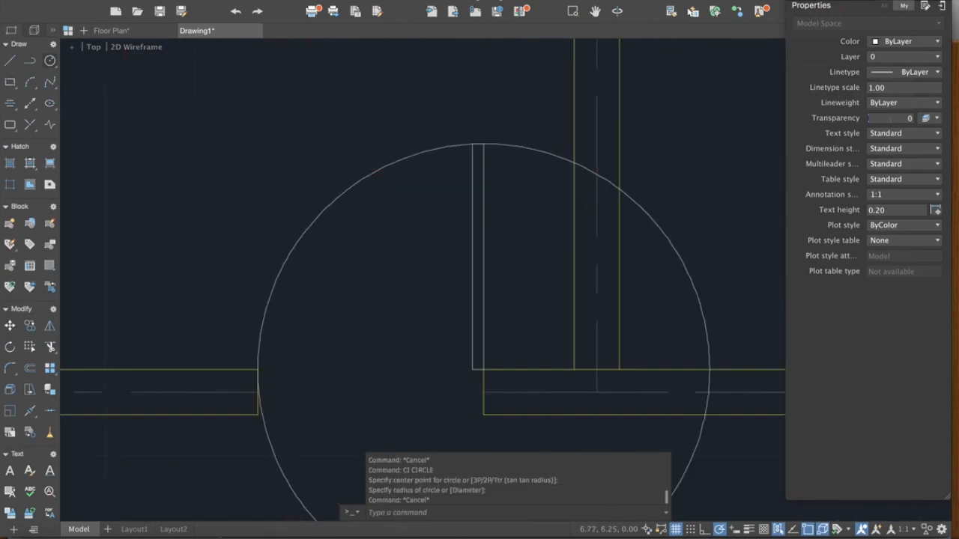
Trim the circle against the walls and leaf, keeping the quarter arc inside the opening.
scroll(464, 135, down, 4)
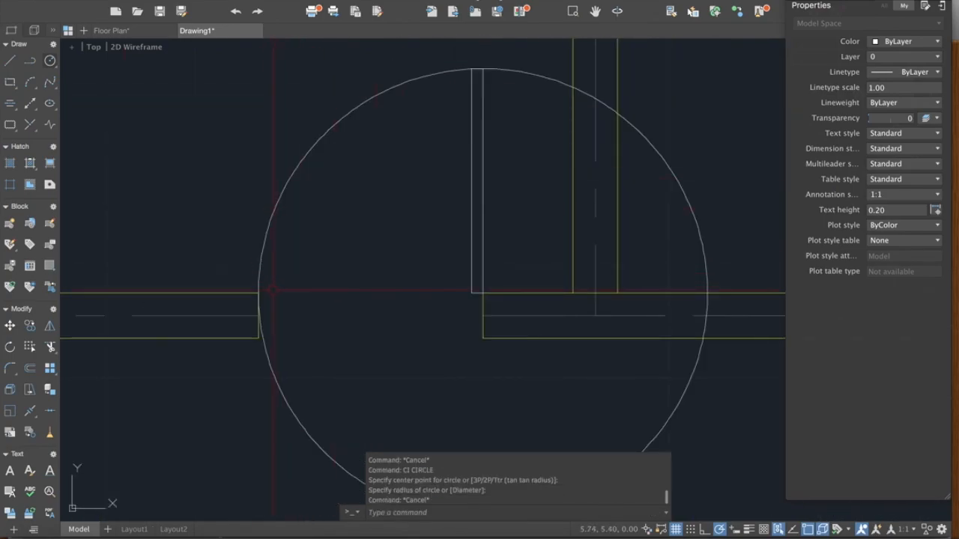
scroll(394, 71, up, 4)
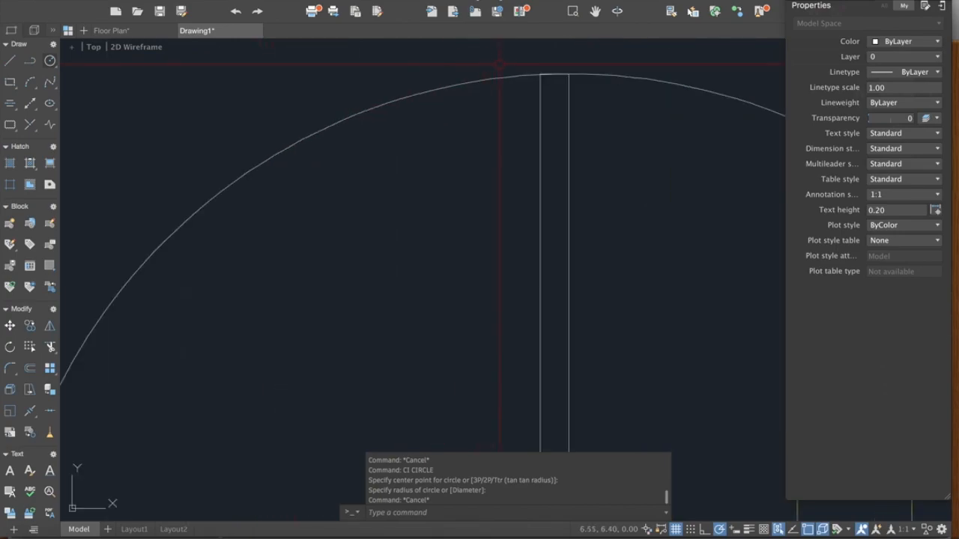
scroll(563, 101, down, 4)
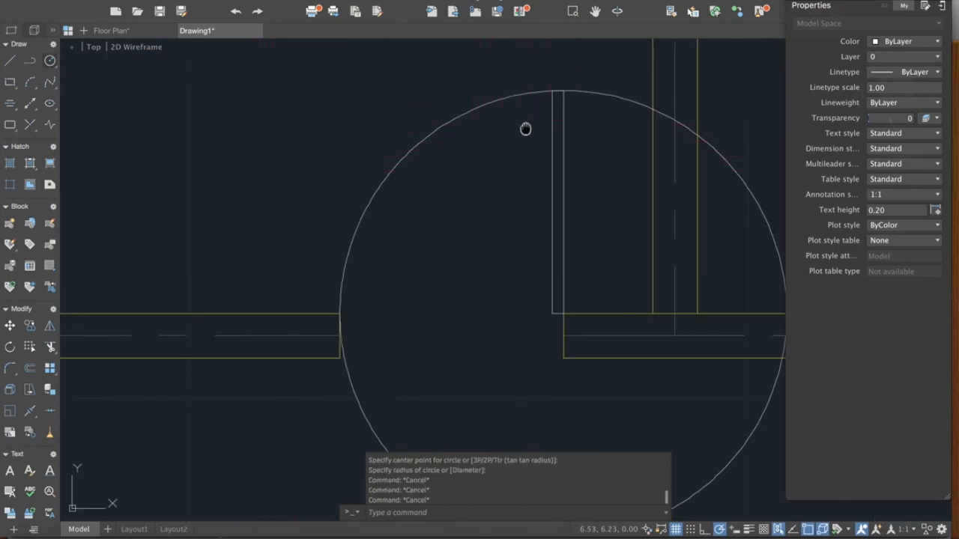
middle_drag(525, 128, 469, 169)
key(Return)
key(Return)
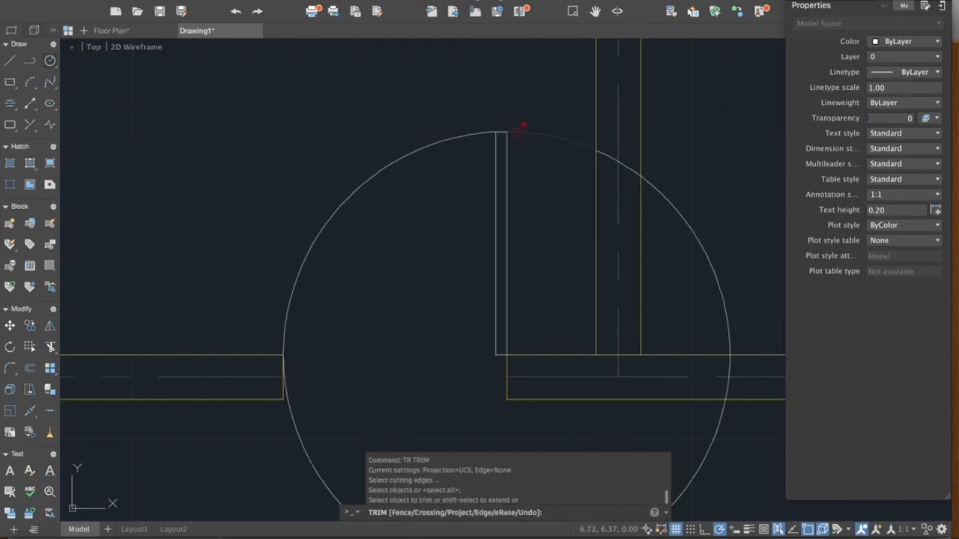
scroll(552, 143, down, 3)
scroll(394, 257, up, 5)
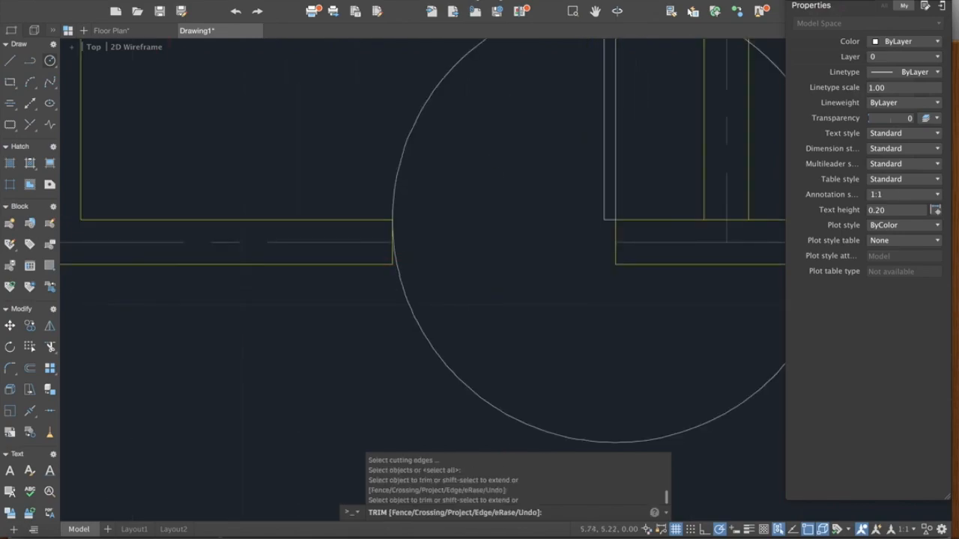
click(392, 268)
scroll(408, 266, down, 2)
middle_drag(407, 266, 345, 271)
key(Escape)
key(Escape)
Erase the leftover circle segment so only the door swing arc remains.
scroll(485, 282, down, 3)
middle_drag(485, 281, 460, 291)
click(644, 200)
click(623, 208)
text(e)
key(Return)
middle_drag(492, 199, 493, 270)
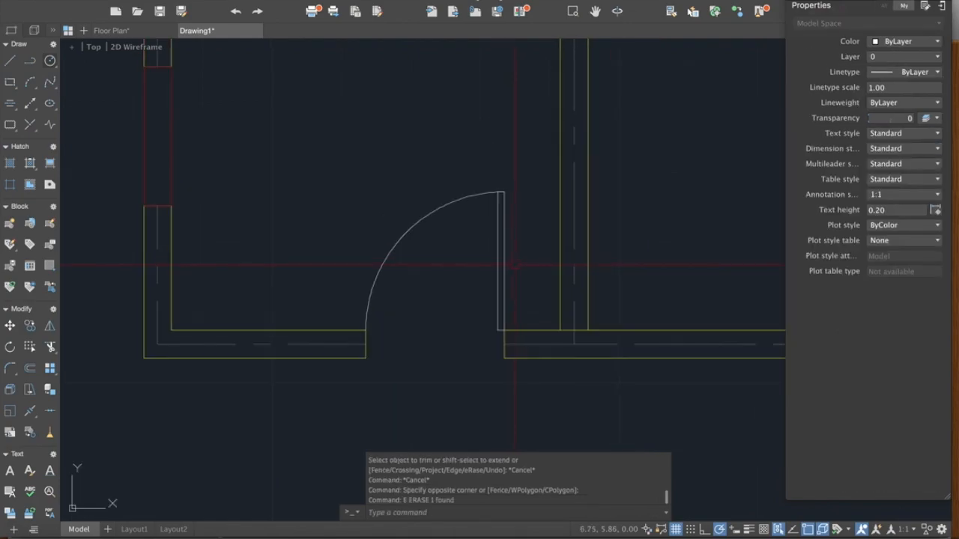
Change the door leaf rectangle's layer to match the reference door leaf.
click(122, 31)
scroll(460, 203, down, 3)
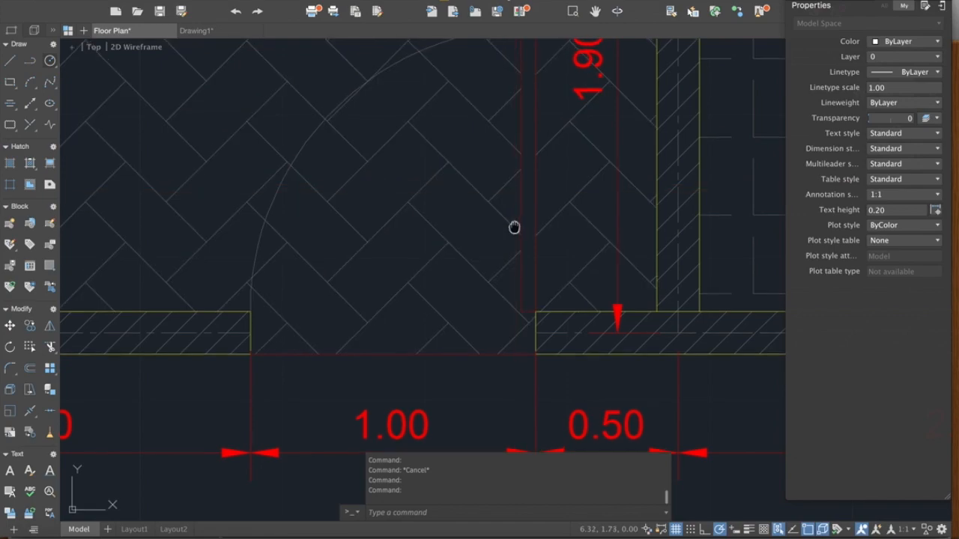
middle_drag(514, 227, 514, 264)
click(228, 32)
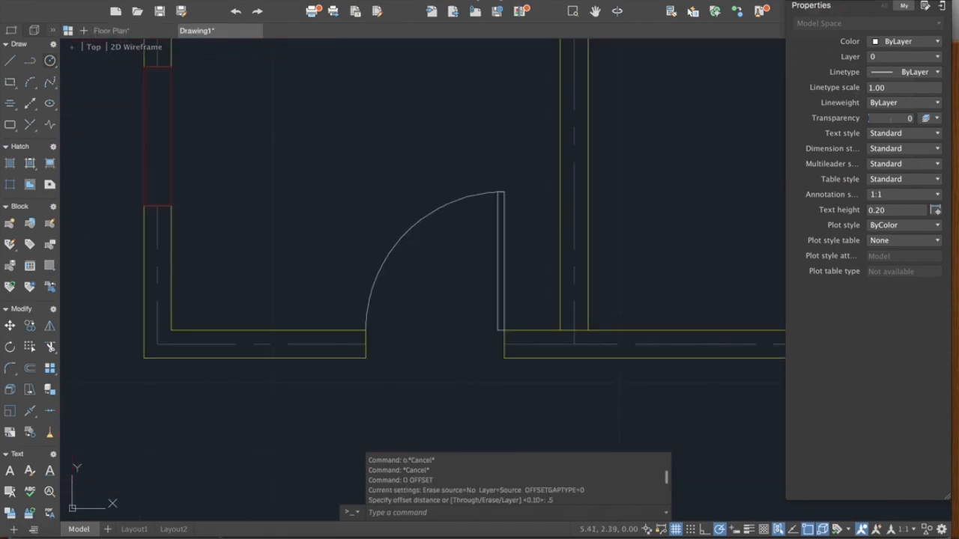
click(507, 232)
click(494, 240)
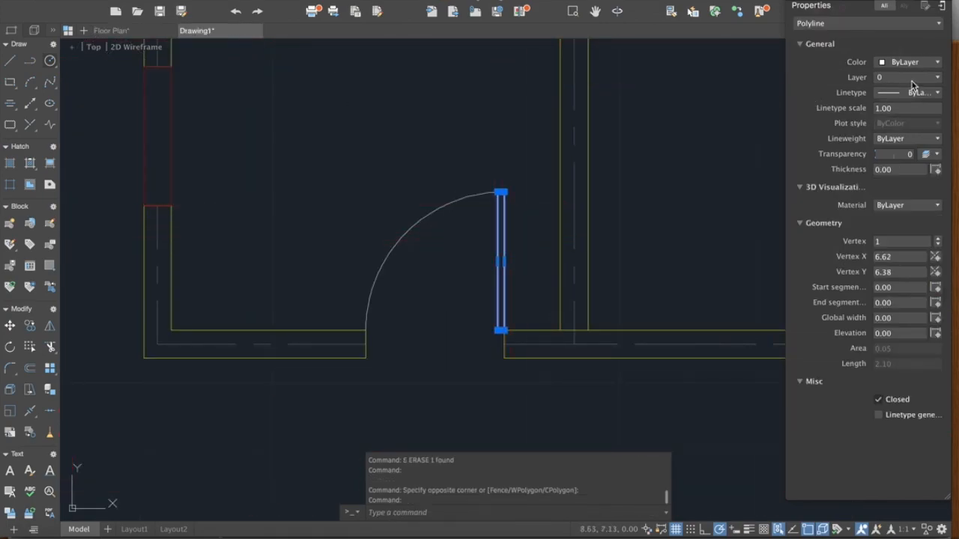
click(910, 78)
key(Escape)
Compare the door swing arc with the reference plan's door opening and its threshold line.
key(Escape)
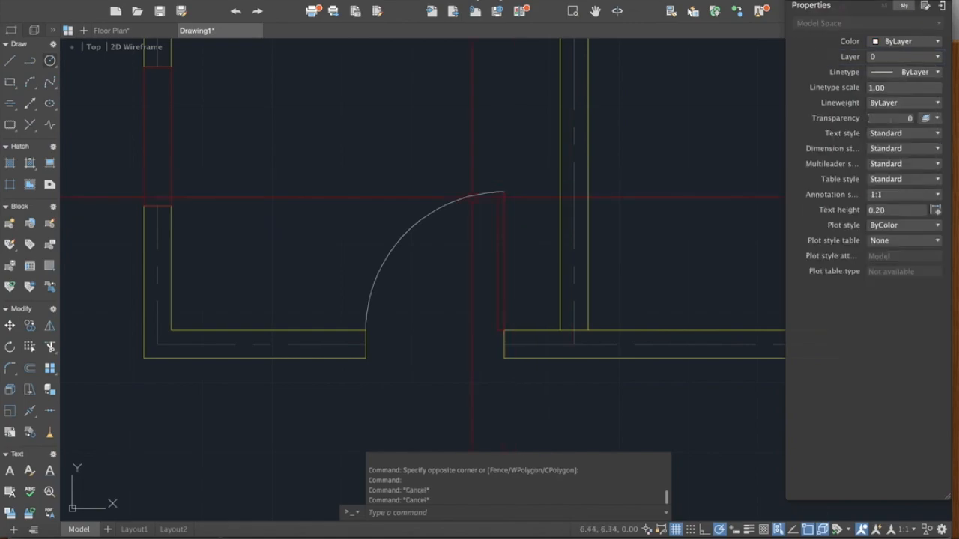
click(457, 200)
click(888, 81)
click(887, 97)
key(Escape)
key(Escape)
key(Escape)
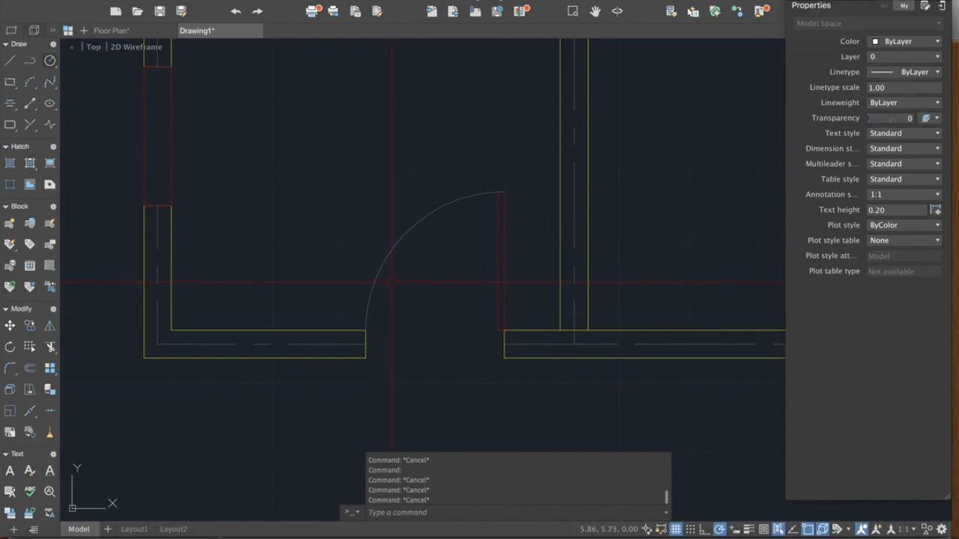
scroll(392, 379, down, 2)
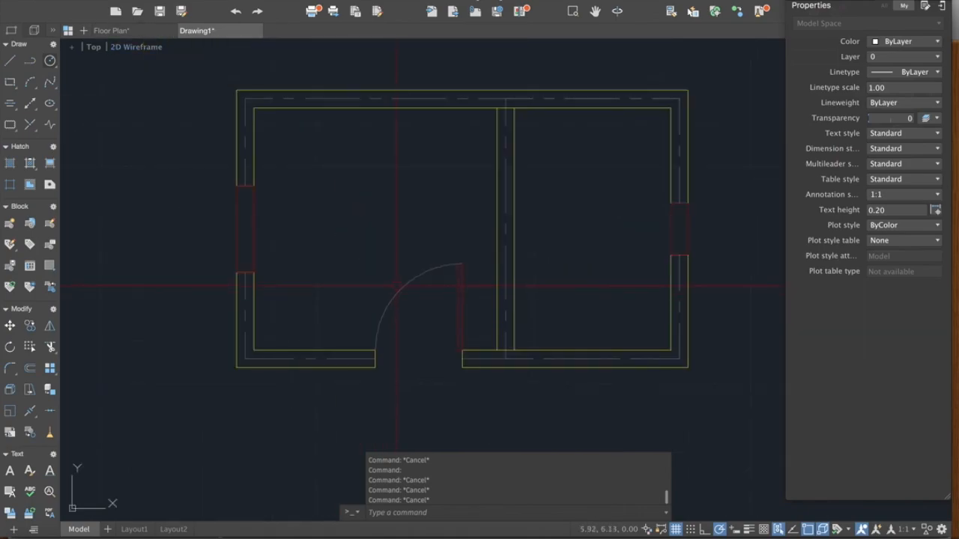
click(118, 34)
scroll(538, 291, down, 3)
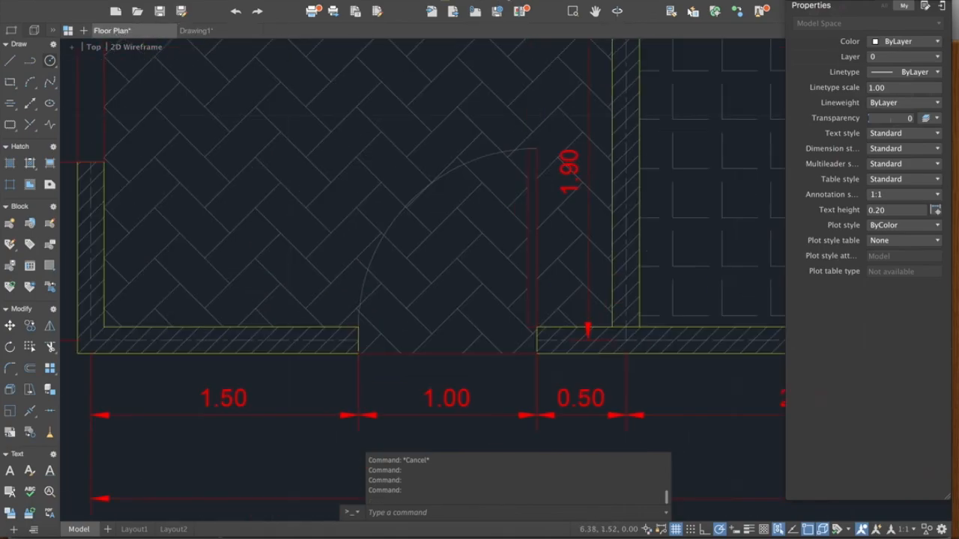
click(427, 350)
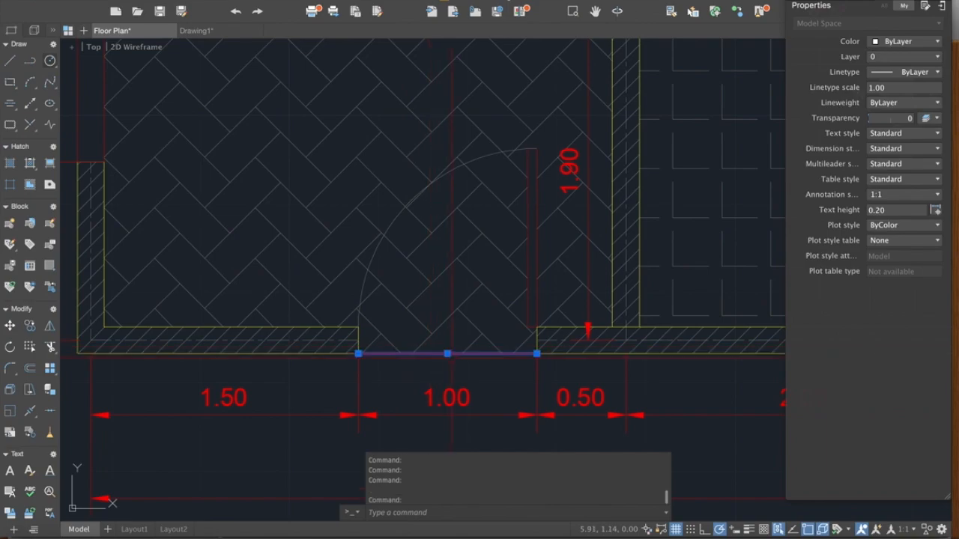
key(Escape)
key(Escape)
Draw a line across the bottom of the door opening between the two wall ends.
click(198, 33)
scroll(460, 400, up, 2)
key(Return)
click(475, 387)
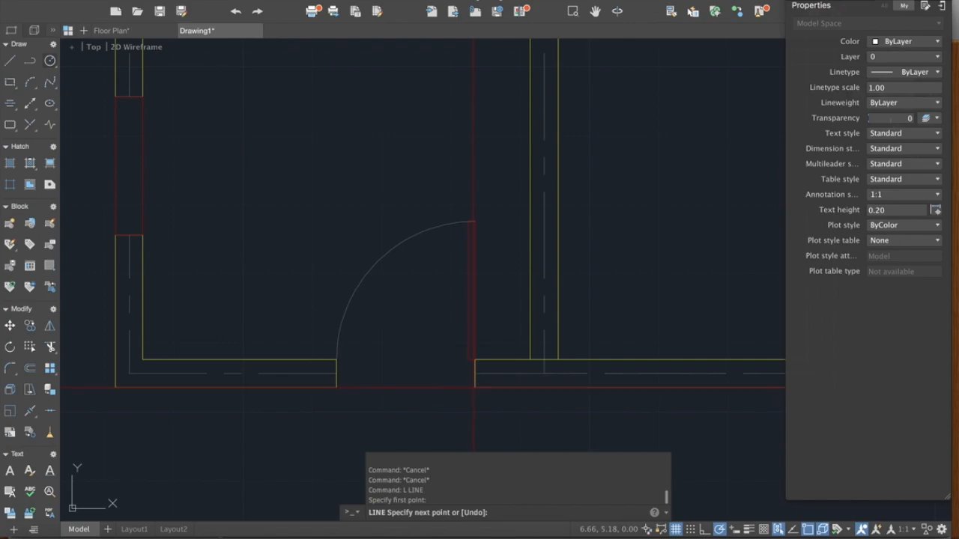
click(336, 387)
key(Escape)
key(Escape)
middle_drag(453, 299, 474, 252)
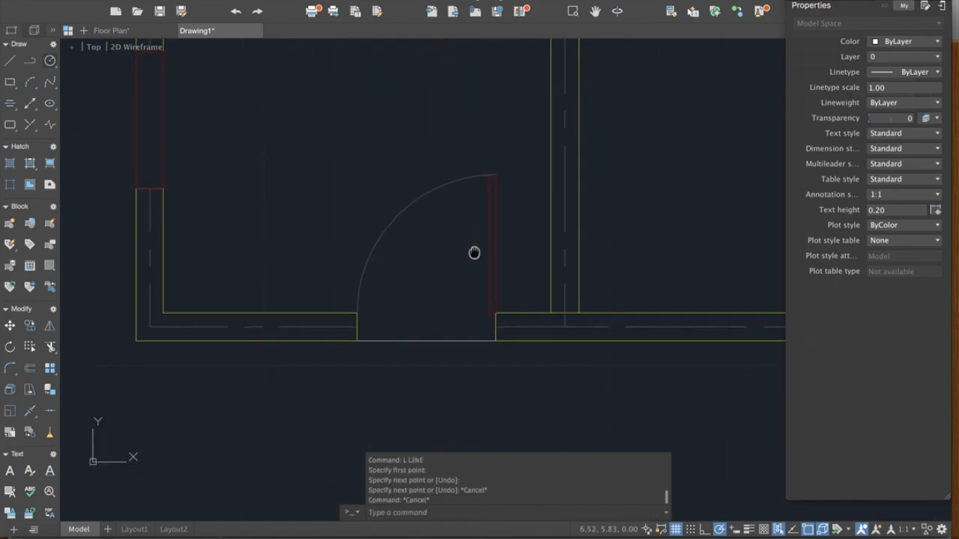
text(m)
key(Return)
click(489, 284)
click(465, 327)
click(426, 361)
key(Escape)
key(Escape)
key(Escape)
Match the threshold line's properties to the door leaf rectangle.
text(MA)
key(Return)
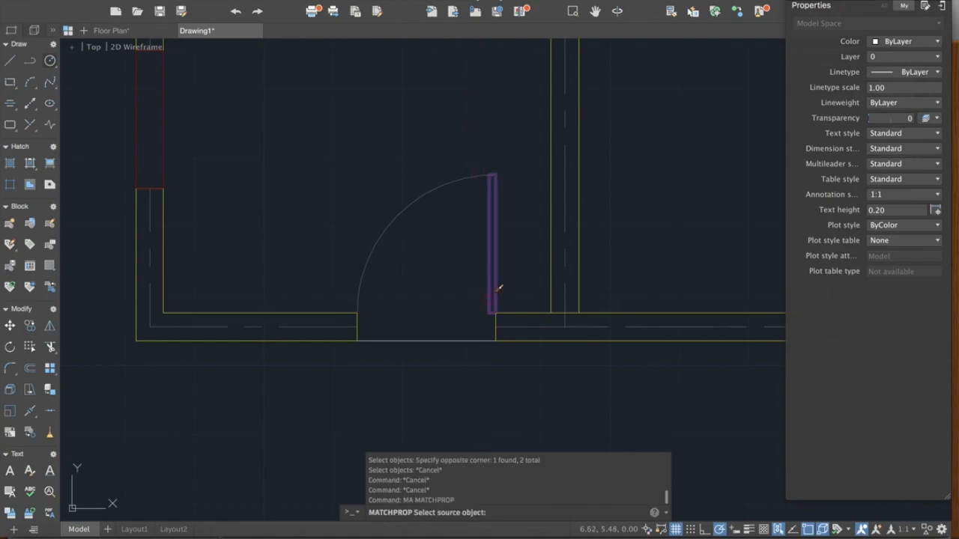
click(491, 293)
click(453, 346)
click(422, 314)
key(Escape)
key(Escape)
Examine the reference plan's interior wall opening and its 0.50 and 0.60 dimensions.
scroll(442, 302, down, 4)
middle_drag(458, 291, 407, 376)
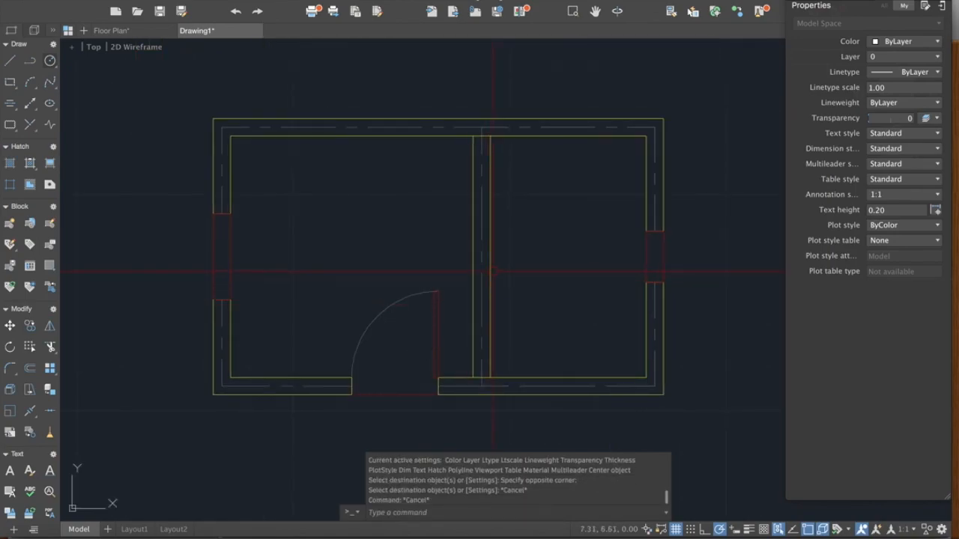
middle_drag(455, 317, 445, 338)
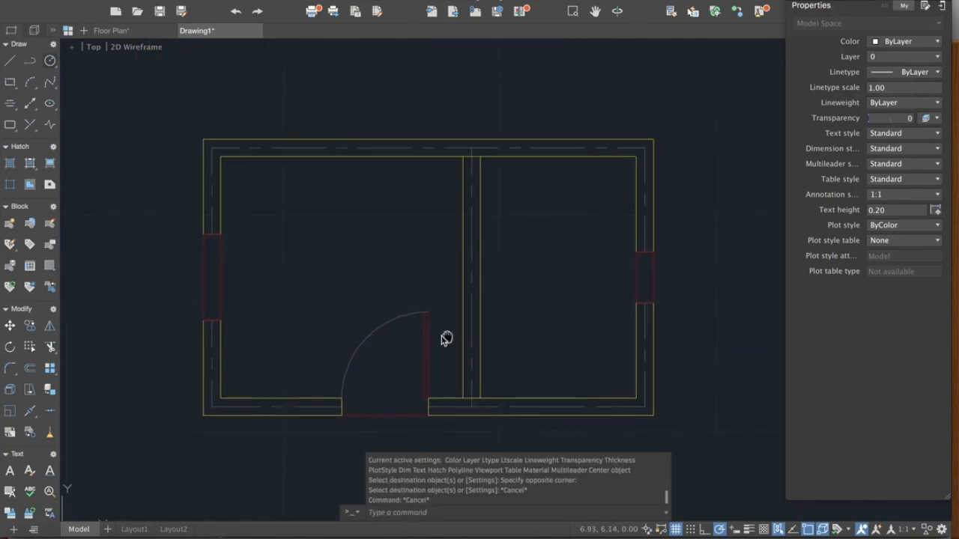
click(146, 31)
scroll(420, 186, down, 3)
middle_drag(419, 186, 374, 307)
scroll(524, 98, up, 3)
middle_drag(523, 111, 487, 205)
scroll(428, 163, up, 2)
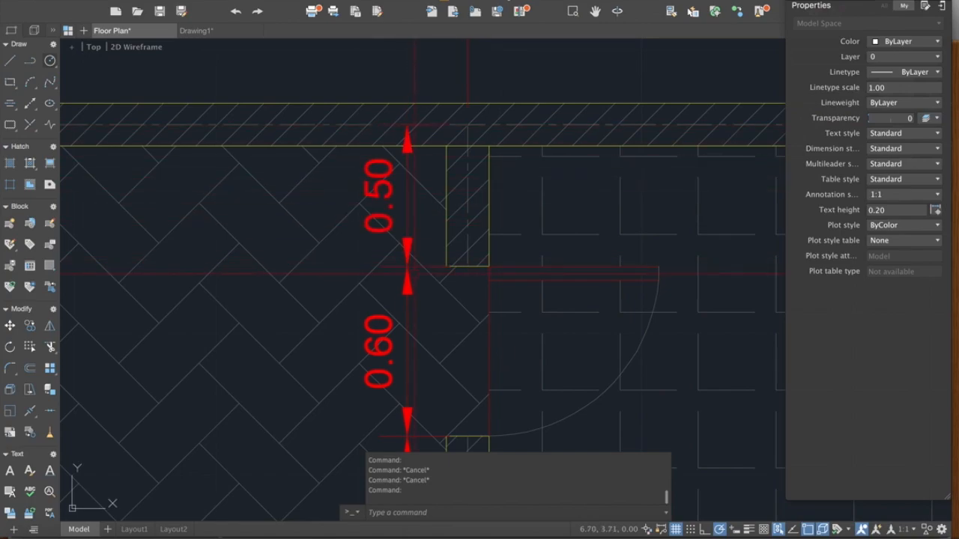
middle_drag(397, 267, 402, 204)
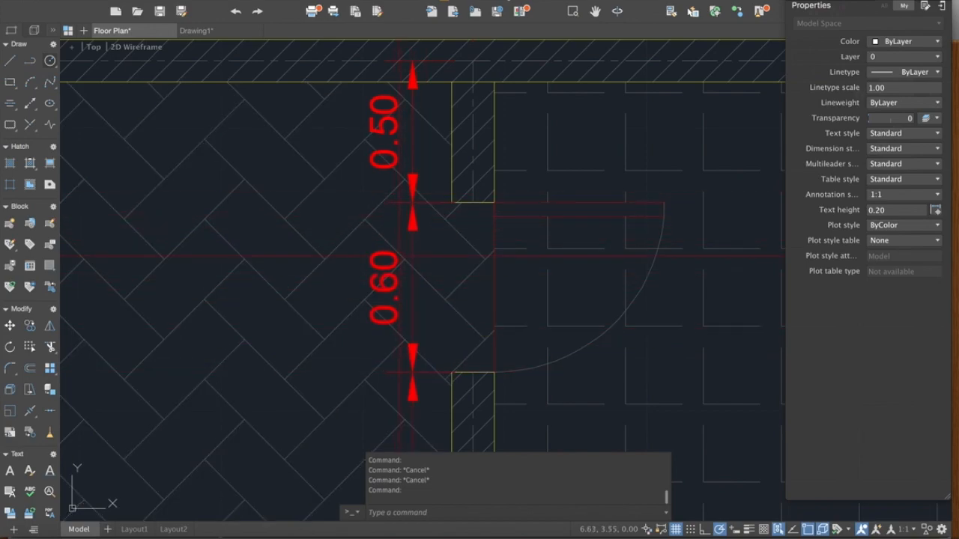
scroll(403, 279, down, 3)
key(super+Tab)
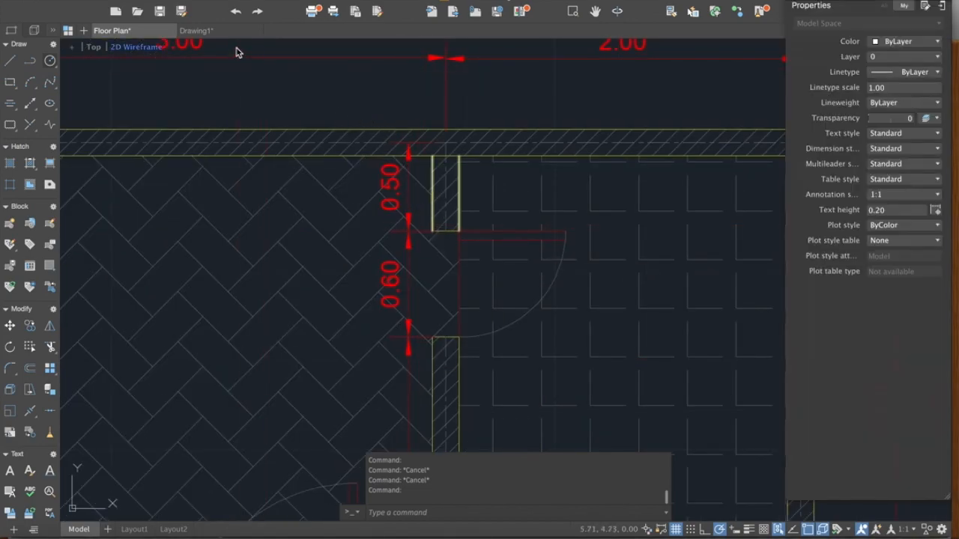
click(228, 33)
scroll(443, 104, up, 3)
scroll(472, 187, up, 2)
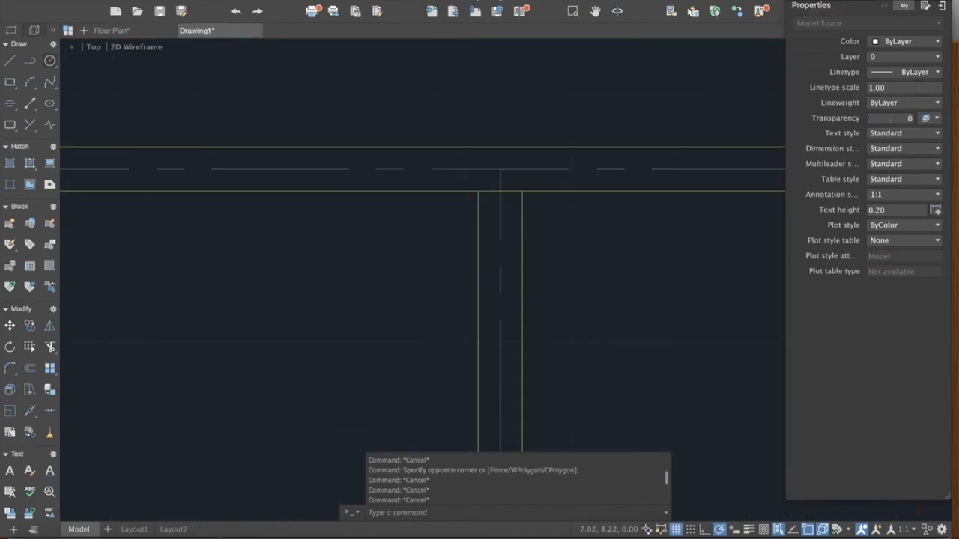
Draw a horizontal line from the interior wall's centreline along the top wall's centreline.
key(Return)
click(499, 169)
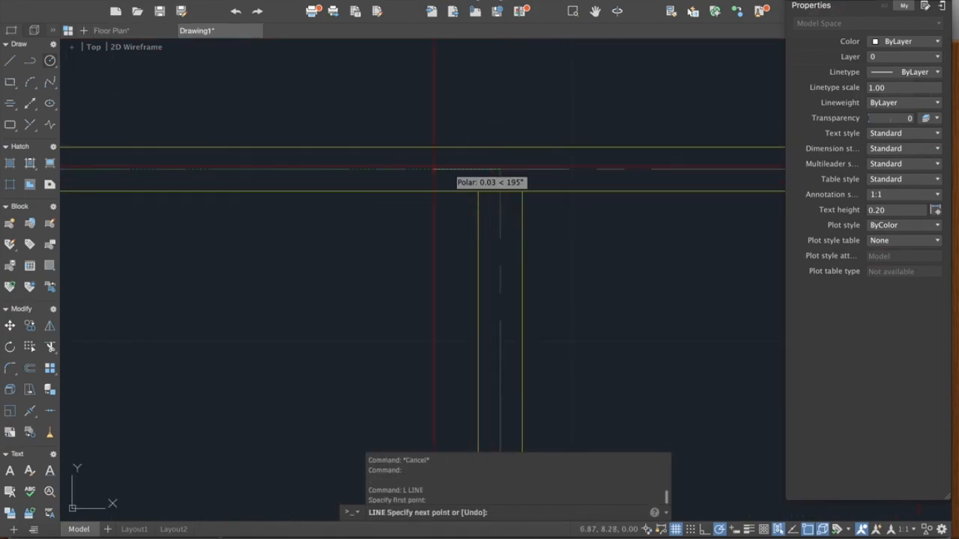
click(367, 169)
key(Escape)
Offset the line 0.5 downward into the interior wall.
middle_drag(437, 197, 448, 171)
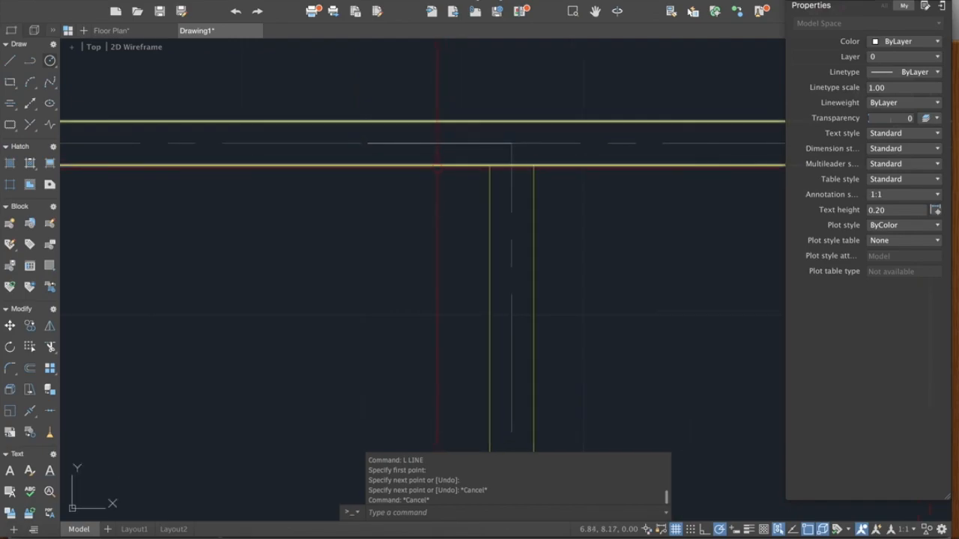
text(O)
key(Return)
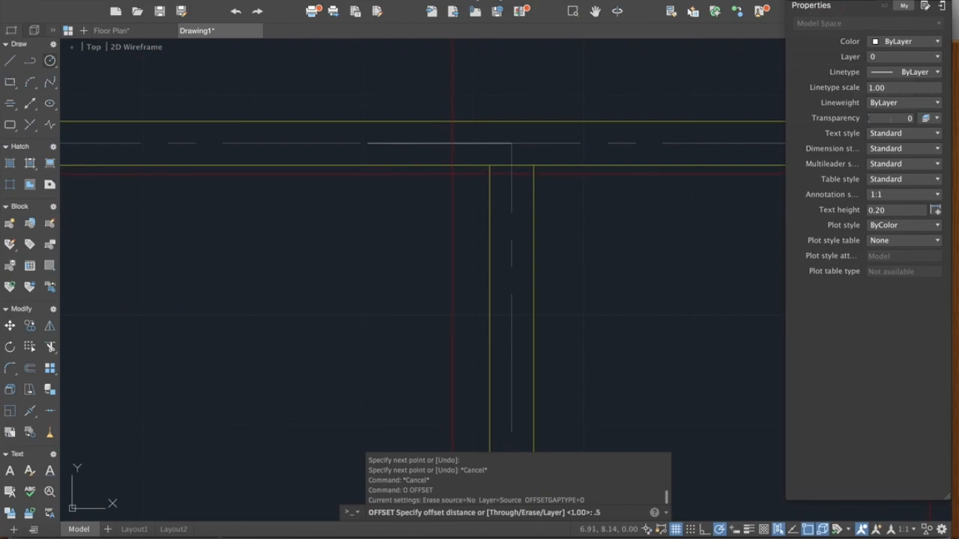
text(.5)
key(Return)
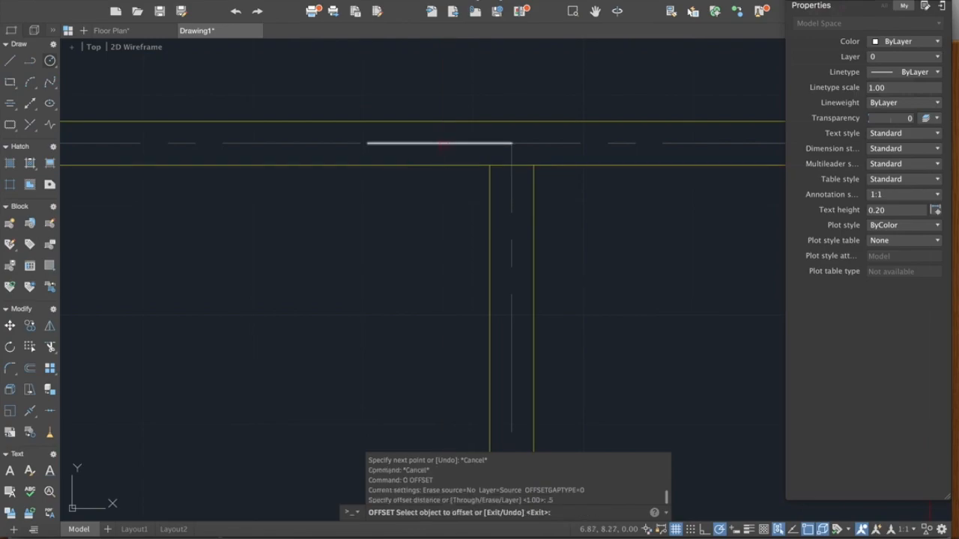
click(444, 143)
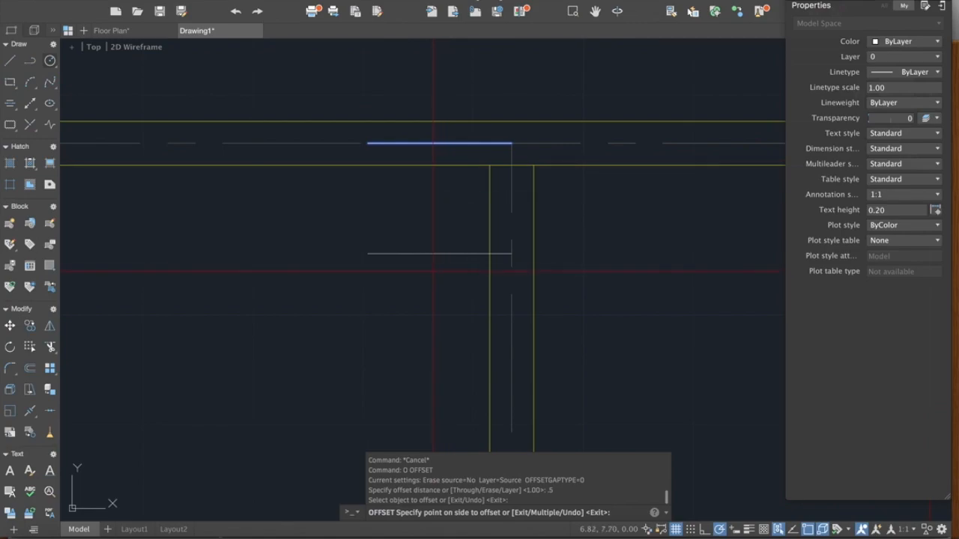
middle_drag(421, 320, 428, 252)
click(453, 180)
middle_drag(458, 160, 446, 222)
key(Escape)
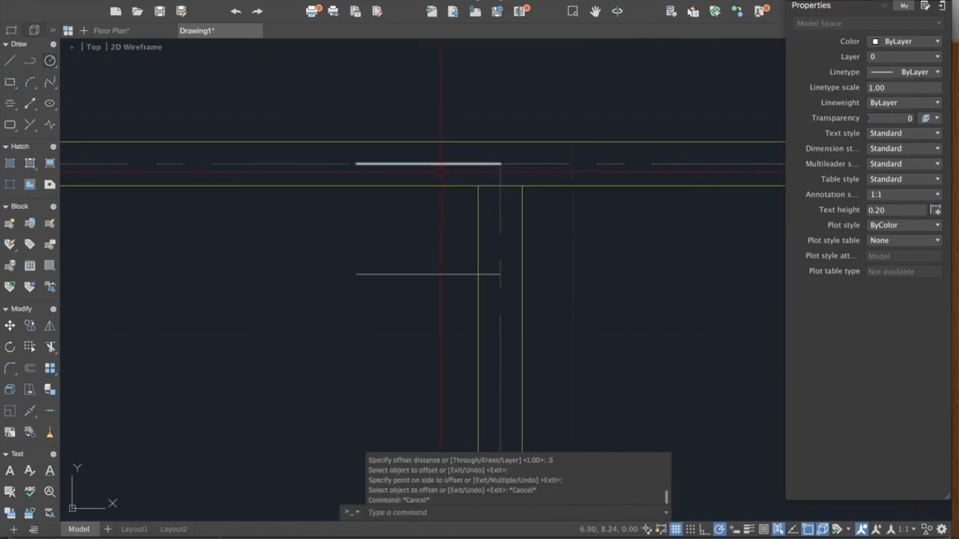
Erase the original horizontal line along the top wall.
click(440, 164)
text(e)
key(Return)
Extend the offset line to the interior wall's far face.
middle_drag(440, 276, 454, 187)
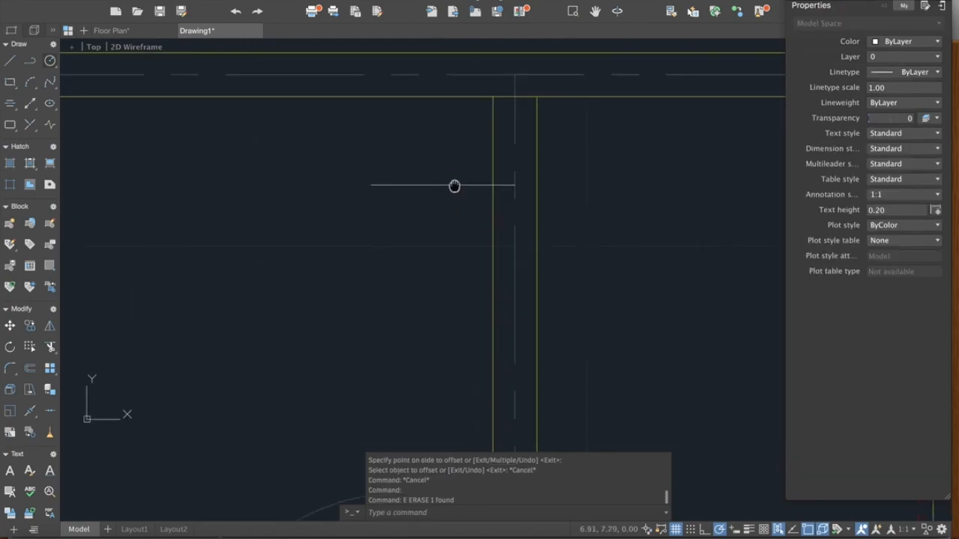
text(ex)
key(Return)
key(Return)
click(495, 184)
key(Escape)
scroll(517, 198, down, 2)
scroll(514, 189, up, 2)
key(Escape)
key(Escape)
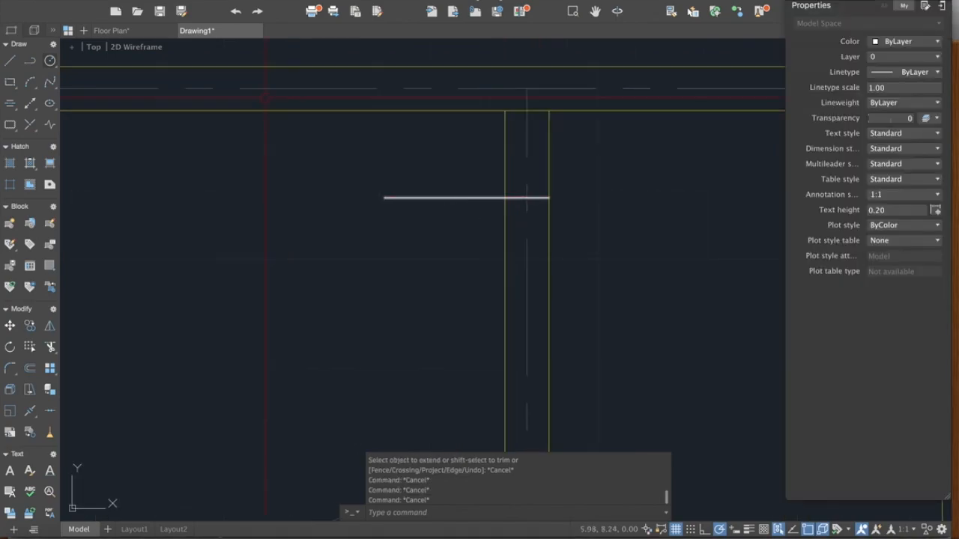
Offset the line 0.6 downward to mark the other edge of the interior opening.
click(141, 32)
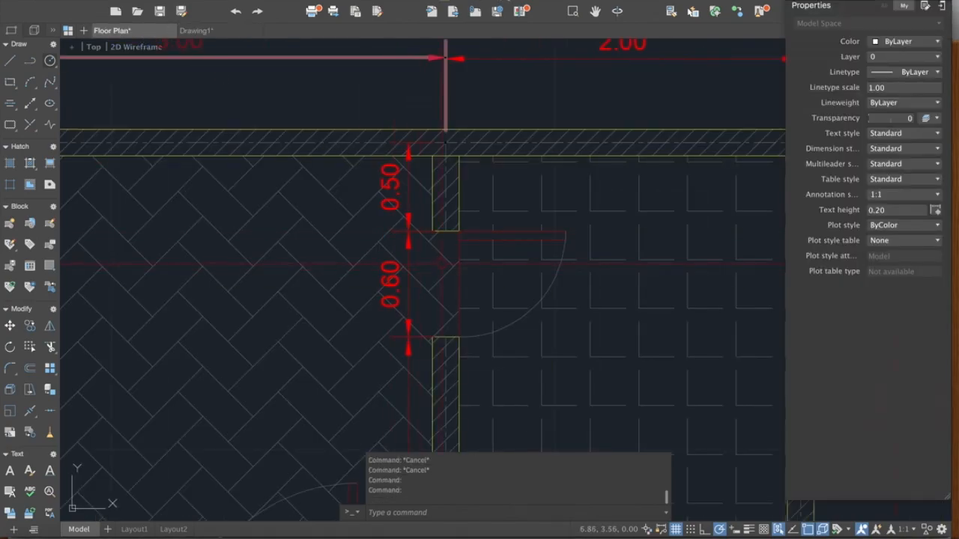
click(196, 30)
key(Escape)
middle_drag(411, 186, 405, 145)
key(Escape)
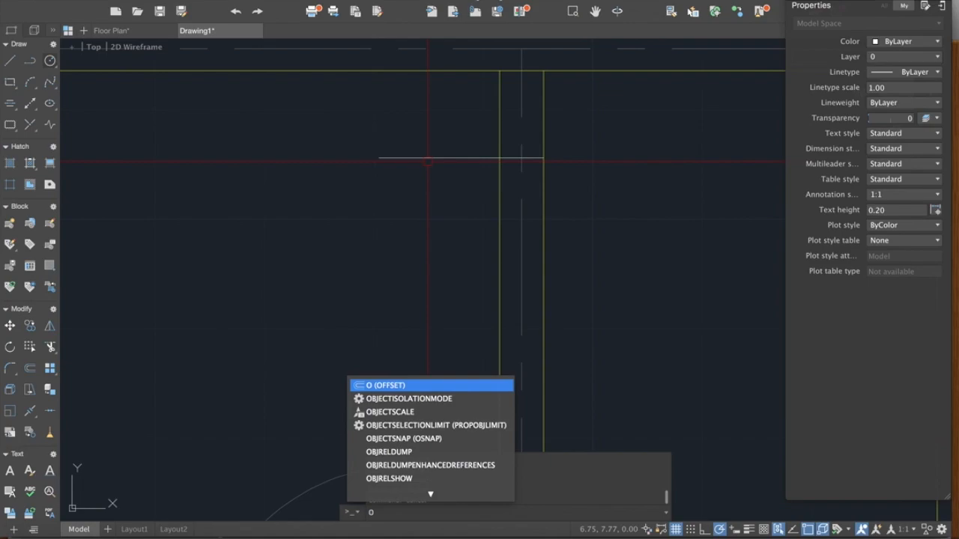
key(Return)
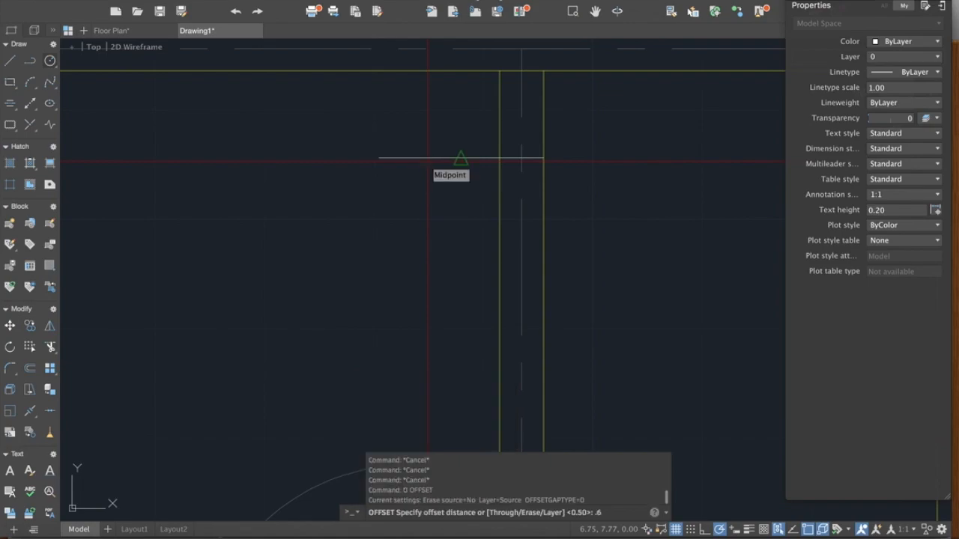
key(Return)
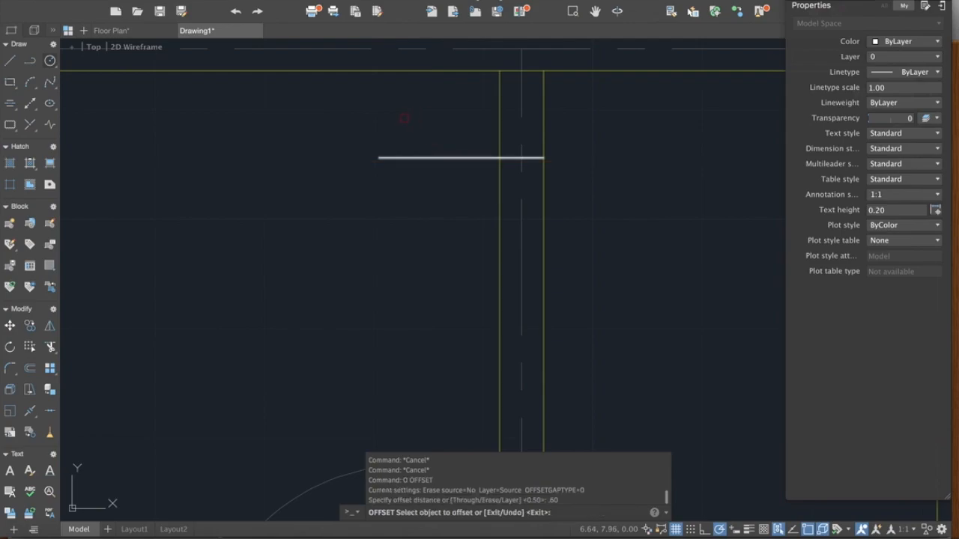
click(418, 158)
click(420, 307)
key(Escape)
key(Escape)
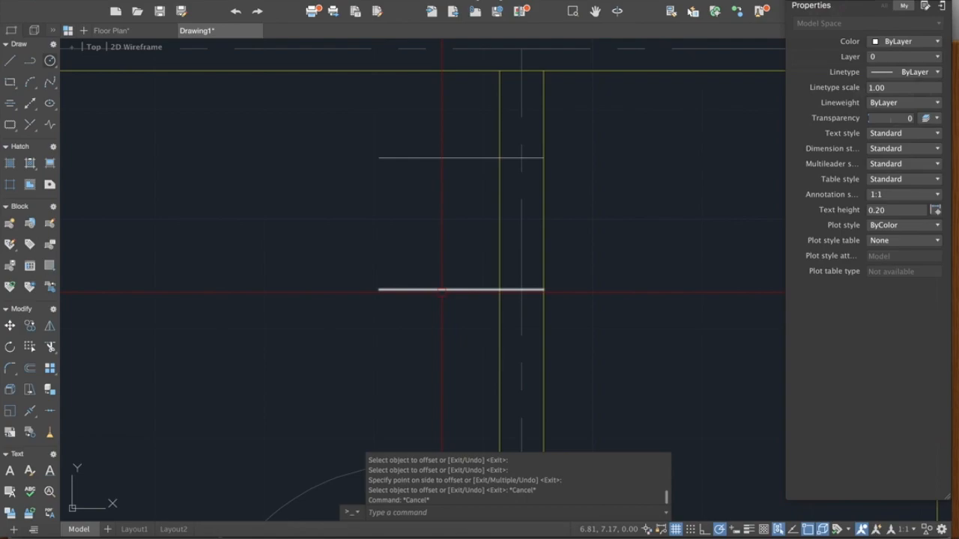
Trim the interior wall lines between the two offset lines to cut the doorway.
key(Return)
click(450, 320)
click(349, 141)
key(Escape)
key(Return)
click(443, 311)
click(381, 132)
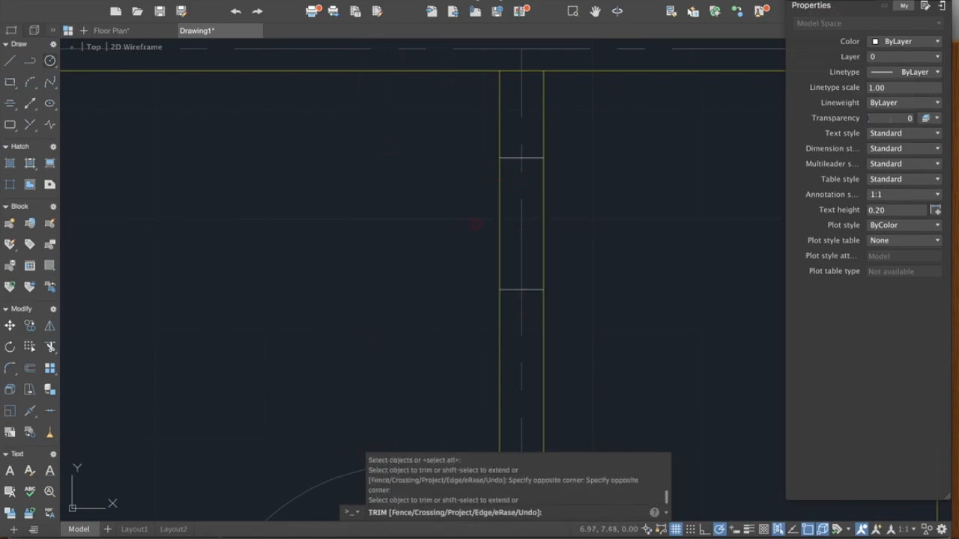
click(560, 249)
click(433, 179)
key(Escape)
key(Escape)
Match the opening's end lines to the interior wall's properties.
middle_drag(511, 197, 456, 212)
text(MA)
key(Return)
click(478, 155)
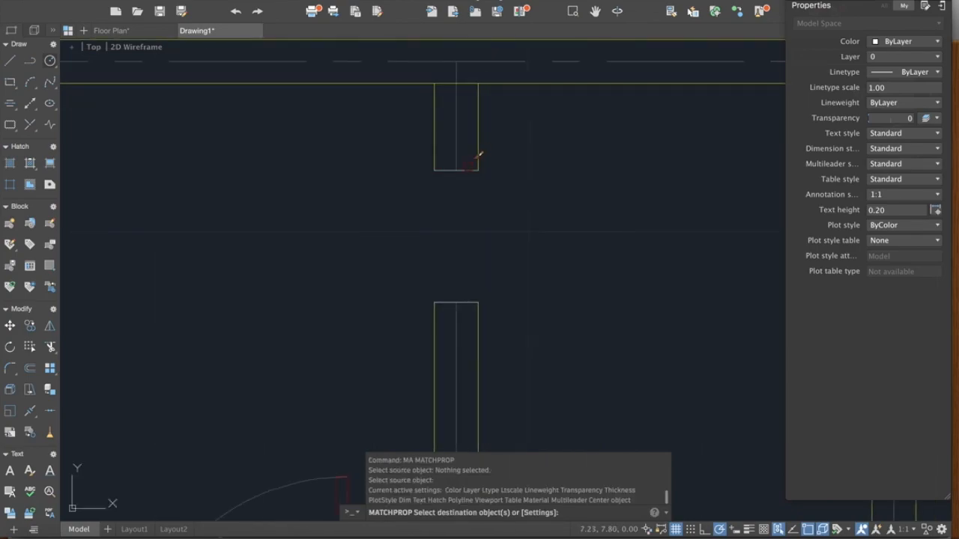
click(468, 302)
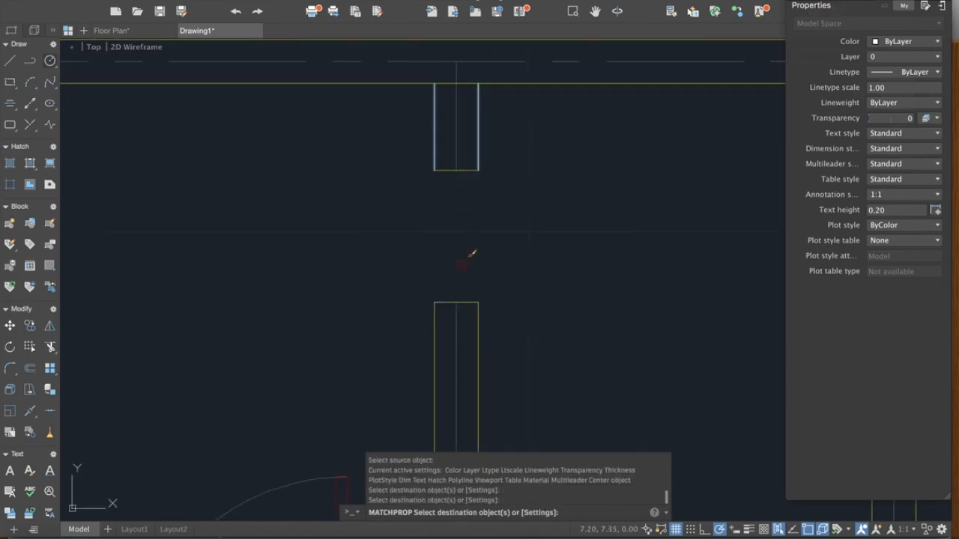
key(Escape)
Compare the new interior opening with the reference plan.
scroll(446, 162, down, 5)
middle_drag(438, 122, 446, 161)
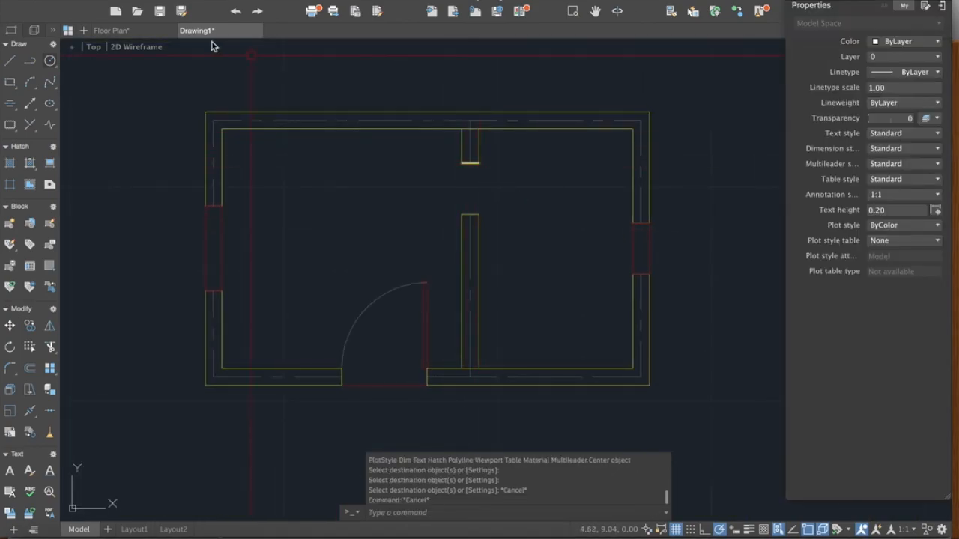
click(111, 30)
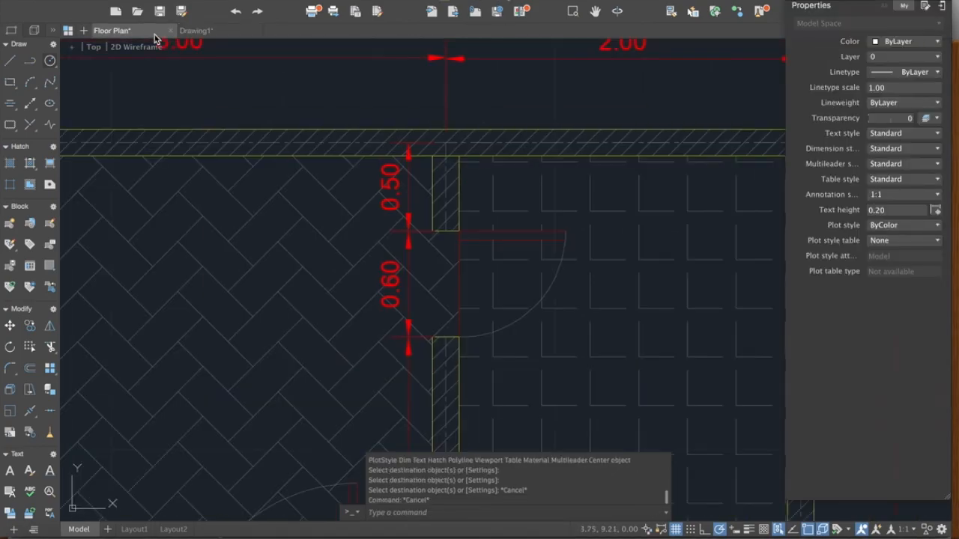
click(224, 31)
scroll(525, 165, up, 4)
key(Return)
key(Escape)
key(Escape)
scroll(477, 193, down, 4)
scroll(463, 198, up, 4)
middle_drag(295, 349, 357, 196)
scroll(322, 306, down, 3)
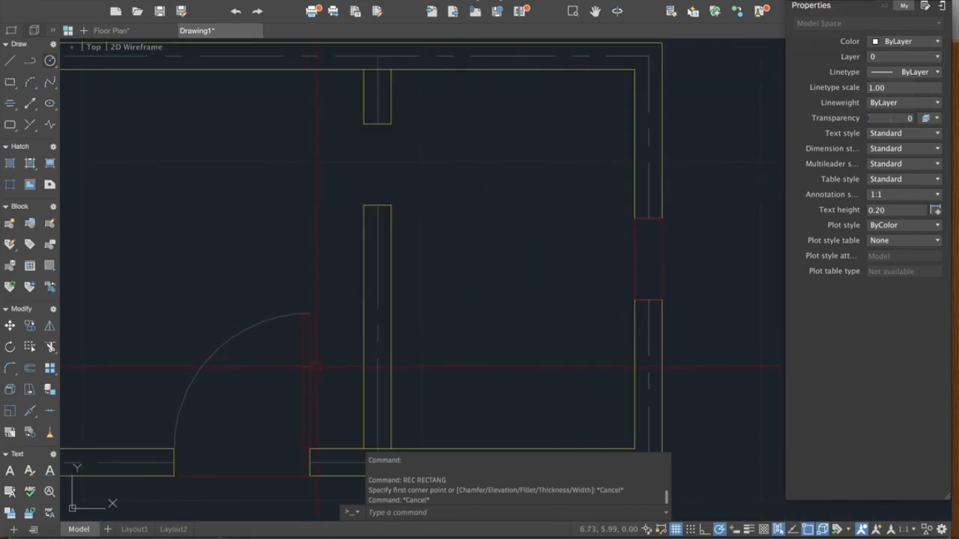
scroll(421, 180, up, 1)
scroll(425, 226, up, 2)
Draw a 0.05 by 0.6 rectangle for the interior door leaf.
text(R)
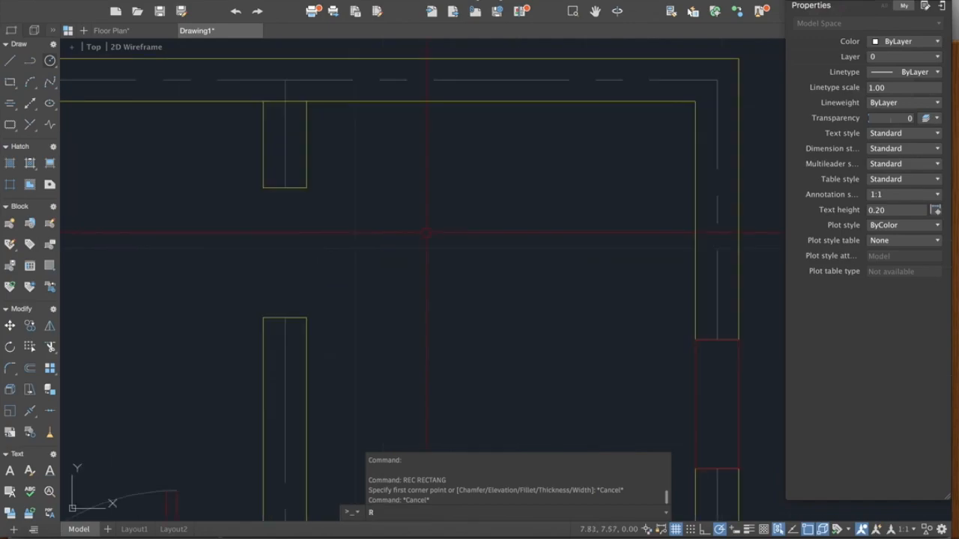
text(EC)
key(Return)
click(399, 177)
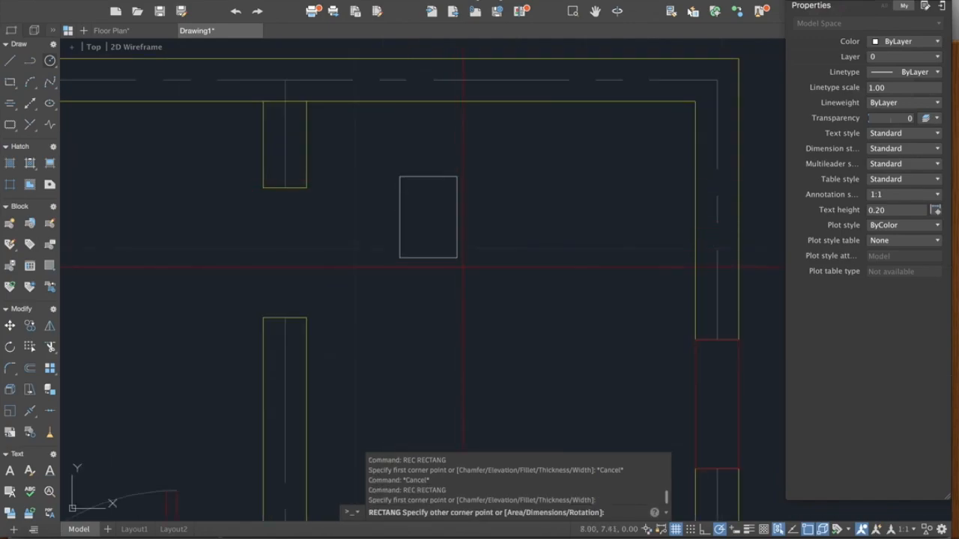
text(D)
key(Return)
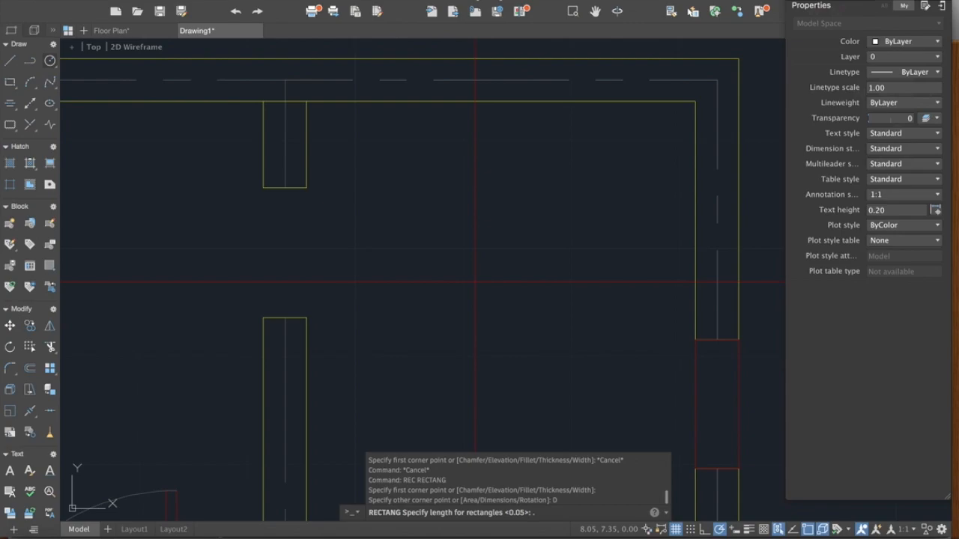
key(Return)
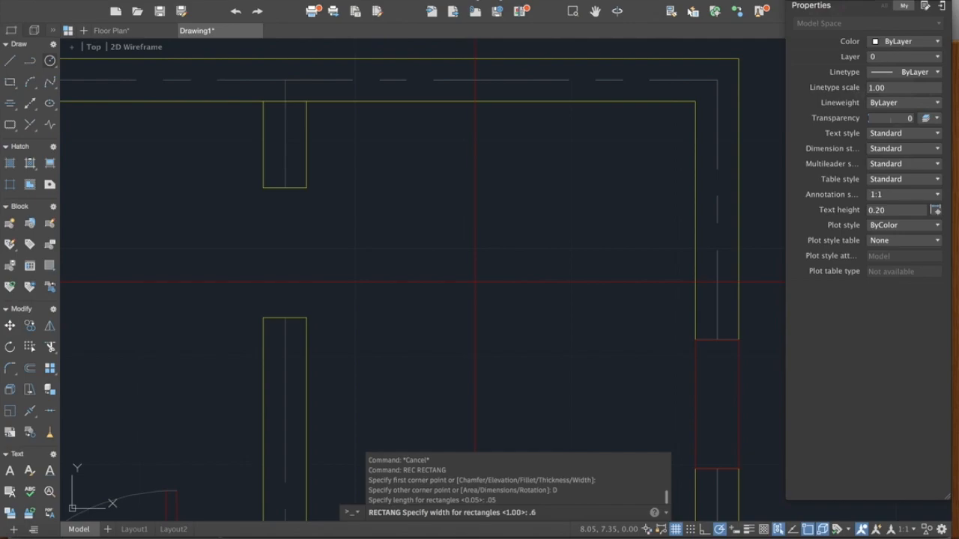
key(Return)
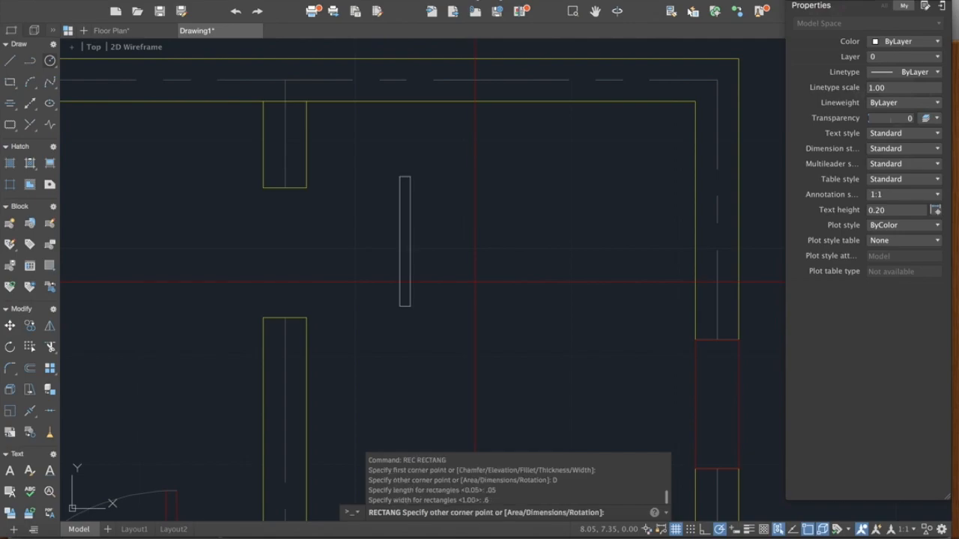
click(437, 259)
key(Return)
key(Escape)
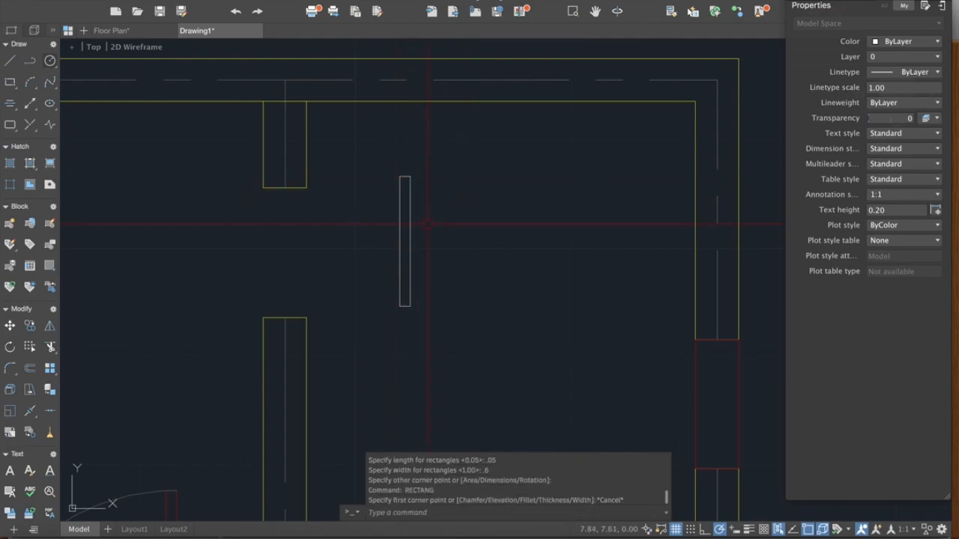
Rotate the door leaf rectangle 90 degrees to lie horizontally.
key(Escape)
drag(430, 224, 400, 223)
text(ro)
key(Return)
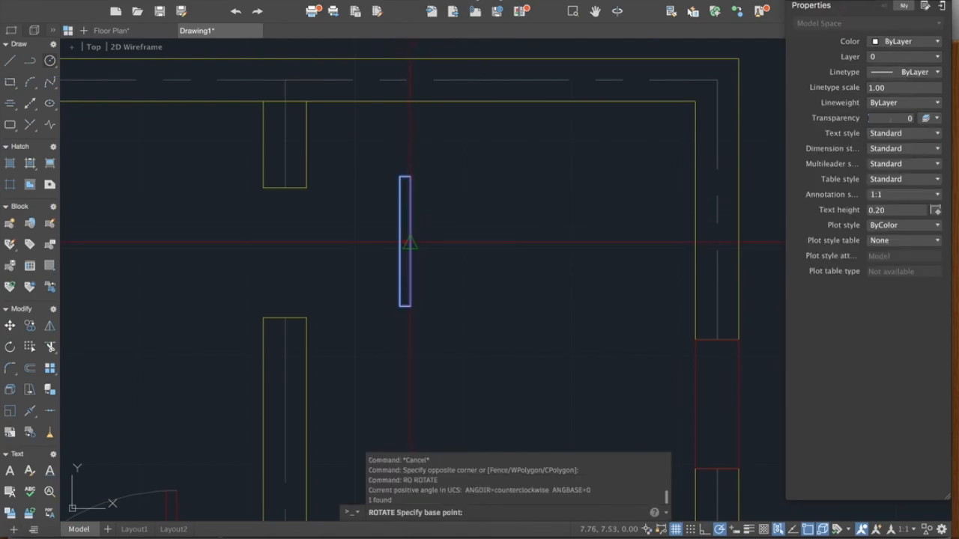
click(411, 242)
click(428, 321)
click(396, 293)
click(347, 217)
Move the door leaf so its corner sits at the interior opening's upper jamb.
scroll(347, 217, up, 3)
text(m)
key(Return)
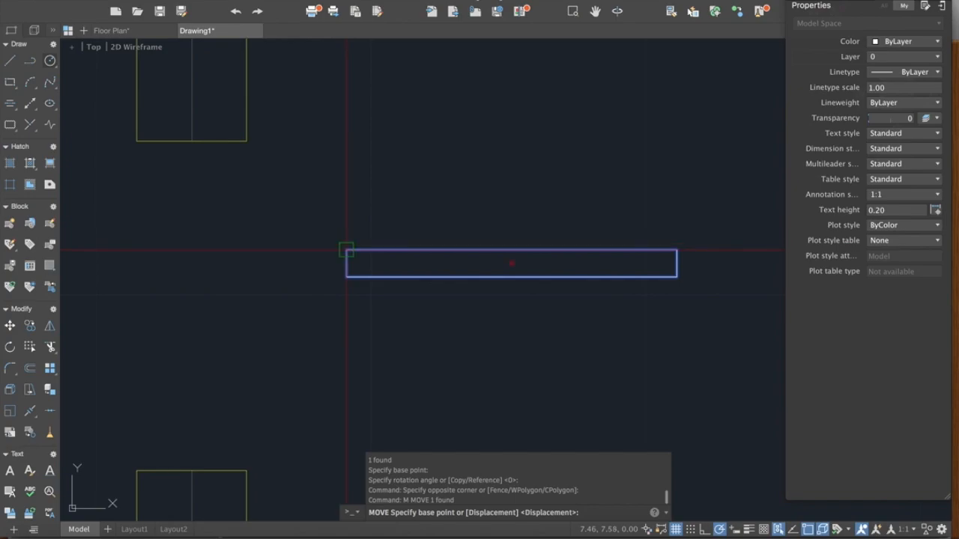
click(346, 249)
click(247, 141)
scroll(405, 236, down, 2)
scroll(405, 237, left, 3)
key(Escape)
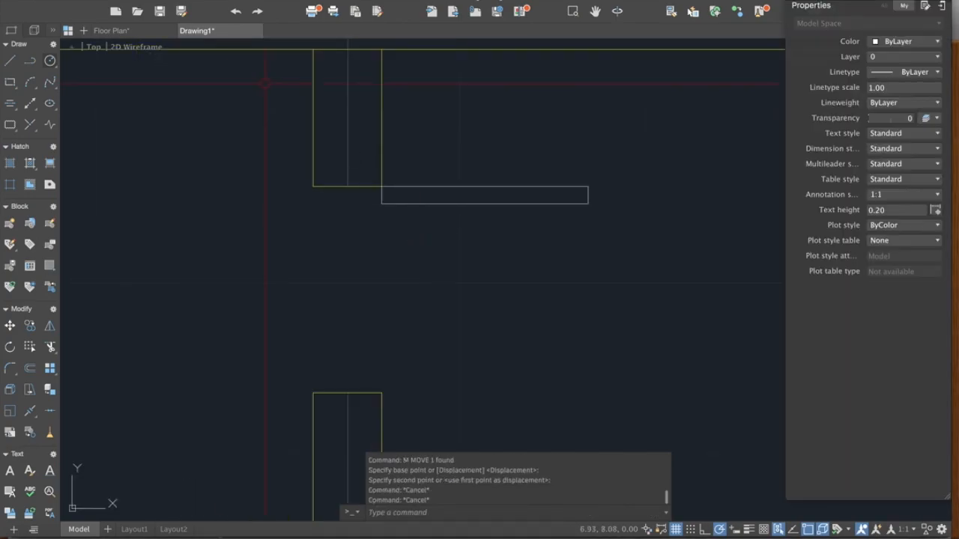
Compare the door leaf placement with the reference plan.
click(147, 34)
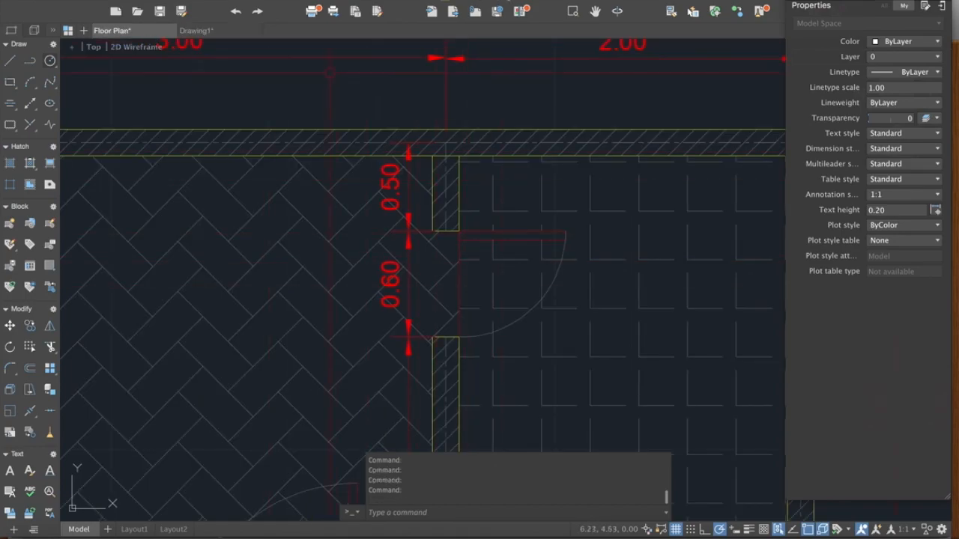
click(221, 31)
scroll(392, 203, up, 2)
Draw a circle centred at the leaf's hinge corner passing through the opening's lower jamb.
text(c)
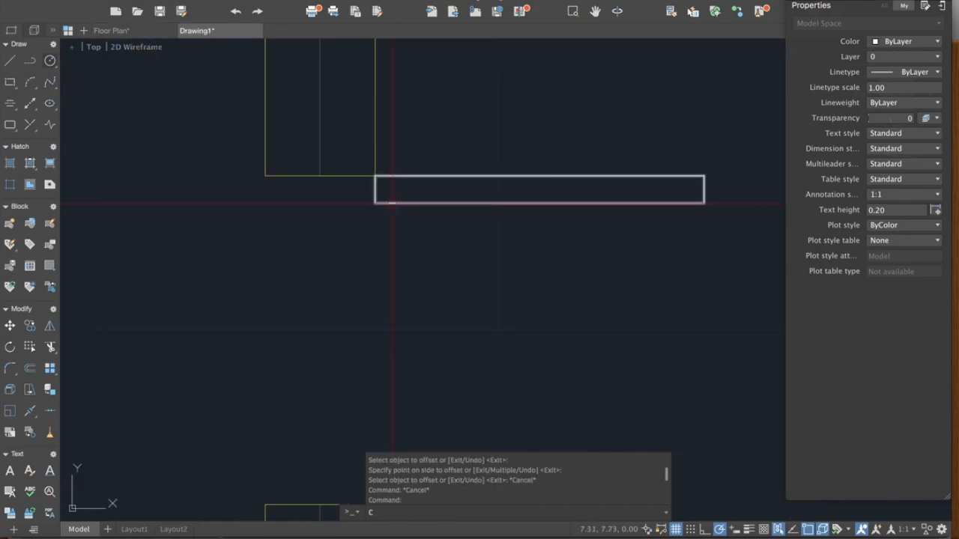
text(i)
key(Return)
click(375, 176)
scroll(378, 172, down, 2)
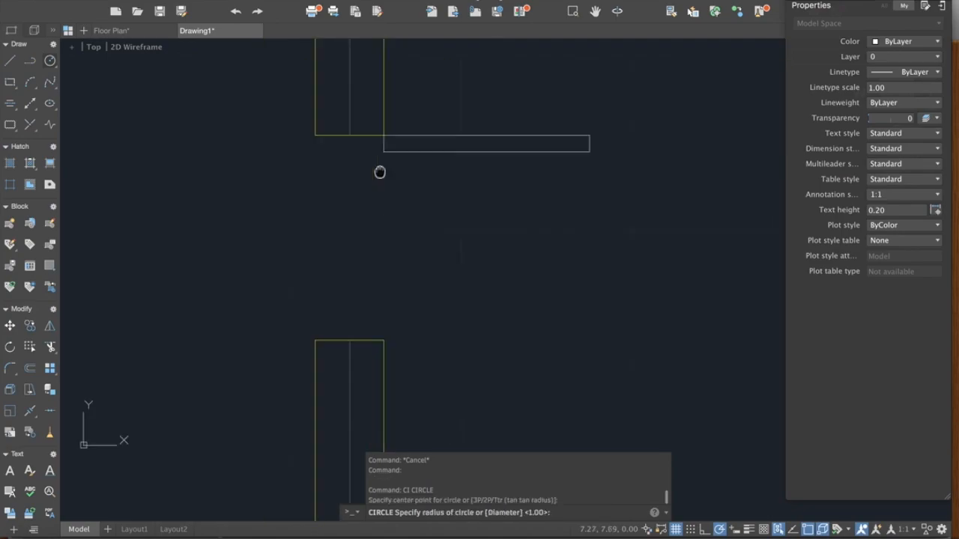
click(383, 339)
key(Escape)
key(Escape)
scroll(439, 384, down, 2)
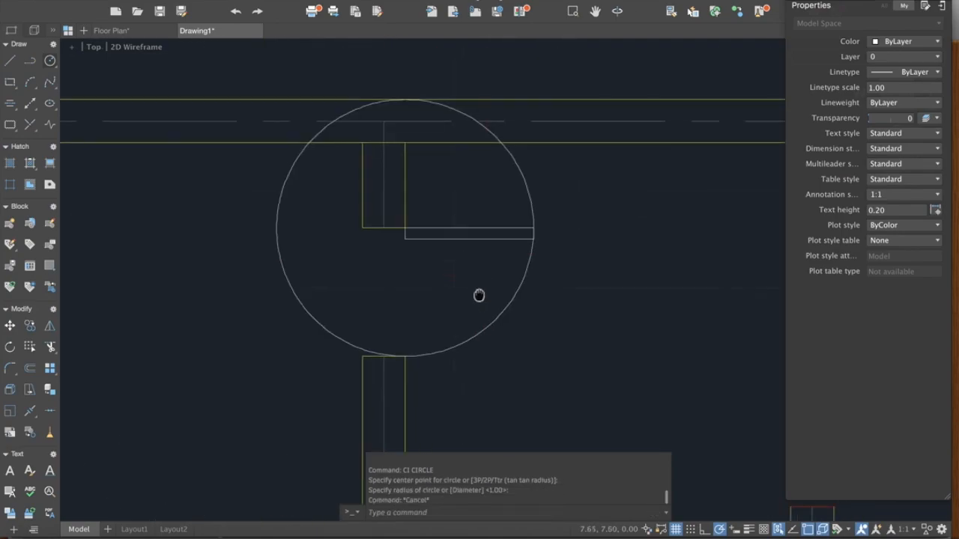
Trim the circle against the walls and leaf to leave the door swing arc.
text(tr)
key(Return)
click(529, 202)
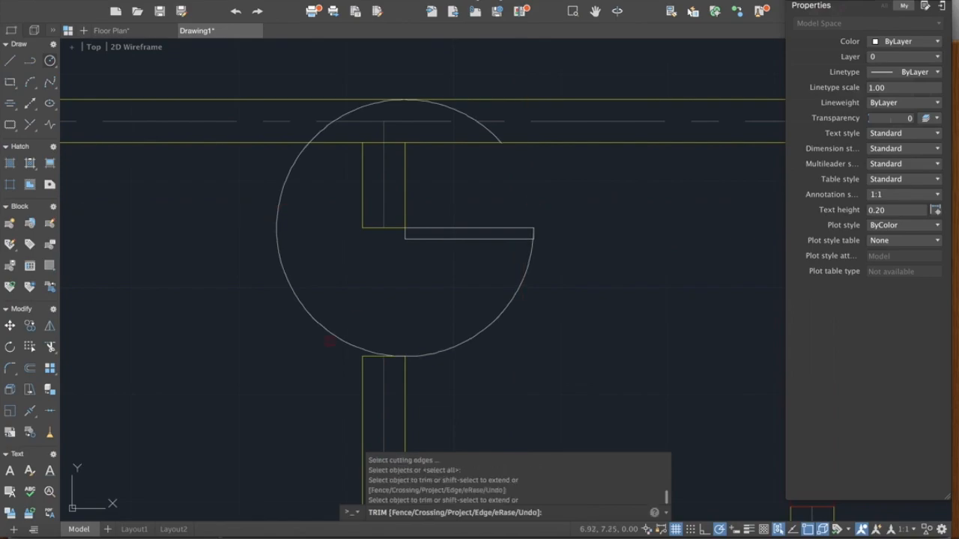
click(278, 247)
key(Escape)
Erase the leftover circle segment outside the doorway.
click(488, 133)
text(e)
key(Return)
scroll(442, 249, down, 3)
Match the new door leaf to the existing door leaf's properties.
middle_drag(442, 249, 476, 107)
text(MA)
key(Return)
click(370, 315)
middle_drag(454, 174, 398, 265)
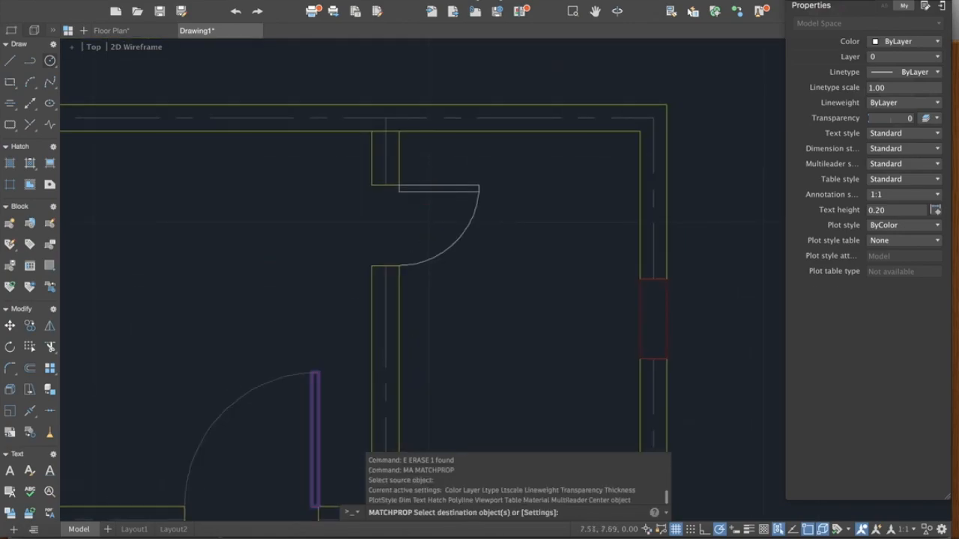
scroll(436, 197, up, 3)
click(422, 159)
click(417, 213)
middle_drag(420, 223, 471, 114)
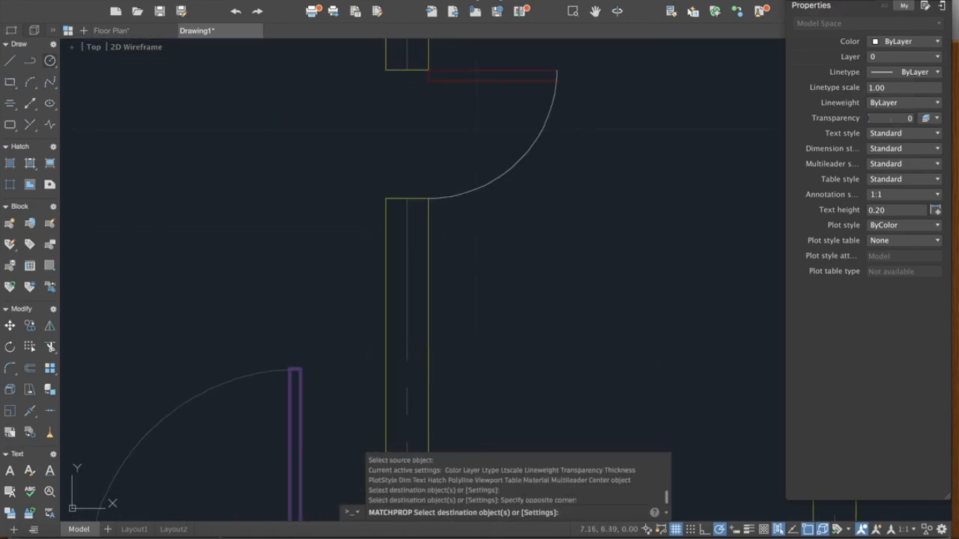
key(Escape)
key(Escape)
Match the new swing arc to the existing door swing's properties.
key(Return)
click(259, 373)
click(497, 224)
click(449, 158)
key(Escape)
key(Escape)
scroll(453, 158, down, 3)
middle_drag(458, 162, 484, 111)
key(Escape)
middle_drag(390, 171, 362, 244)
scroll(407, 163, up, 3)
text(l)
key(Return)
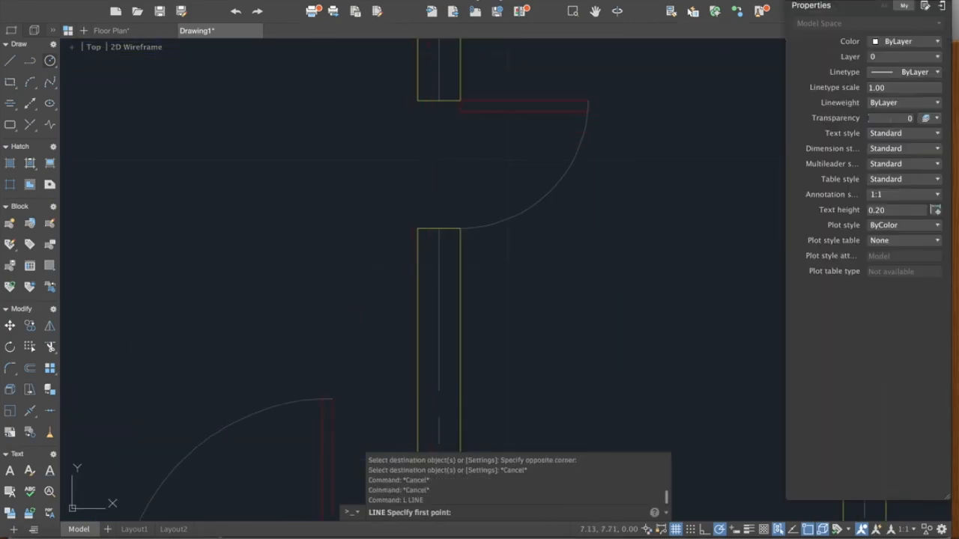
click(454, 159)
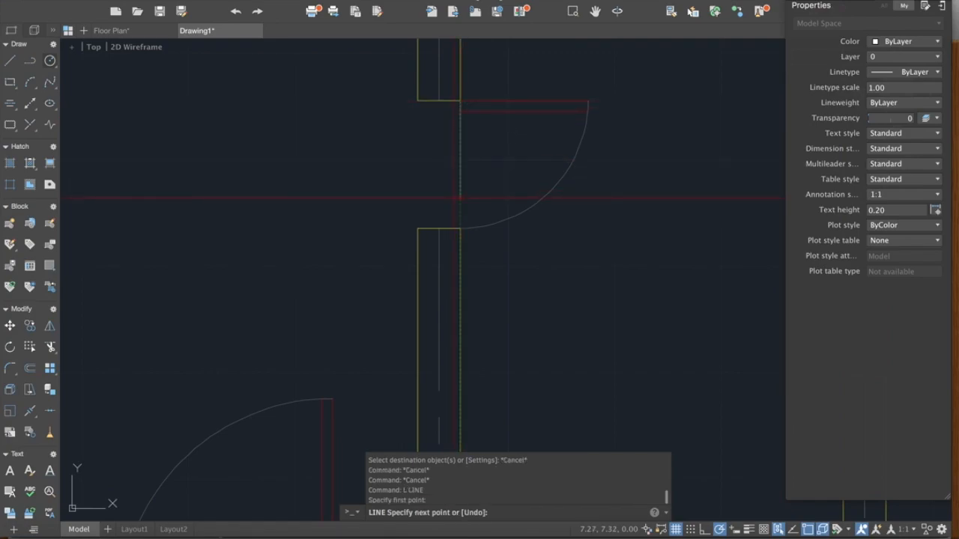
key(Escape)
key(Escape)
scroll(491, 178, down, 3)
scroll(575, 93, up, 3)
Match the remaining interior door line to the door leaf's properties.
text(ma)
key(Return)
click(480, 159)
click(422, 194)
key(Escape)
scroll(547, 214, down, 5)
middle_drag(649, 204, 609, 213)
scroll(559, 230, up, 3)
scroll(592, 241, down, 3)
middle_drag(611, 260, 387, 270)
scroll(544, 273, down, 4)
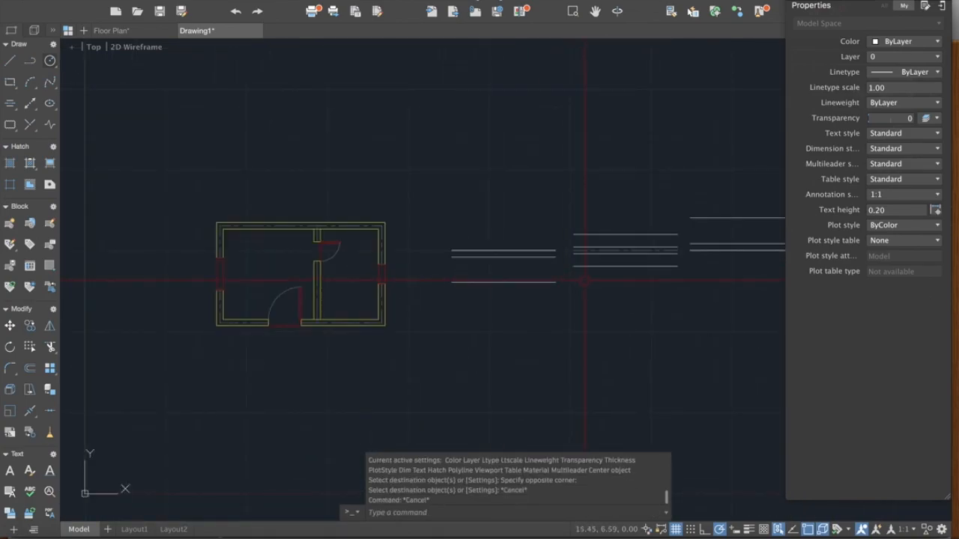
Erase the stray construction lines lying beside the plan.
click(732, 315)
click(510, 199)
text(e)
key(Return)
scroll(424, 250, up, 2)
scroll(428, 271, up, 2)
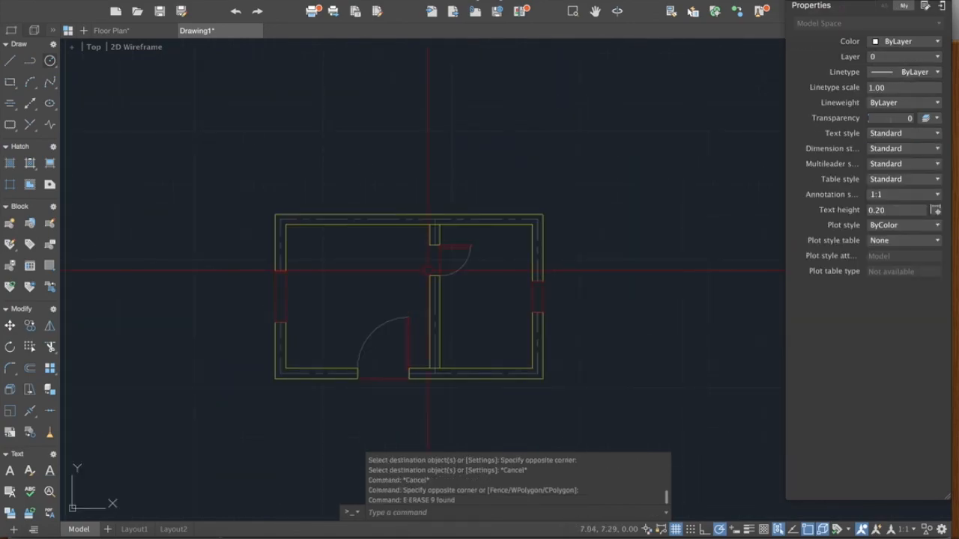
scroll(411, 319, up, 2)
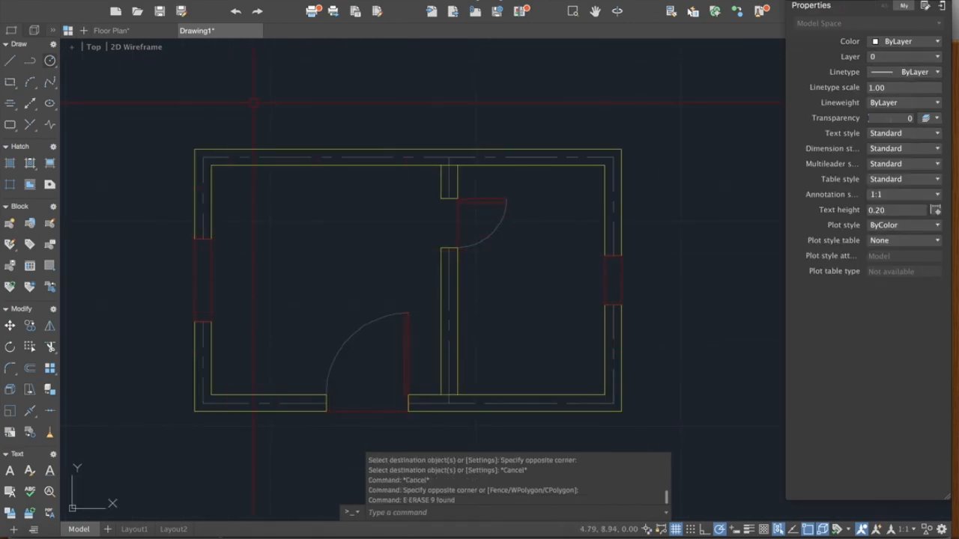
Examine the reference plan's dimensions and room hatch properties.
click(114, 30)
scroll(445, 59, down, 5)
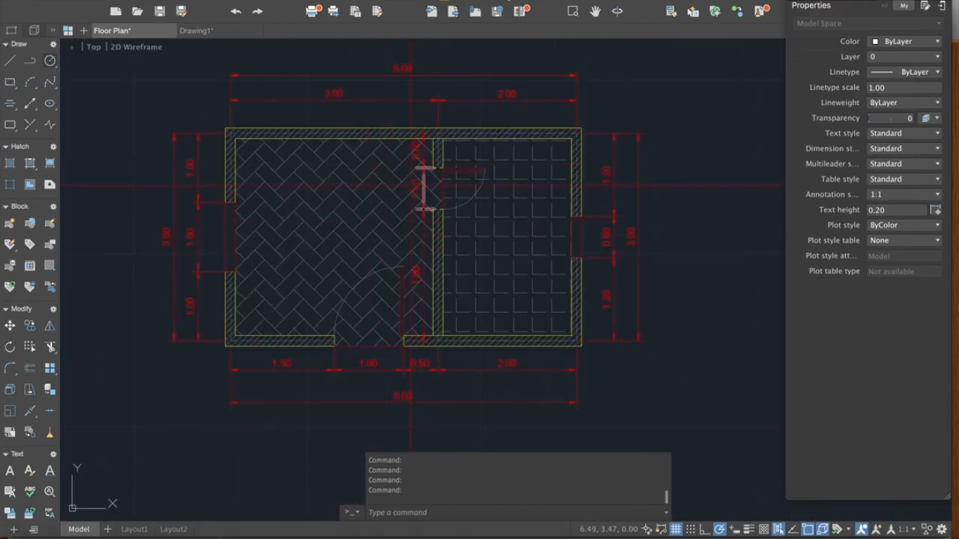
key(Escape)
click(346, 197)
key(Escape)
click(512, 230)
click(512, 230)
key(Escape)
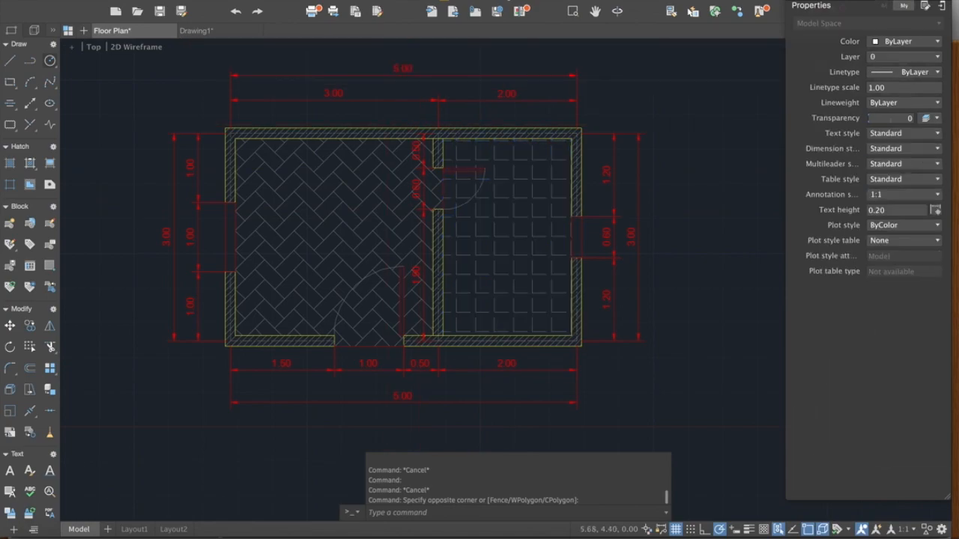
scroll(339, 129, up, 2)
scroll(311, 131, up, 2)
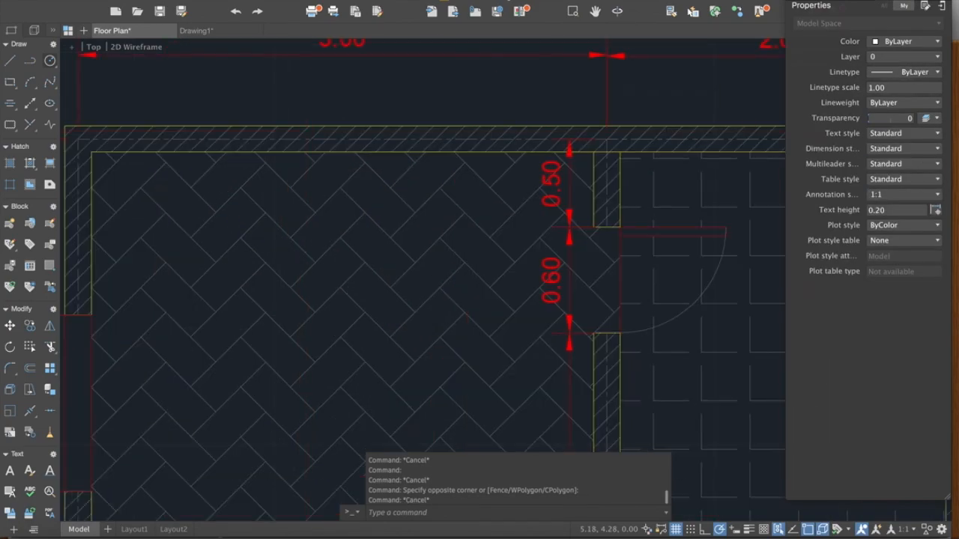
click(311, 132)
scroll(520, 315, down, 5)
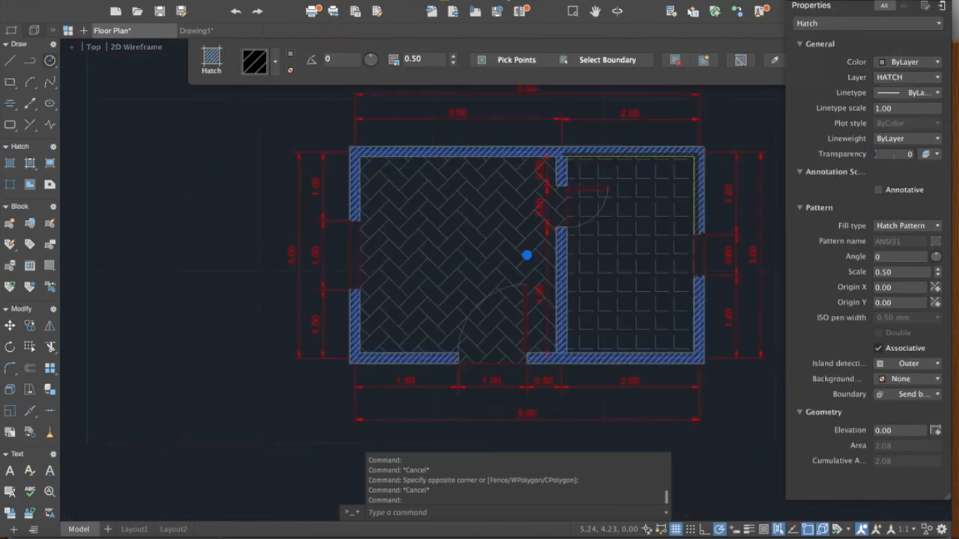
key(Escape)
scroll(513, 168, up, 2)
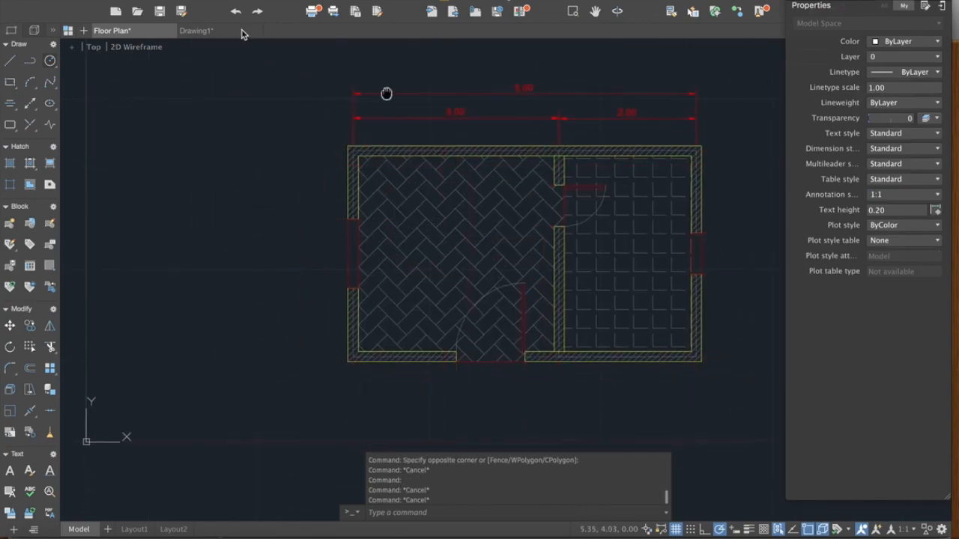
click(191, 30)
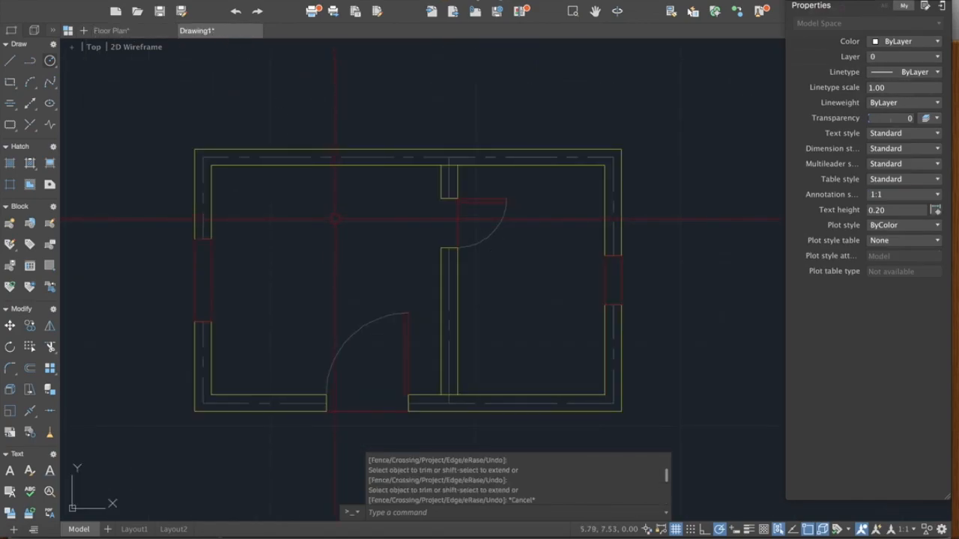
text(H)
key(Escape)
key(Escape)
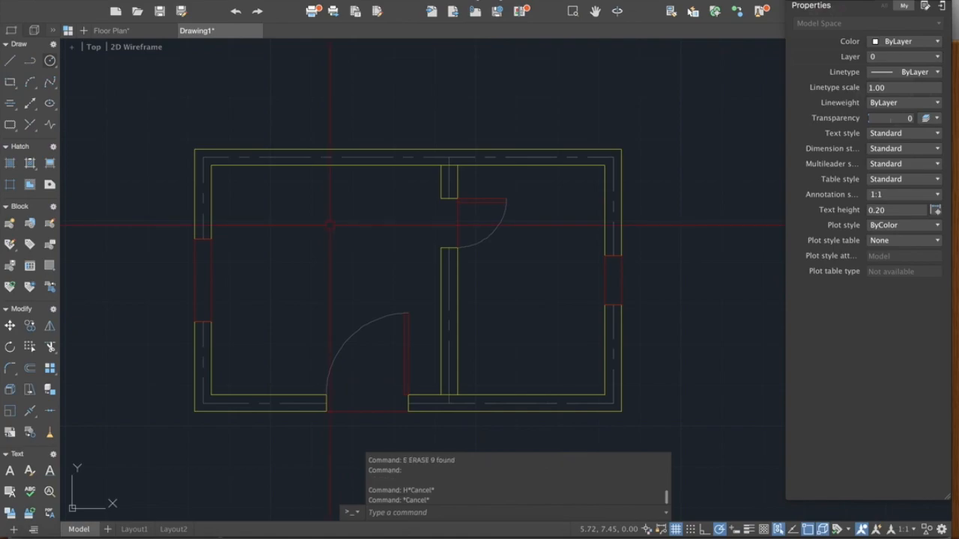
Hatch the left room and its entrance doorway area with the default pattern.
text(H)
key(Return)
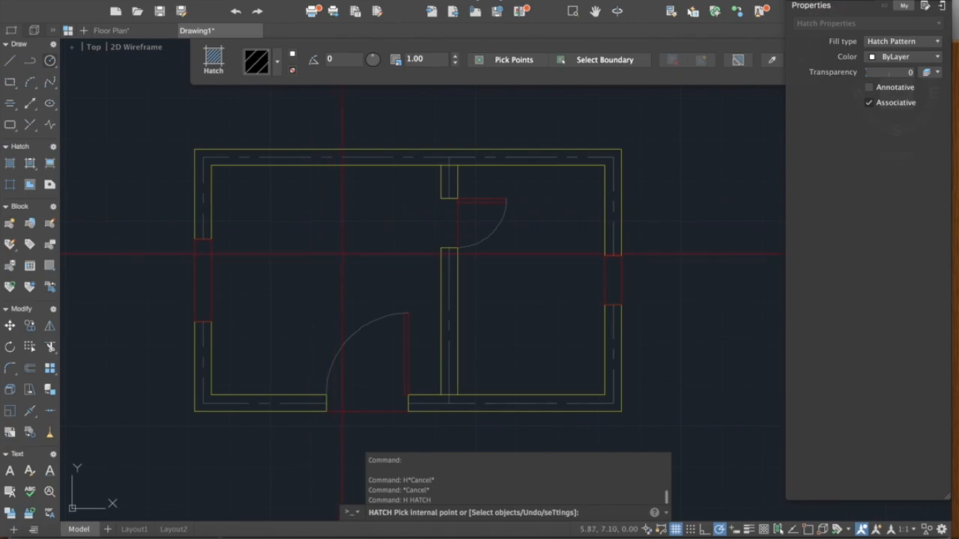
click(343, 265)
click(375, 382)
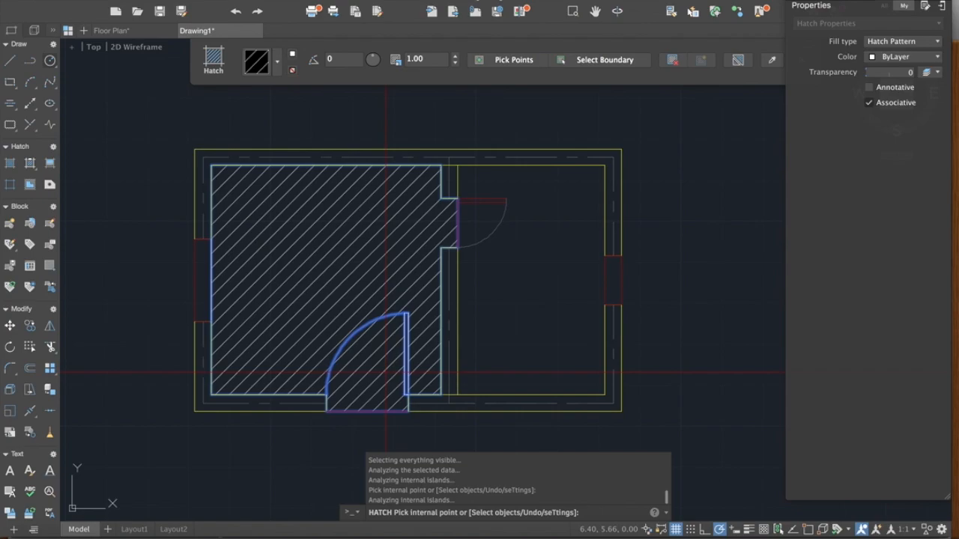
key(Return)
Inspect the new hatch around the room and entrance door.
scroll(369, 427, up, 6)
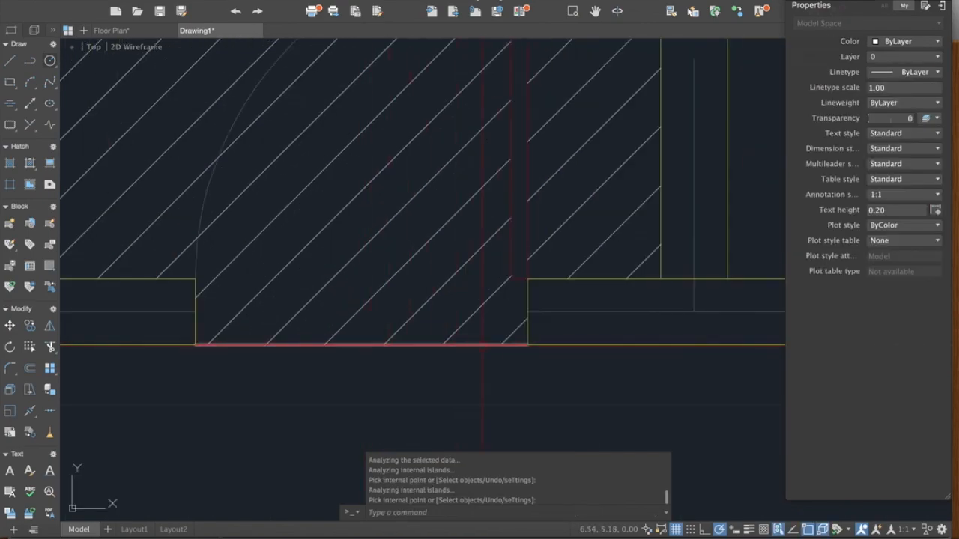
scroll(390, 386, down, 6)
scroll(381, 298, down, 3)
scroll(397, 223, up, 3)
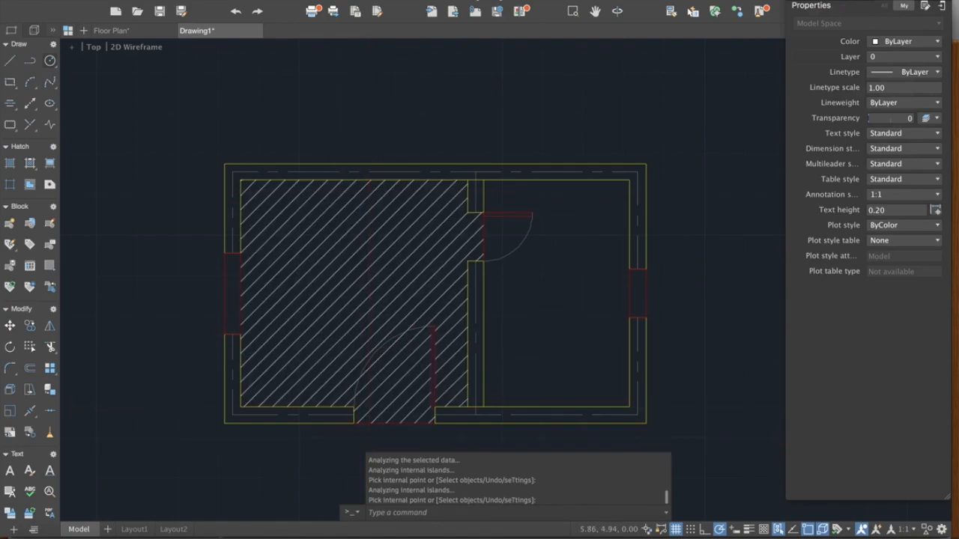
scroll(373, 435, up, 4)
scroll(352, 400, down, 6)
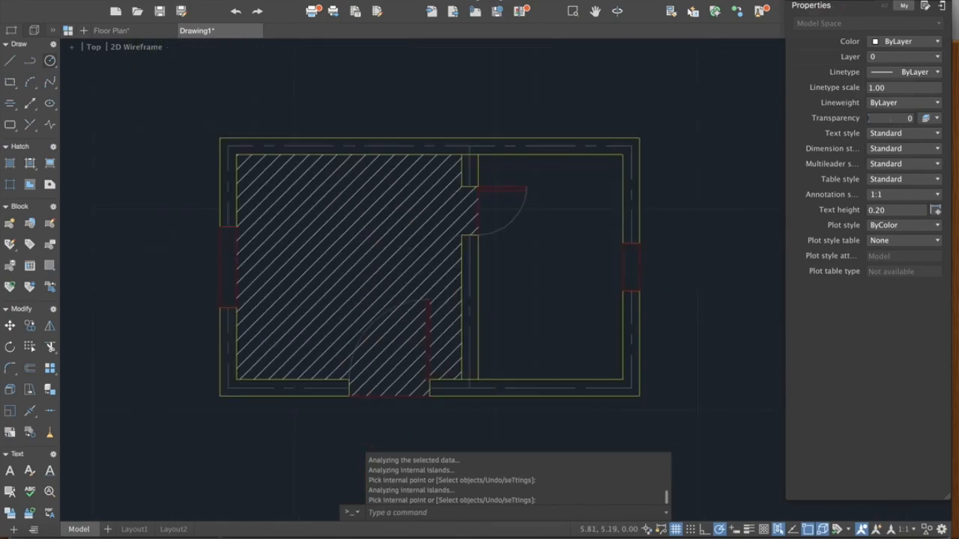
scroll(366, 228, up, 5)
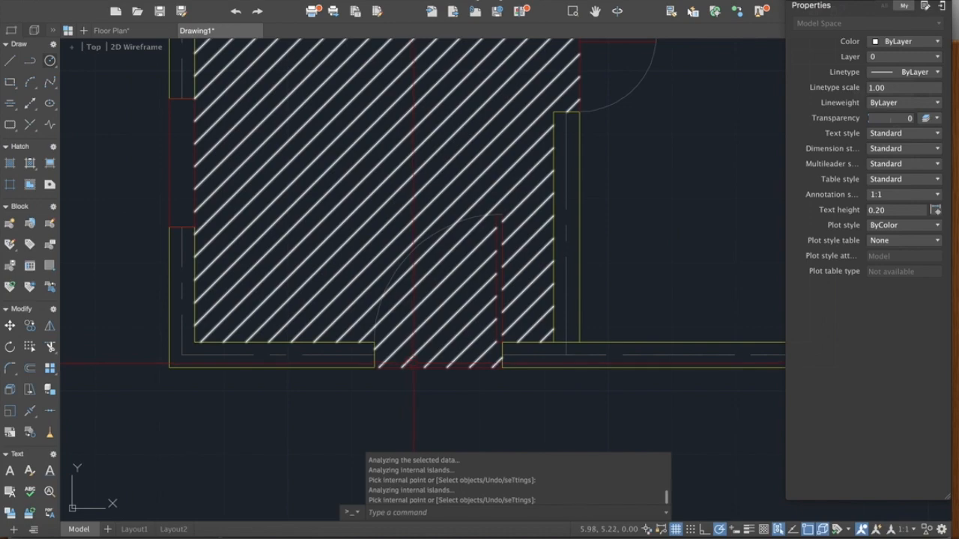
scroll(416, 372, down, 3)
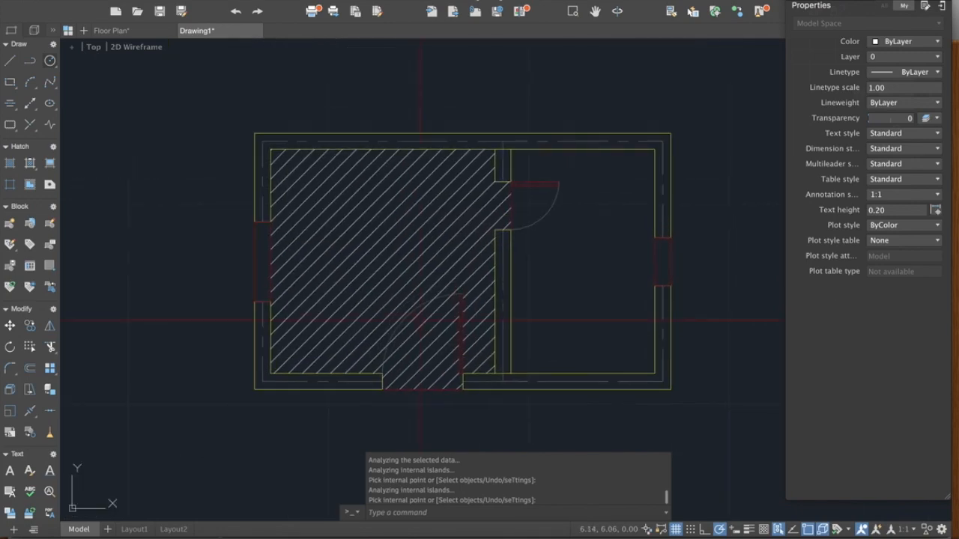
Change the left room's hatch pattern to AR-HBONE from the hatch library.
click(379, 215)
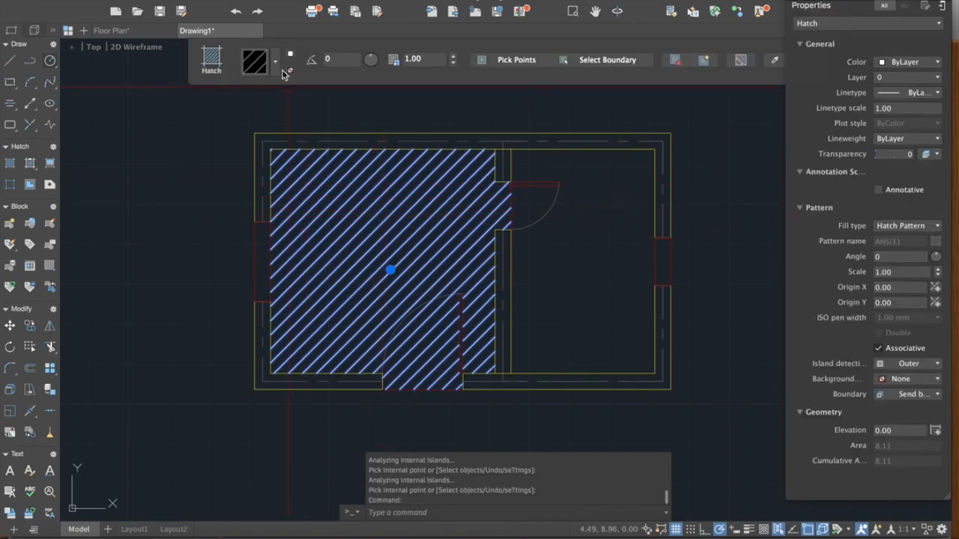
click(275, 66)
click(256, 88)
click(196, 236)
scroll(182, 245, down, 1)
scroll(181, 243, down, 6)
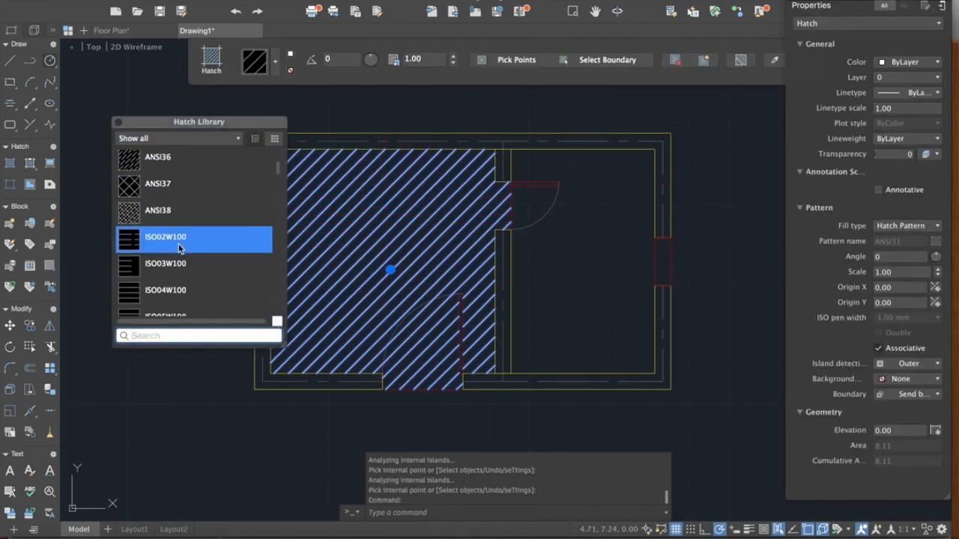
scroll(178, 249, down, 15)
scroll(179, 247, up, 5)
scroll(179, 244, down, 6)
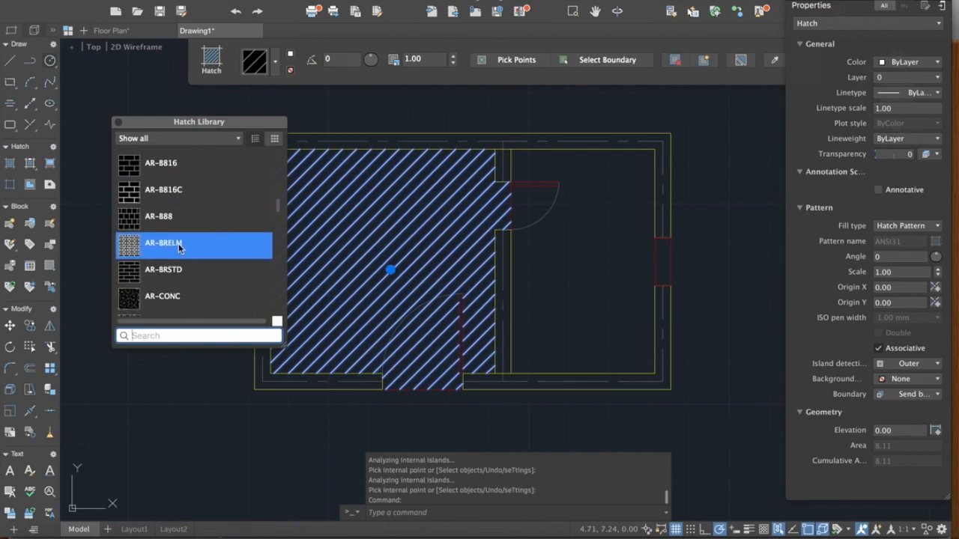
scroll(178, 244, down, 2)
click(180, 248)
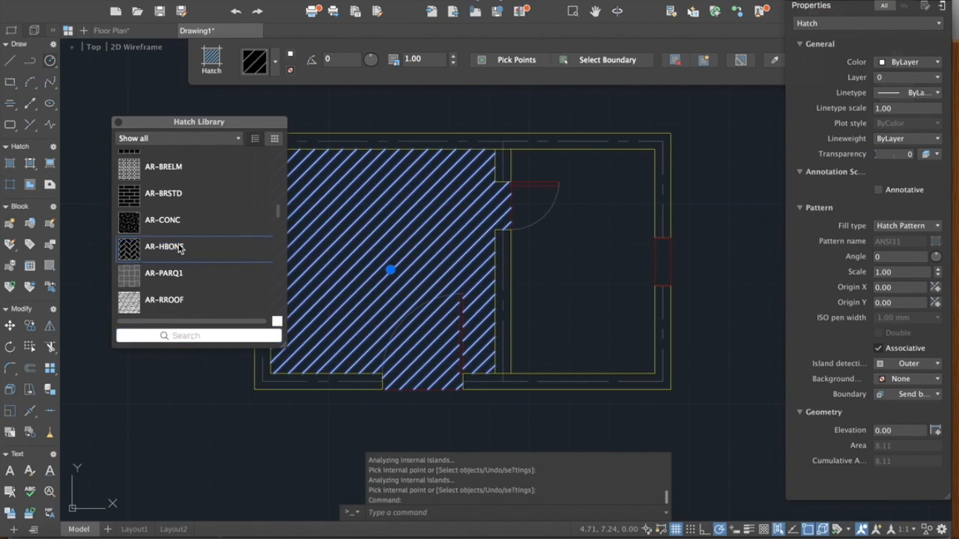
scroll(514, 274, down, 2)
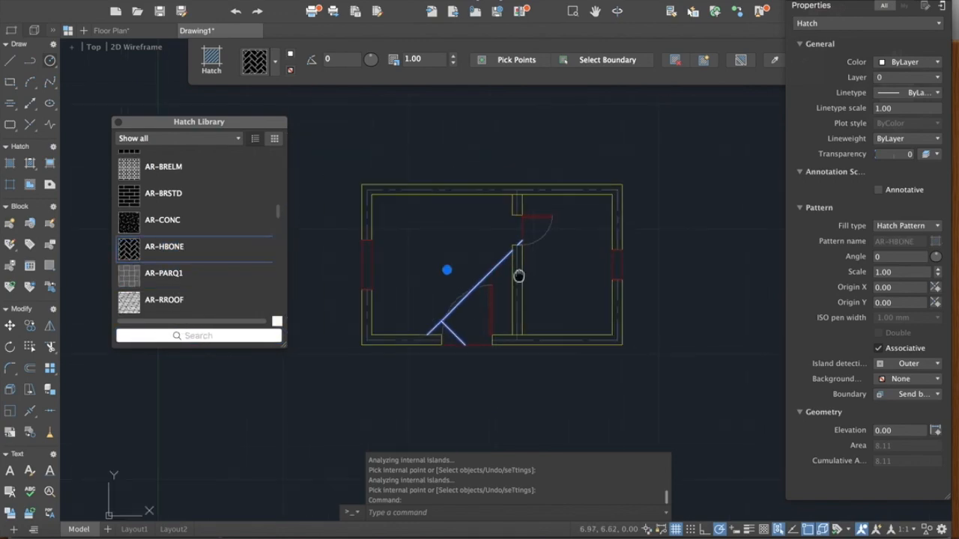
scroll(397, 255, up, 2)
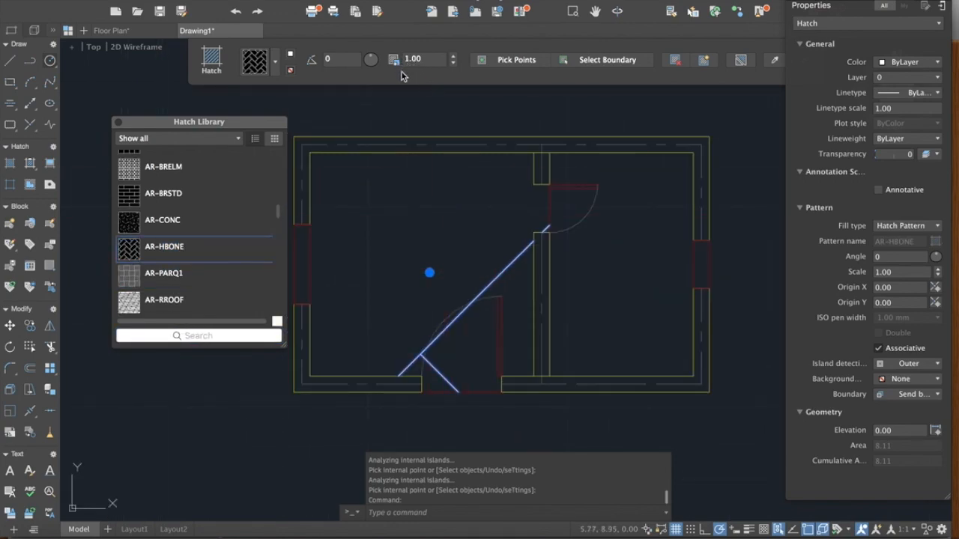
scroll(554, 213, down, 2)
scroll(545, 242, up, 2)
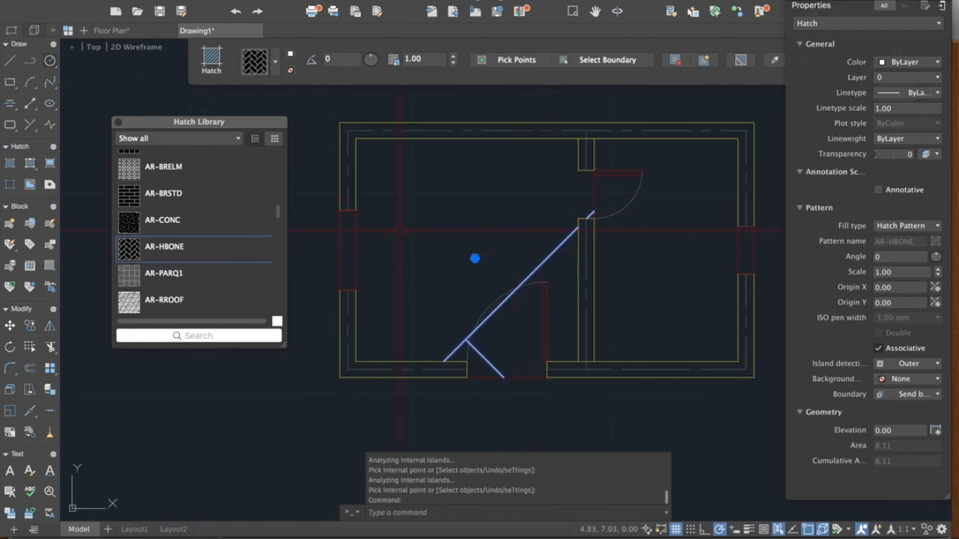
mouse_move(169, 127)
mouse_down()
mouse_move(112, 60)
mouse_move(76, 48)
mouse_move(92, 60)
mouse_move(73, 61)
mouse_up()
key(Return)
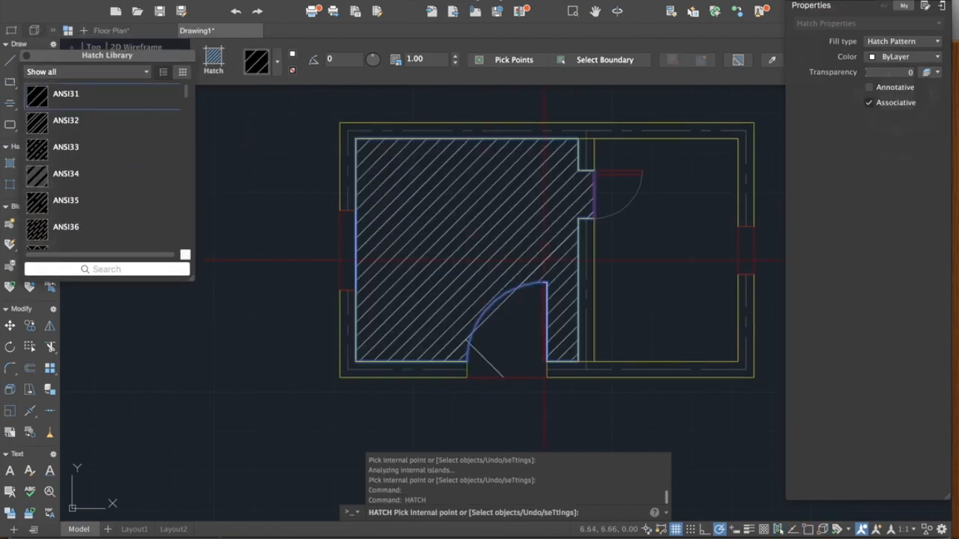
click(506, 249)
key(Escape)
key(Escape)
key(ctrl+z)
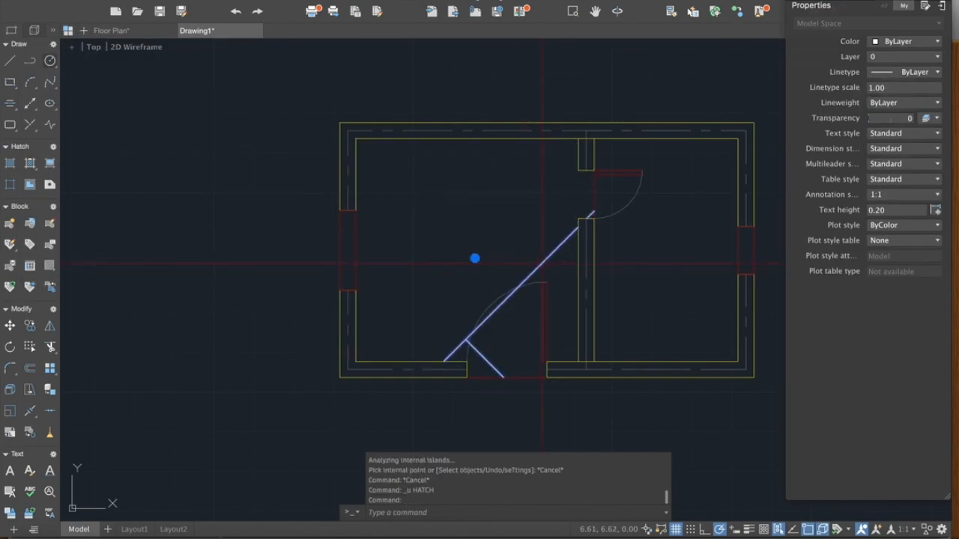
Set the left room hatch's scale to 0.05.
key(Return)
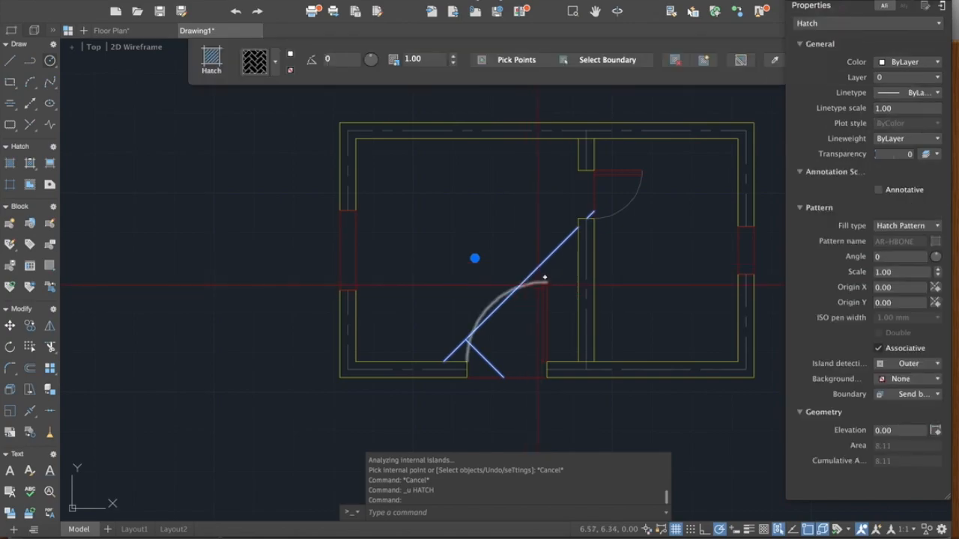
click(432, 63)
text(.5)
key(Return)
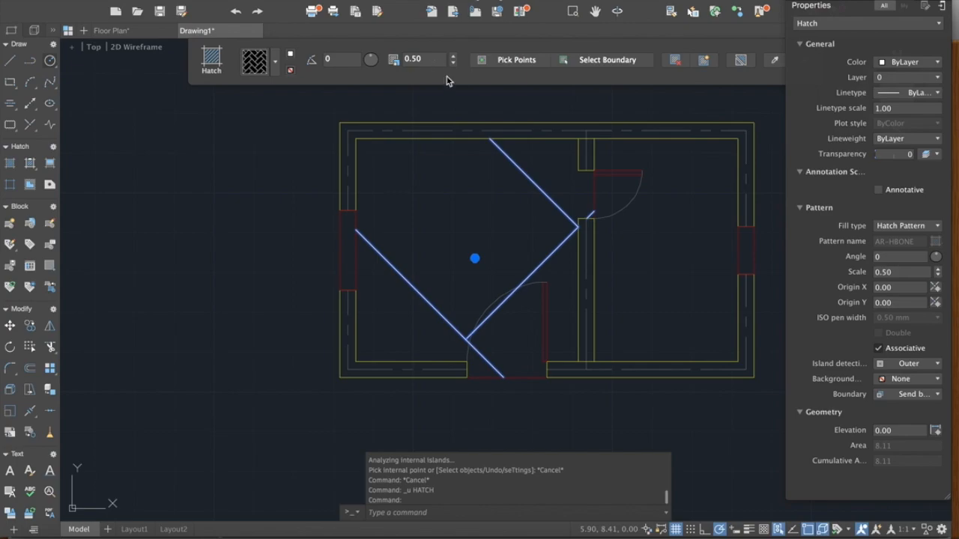
click(441, 65)
text(.1)
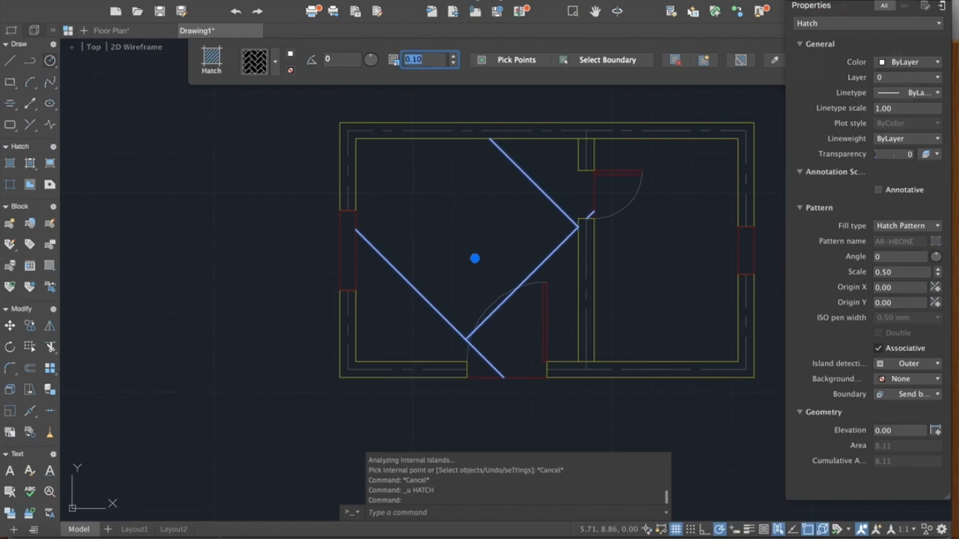
key(Return)
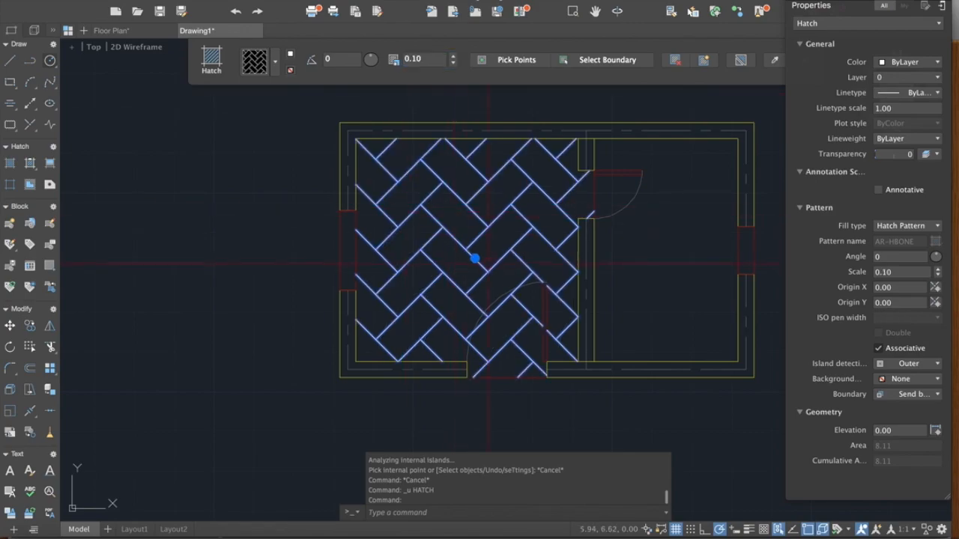
click(430, 63)
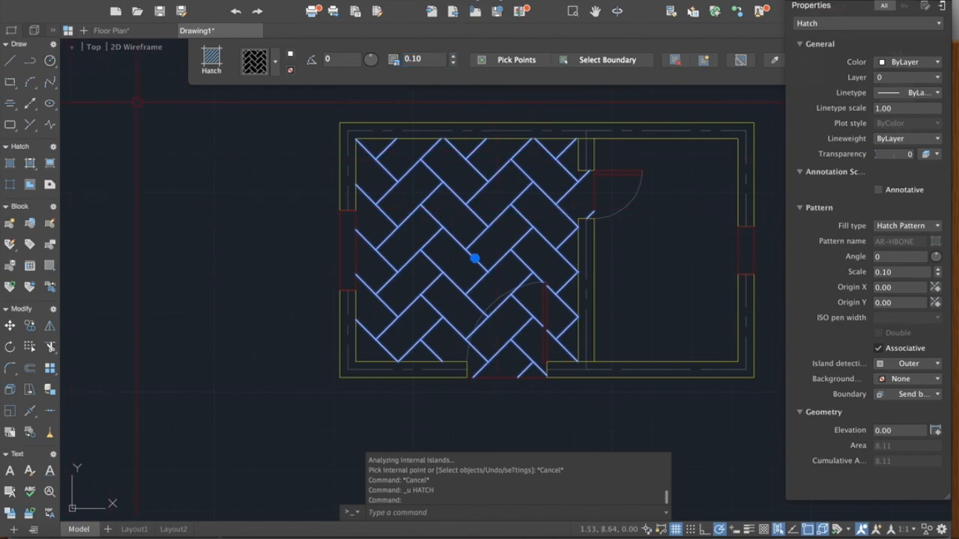
click(429, 66)
key(BackSpace)
key(Return)
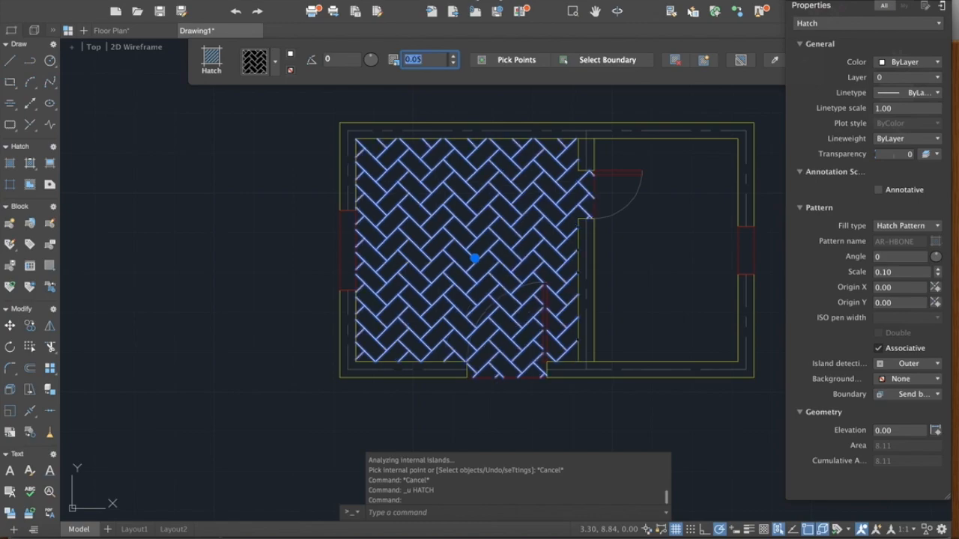
key(Escape)
key(Escape)
key(Escape)
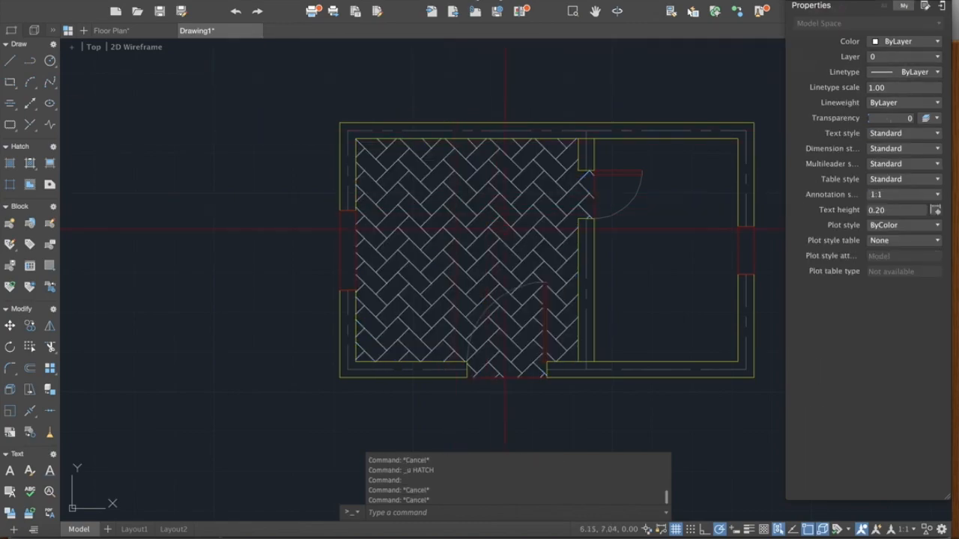
scroll(613, 205, up, 3)
scroll(447, 241, down, 3)
key(Escape)
scroll(442, 238, up, 3)
key(Escape)
scroll(442, 233, down, 2)
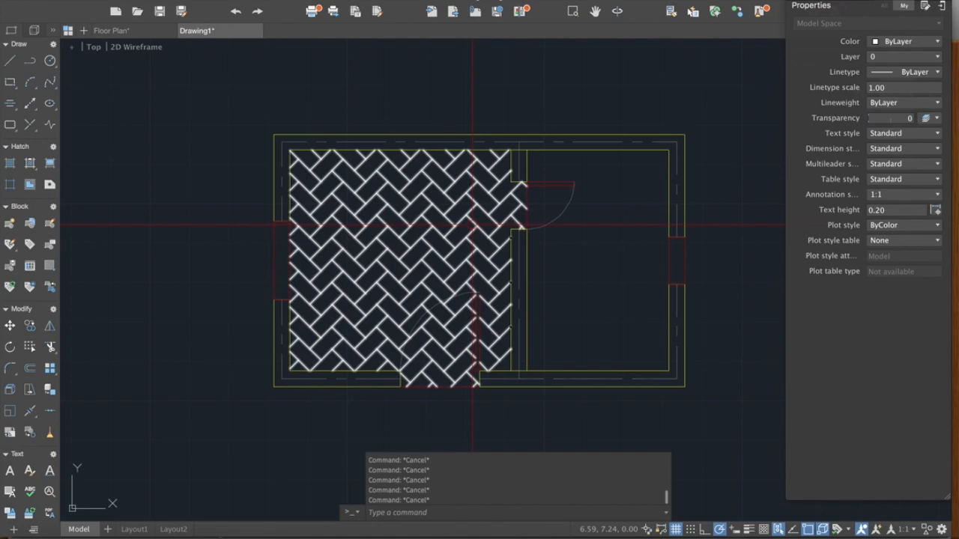
Open the layer manager and modify the HATCH layer's properties.
text(LA)
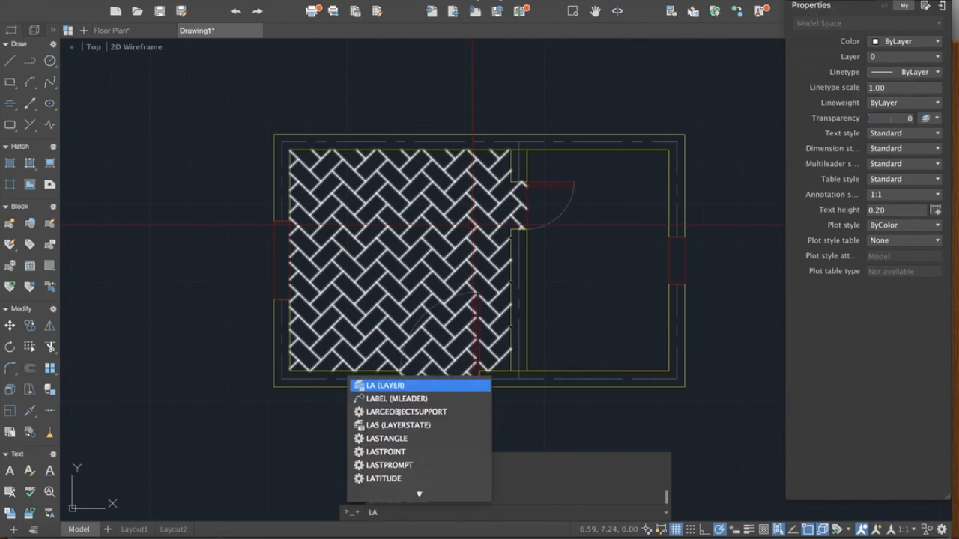
key(Return)
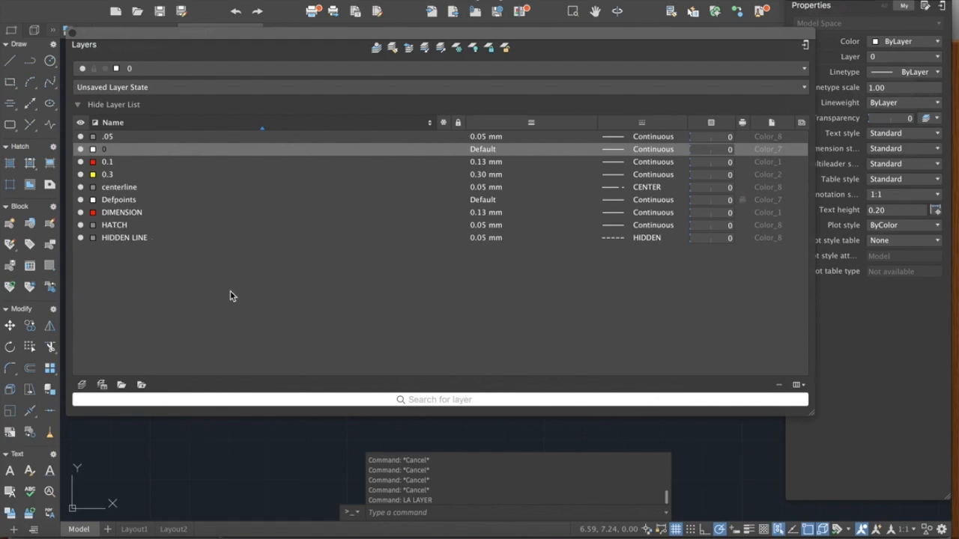
click(135, 225)
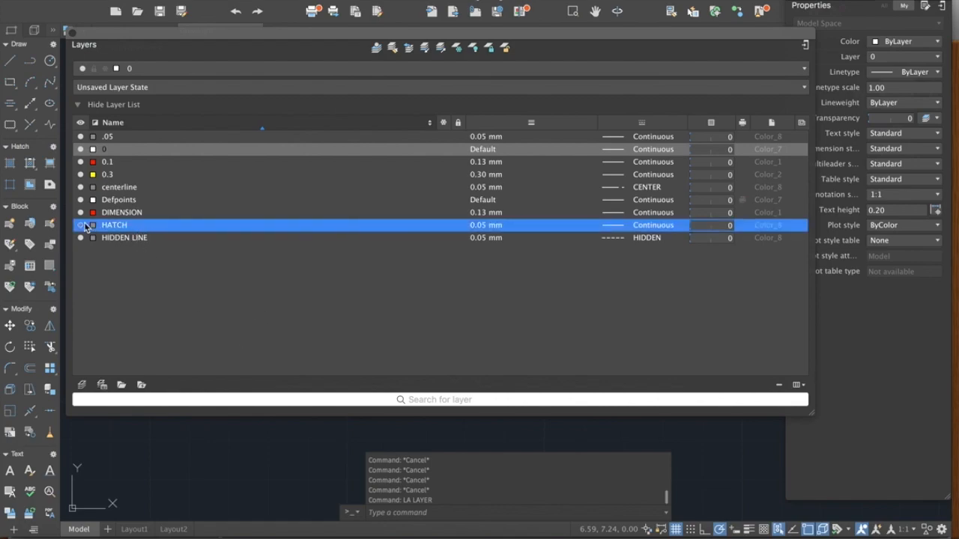
click(92, 225)
key(Down)
key(Down)
key(Down)
key(Down)
key(Down)
key(Down)
key(Down)
key(Return)
click(475, 227)
click(76, 46)
middle_drag(463, 248, 385, 236)
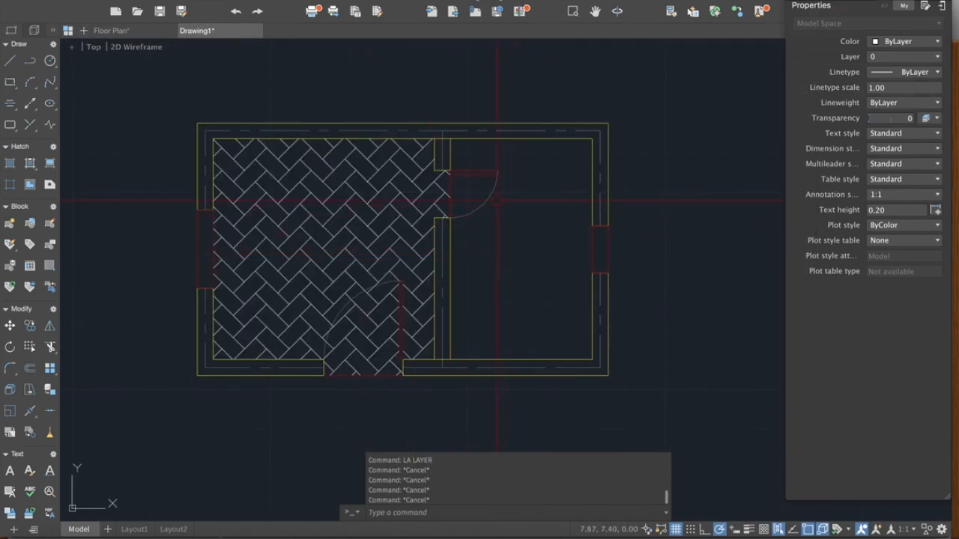
Hatch the right room, including its door swing area, with the default pattern.
text(H)
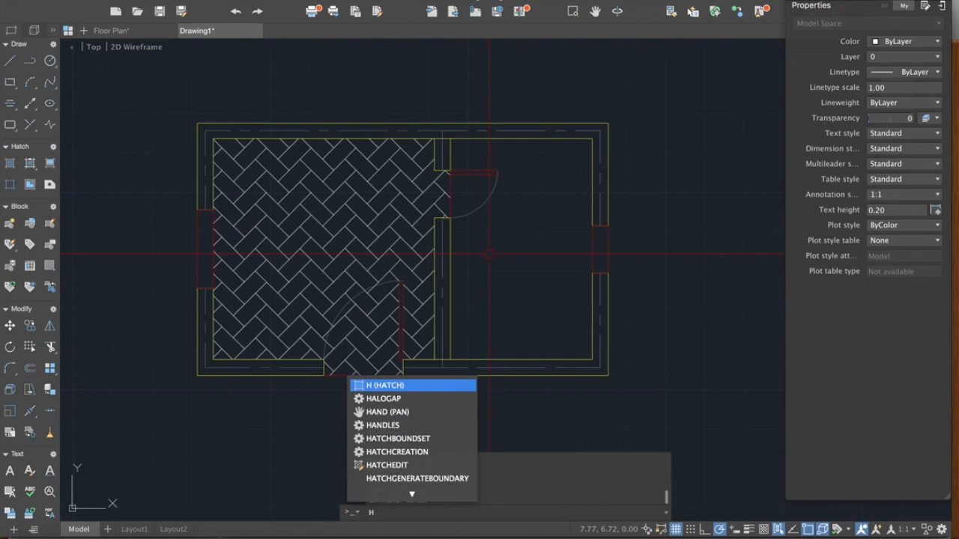
key(Return)
click(535, 221)
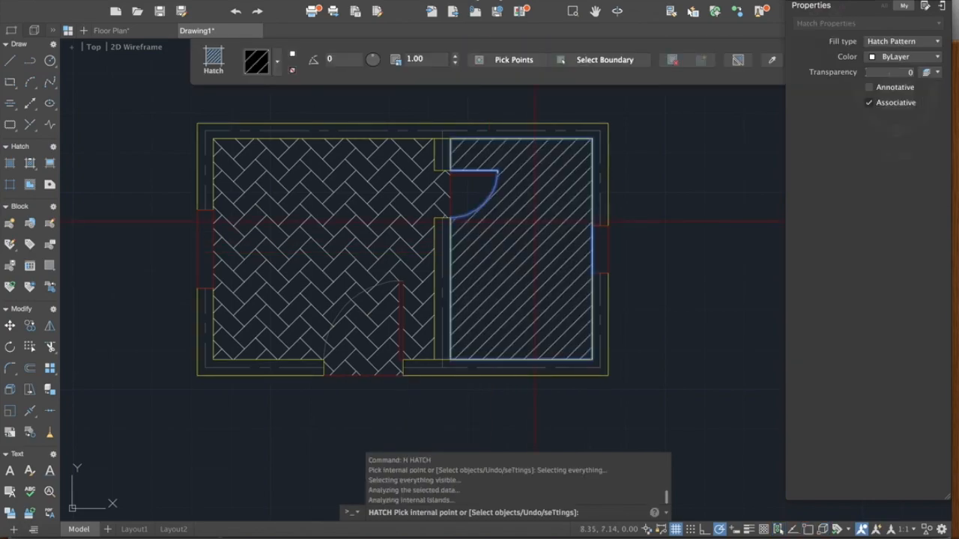
scroll(489, 200, up, 6)
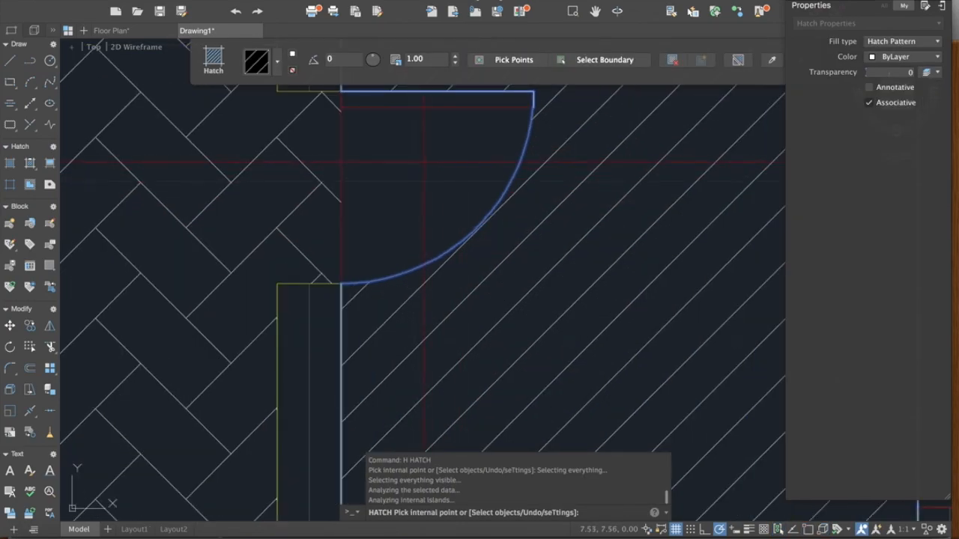
middle_drag(424, 162, 407, 200)
scroll(403, 209, down, 2)
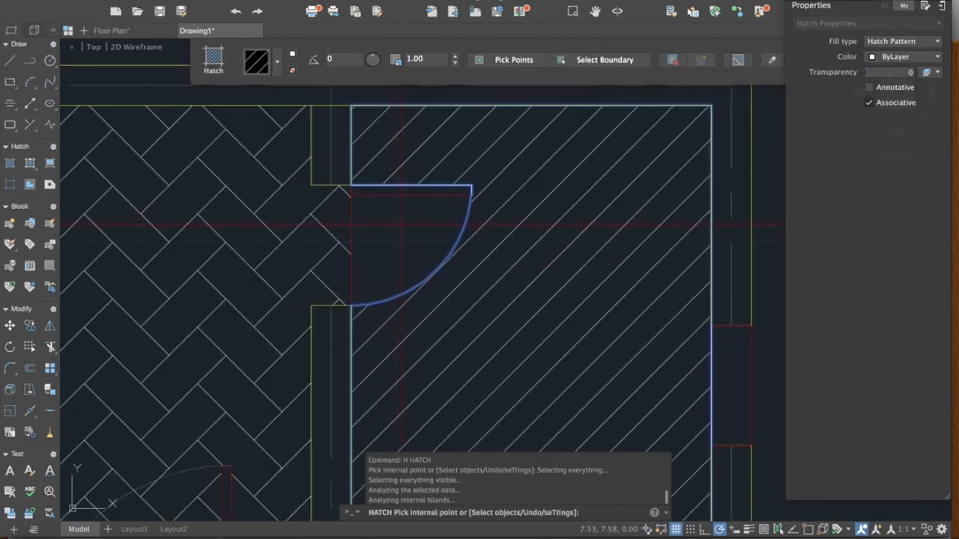
scroll(499, 275, down, 4)
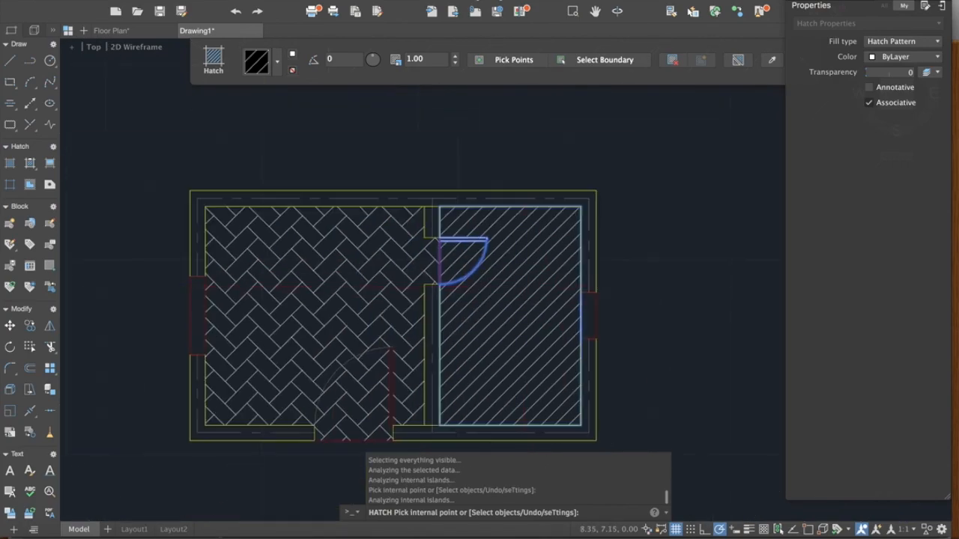
key(Return)
Change the right room's hatch pattern to ANGLE from the hatch library.
click(510, 315)
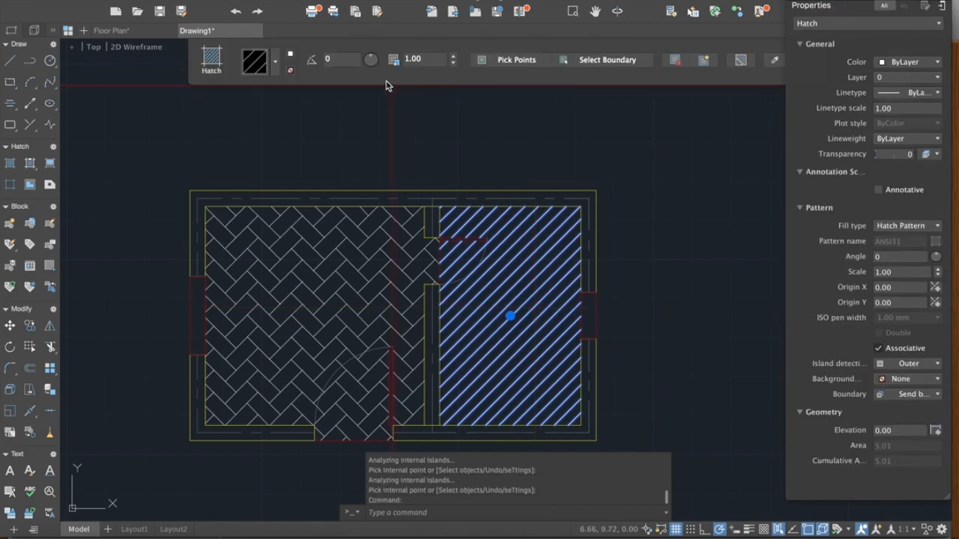
click(279, 64)
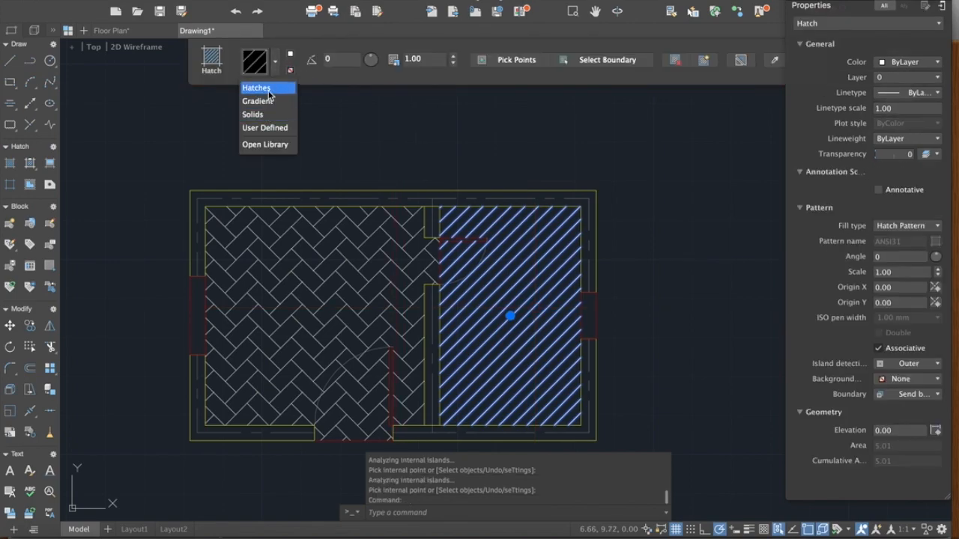
click(255, 88)
scroll(45, 188, down, 5)
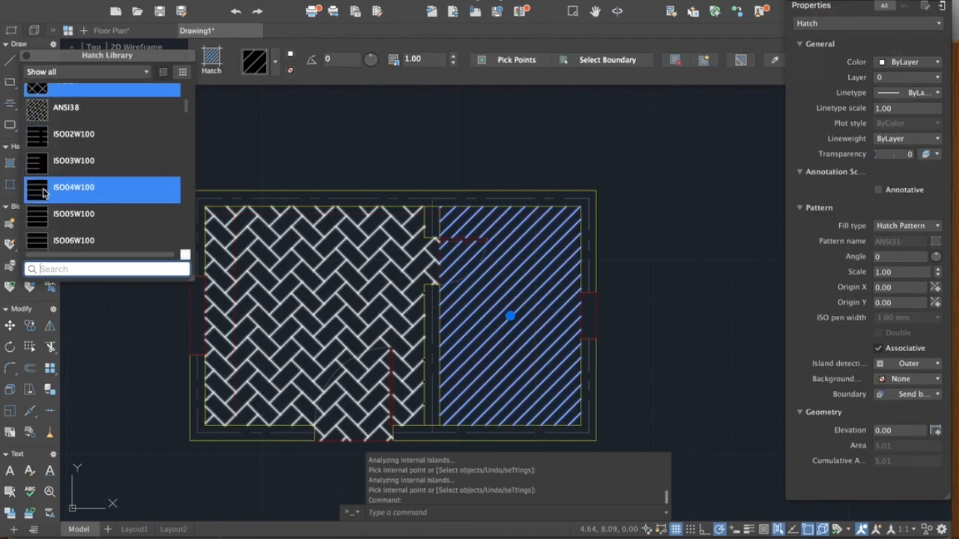
scroll(45, 193, down, 10)
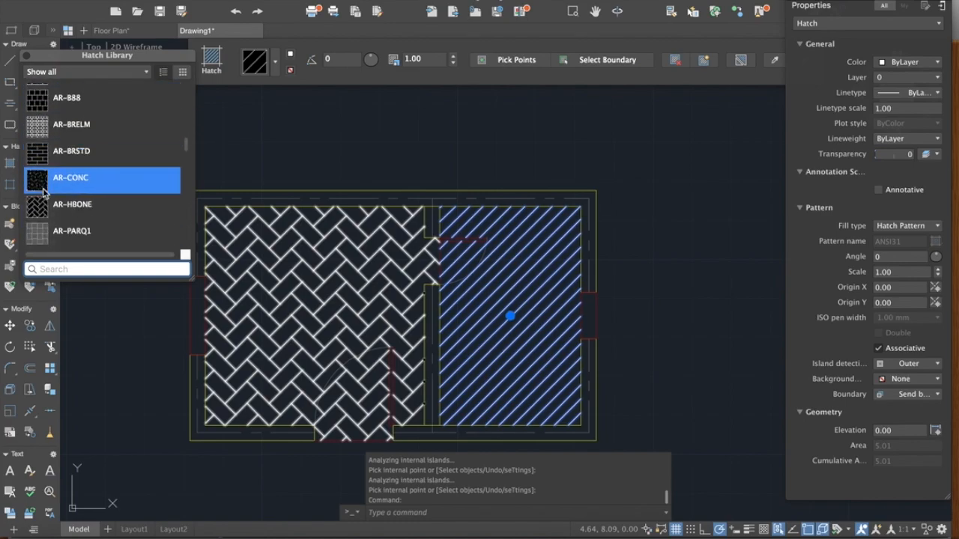
scroll(44, 191, up, 3)
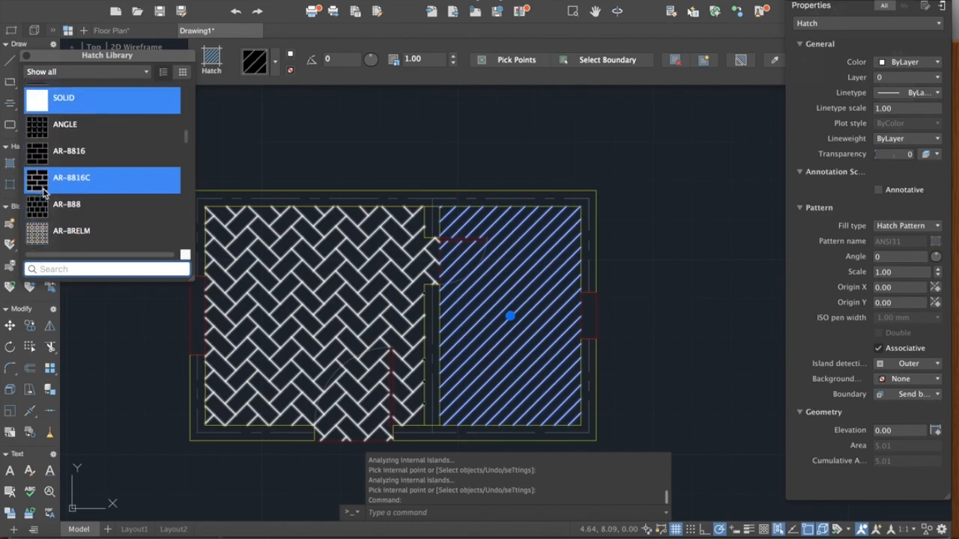
click(74, 127)
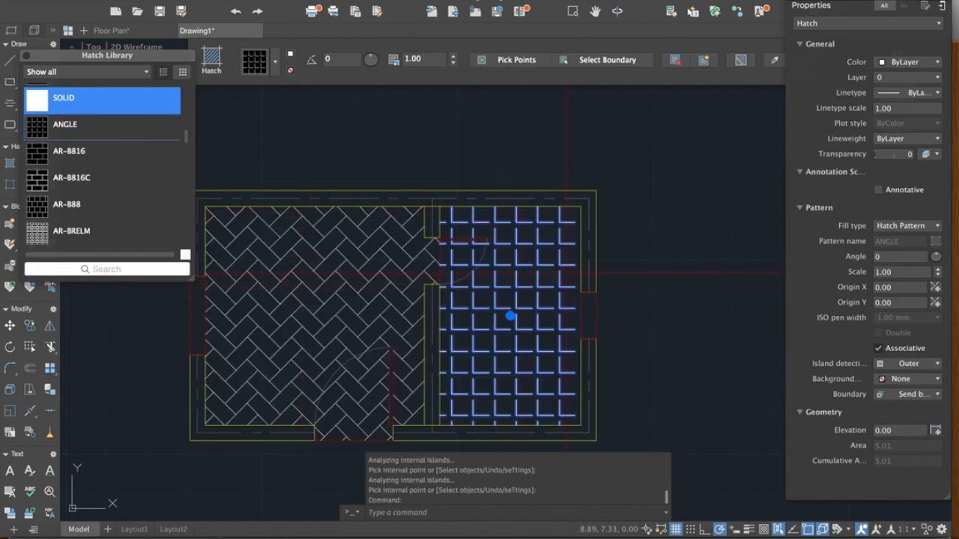
key(Escape)
click(524, 363)
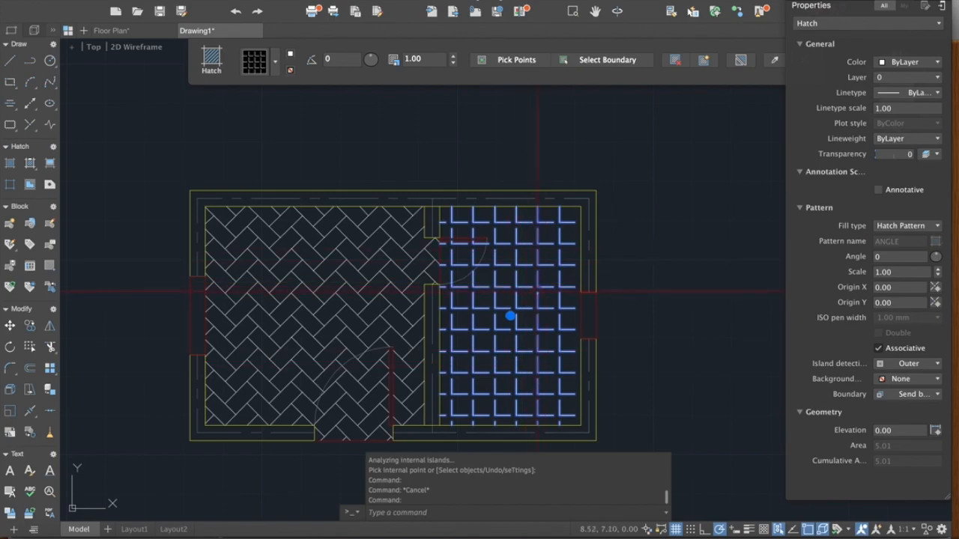
Move the right room's ANGLE hatch onto the HATCH layer.
scroll(532, 292, up, 2)
scroll(533, 289, down, 2)
scroll(530, 287, up, 2)
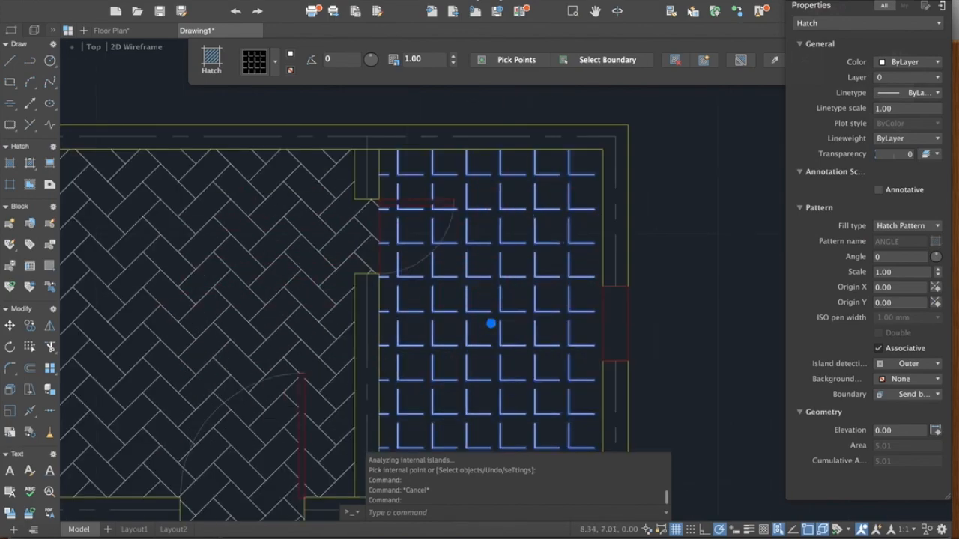
middle_drag(510, 283, 524, 271)
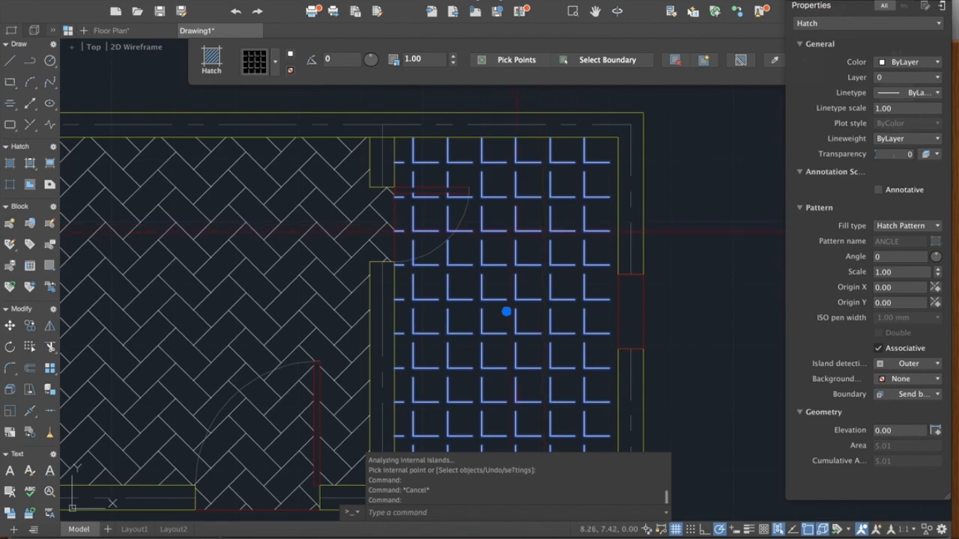
click(893, 81)
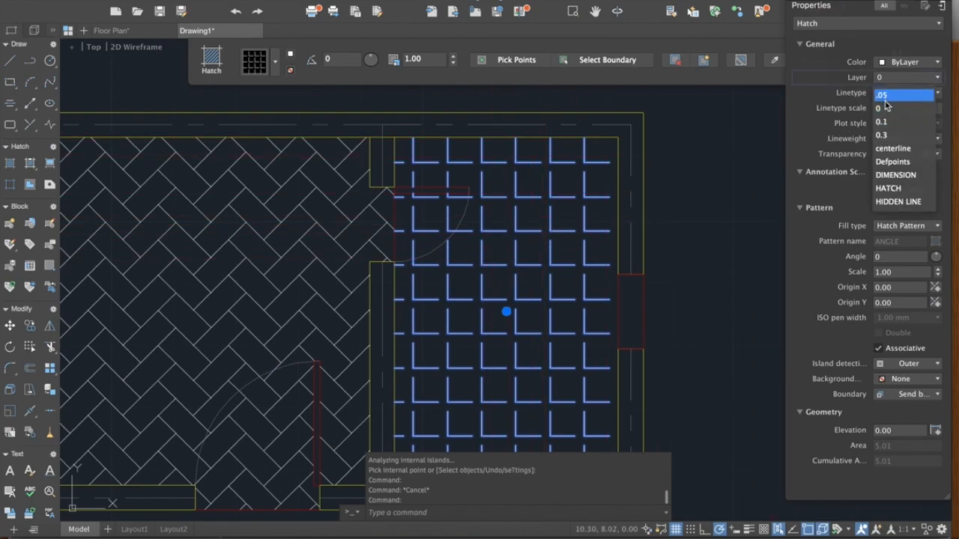
click(889, 188)
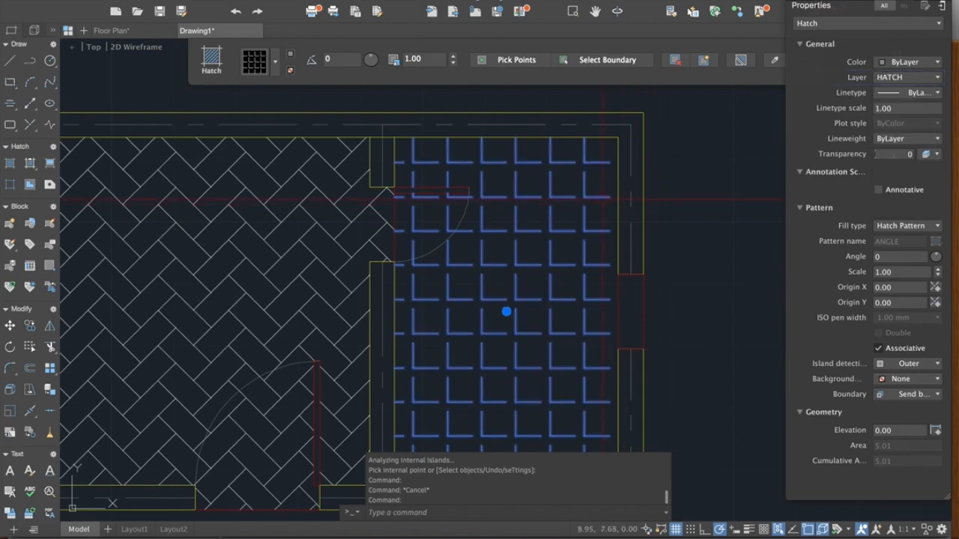
scroll(598, 204, down, 2)
key(Escape)
key(Escape)
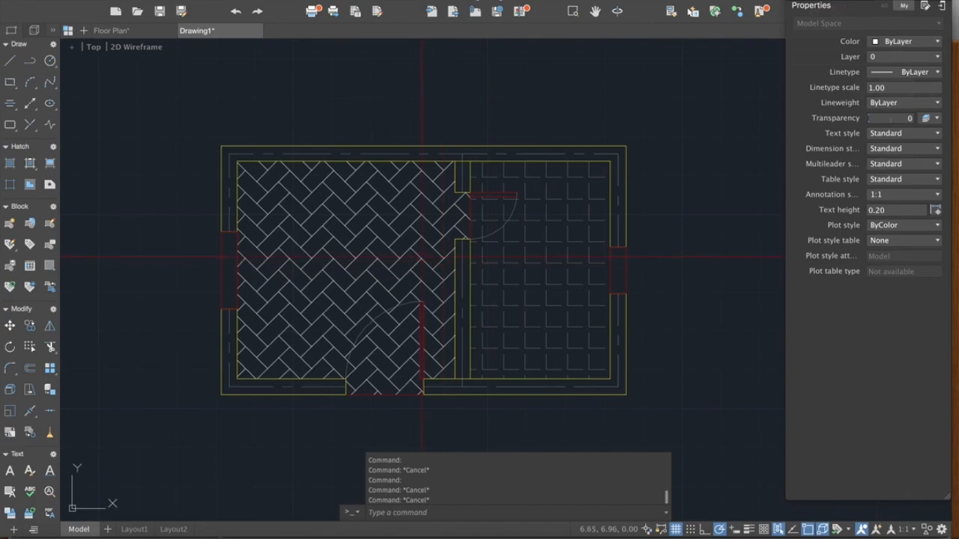
Move the left room's herringbone hatch onto the HATCH layer.
click(352, 274)
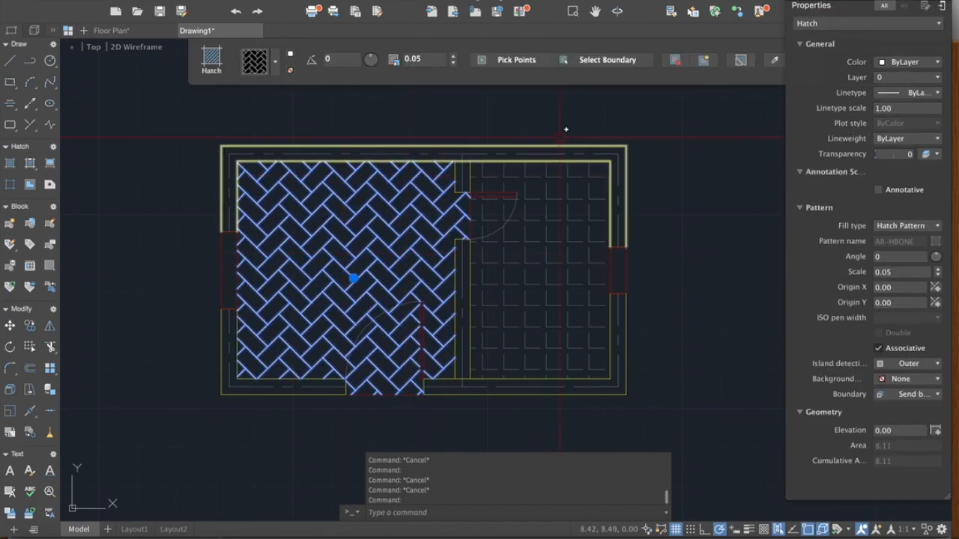
click(881, 78)
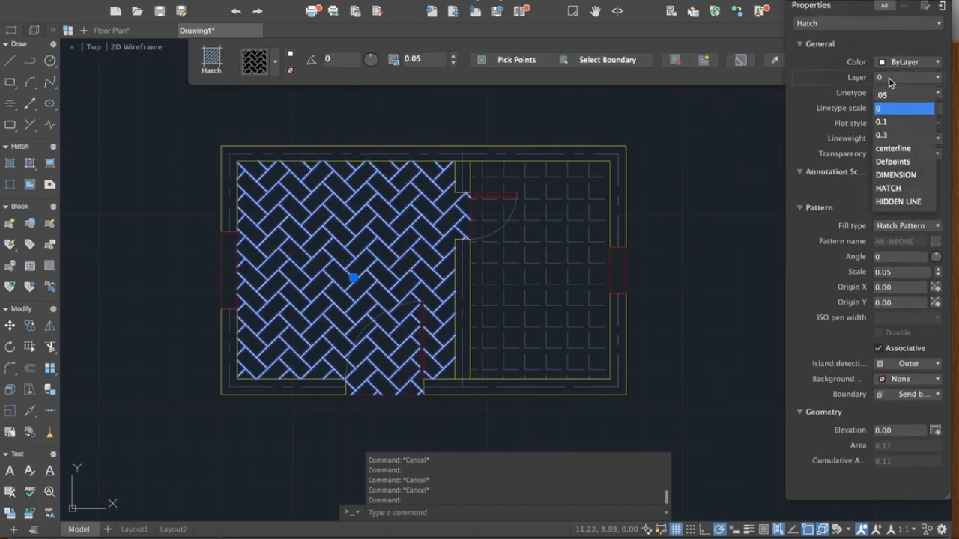
click(886, 188)
key(Escape)
key(Escape)
key(Escape)
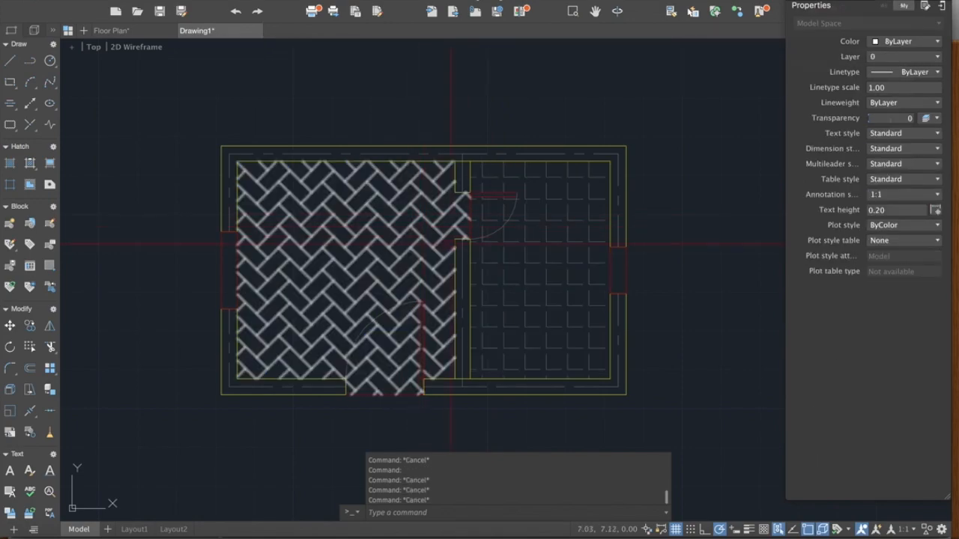
Compare the drawing against the reference Floor Plan tab.
scroll(465, 158, up, 2)
scroll(345, 163, down, 2)
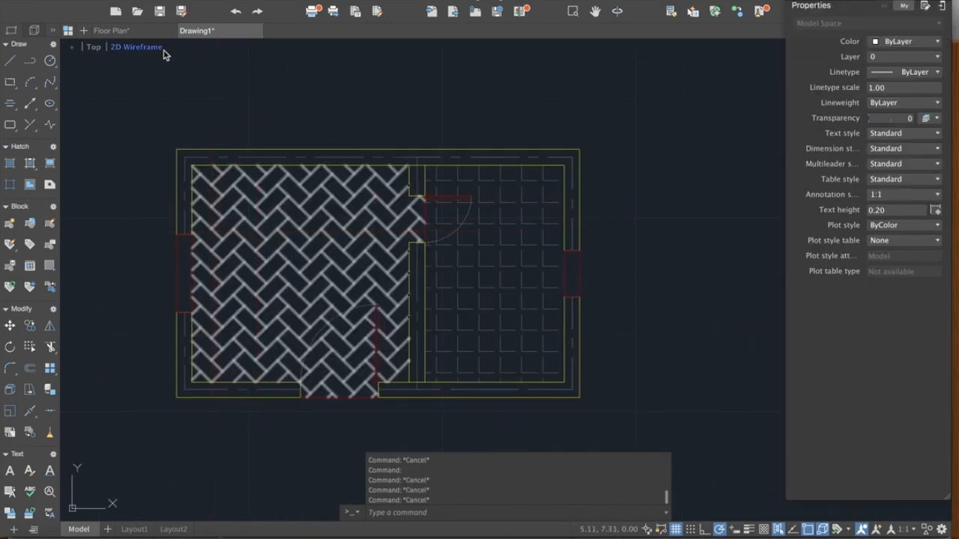
click(159, 30)
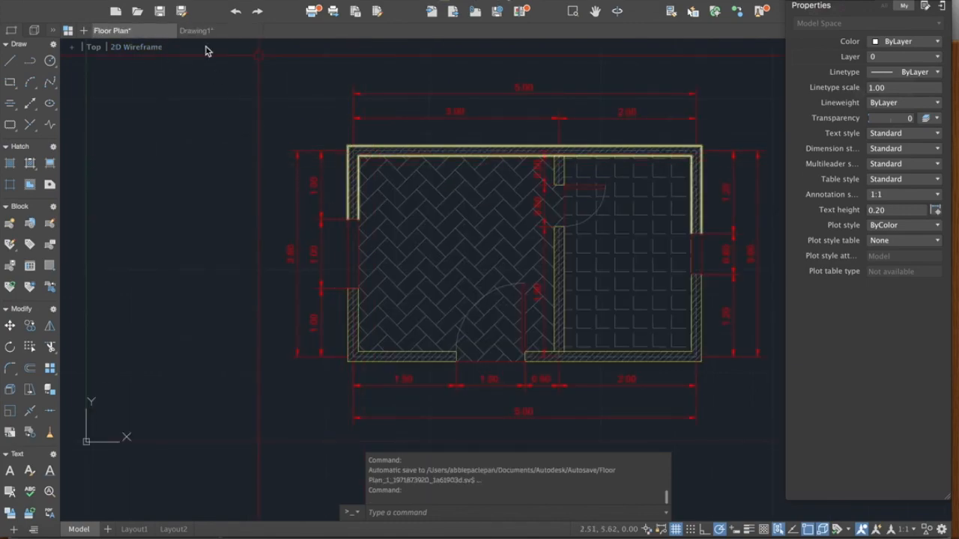
click(196, 30)
scroll(195, 179, up, 2)
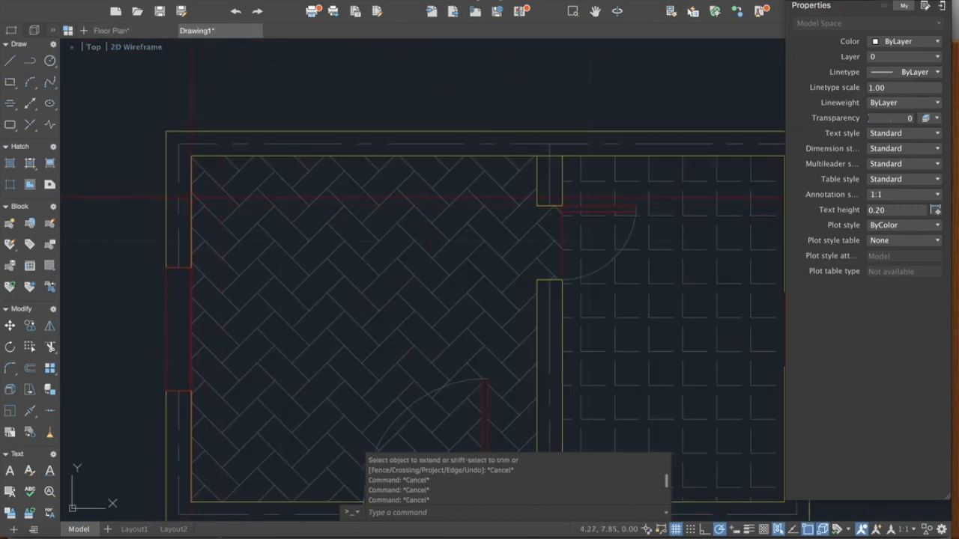
Hatch all the wall segments around both rooms with the default diagonal-line pattern.
text(h)
key(Return)
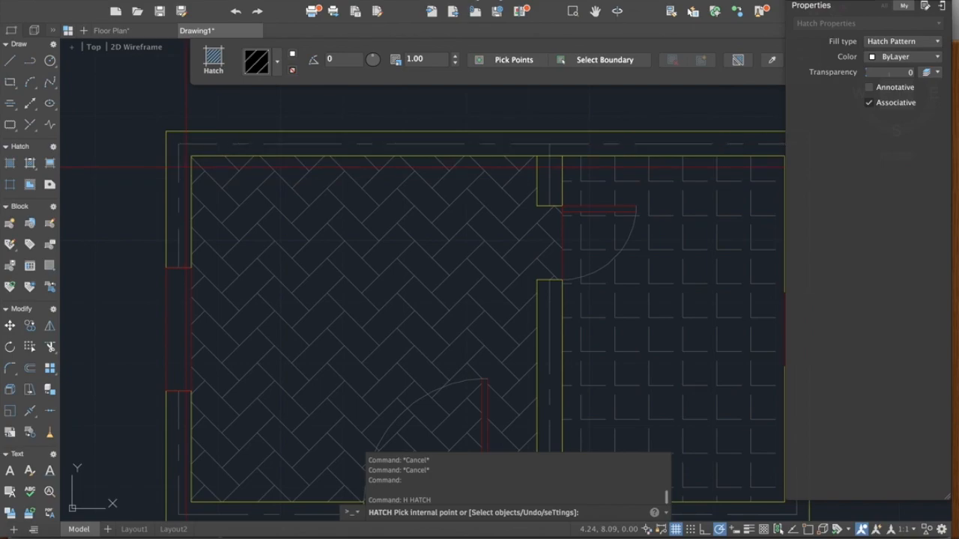
click(186, 165)
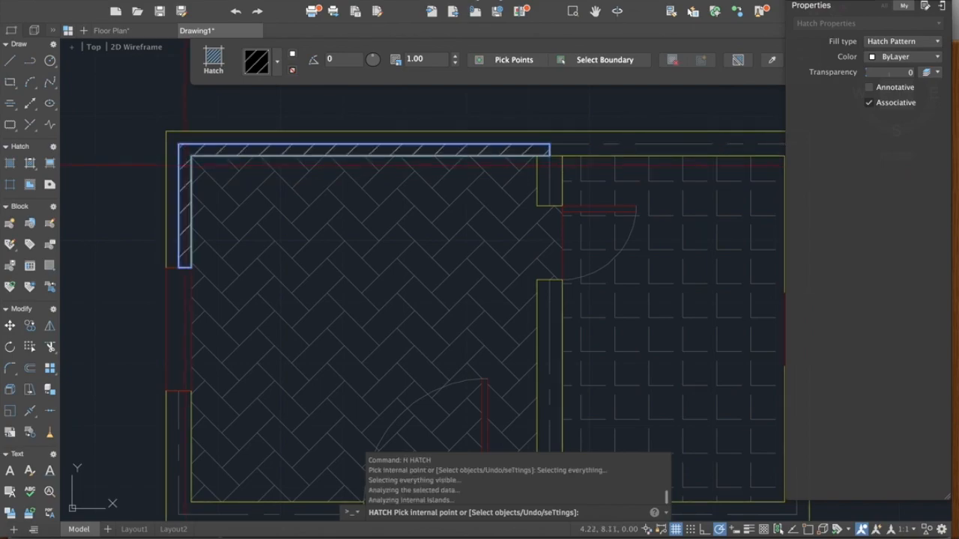
click(173, 160)
scroll(226, 197, down, 3)
middle_drag(227, 197, 236, 128)
scroll(294, 346, up, 5)
click(295, 322)
click(311, 342)
scroll(342, 330, down, 3)
scroll(502, 325, up, 3)
click(509, 325)
click(548, 299)
click(566, 300)
scroll(423, 378, down, 3)
middle_drag(423, 377, 342, 420)
scroll(418, 375, down, 3)
scroll(451, 369, up, 2)
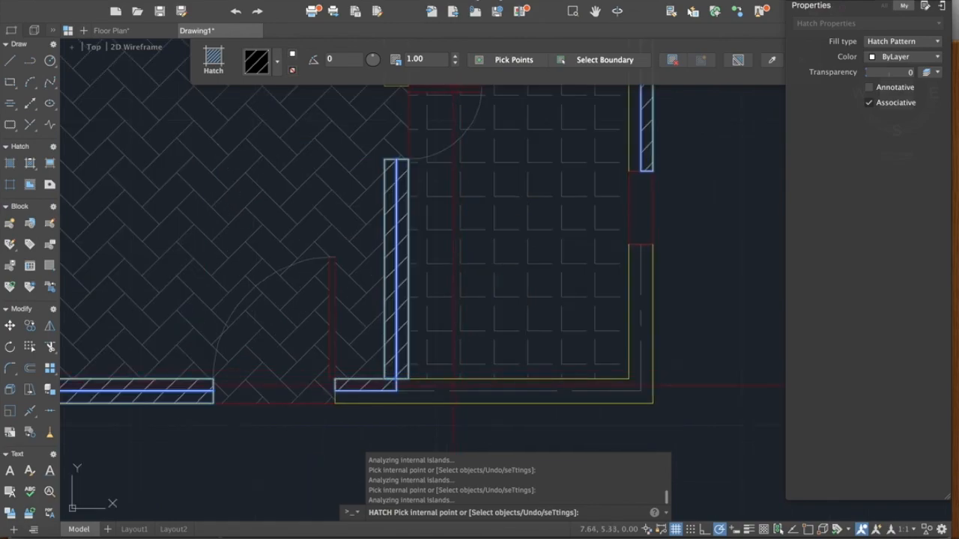
click(440, 395)
scroll(456, 375, down, 3)
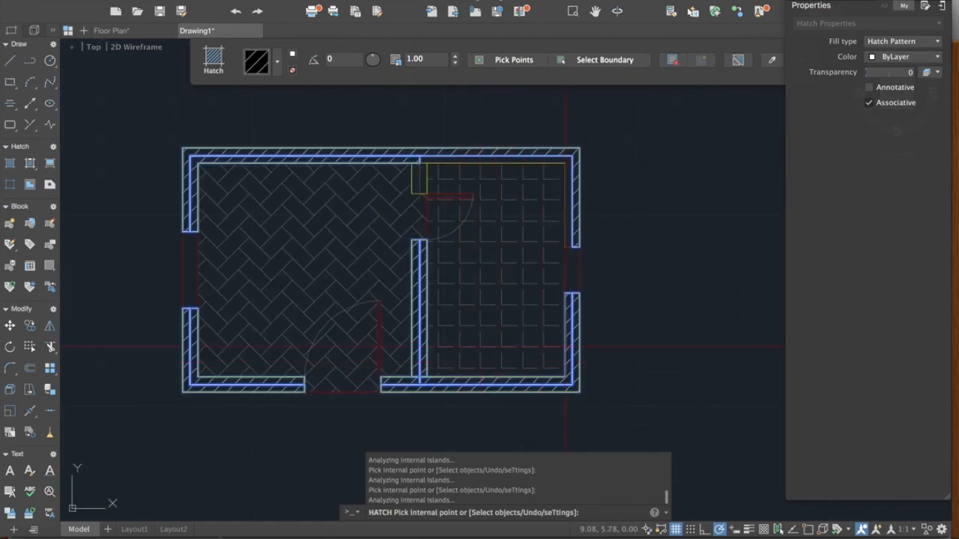
key(Return)
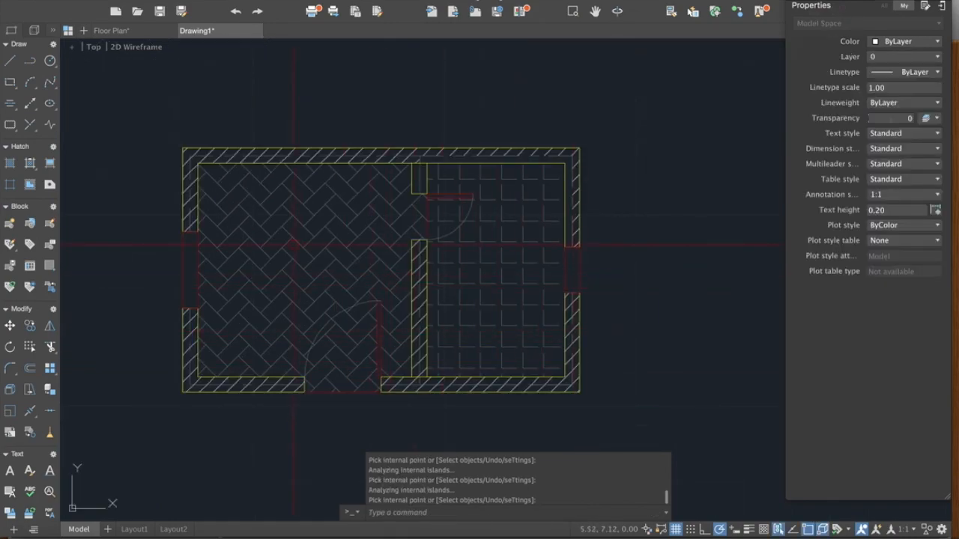
Set the wall hatch's scale to 0.50.
scroll(311, 206, up, 2)
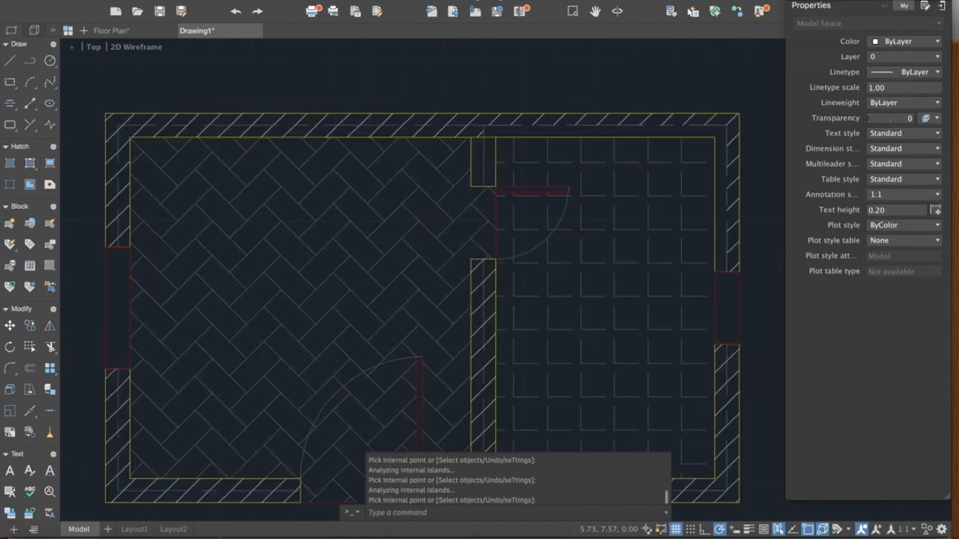
click(301, 122)
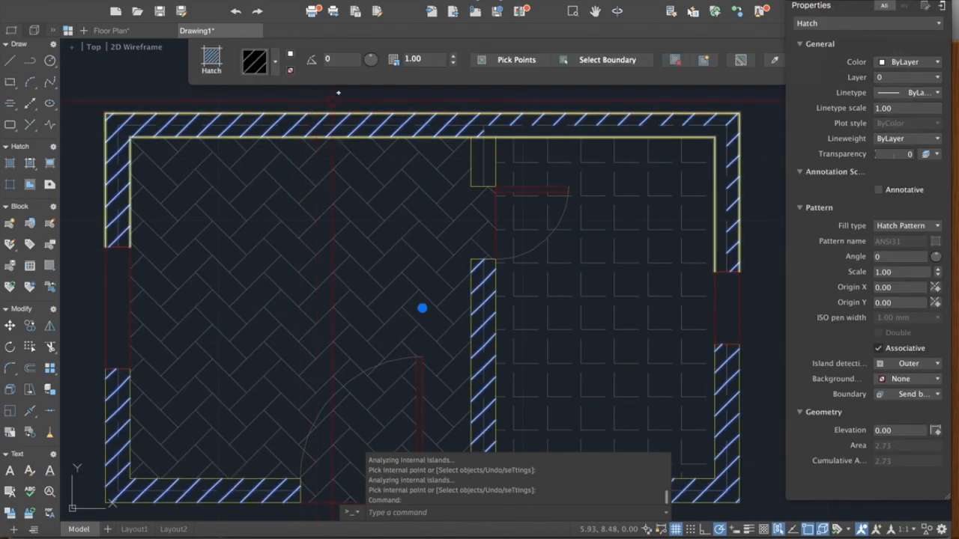
click(428, 60)
key(BackSpace)
key(Return)
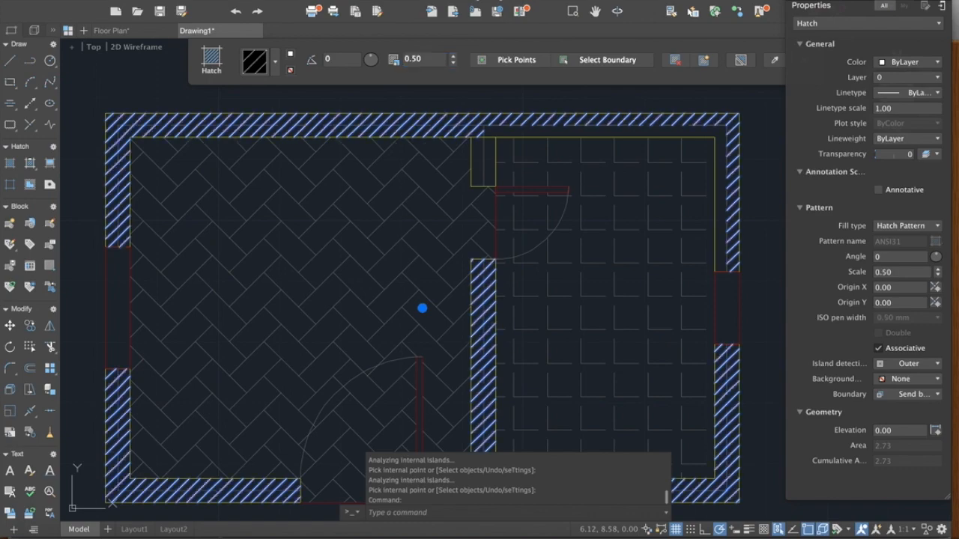
key(Escape)
scroll(225, 247, down, 2)
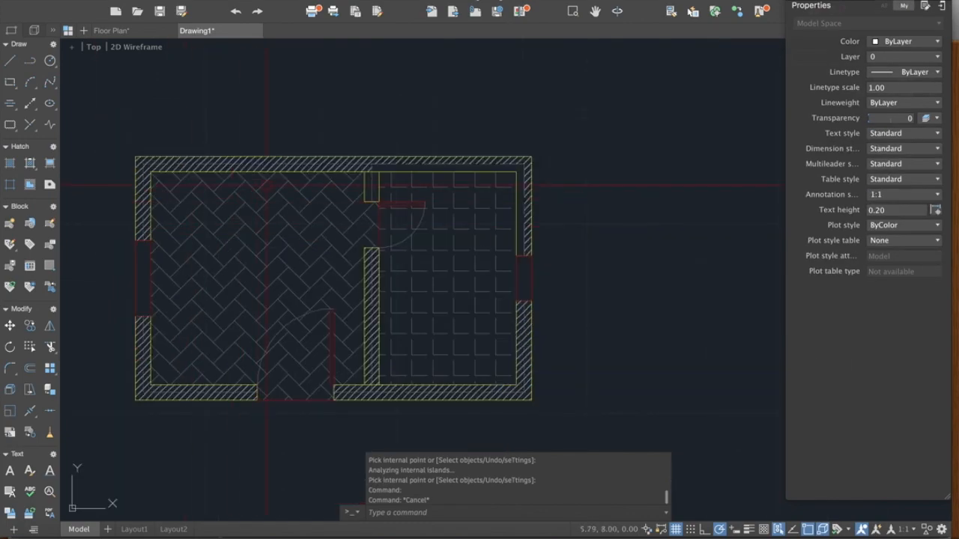
Move the wall hatch onto the HATCH layer.
scroll(371, 171, up, 2)
click(371, 158)
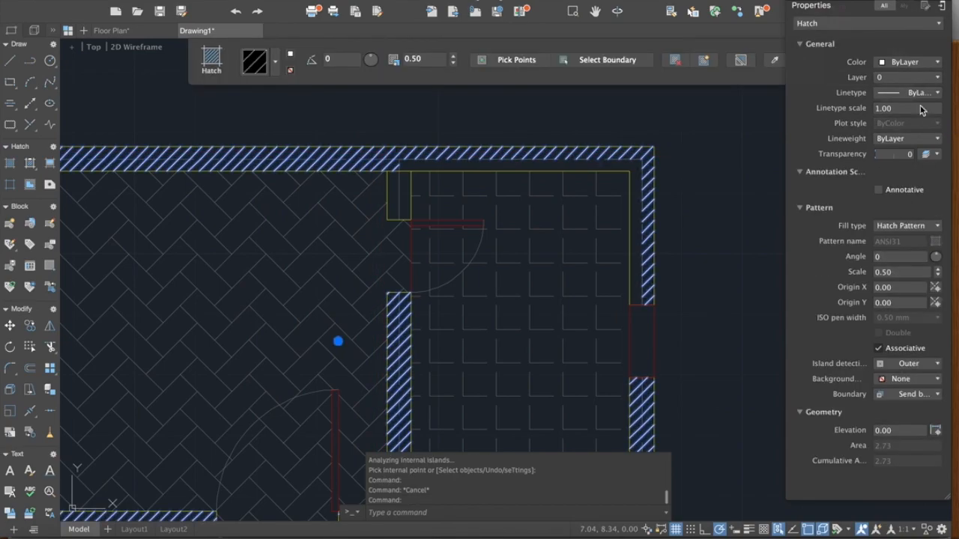
click(907, 77)
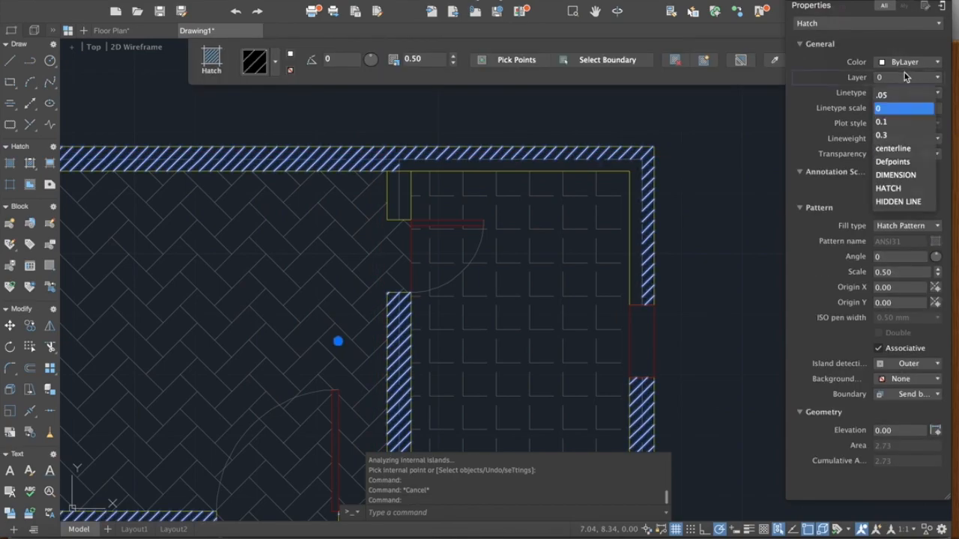
click(899, 188)
key(Escape)
key(Escape)
scroll(657, 188, down, 2)
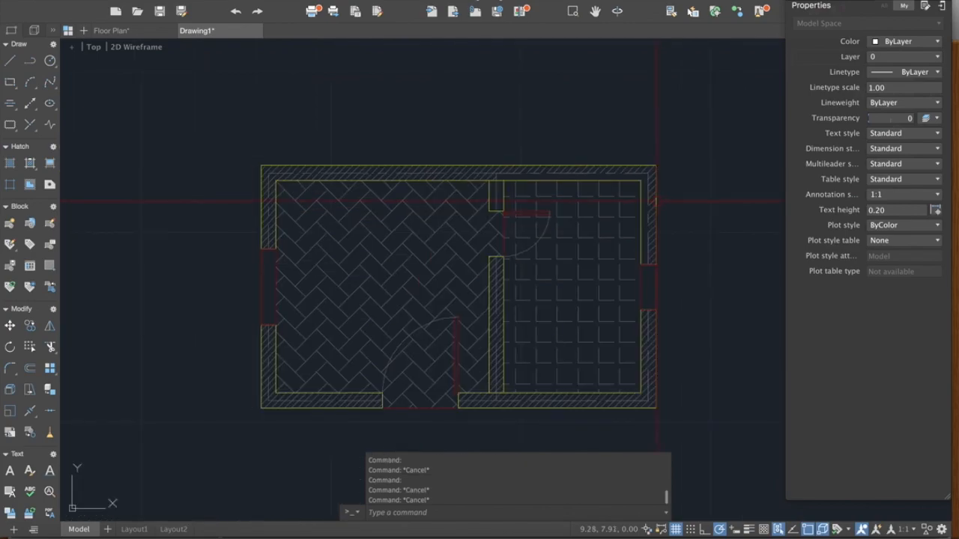
Hatch the short wall stub beside the upper interior door opening.
scroll(577, 181, up, 5)
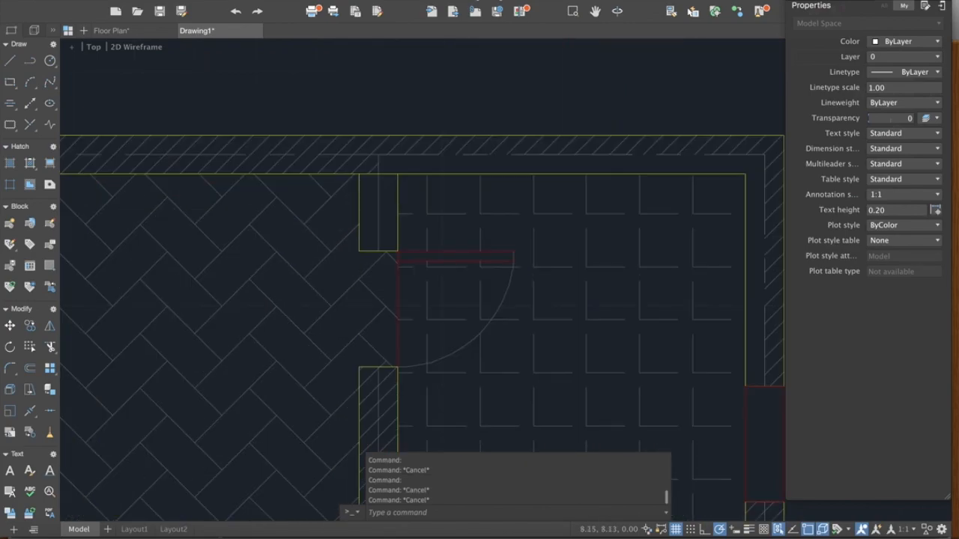
middle_drag(437, 176, 348, 143)
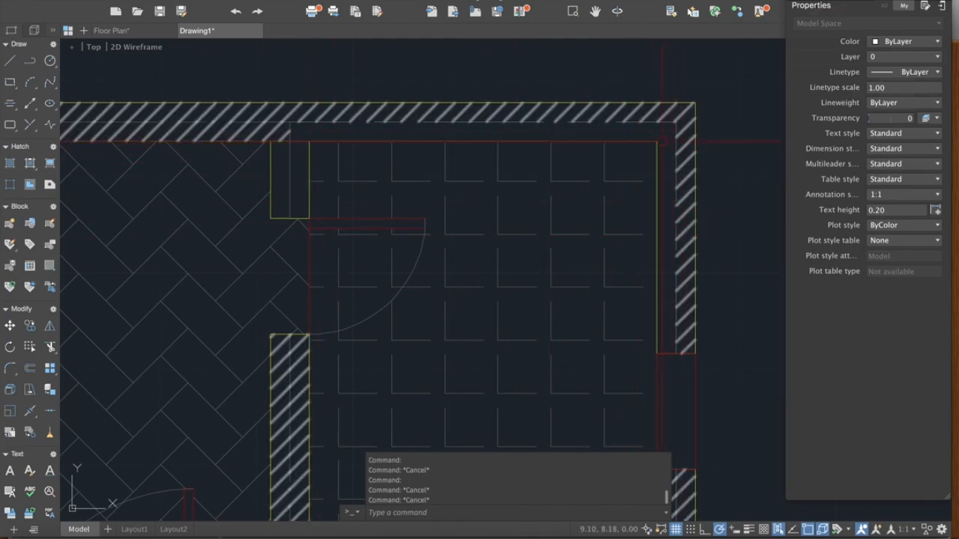
middle_drag(324, 143, 409, 155)
text(h)
key(Return)
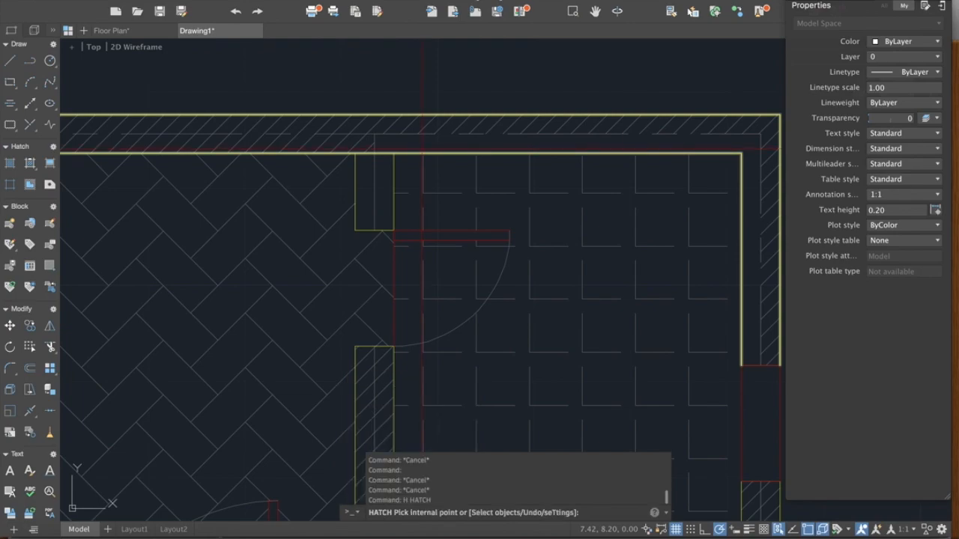
click(385, 180)
click(365, 184)
key(Return)
middle_drag(429, 187, 454, 215)
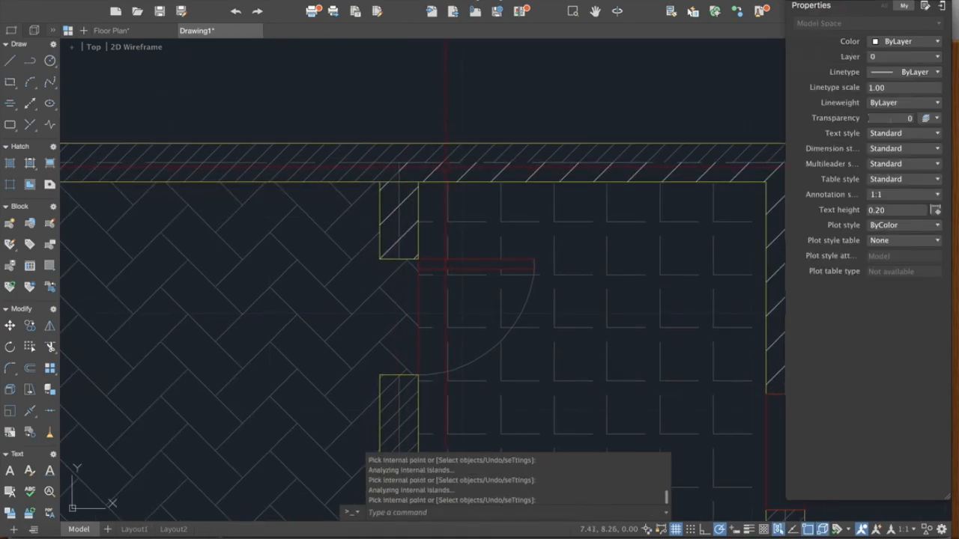
Inspect the new wall-stub hatch's properties.
scroll(430, 173, down, 3)
middle_drag(402, 161, 450, 138)
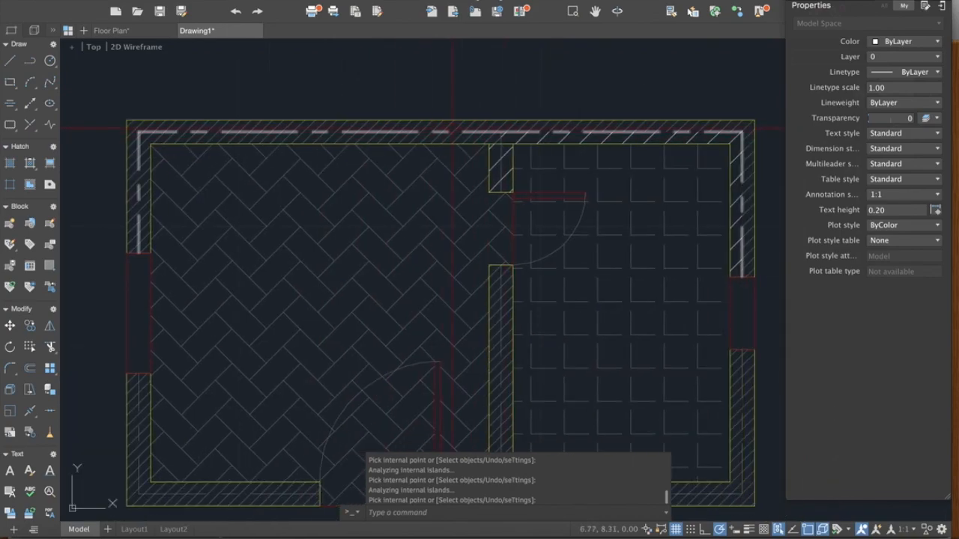
middle_drag(259, 375, 315, 287)
scroll(193, 384, up, 3)
scroll(206, 368, down, 3)
scroll(472, 253, up, 4)
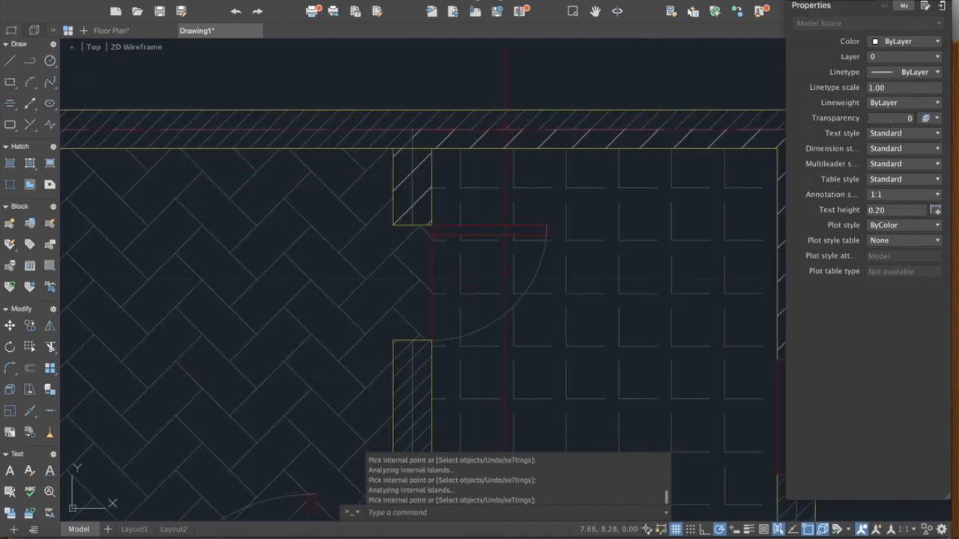
click(515, 141)
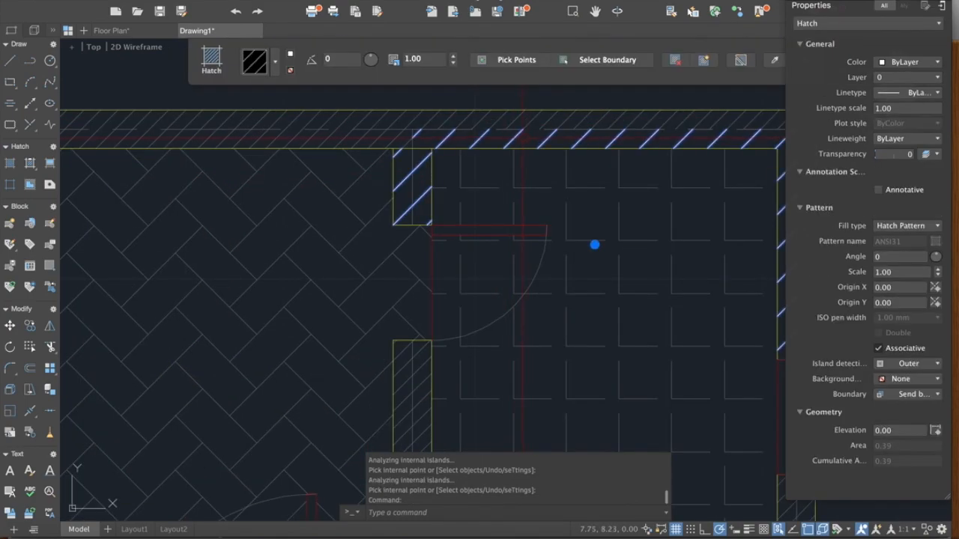
key(Escape)
key(Escape)
key(Escape)
key(Escape)
key(Escape)
scroll(404, 140, down, 3)
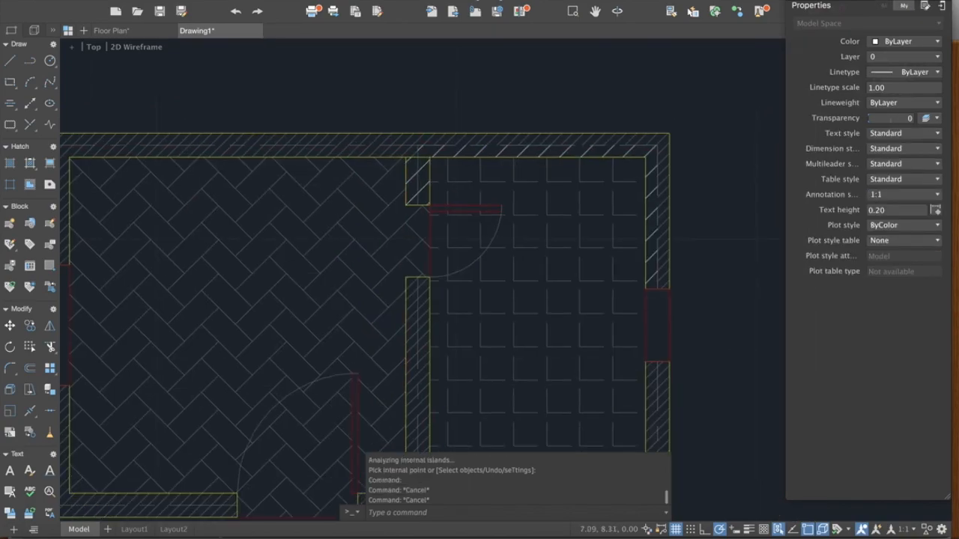
scroll(405, 140, up, 4)
text(ma)
key(Return)
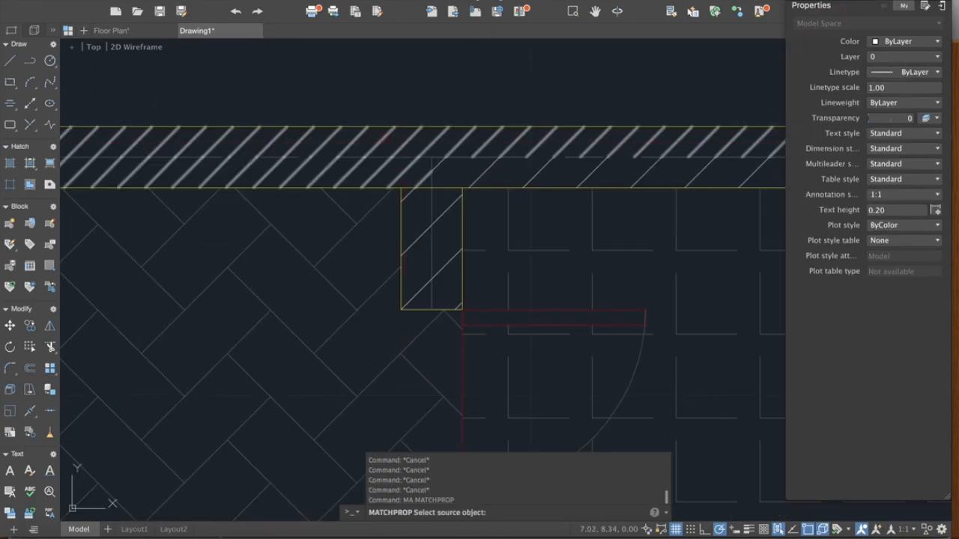
key(Escape)
key(Escape)
key(Escape)
Select the main wall hatch to check its properties.
scroll(431, 158, down, 2)
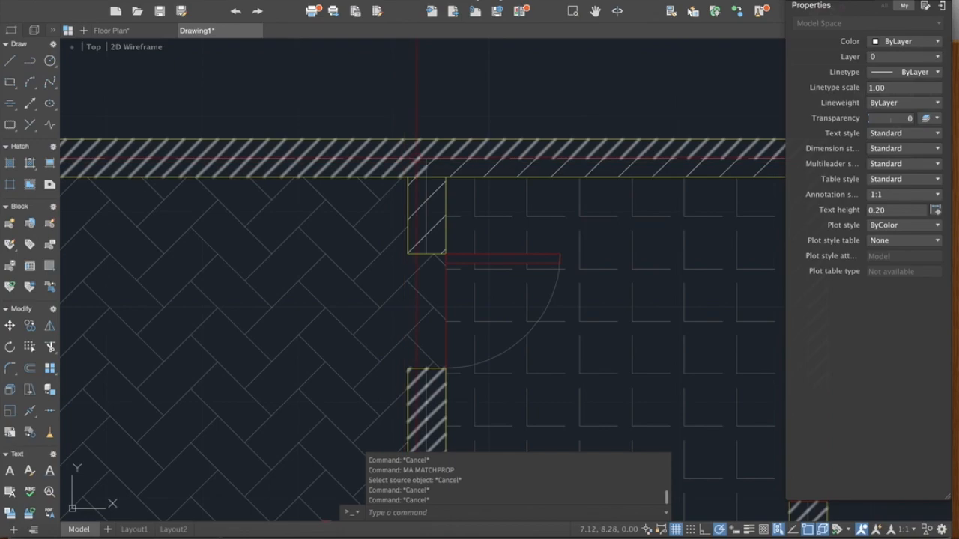
scroll(493, 168, up, 2)
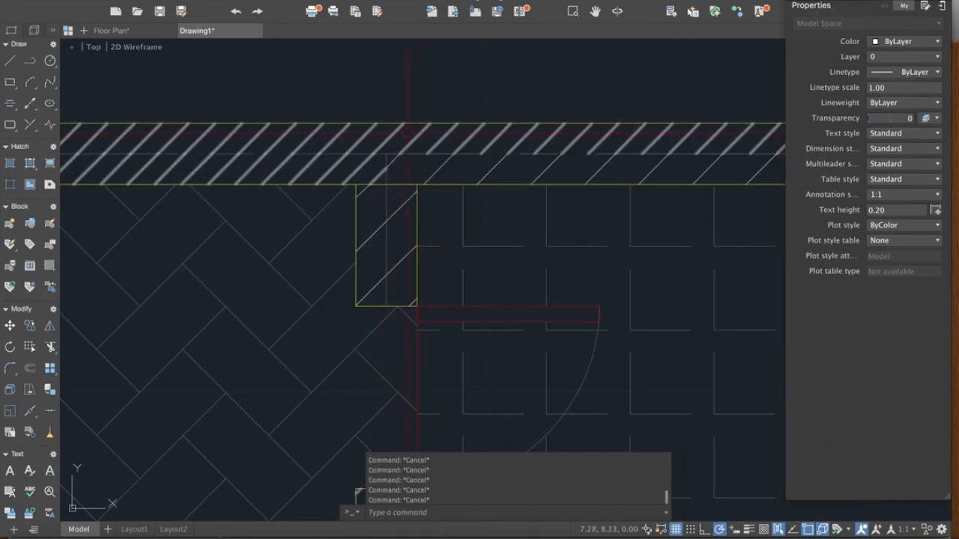
click(367, 140)
key(Escape)
key(Escape)
key(Escape)
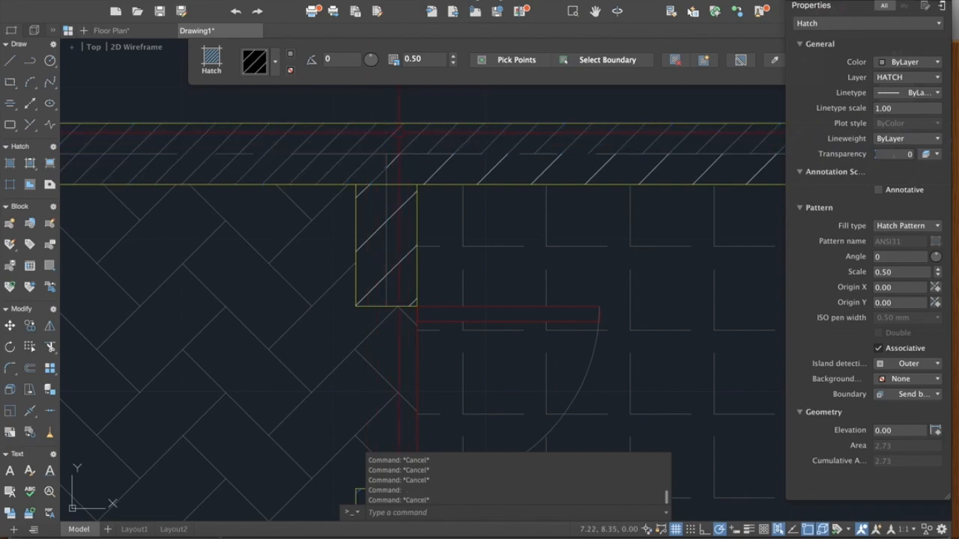
Try to match the wall-stub hatch to the main wall hatch's properties with Match Properties.
scroll(411, 142, down, 2)
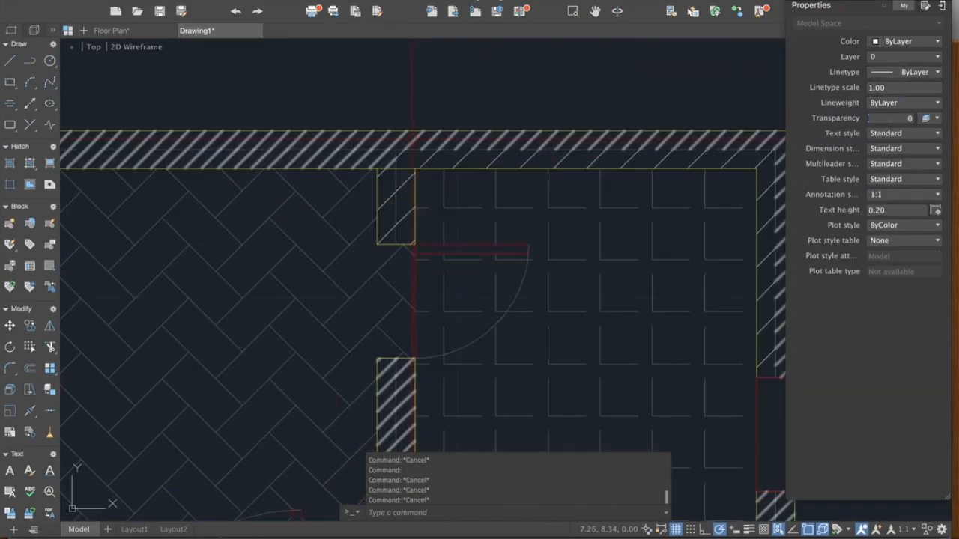
text(ma)
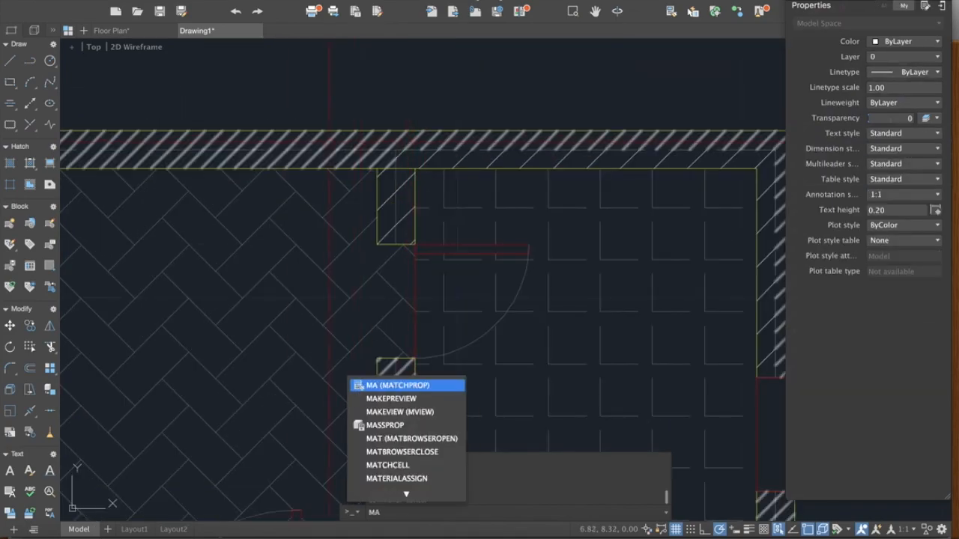
key(Escape)
key(Escape)
text(ma)
key(Return)
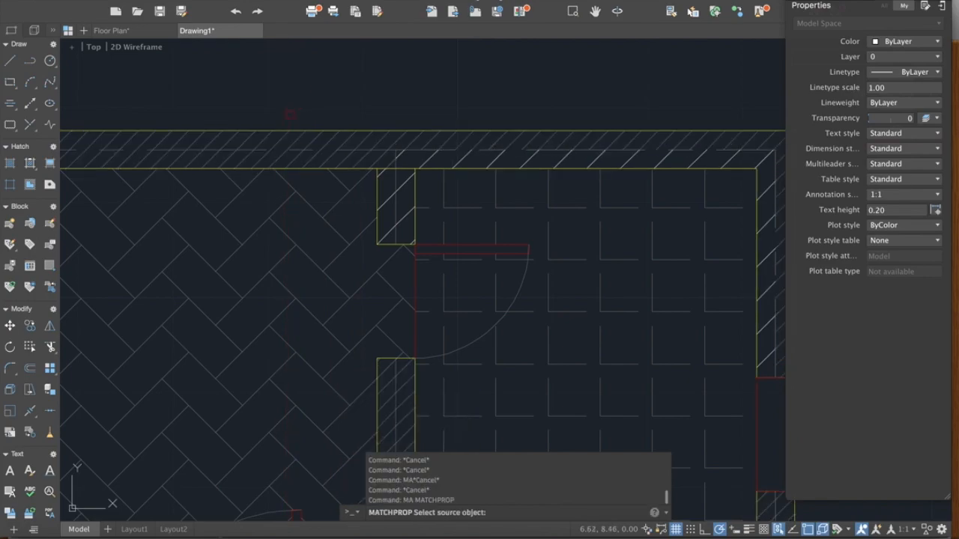
click(281, 139)
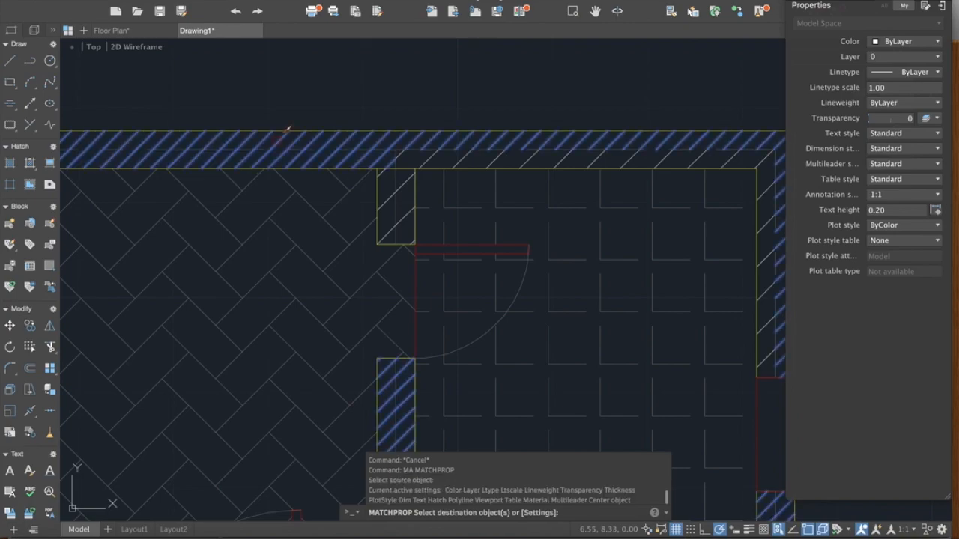
scroll(293, 135, up, 4)
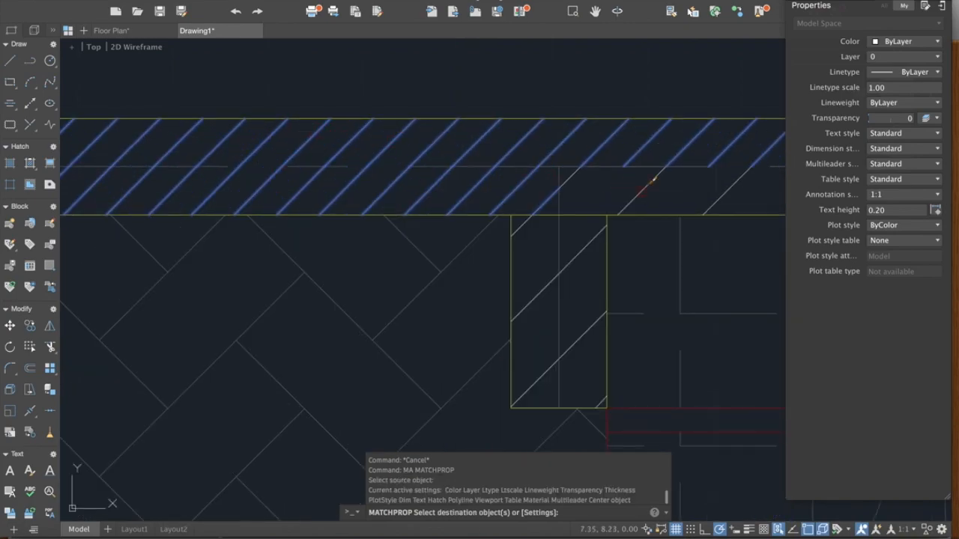
key(Return)
scroll(462, 150, down, 6)
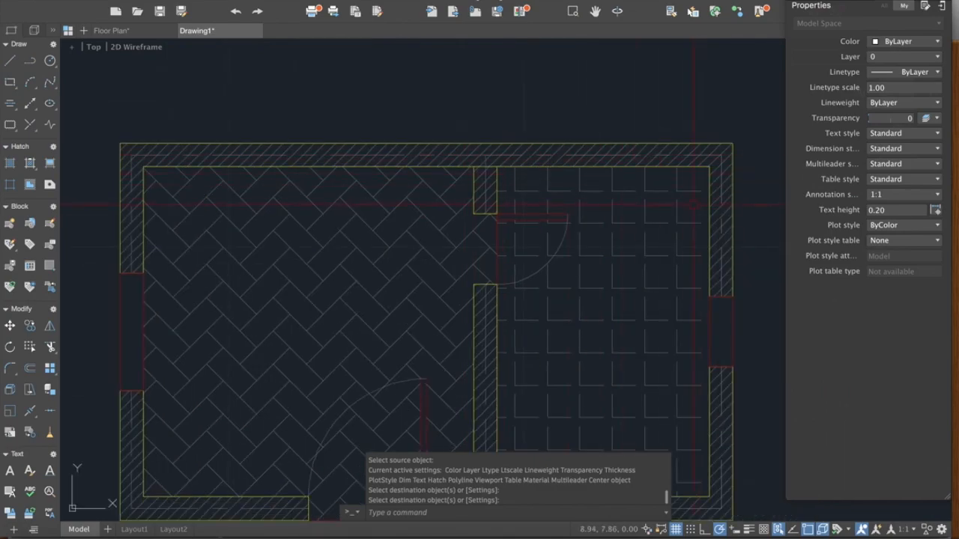
Apply the main wall hatch's properties to the left room's floor hatch, then undo that change.
middle_drag(315, 262, 427, 152)
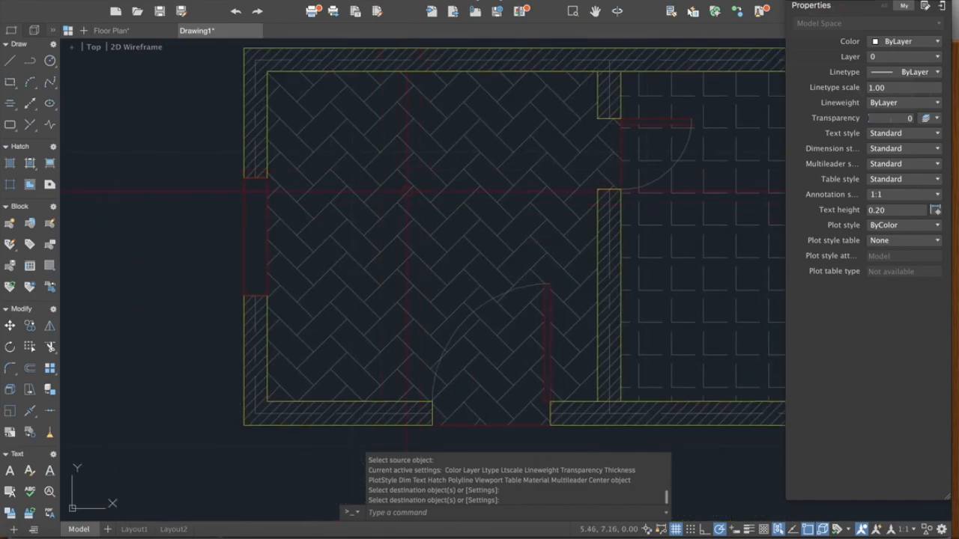
middle_drag(373, 213, 373, 285)
text(M)
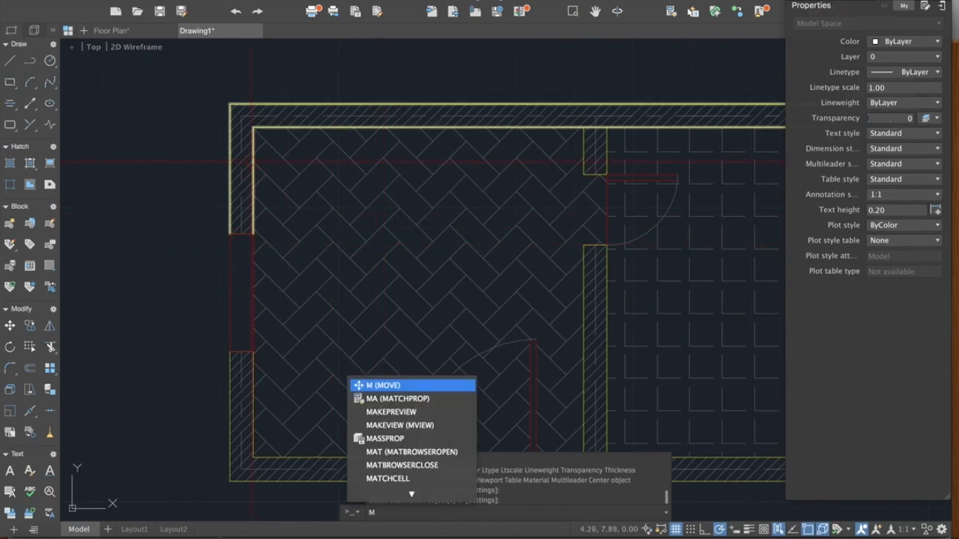
key(Escape)
text(MA)
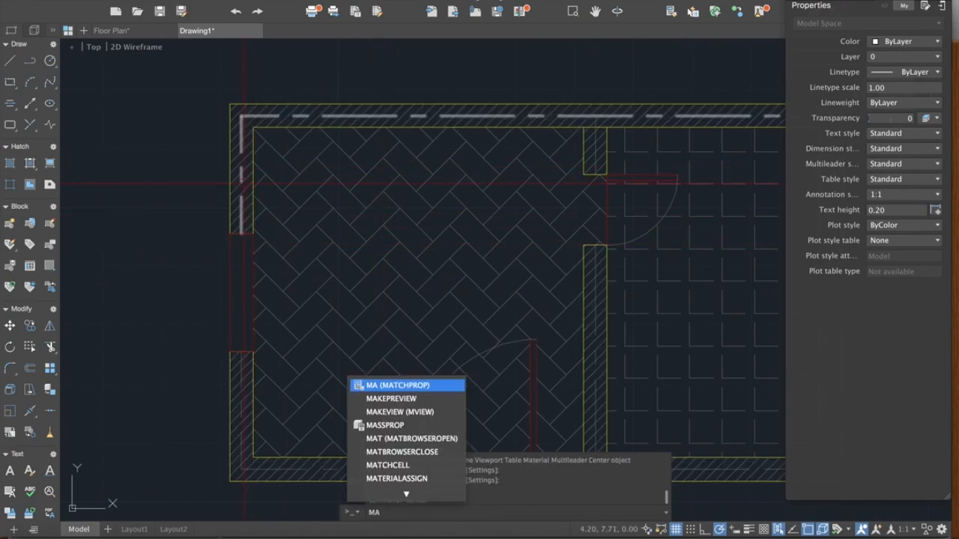
key(Return)
scroll(246, 179, up, 2)
click(257, 175)
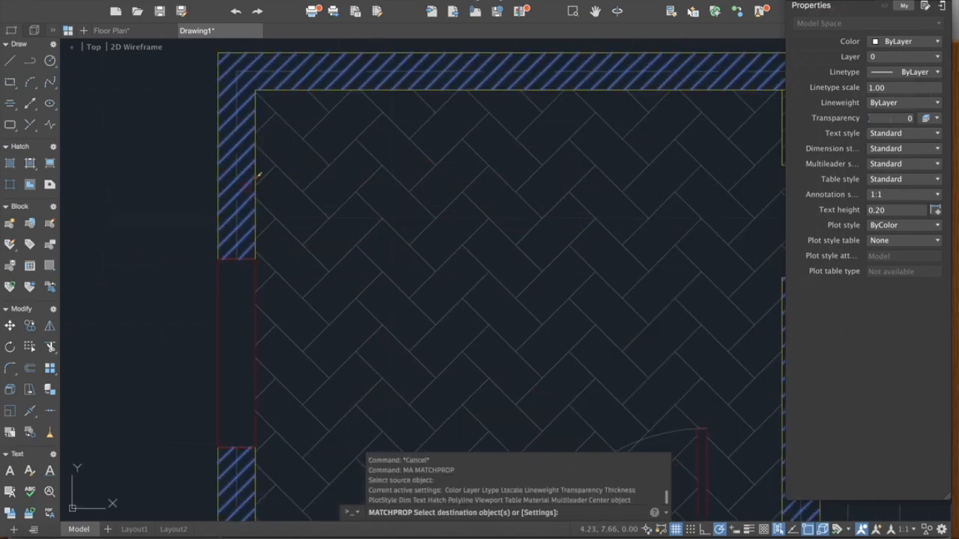
scroll(262, 159, down, 2)
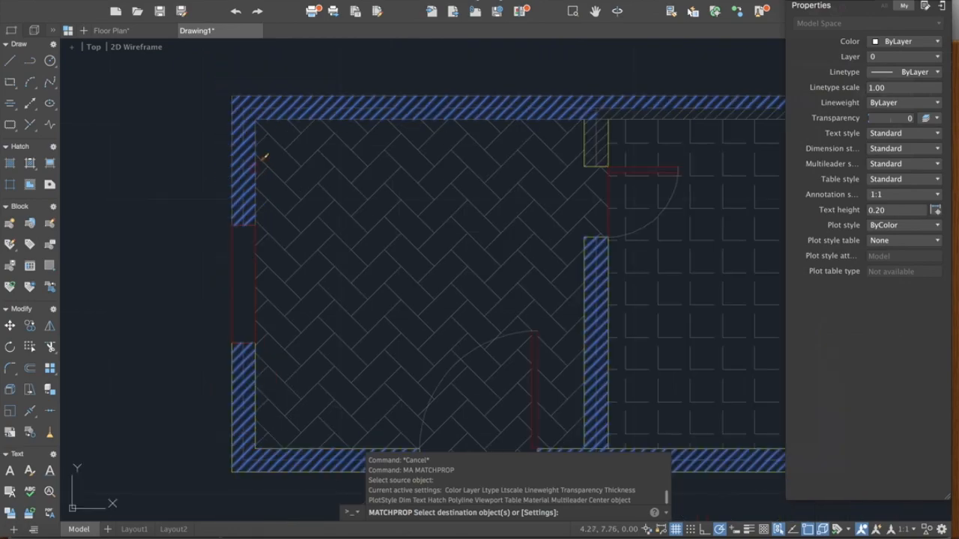
click(330, 170)
key(Escape)
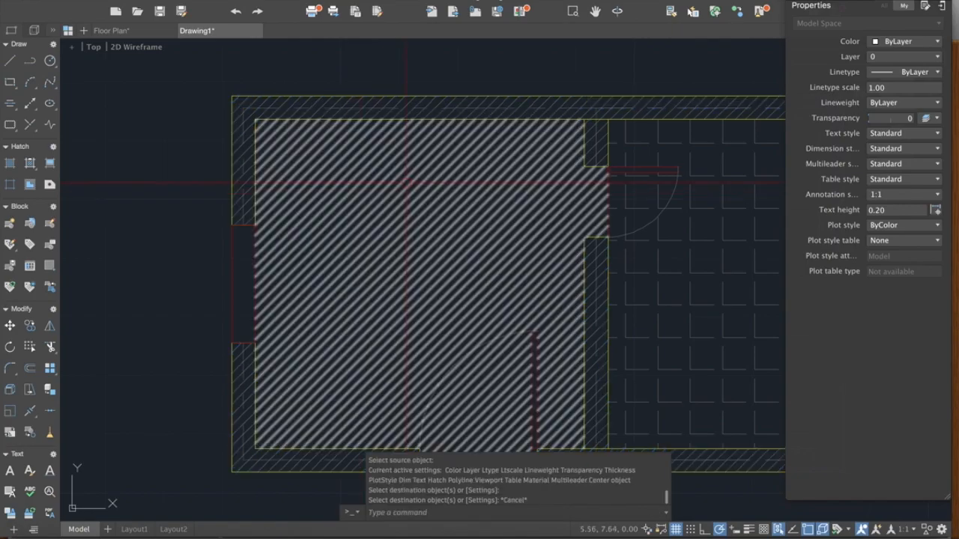
scroll(271, 175, up, 2)
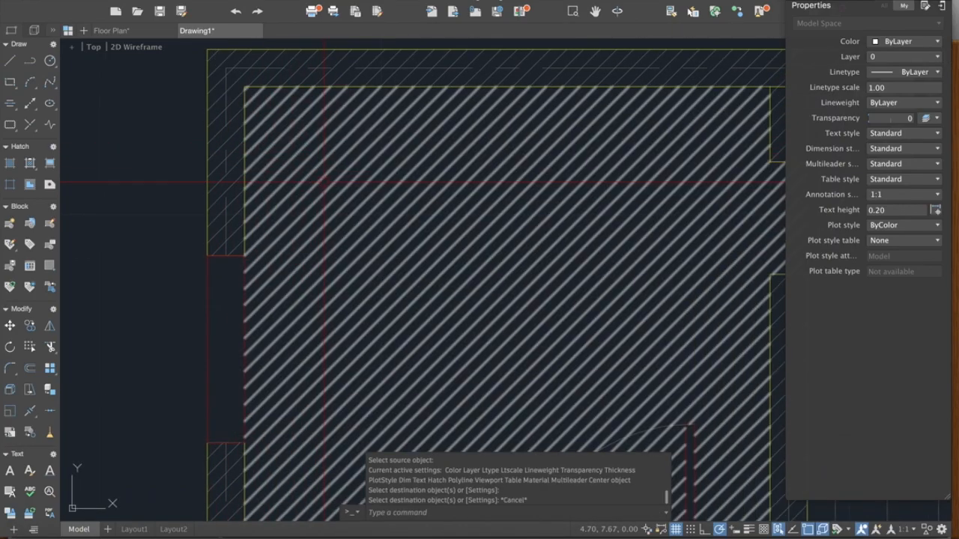
scroll(324, 181, down, 2)
key(ctrl+z)
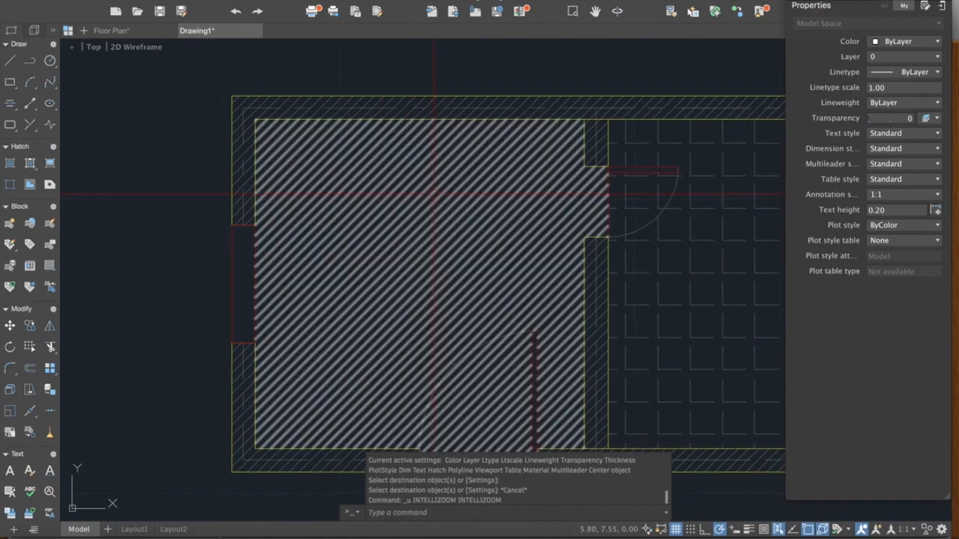
key(ctrl+z)
scroll(472, 184, down, 2)
key(Escape)
key(Escape)
scroll(480, 165, up, 4)
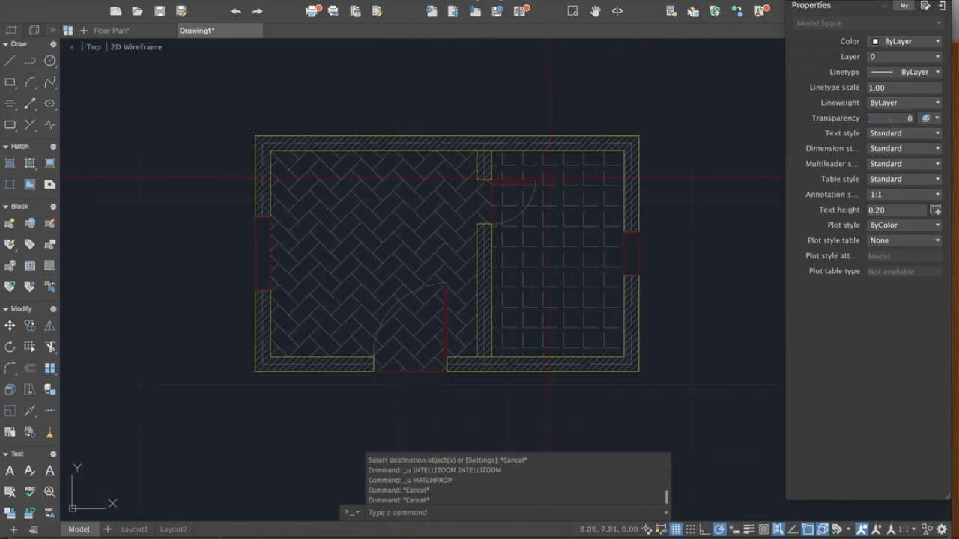
click(476, 136)
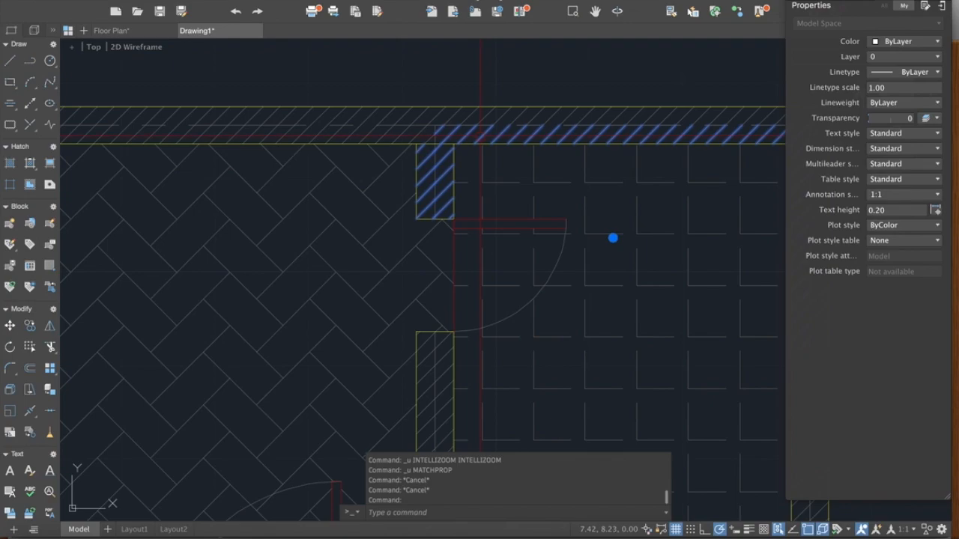
scroll(434, 103, down, 3)
key(Escape)
key(Escape)
key(Escape)
scroll(574, 188, down, 2)
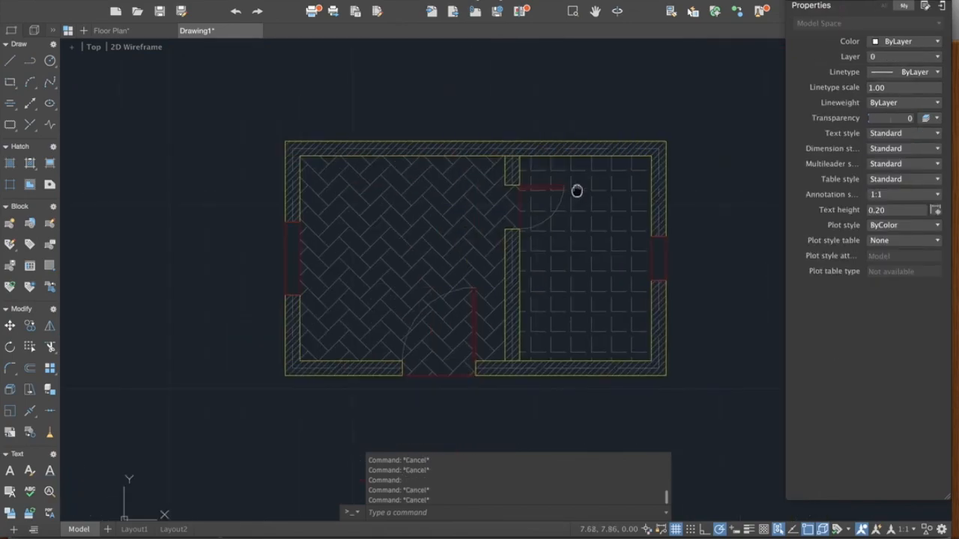
scroll(592, 200, up, 3)
scroll(600, 212, down, 2)
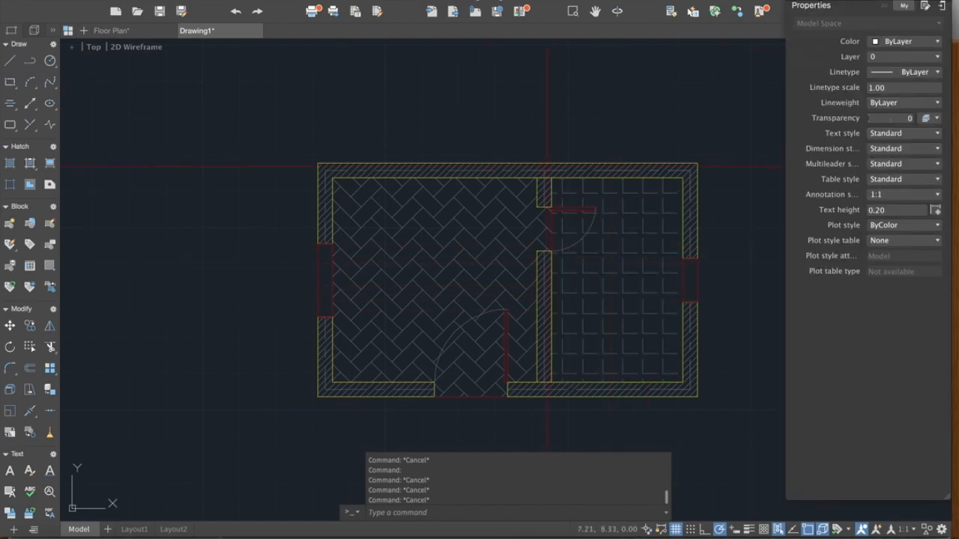
Switch to the Floor Plan reference drawing and examine its wall, opening and room dimensions.
click(146, 34)
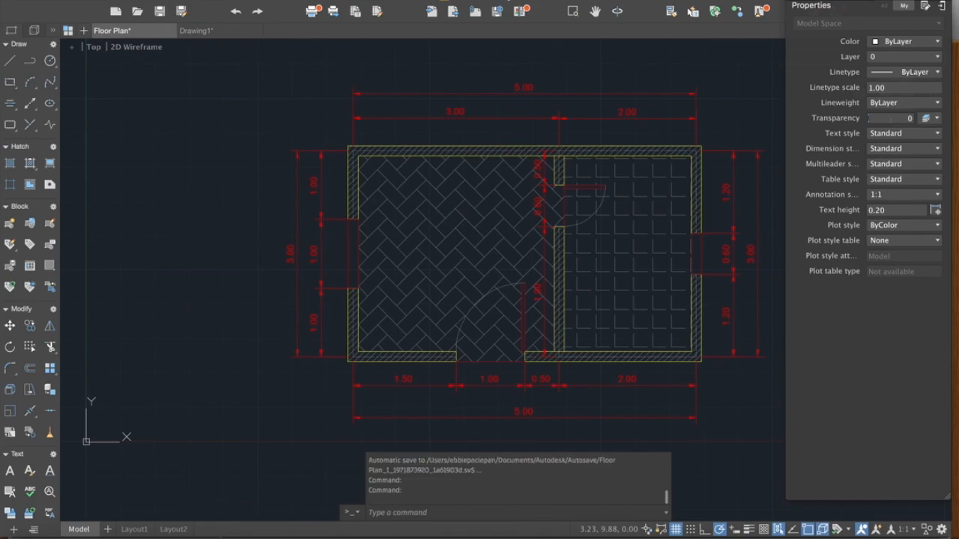
middle_drag(477, 199, 417, 186)
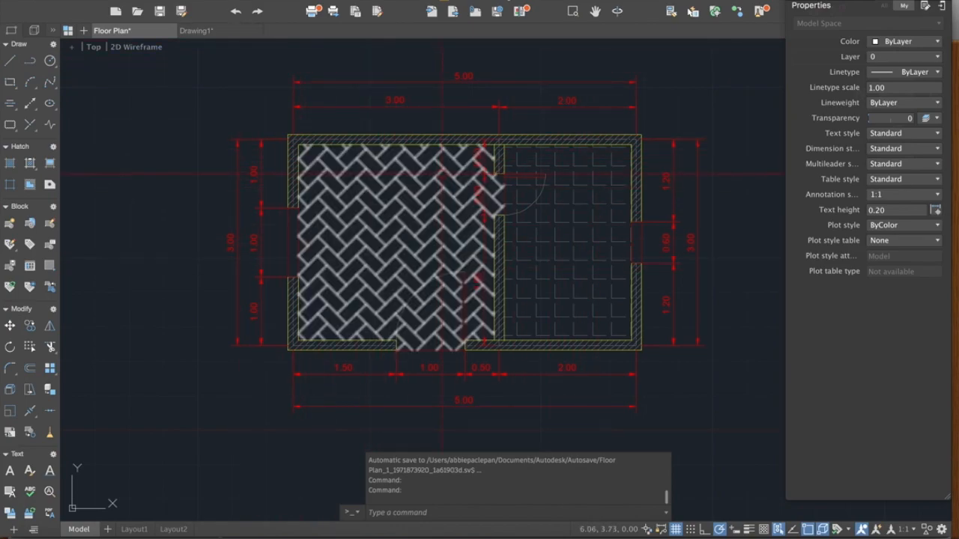
middle_drag(444, 173, 434, 187)
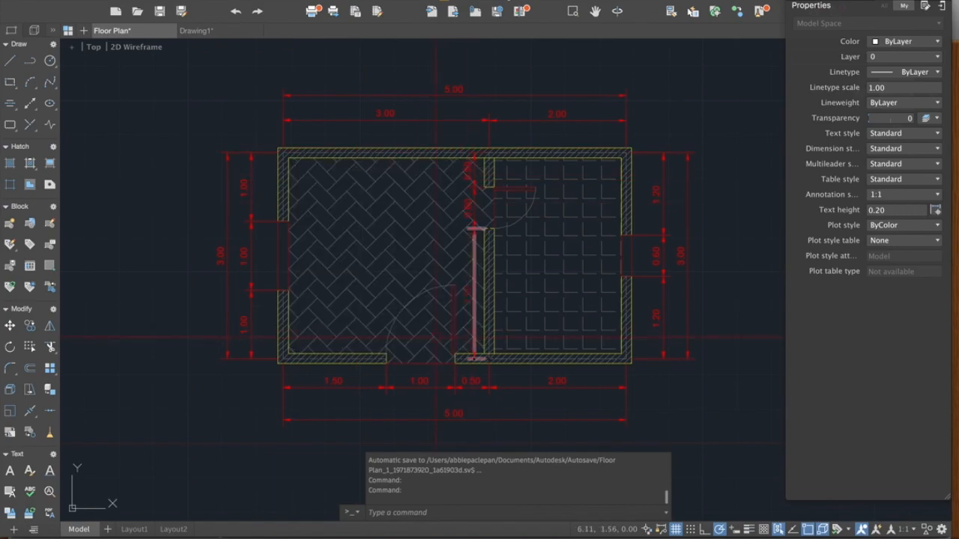
scroll(471, 133, up, 4)
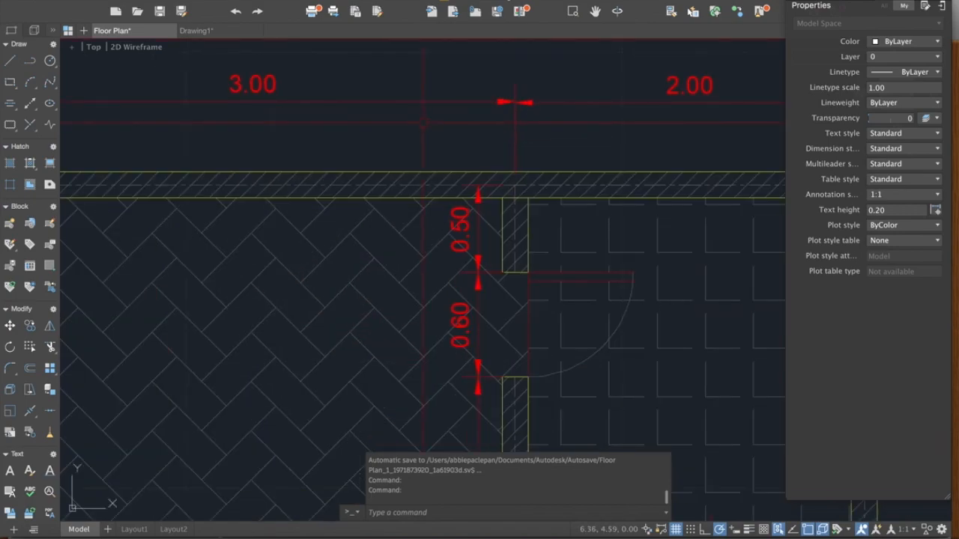
scroll(409, 151, down, 2)
middle_drag(429, 148, 653, 81)
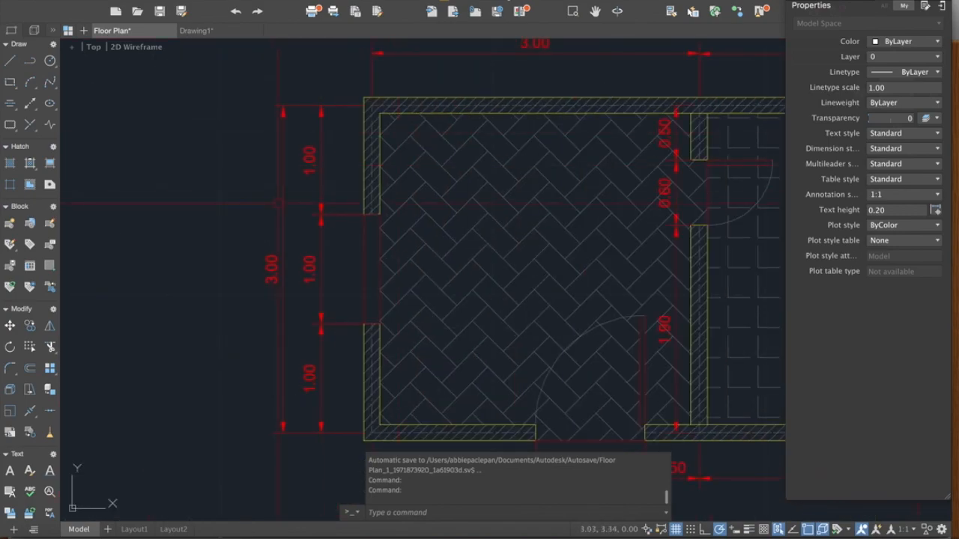
scroll(330, 119, up, 2)
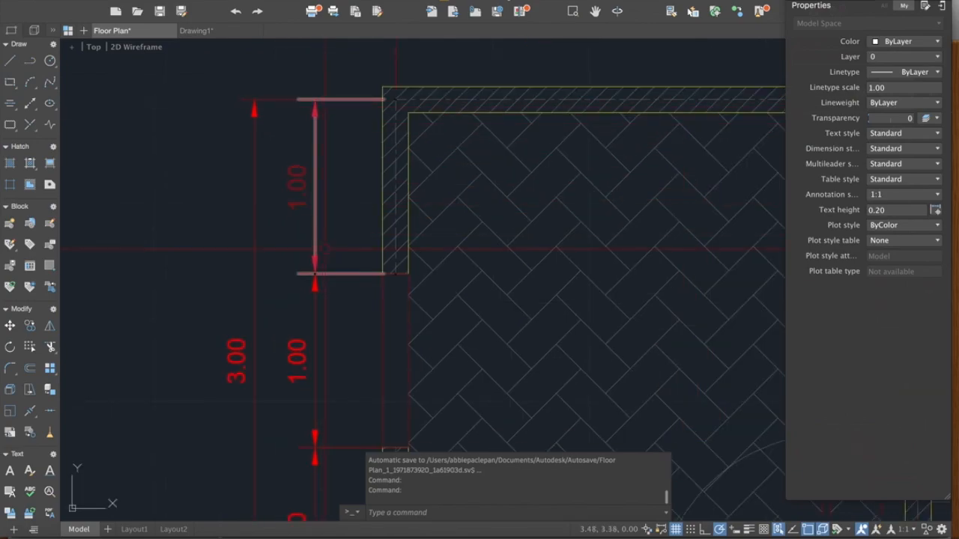
middle_drag(331, 269, 349, 153)
scroll(352, 306, down, 2)
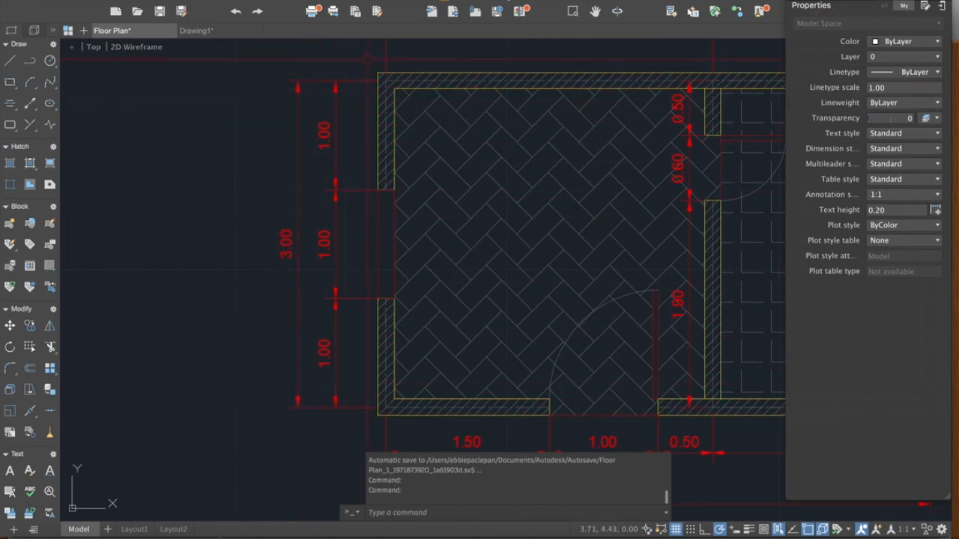
middle_drag(358, 325, 167, 158)
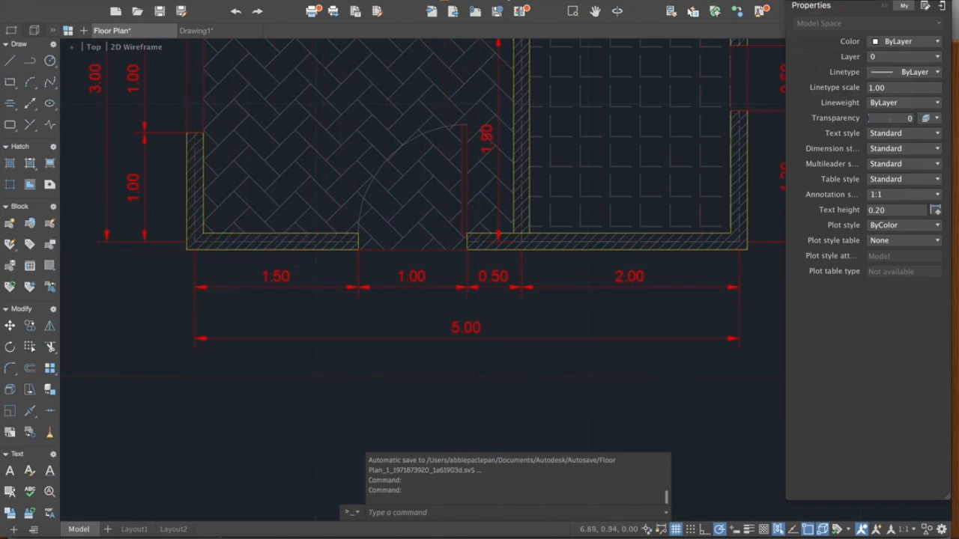
scroll(185, 412, down, 2)
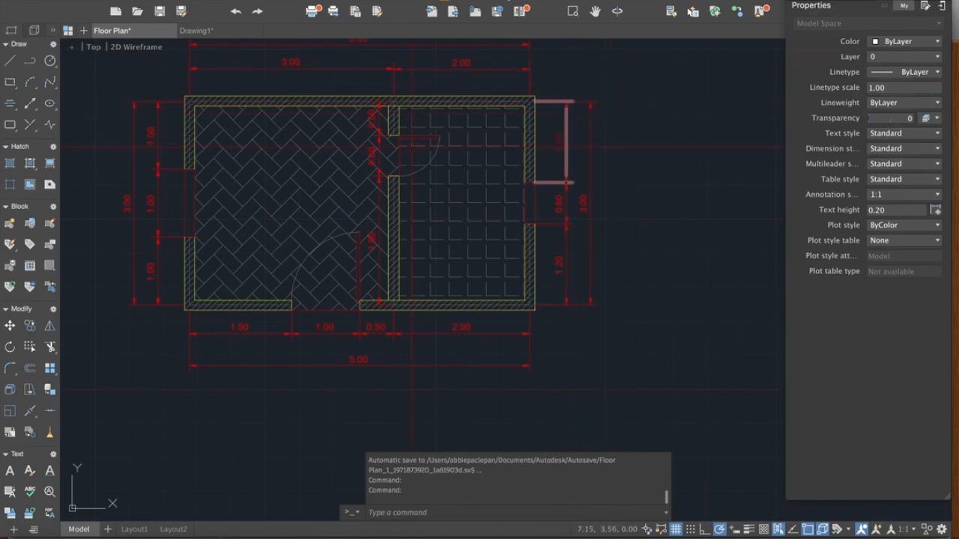
middle_drag(412, 152, 471, 199)
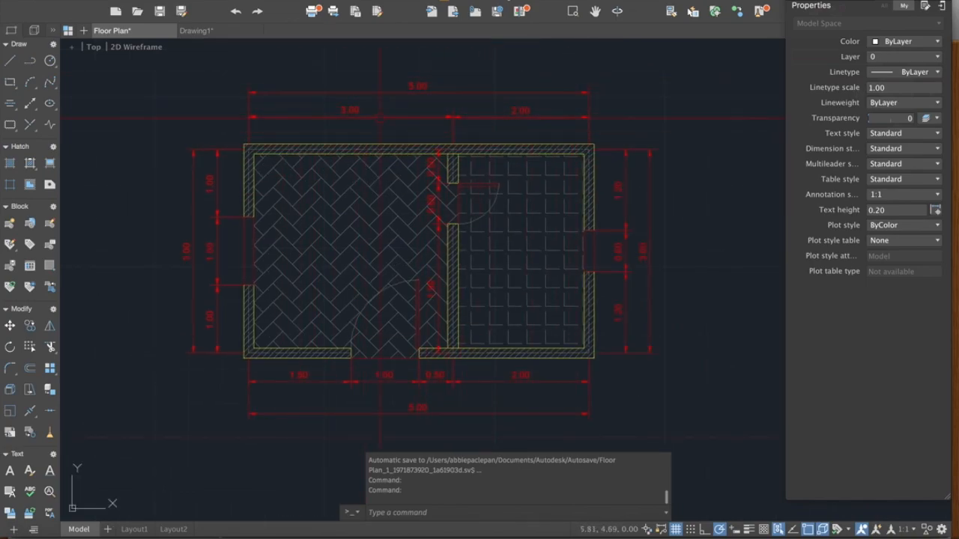
scroll(271, 128, up, 4)
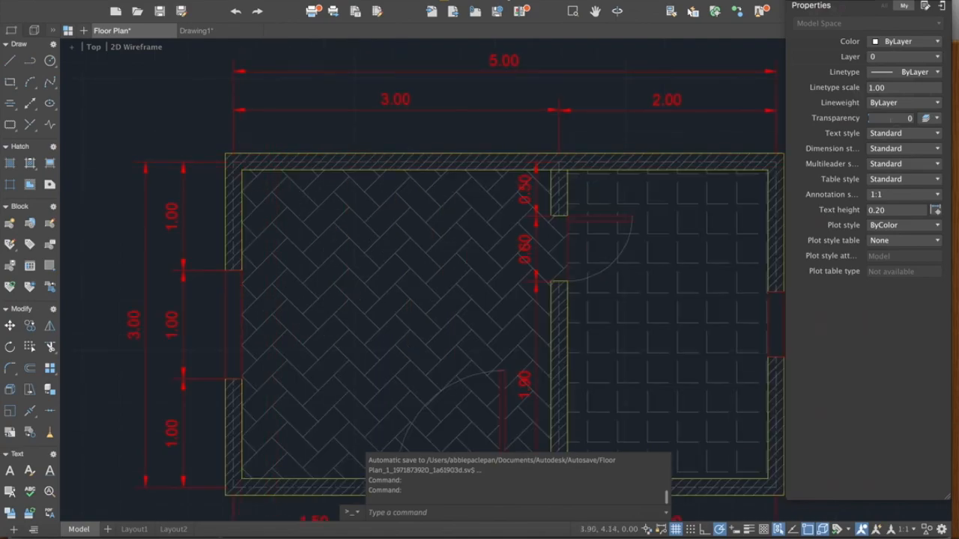
scroll(216, 306, down, 4)
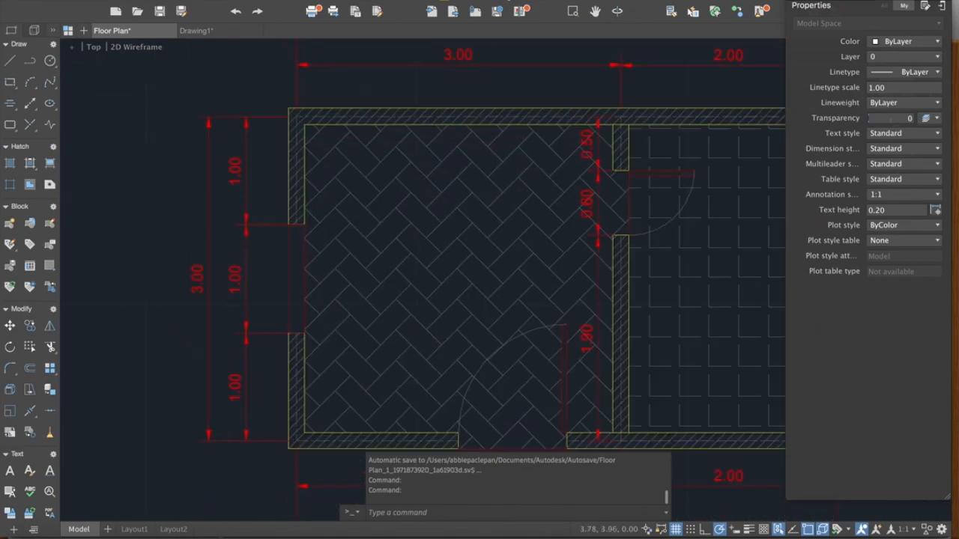
scroll(326, 187, up, 2)
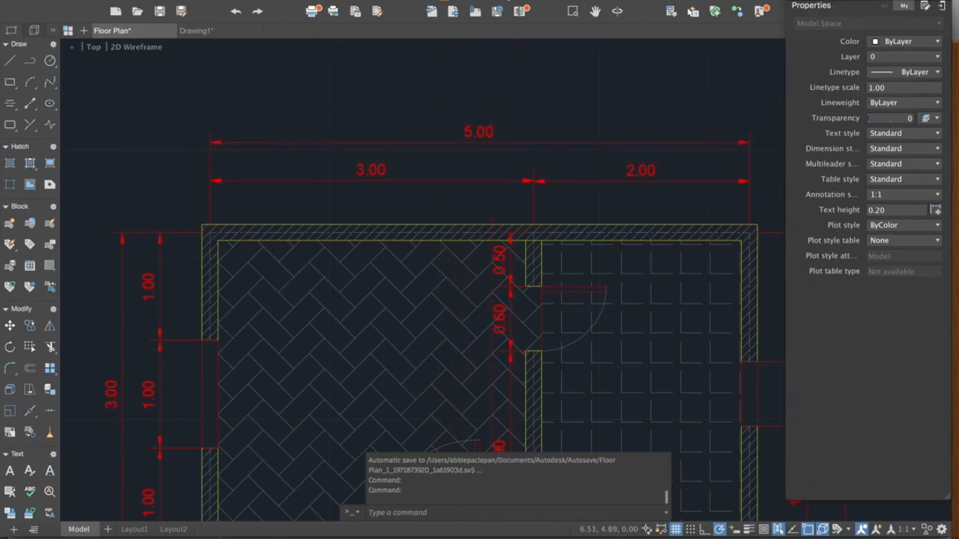
scroll(449, 173, down, 2)
Return to Drawing1 and browse the Dimension menu's commands.
click(187, 30)
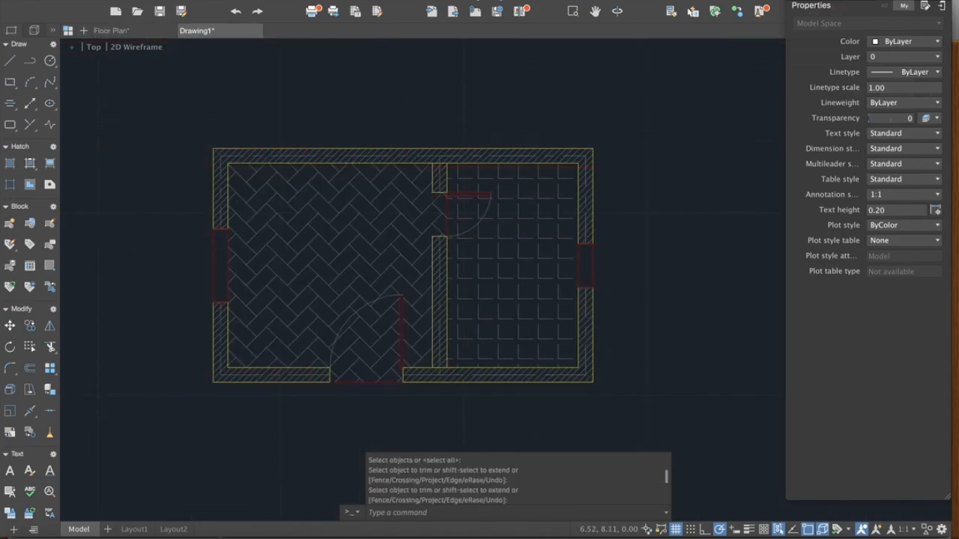
scroll(424, 187, down, 2)
scroll(393, 172, up, 2)
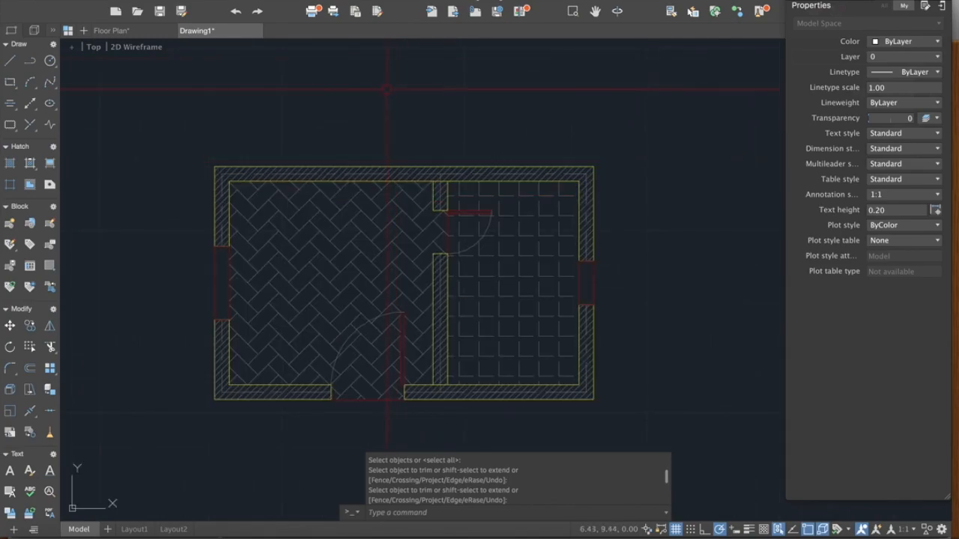
middle_drag(386, 88, 393, 122)
click(377, 0)
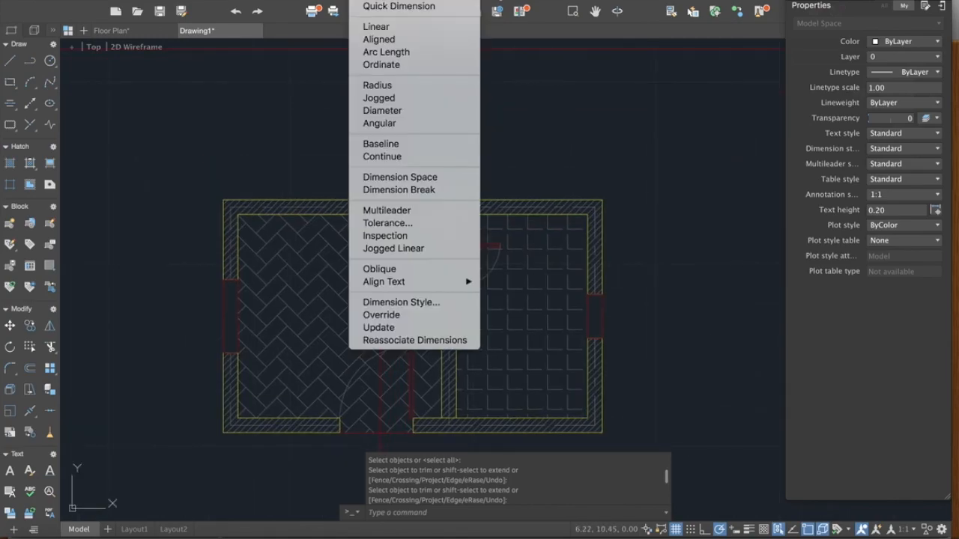
click(379, 0)
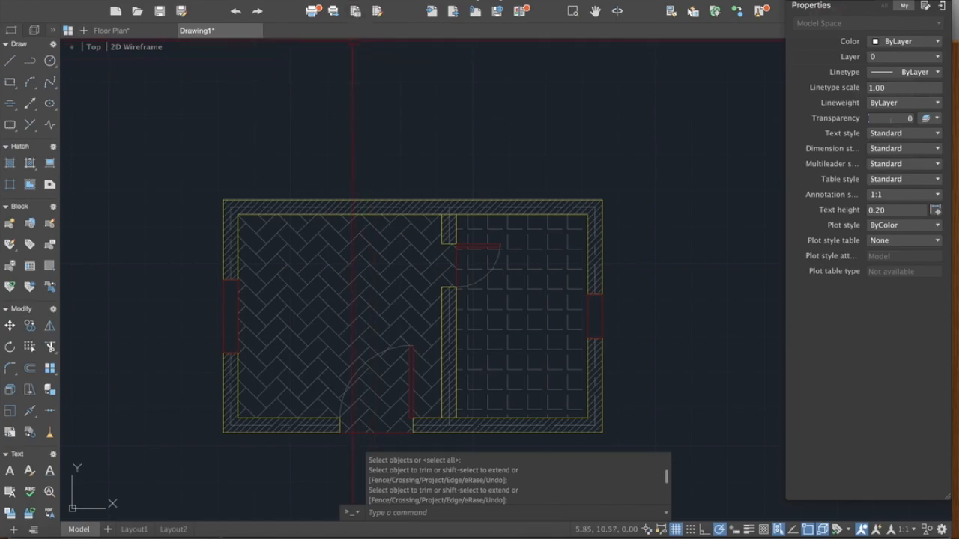
click(378, 0)
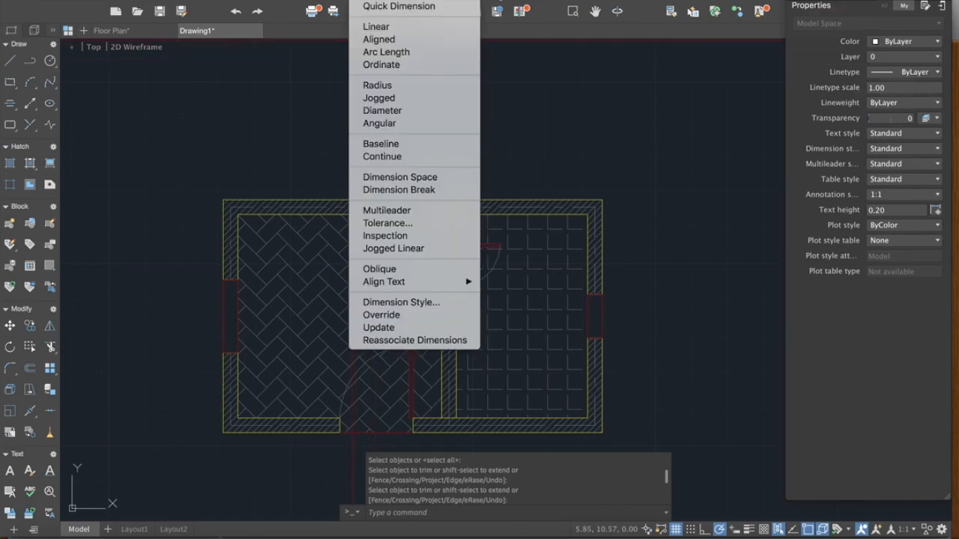
click(382, 28)
click(381, 0)
click(381, 0)
click(297, 82)
click(320, 98)
click(334, 65)
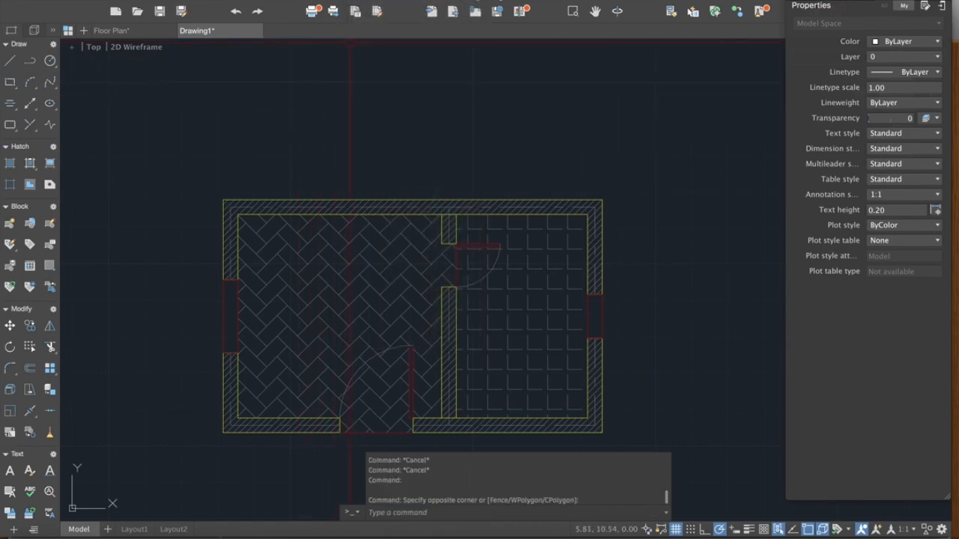
Try to start a linear dimension from the top-left wall corner.
click(369, 1)
click(372, 29)
scroll(223, 201, up, 4)
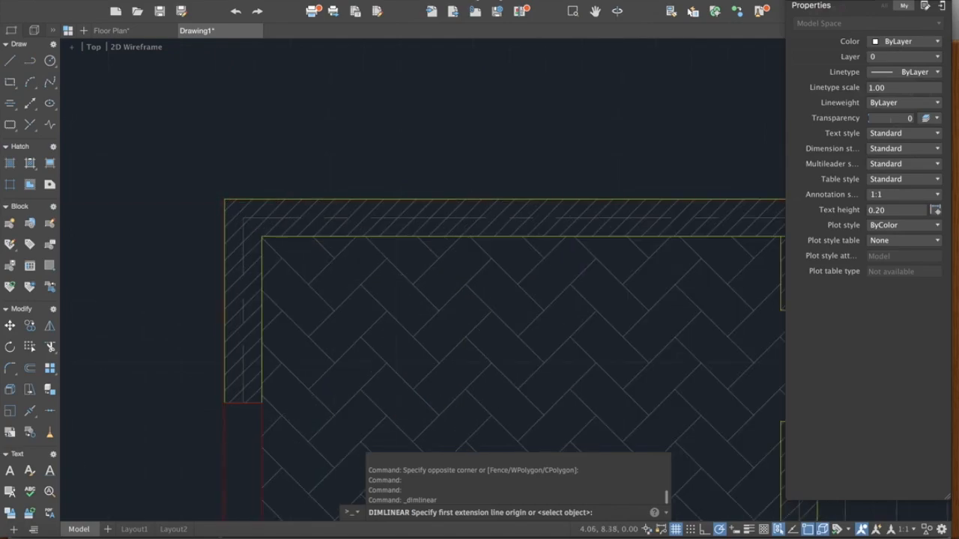
click(242, 216)
scroll(367, 197, down, 2)
middle_drag(358, 200, 197, 235)
scroll(494, 256, up, 4)
scroll(412, 249, down, 2)
middle_drag(389, 245, 687, 231)
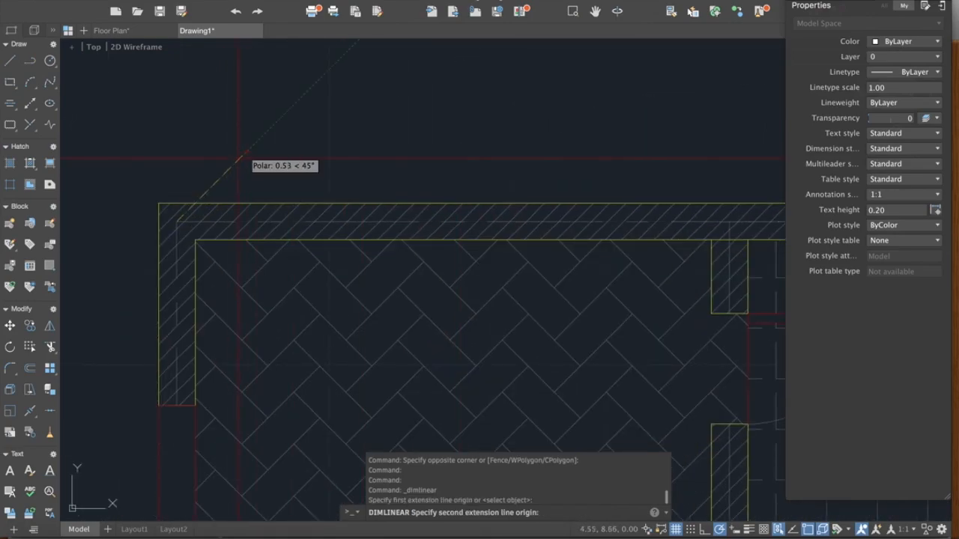
key(Escape)
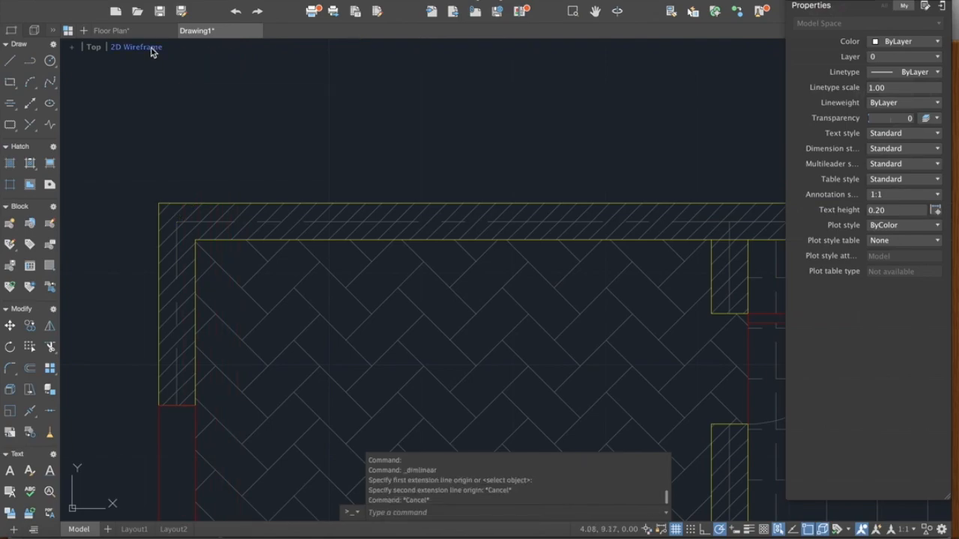
Switch to the Floor Plan reference and examine the top wall and partition opening dimensions.
click(113, 30)
scroll(266, 149, up, 2)
scroll(266, 149, up, 4)
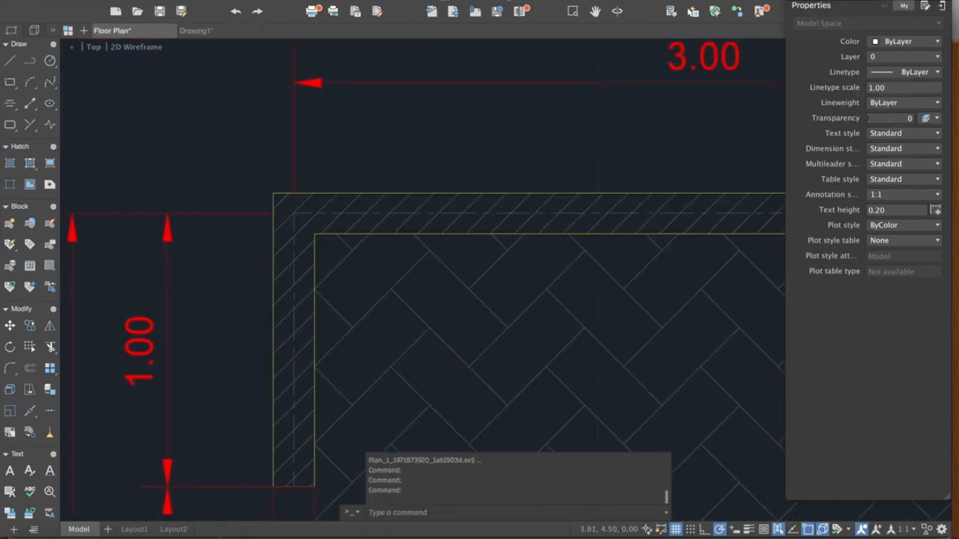
key(Escape)
key(Escape)
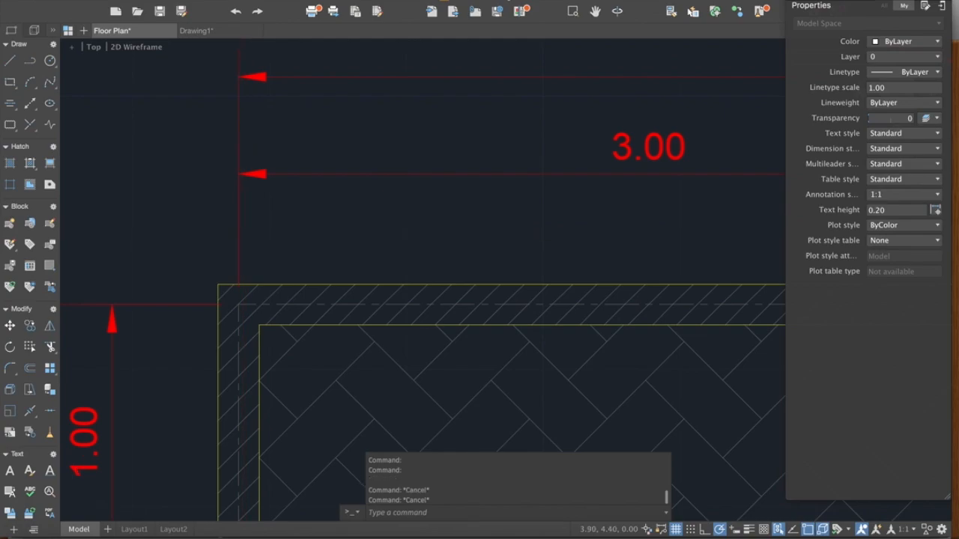
scroll(242, 259, down, 3)
middle_drag(253, 270, 278, 244)
scroll(260, 255, up, 3)
key(Escape)
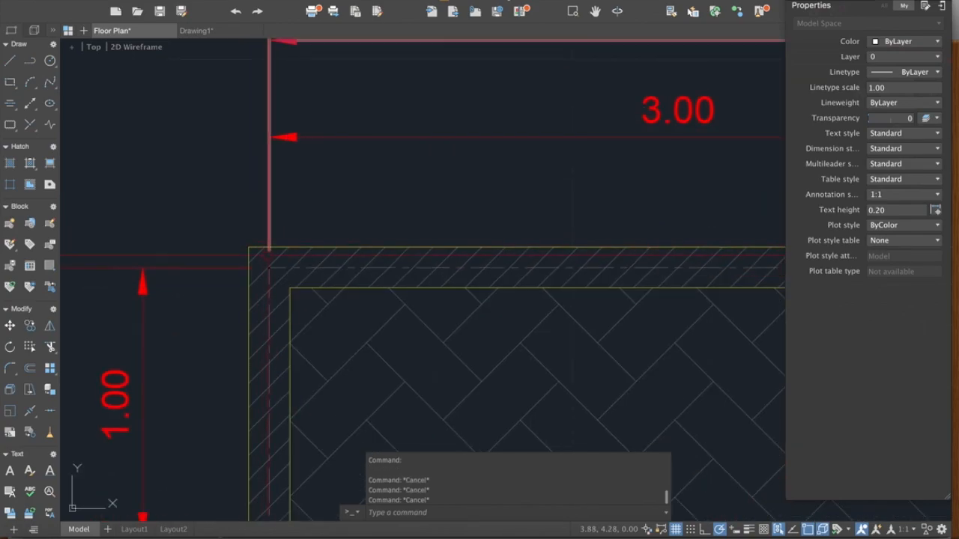
scroll(270, 263, up, 2)
scroll(270, 273, down, 2)
scroll(329, 264, down, 2)
middle_drag(674, 261, 497, 261)
scroll(479, 262, up, 2)
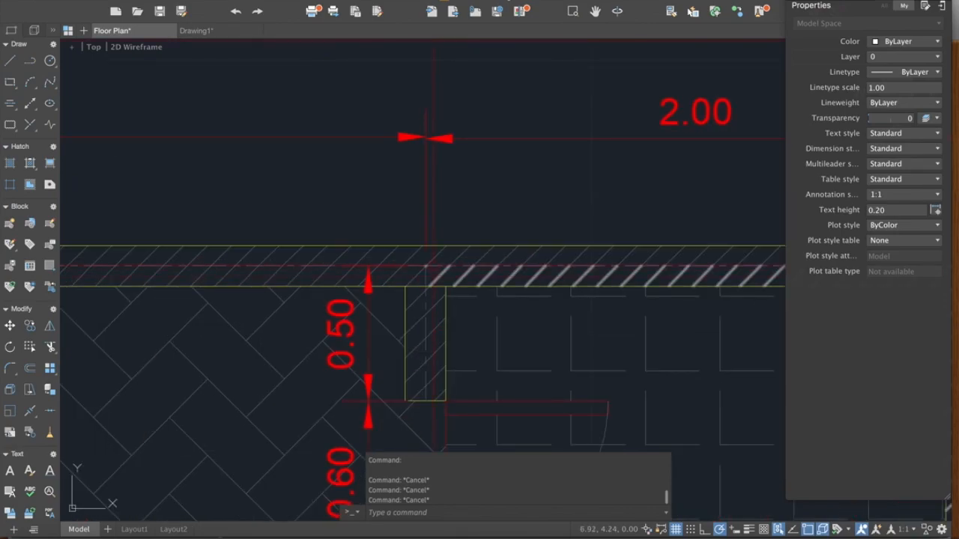
scroll(430, 224, down, 2)
middle_drag(436, 344, 462, 223)
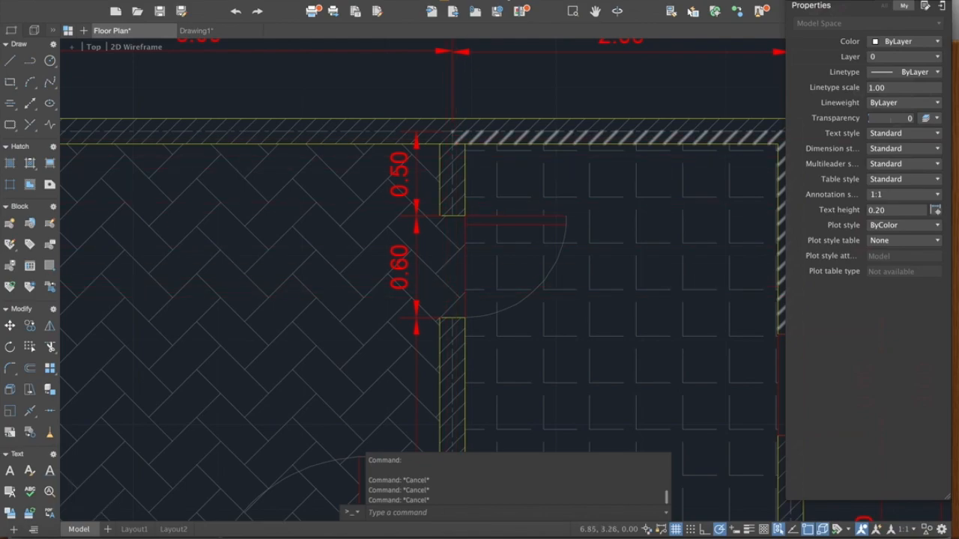
scroll(590, 301, down, 4)
middle_drag(589, 279, 605, 198)
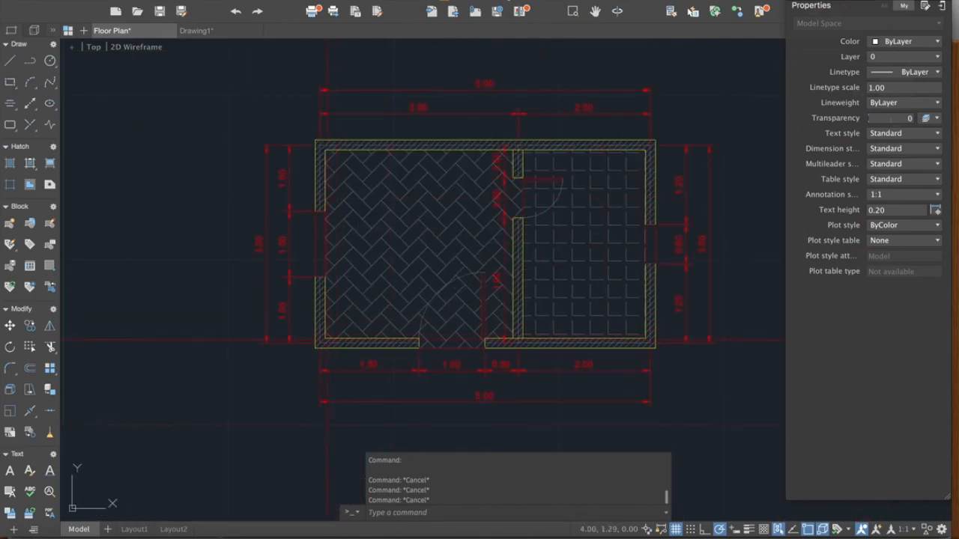
scroll(327, 341, up, 1)
scroll(336, 329, down, 1)
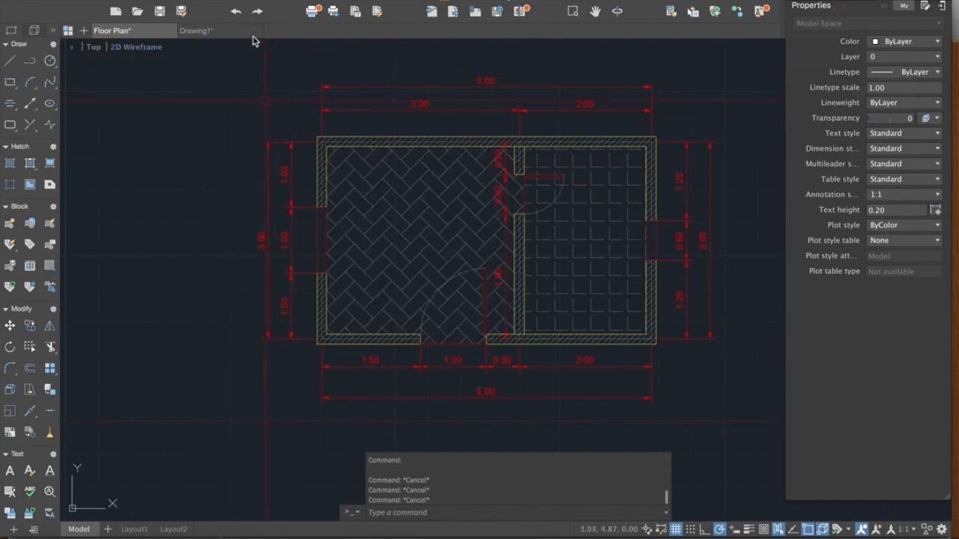
Return to Drawing1 and add a linear dimension along the top wall from the left wall corner to the partition, placed above the plan.
click(224, 32)
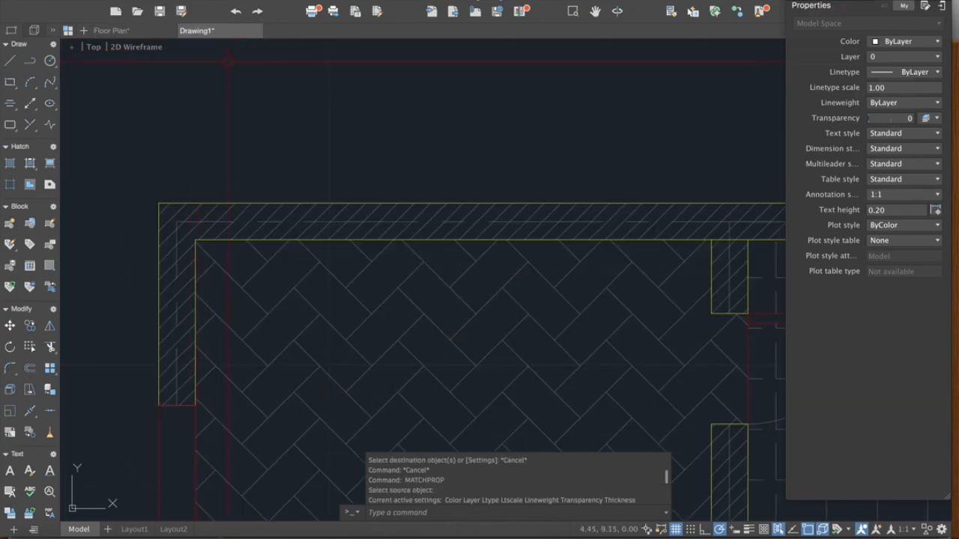
click(372, 1)
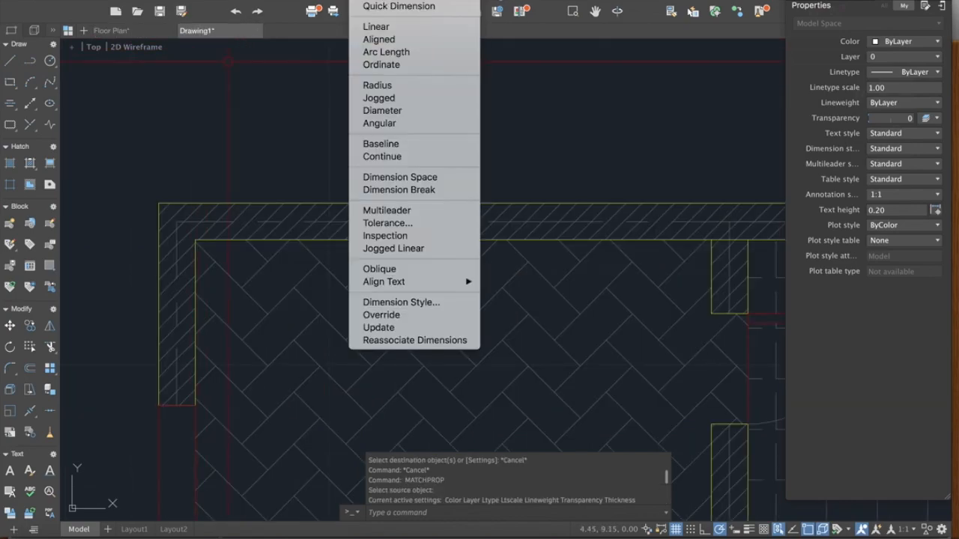
click(373, 28)
click(177, 222)
scroll(299, 198, down, 2)
scroll(472, 247, up, 4)
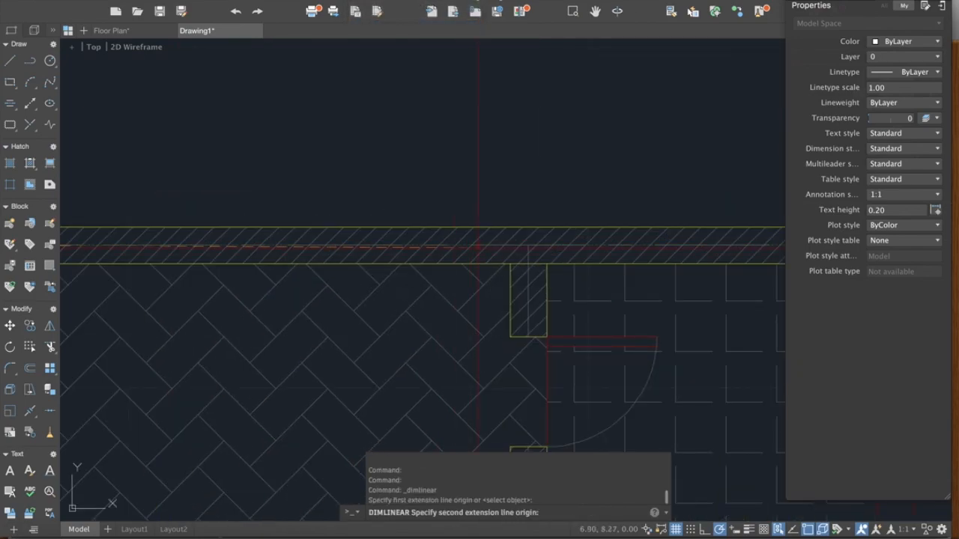
click(551, 245)
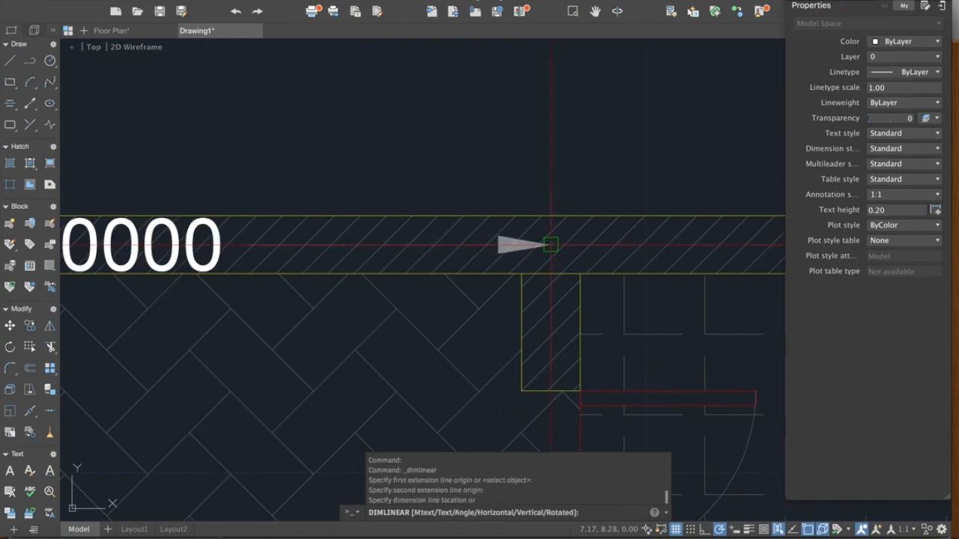
scroll(551, 245, down, 3)
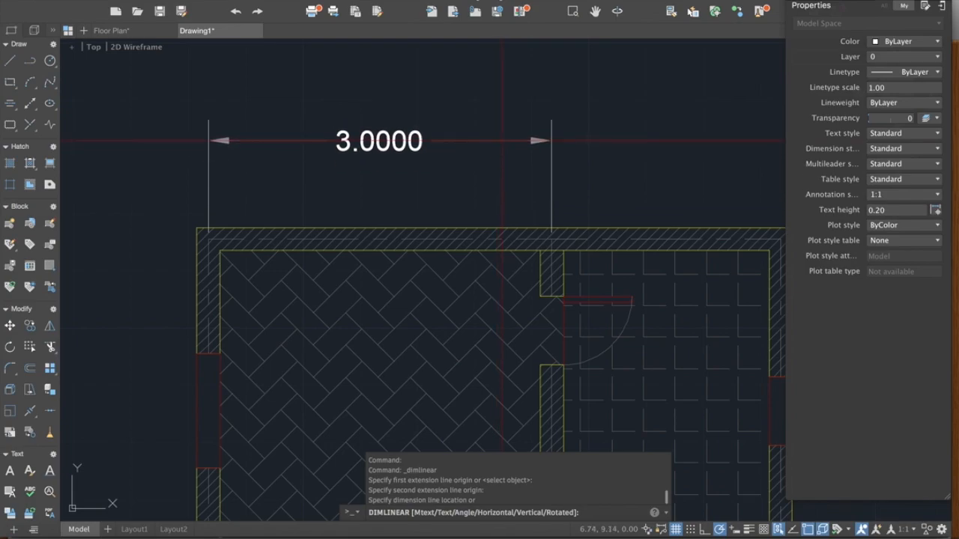
click(502, 140)
Examine the new top dimension and its extension lines up close.
scroll(587, 114, down, 4)
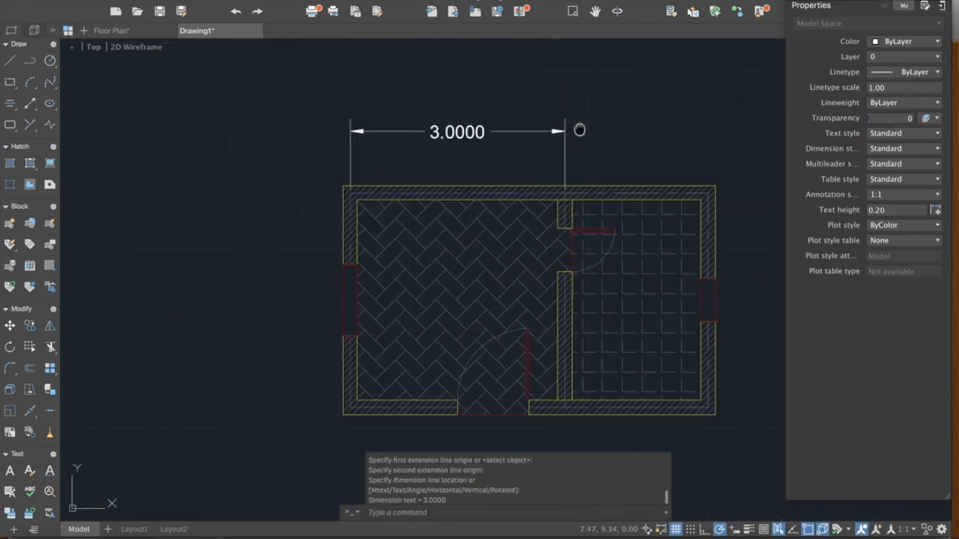
scroll(507, 159, up, 4)
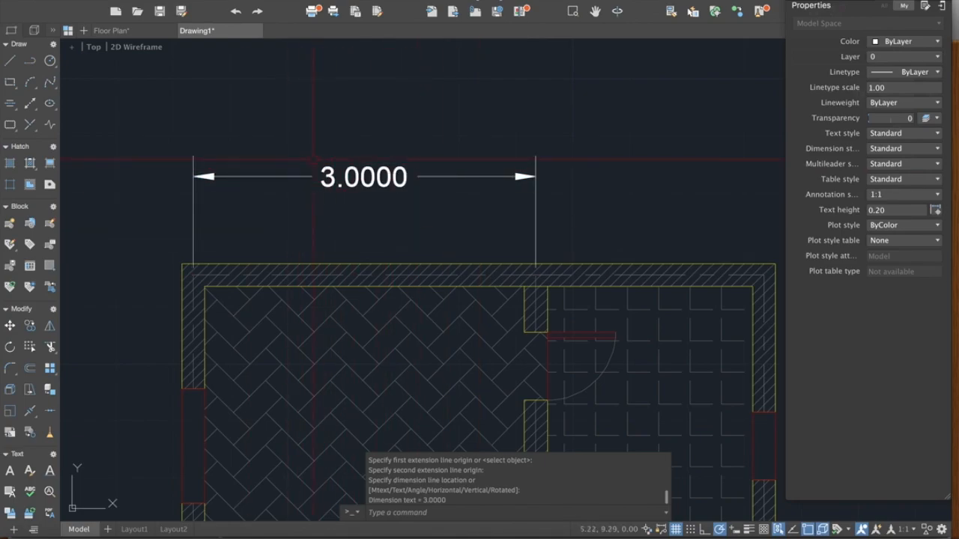
scroll(432, 192, down, 3)
scroll(396, 149, up, 5)
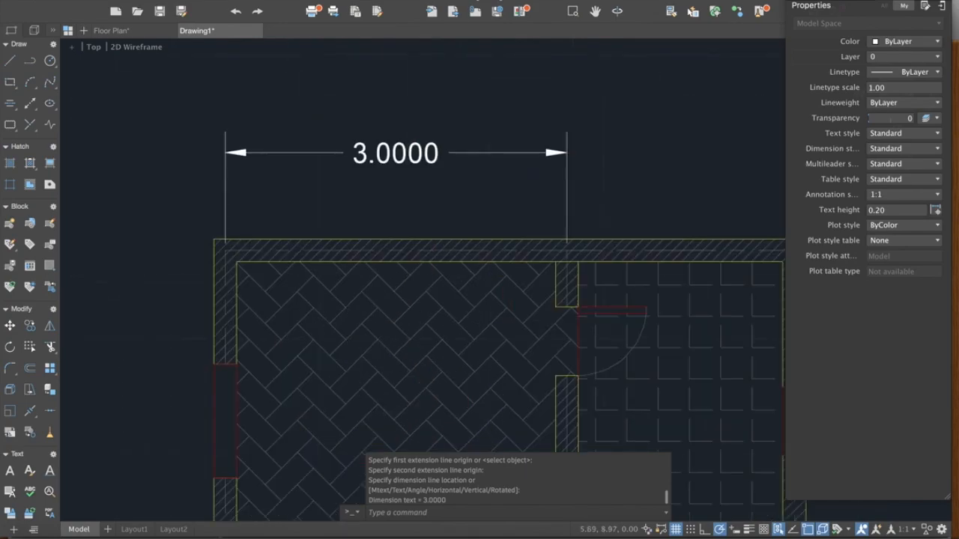
middle_drag(395, 150, 420, 192)
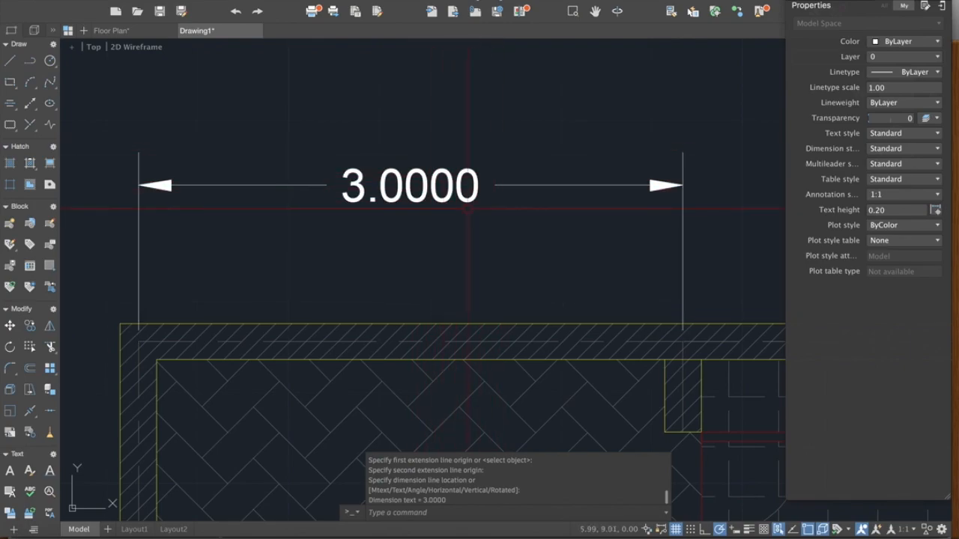
scroll(479, 68, down, 4)
scroll(289, 182, up, 5)
scroll(294, 180, down, 2)
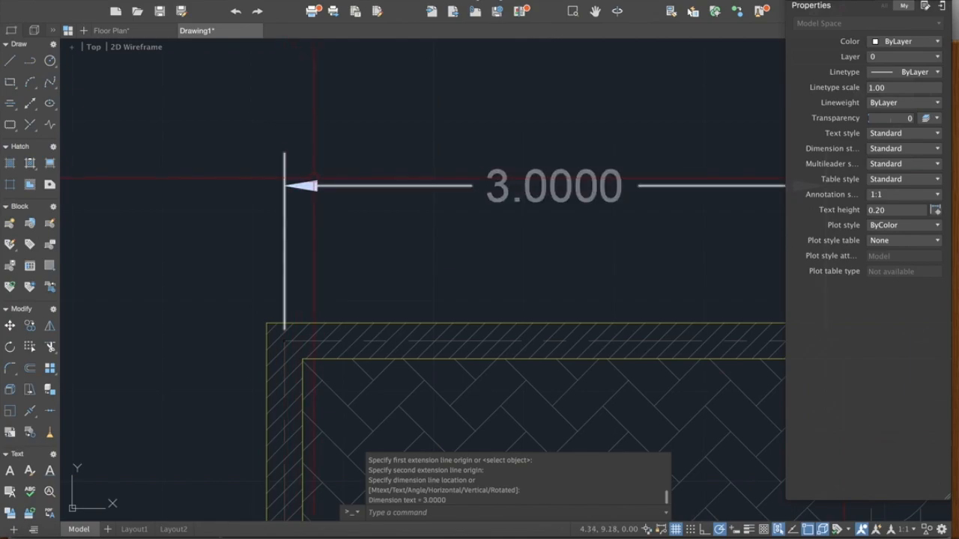
scroll(304, 180, up, 2)
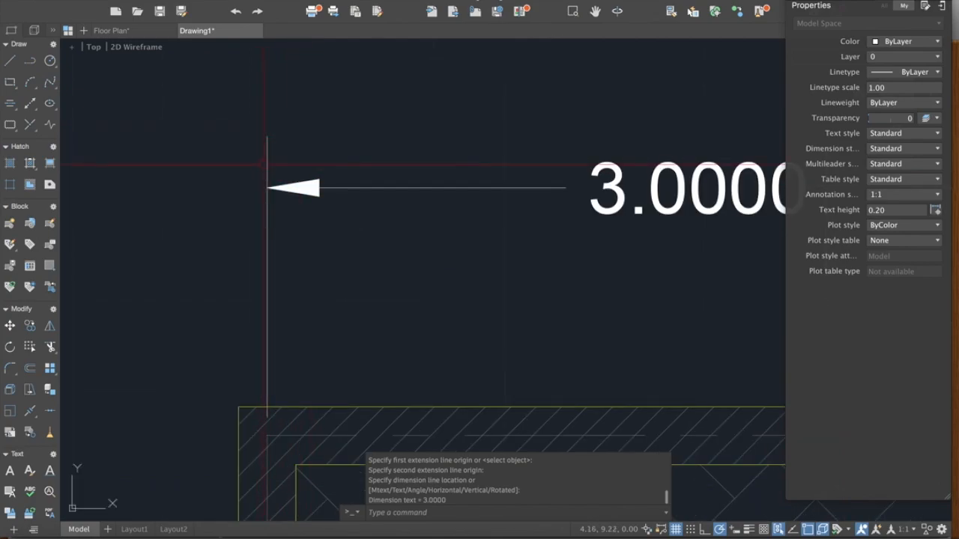
scroll(593, 163, down, 1)
middle_drag(593, 164, 537, 187)
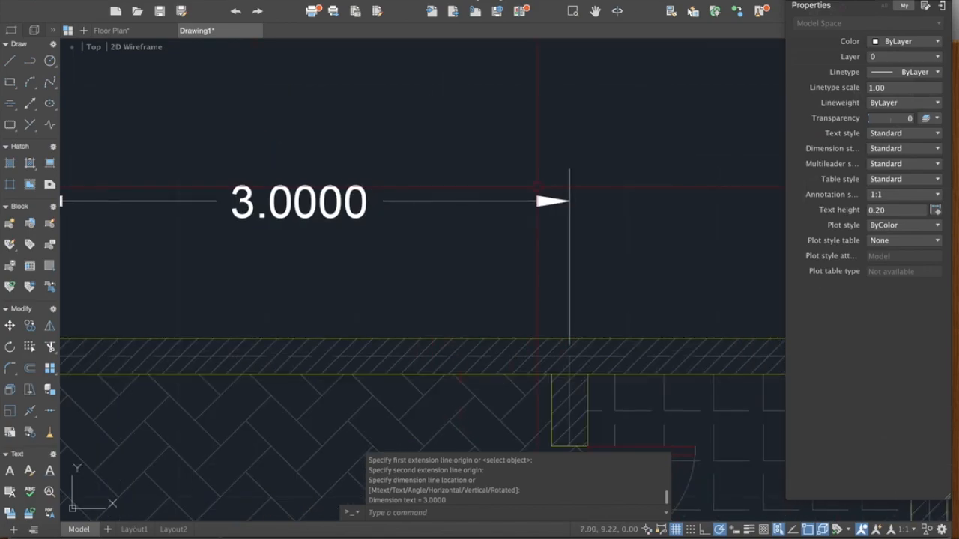
scroll(612, 219, down, 1)
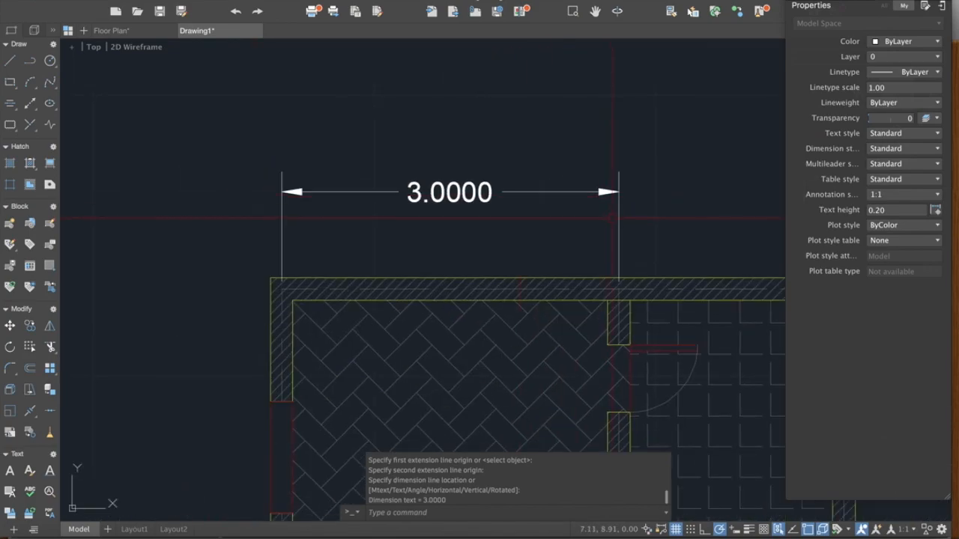
scroll(534, 203, up, 2)
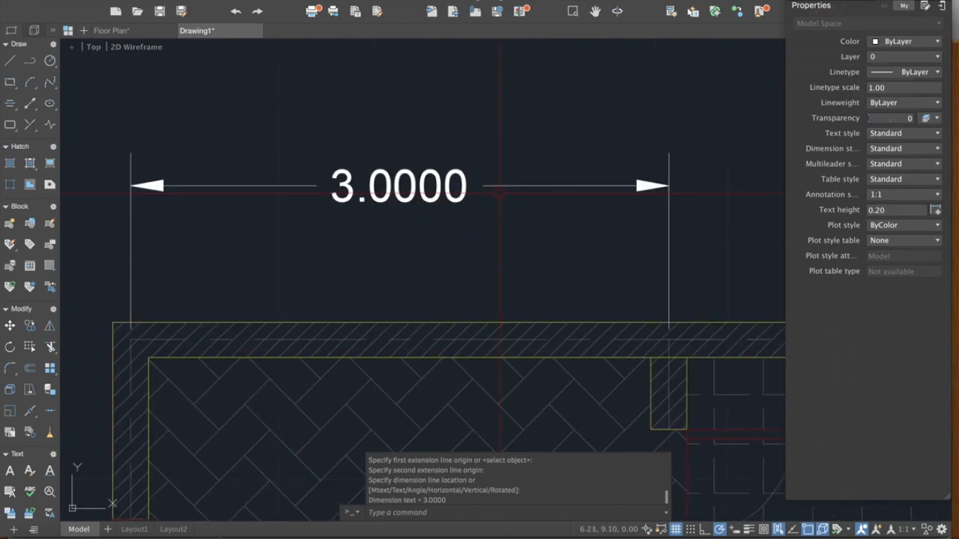
scroll(412, 223, down, 2)
scroll(423, 211, up, 2)
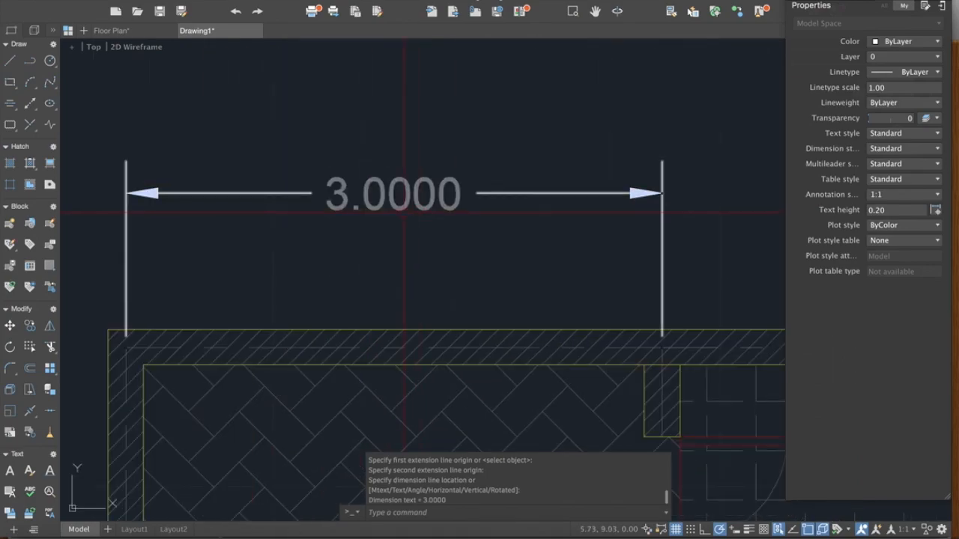
middle_drag(311, 212, 382, 234)
scroll(457, 248, down, 2)
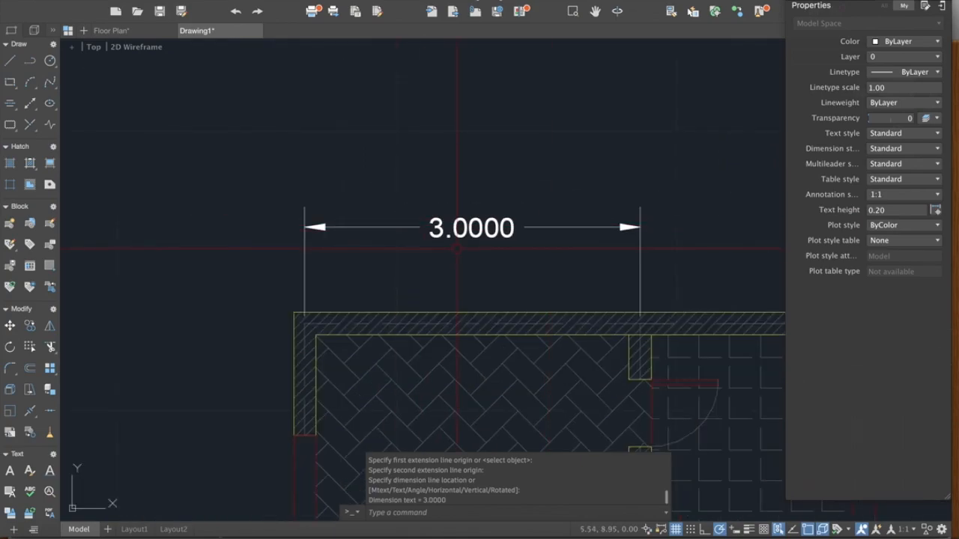
scroll(453, 225, up, 4)
scroll(449, 180, down, 2)
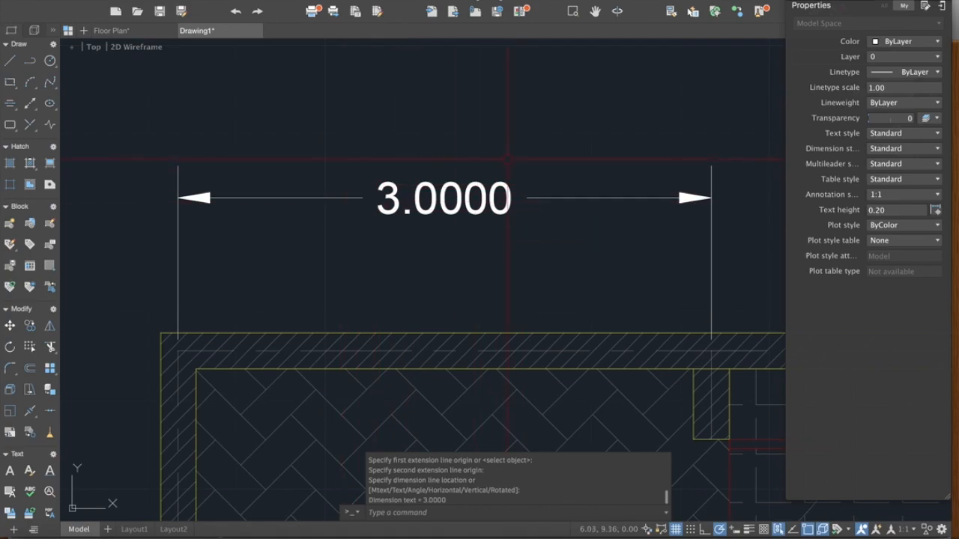
Compare the new dimension against the Floor Plan reference, then return to Drawing1.
click(120, 31)
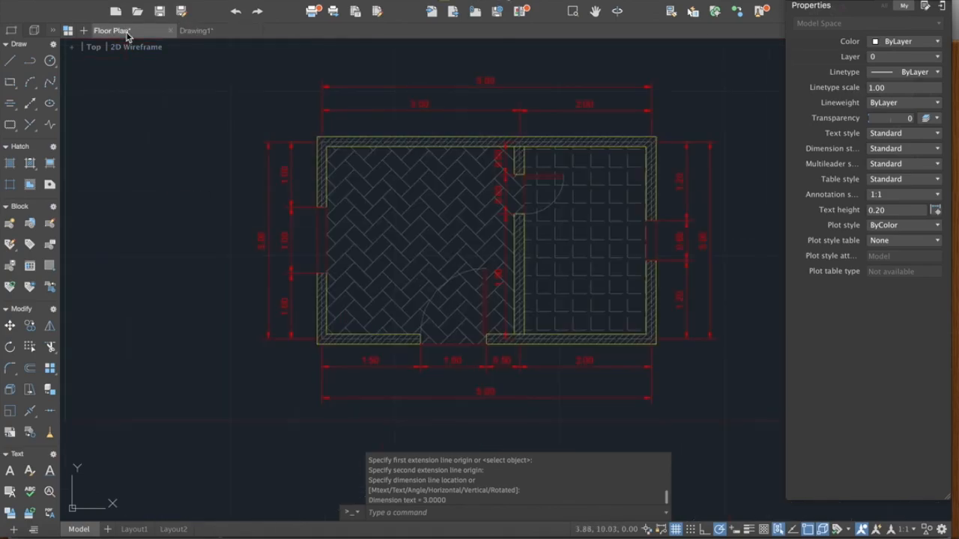
scroll(285, 275, up, 5)
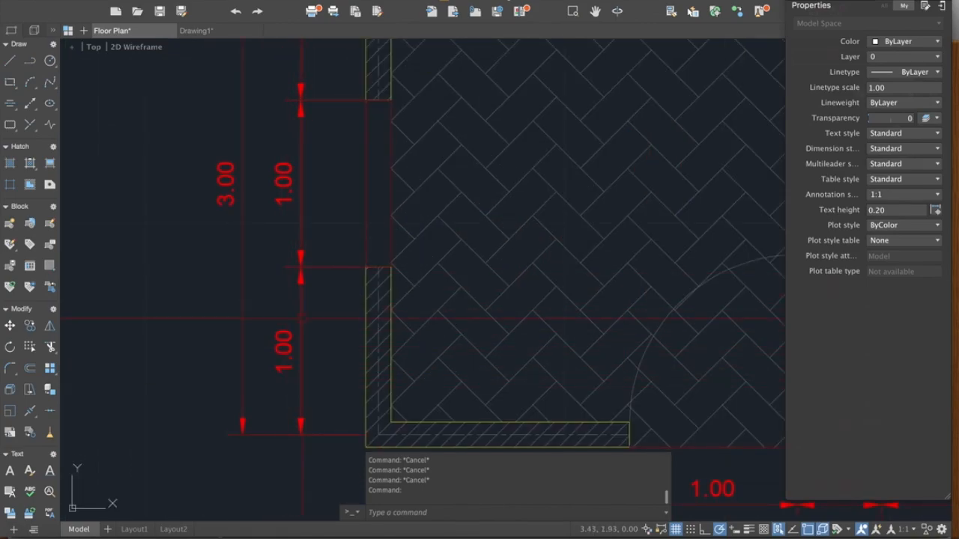
scroll(296, 322, down, 5)
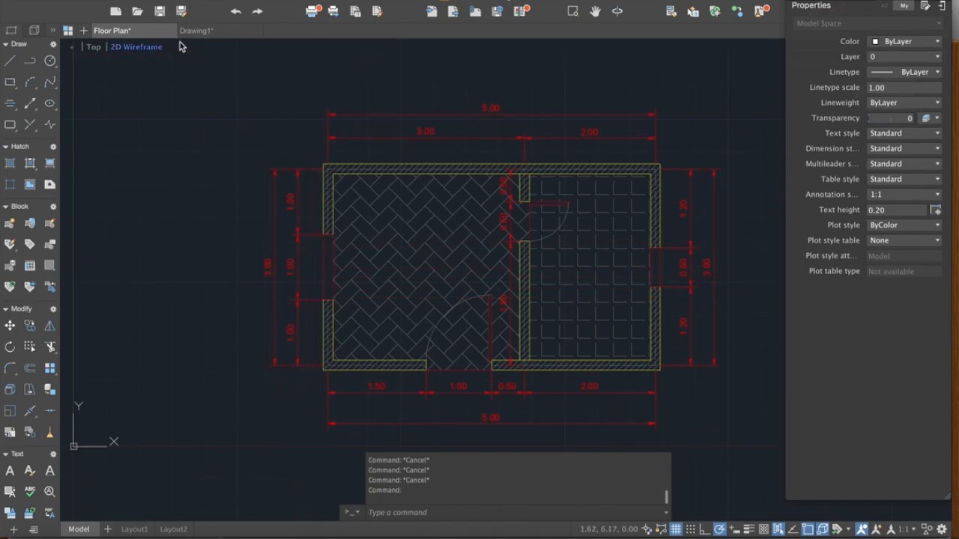
click(195, 31)
scroll(411, 219, down, 3)
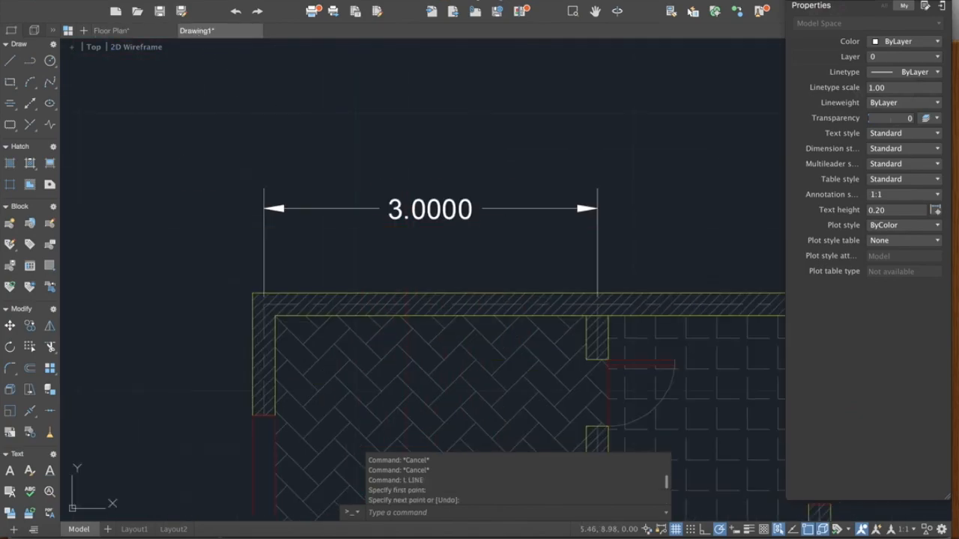
scroll(419, 199, up, 3)
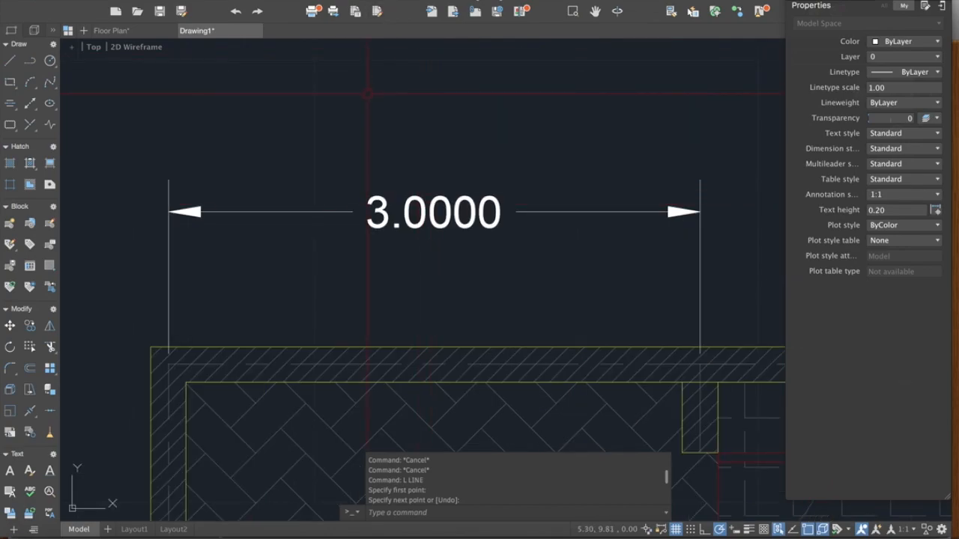
scroll(367, 93, down, 2)
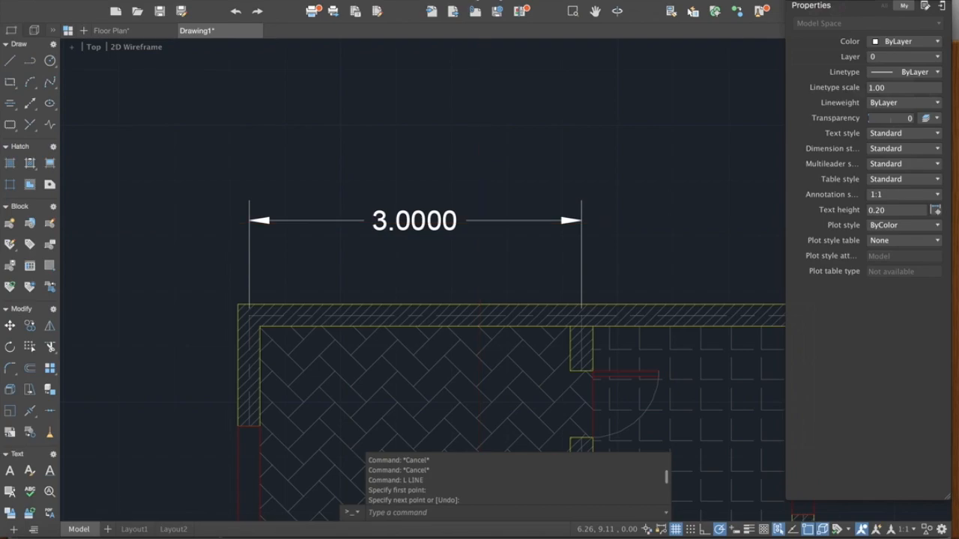
scroll(481, 224, up, 2)
scroll(497, 217, down, 2)
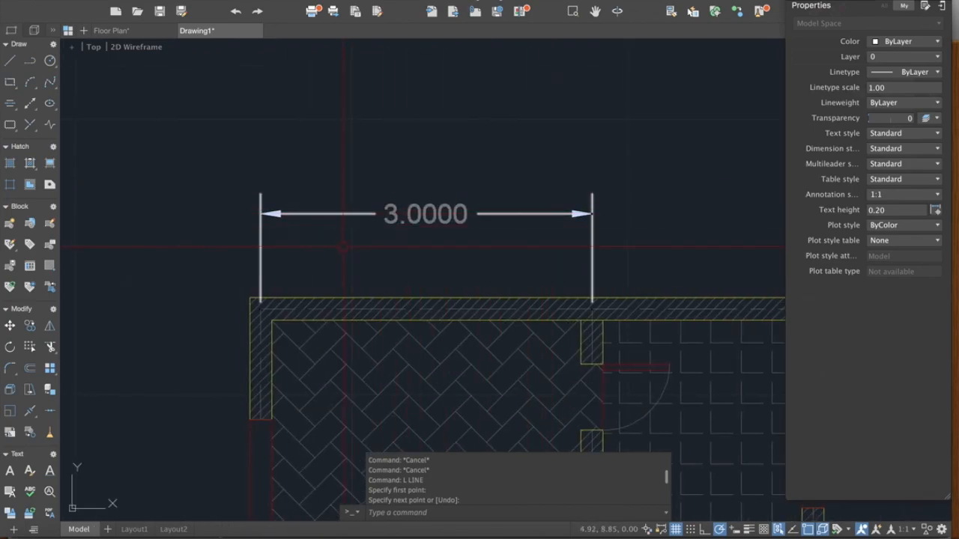
scroll(427, 186, down, 2)
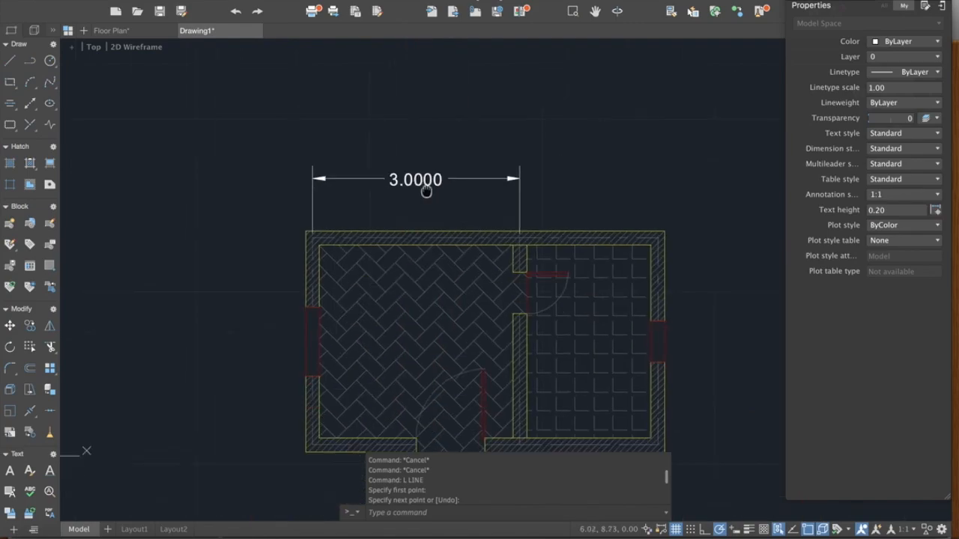
scroll(440, 172, up, 2)
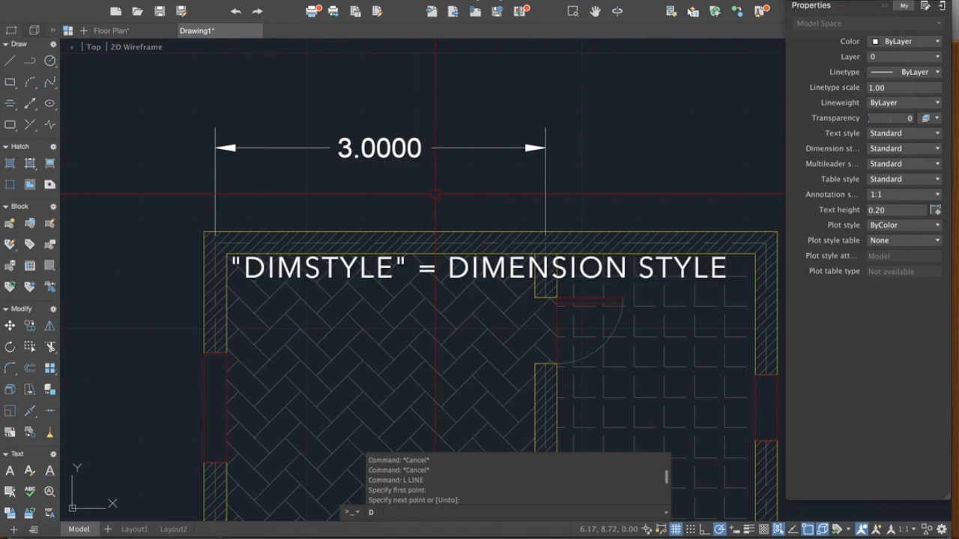
Open the Dimension Style Manager and start modifying the Standard dimension style.
text(DIMST)
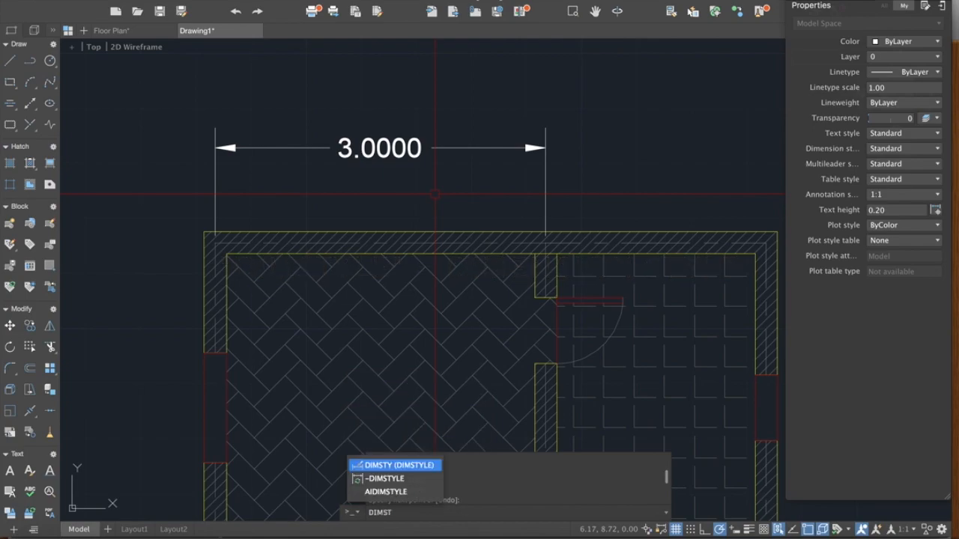
key(Return)
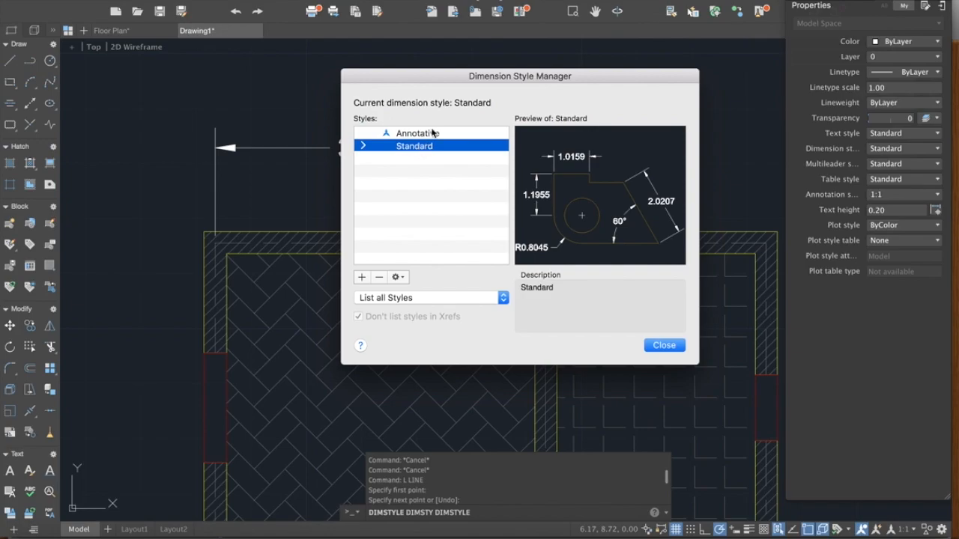
drag(449, 85, 470, 126)
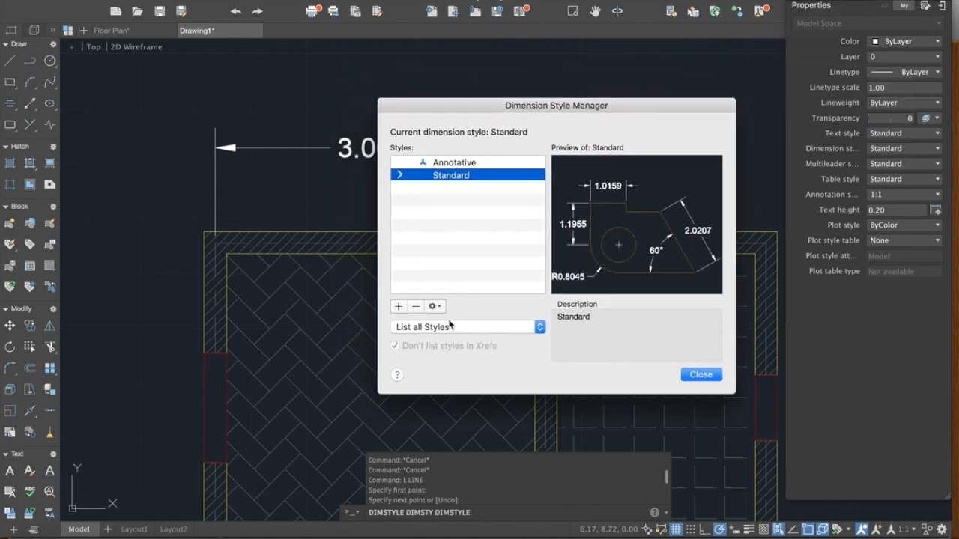
click(435, 307)
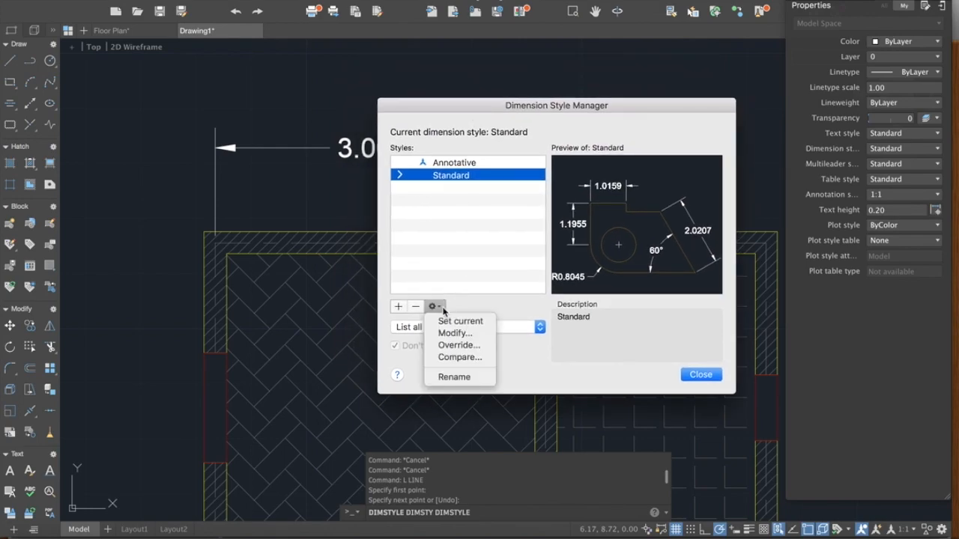
click(442, 306)
click(441, 306)
click(455, 335)
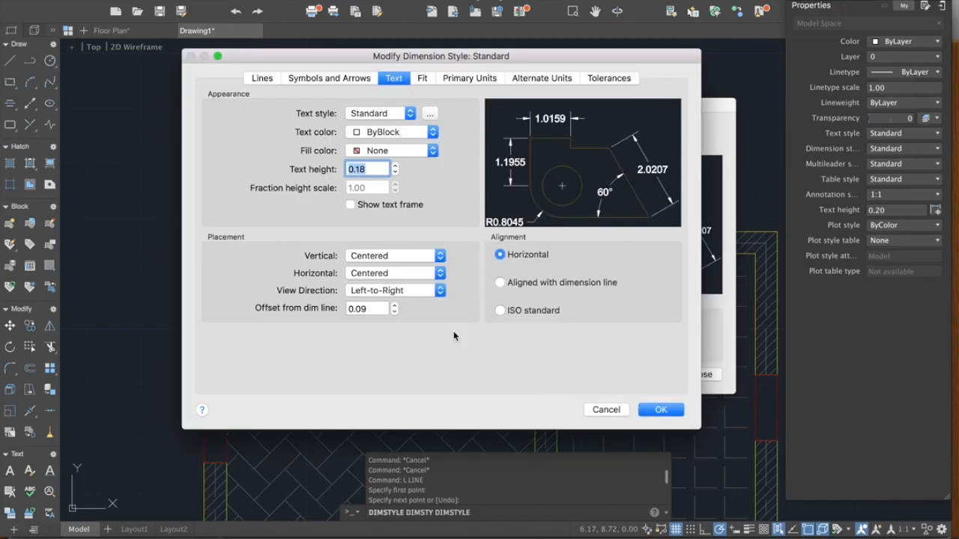
Review each settings tab of the Standard dimension style, then cancel and close the manager without changes.
click(262, 78)
click(330, 78)
click(394, 78)
click(422, 78)
click(458, 78)
click(542, 78)
click(609, 78)
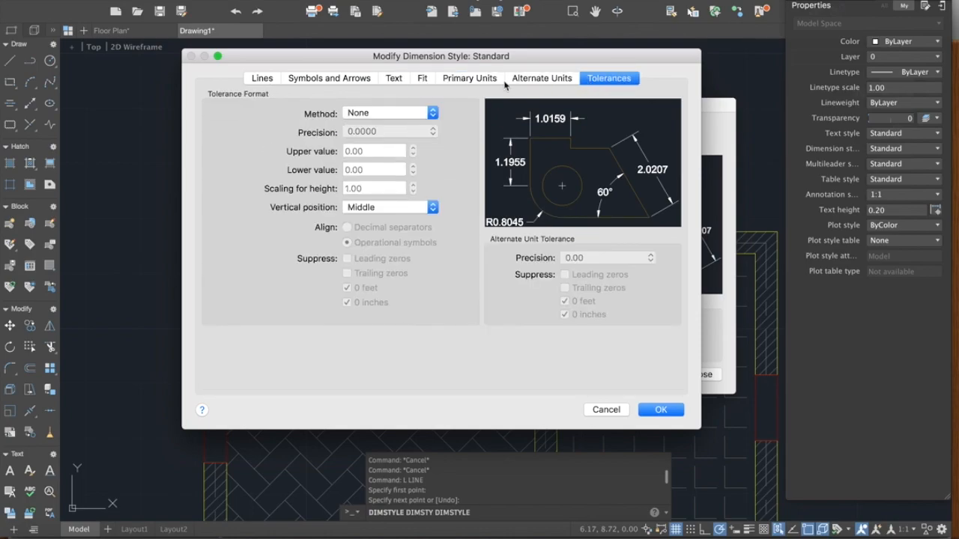
click(263, 78)
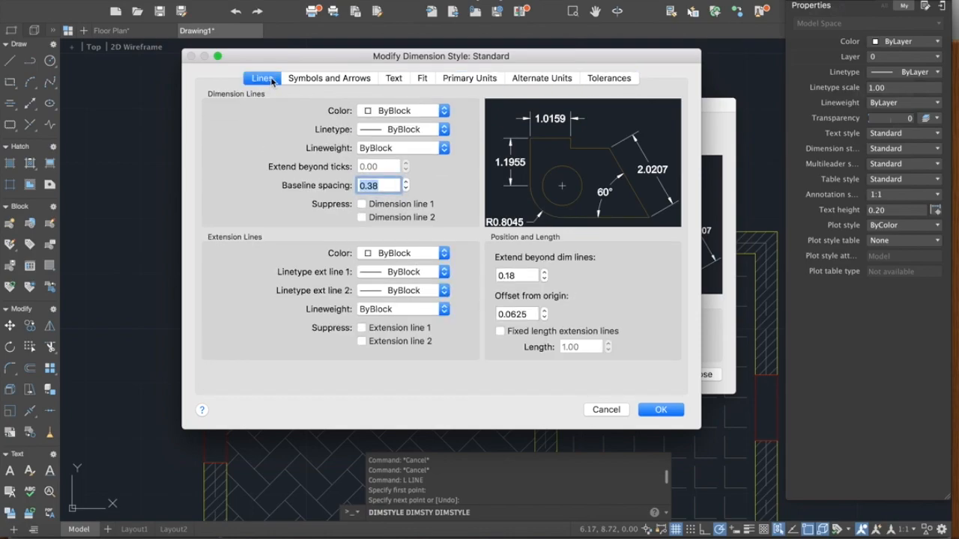
click(332, 78)
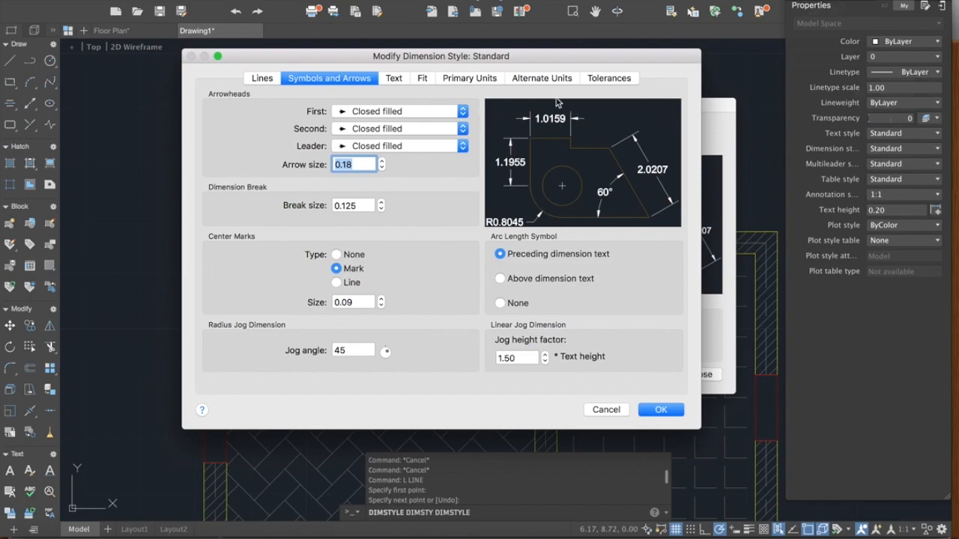
click(399, 112)
click(398, 82)
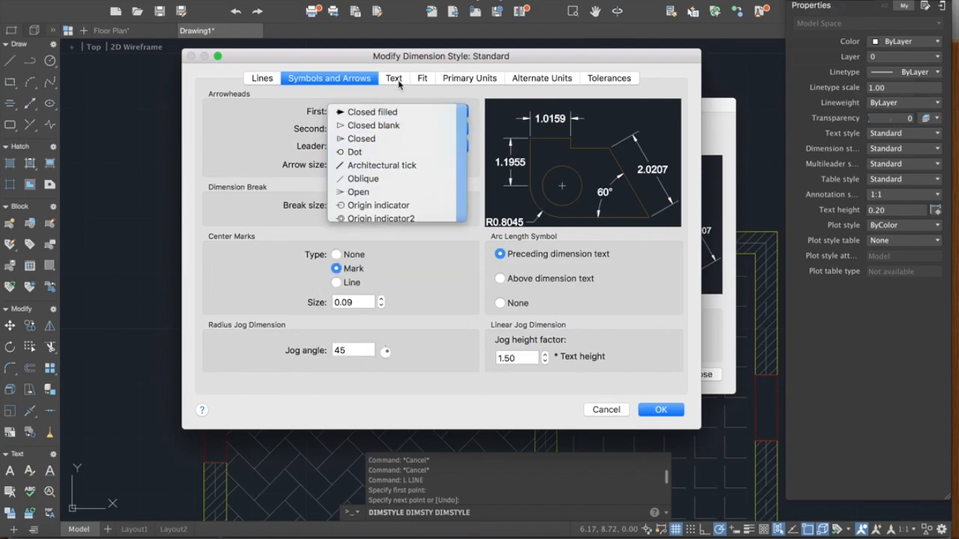
click(398, 81)
click(422, 78)
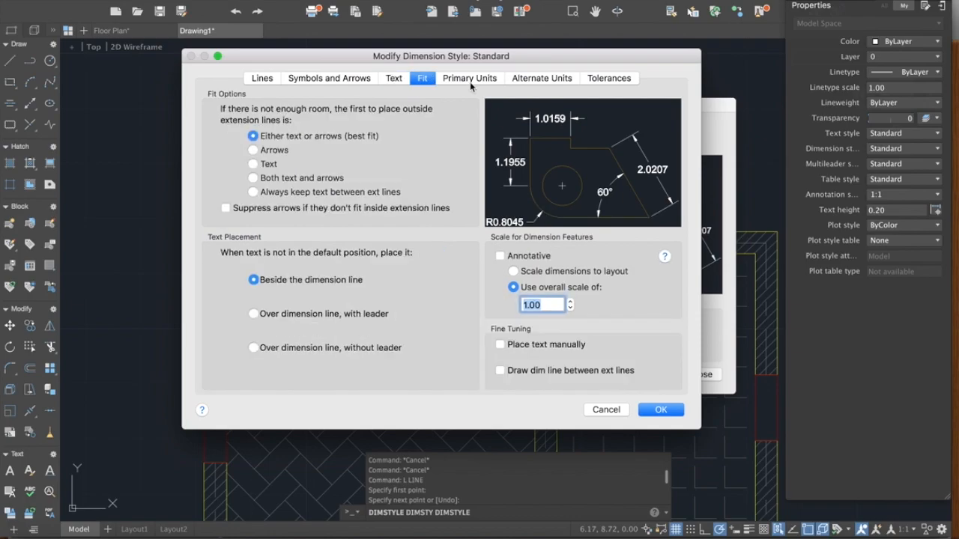
click(469, 79)
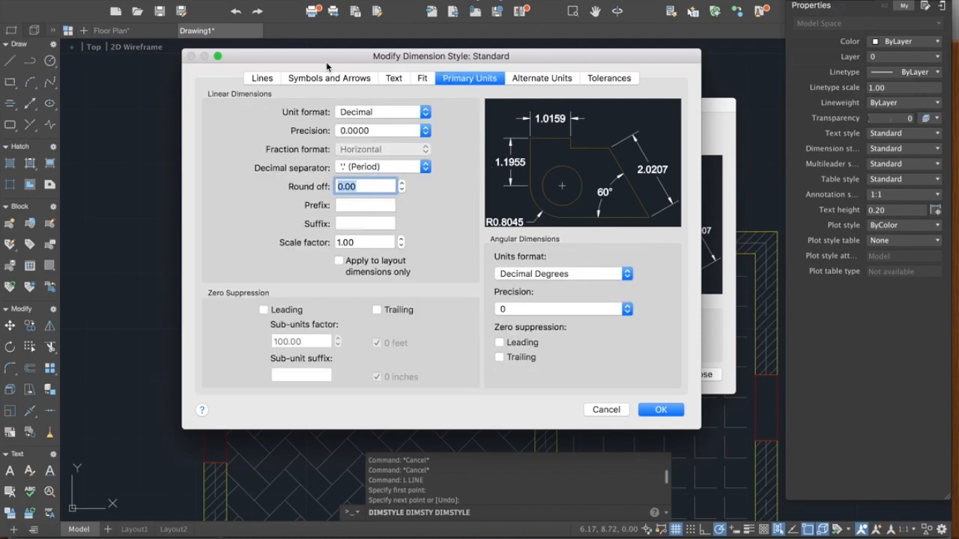
drag(418, 57, 603, 61)
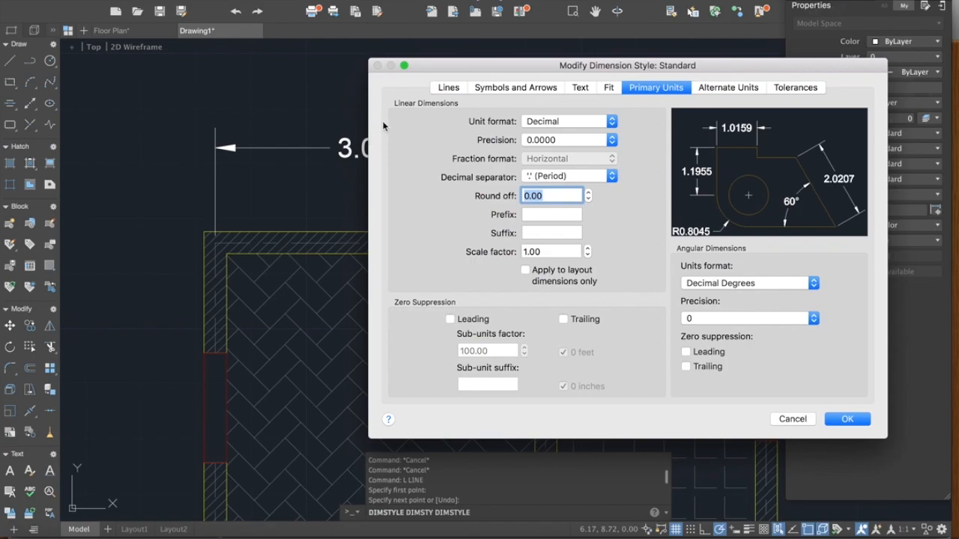
click(780, 418)
click(699, 377)
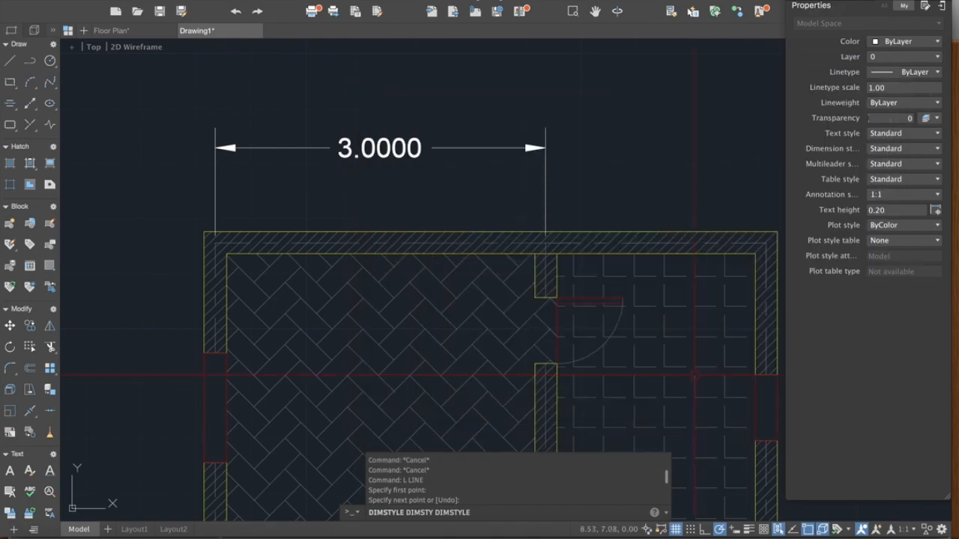
Select the top dimension and zoom in to inspect its text and arrows.
scroll(368, 146, up, 3)
middle_drag(357, 152, 428, 180)
key(Escape)
key(Escape)
key(Escape)
click(333, 204)
click(227, 129)
scroll(299, 171, down, 3)
key(Escape)
key(Escape)
key(Escape)
click(430, 190)
click(347, 153)
click(390, 151)
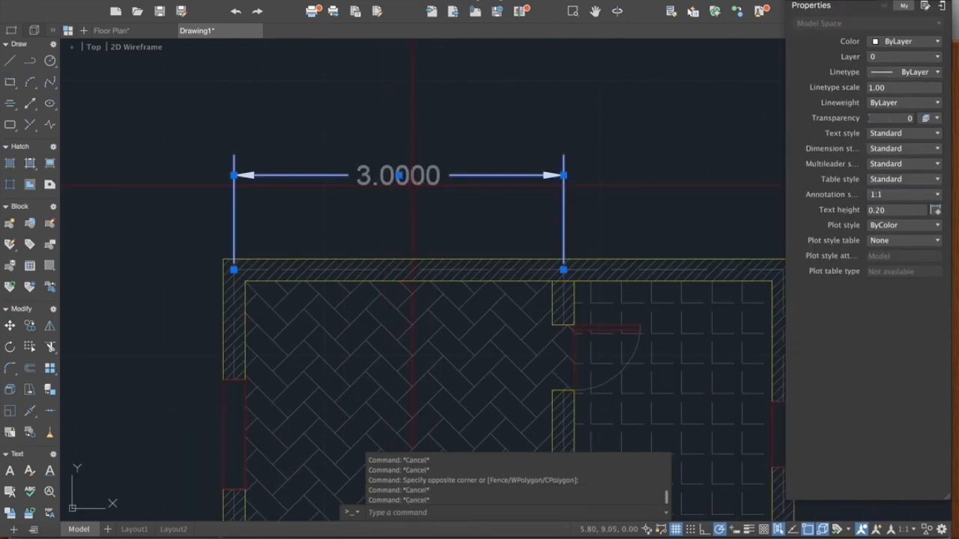
key(Escape)
scroll(375, 178, up, 2)
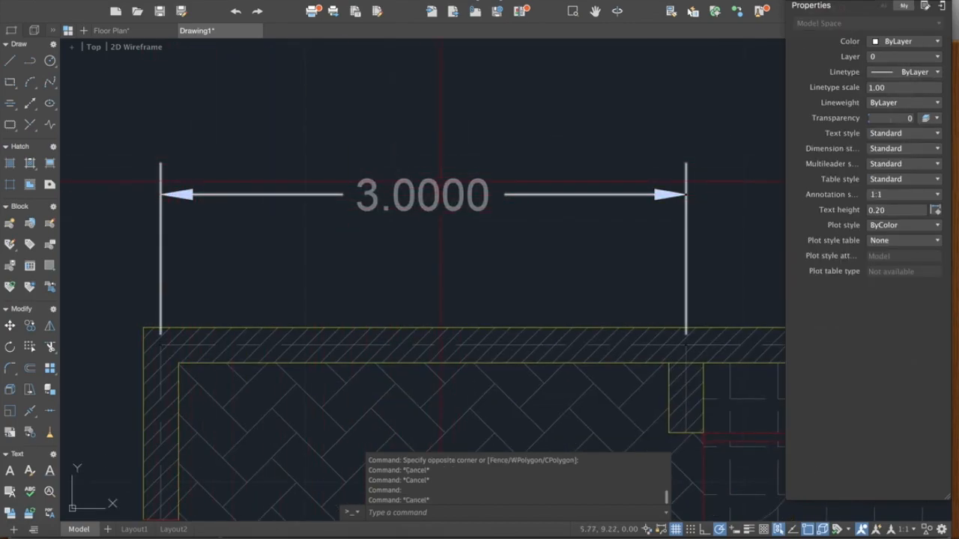
scroll(157, 176, up, 2)
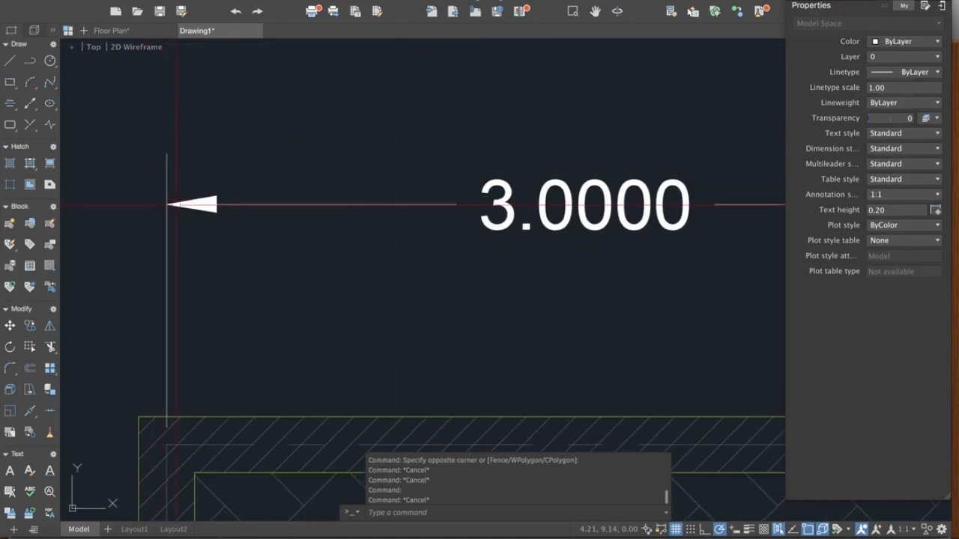
scroll(165, 164, down, 2)
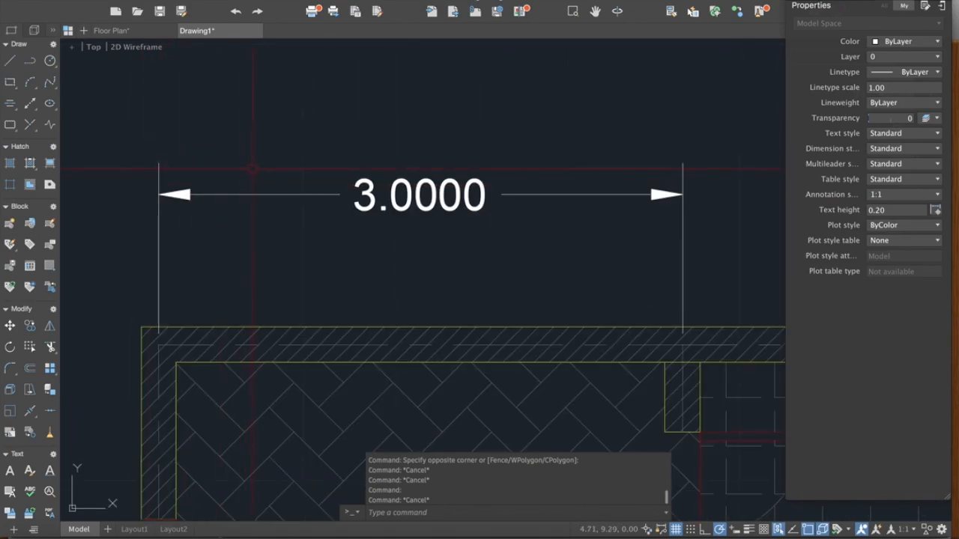
Edit the Standard dimension style, setting the text height to .1 and the vertical text placement to Above.
text(DIMTY)
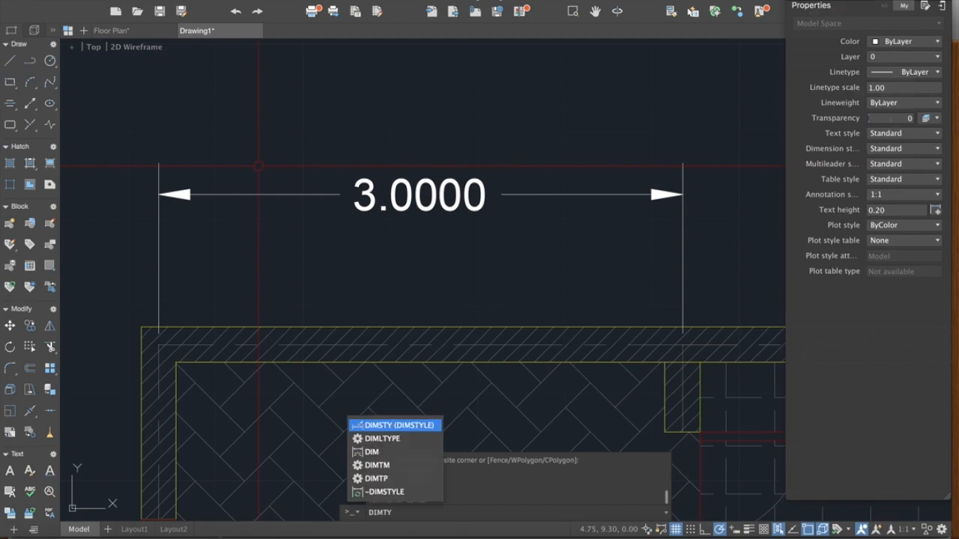
key(BackSpace)
key(BackSpace)
text(STYLE)
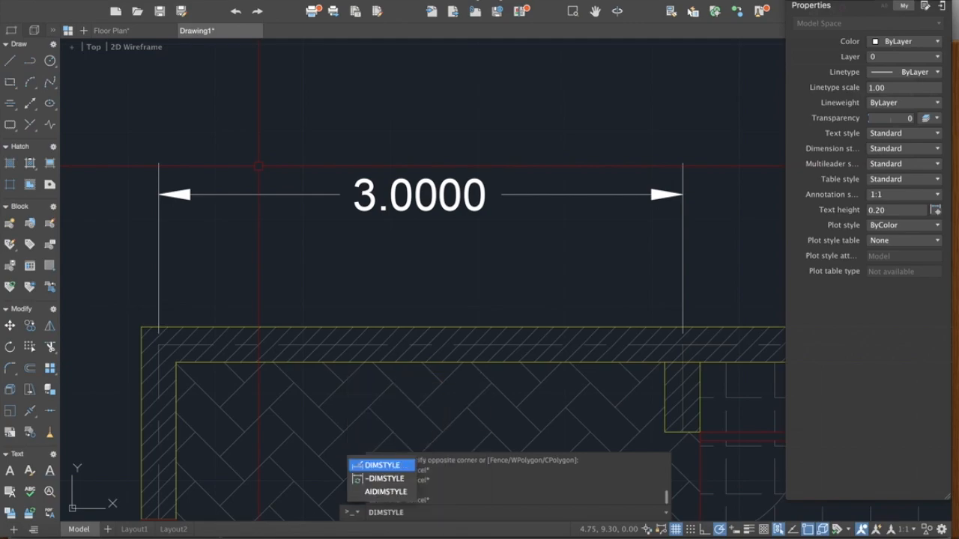
key(Return)
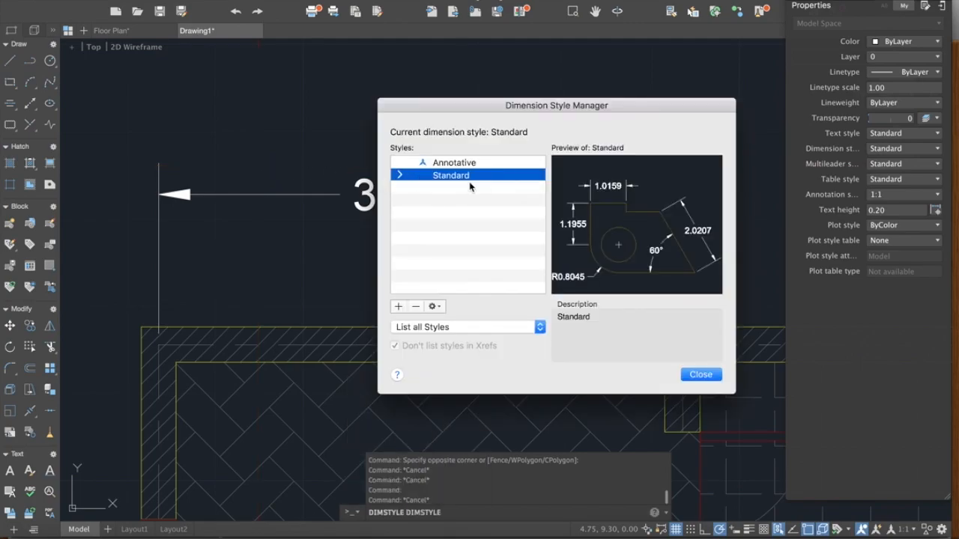
click(438, 306)
click(463, 185)
right_click(466, 177)
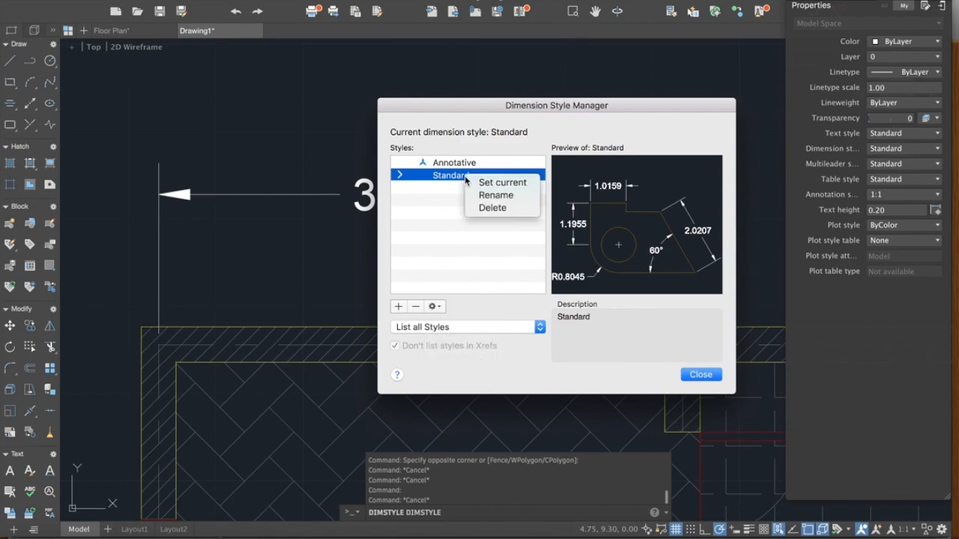
click(433, 219)
click(425, 176)
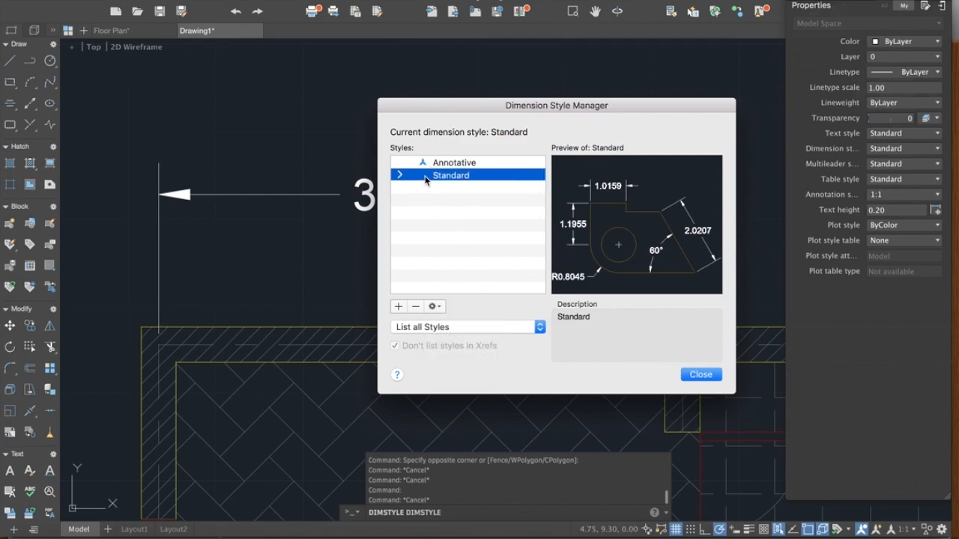
click(434, 306)
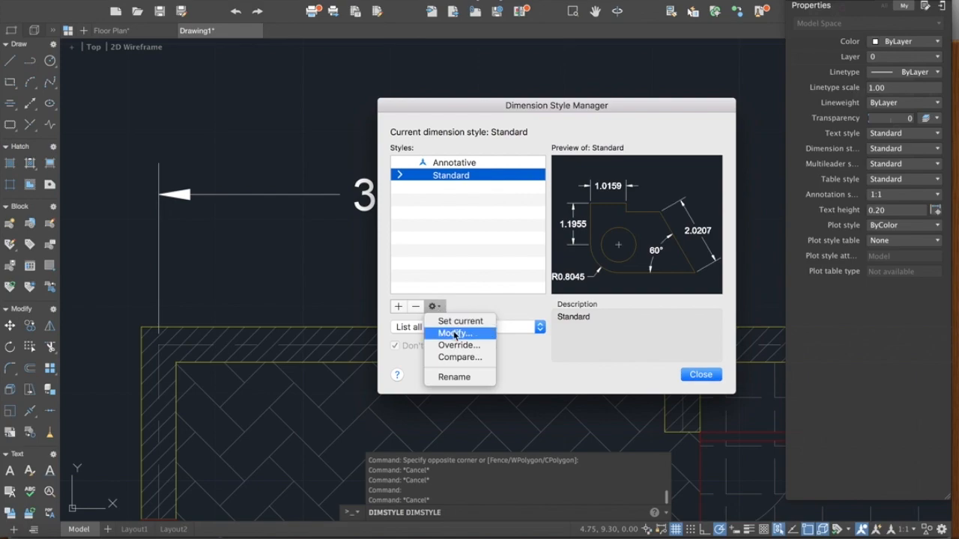
click(455, 334)
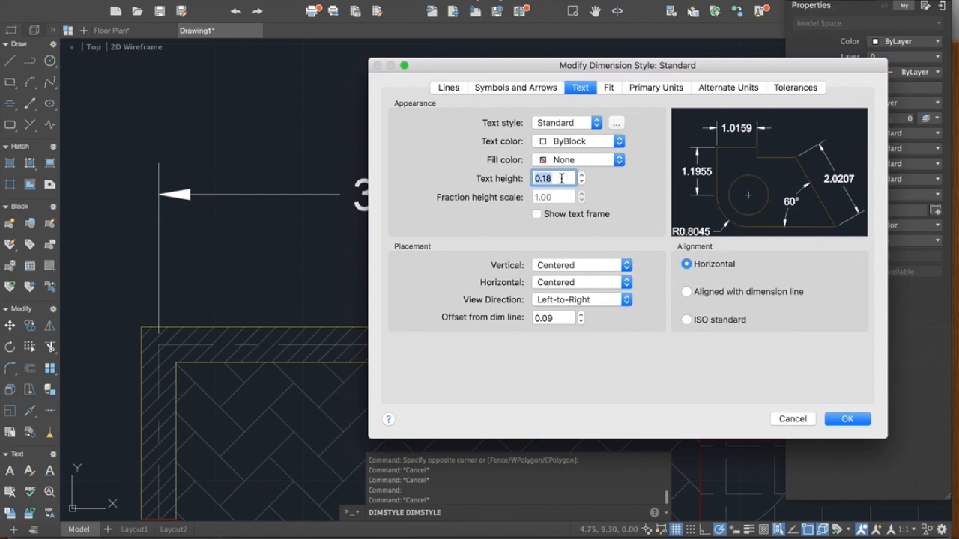
text(.)
click(589, 267)
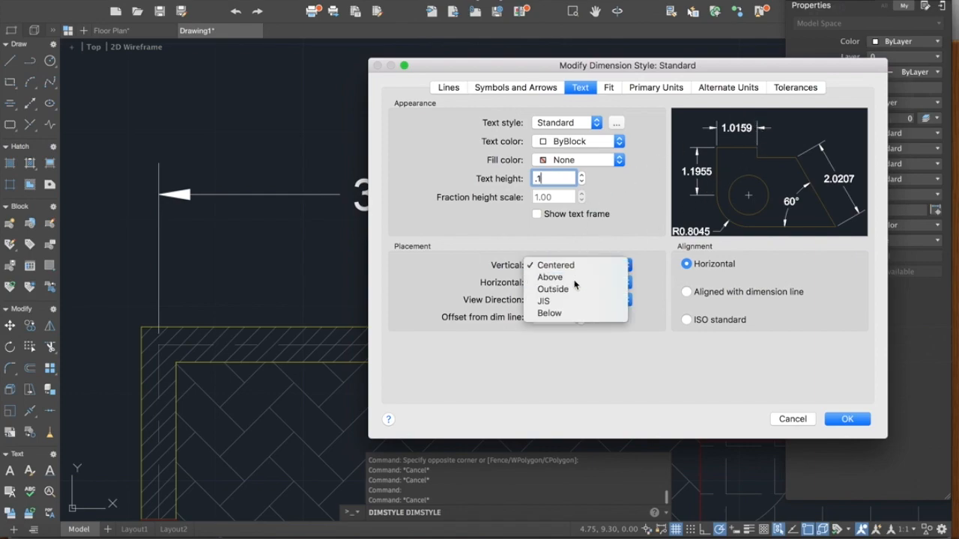
click(574, 279)
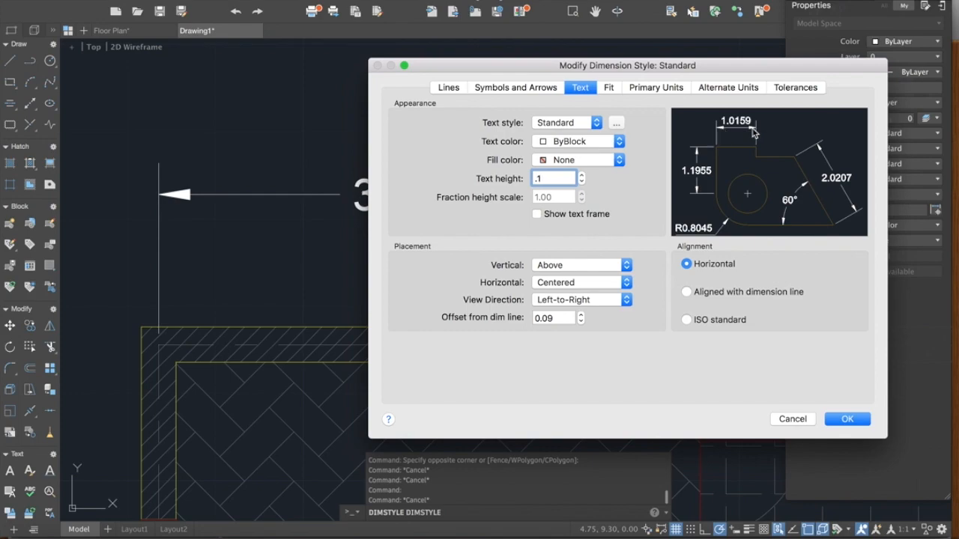
Set the dimension text alignment to Aligned with dimension line, keeping horizontal placement Centered.
click(581, 282)
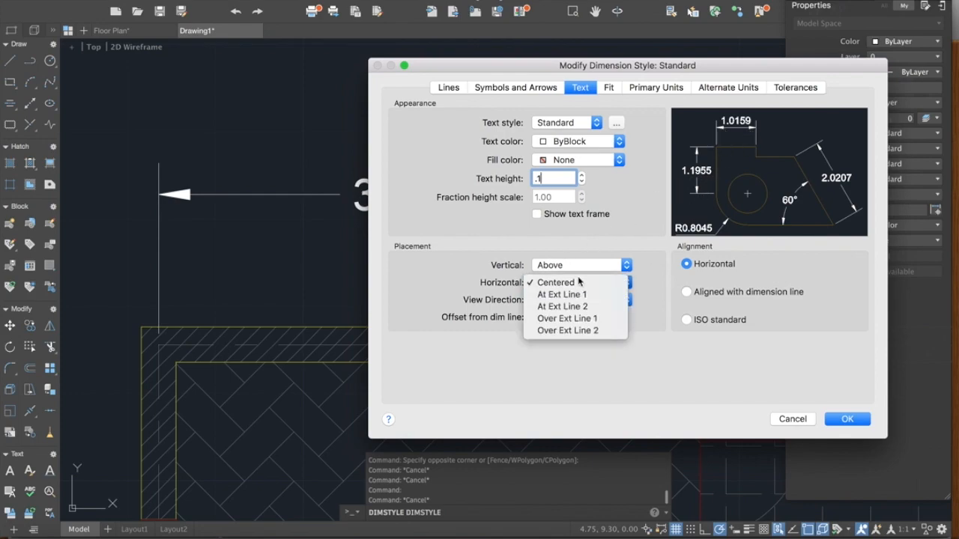
click(582, 283)
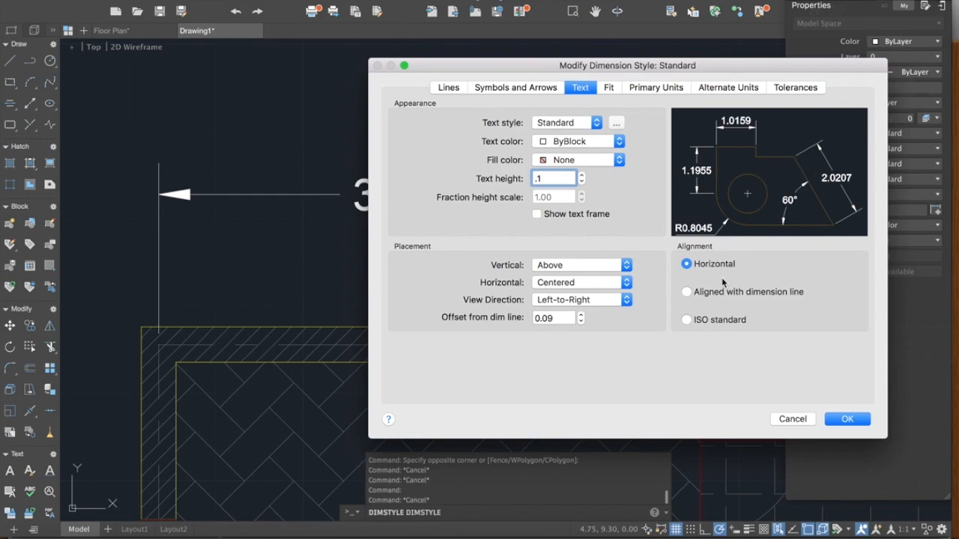
click(686, 293)
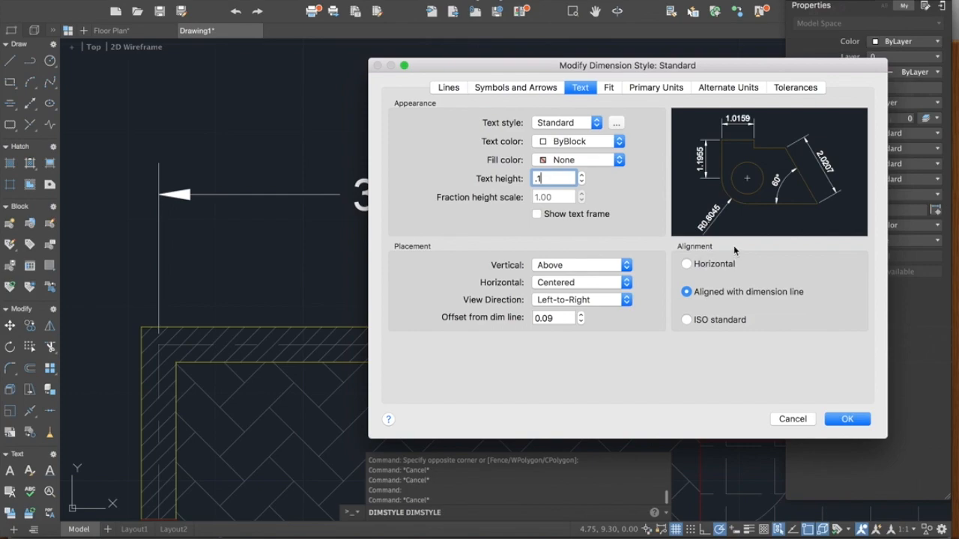
Set the dimension arrow size to .1 in the Standard style.
click(582, 266)
click(578, 265)
click(540, 88)
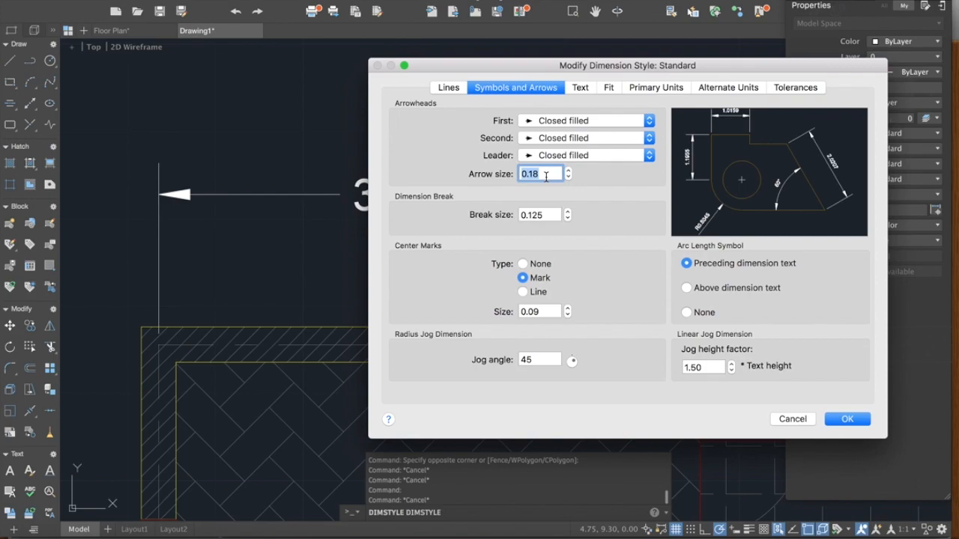
text(.1)
Set the primary units precision for linear dimensions to 0.00.
click(643, 89)
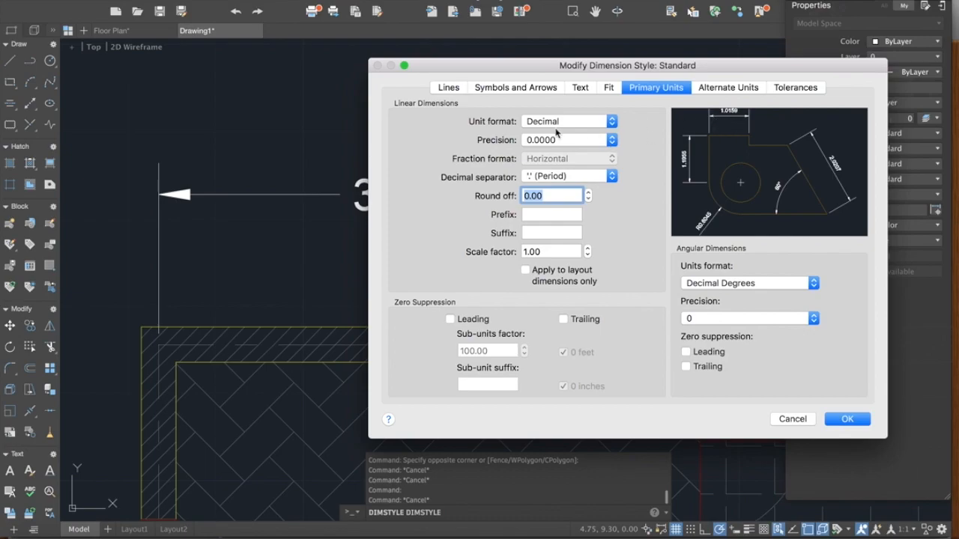
drag(708, 69, 680, 73)
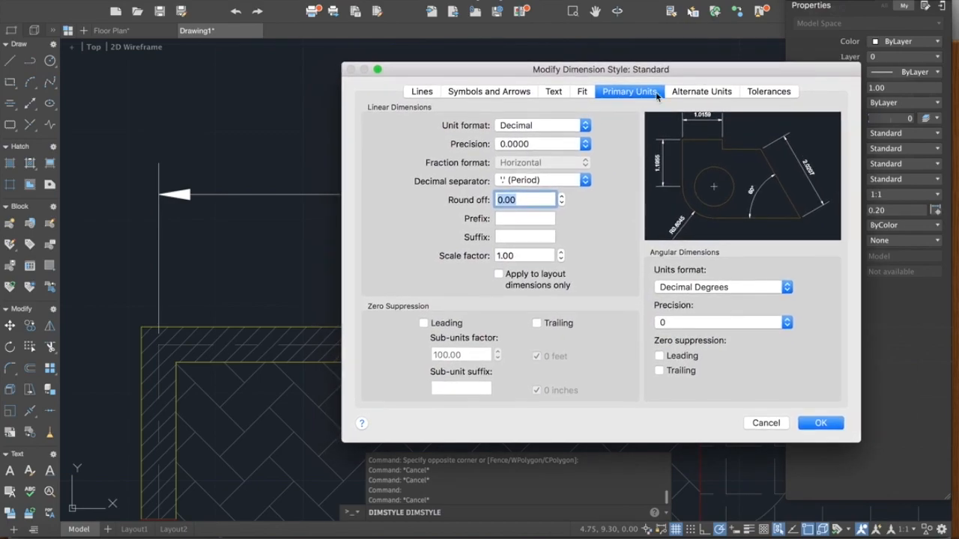
click(540, 144)
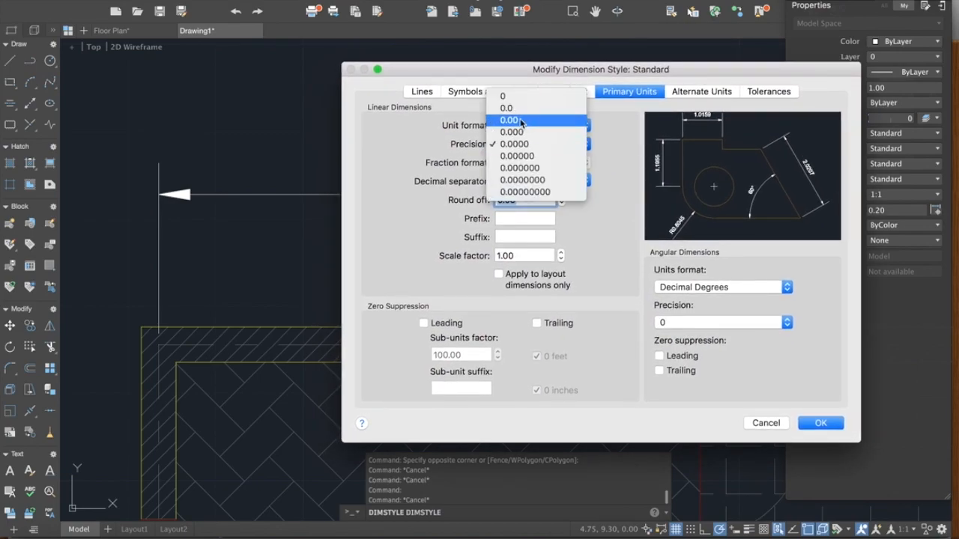
click(520, 120)
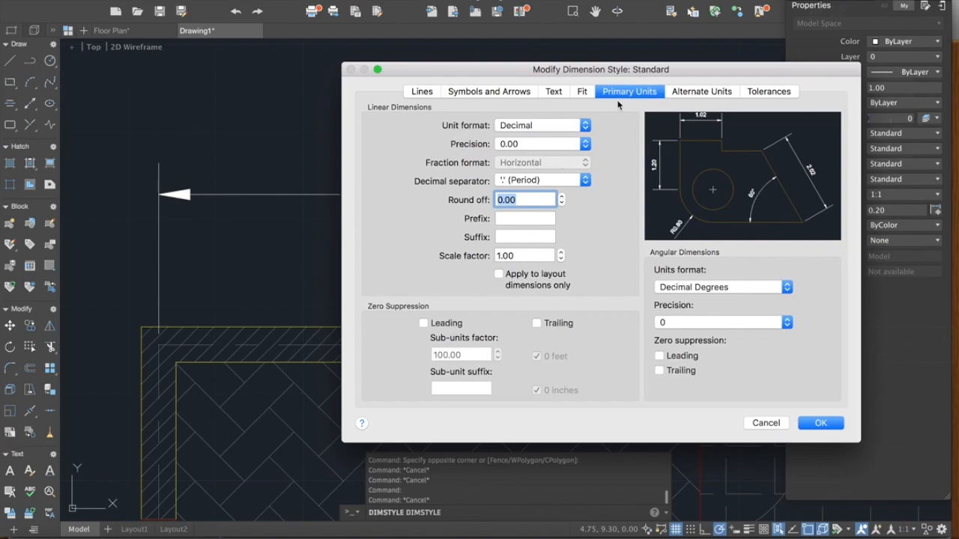
Set the extension lines to extend .1 beyond the dimension lines.
click(584, 93)
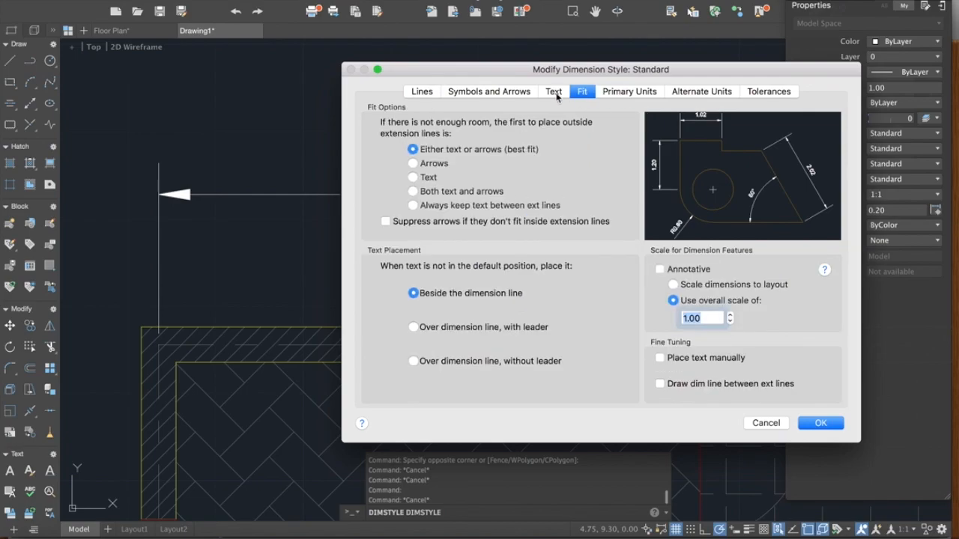
click(553, 92)
click(511, 92)
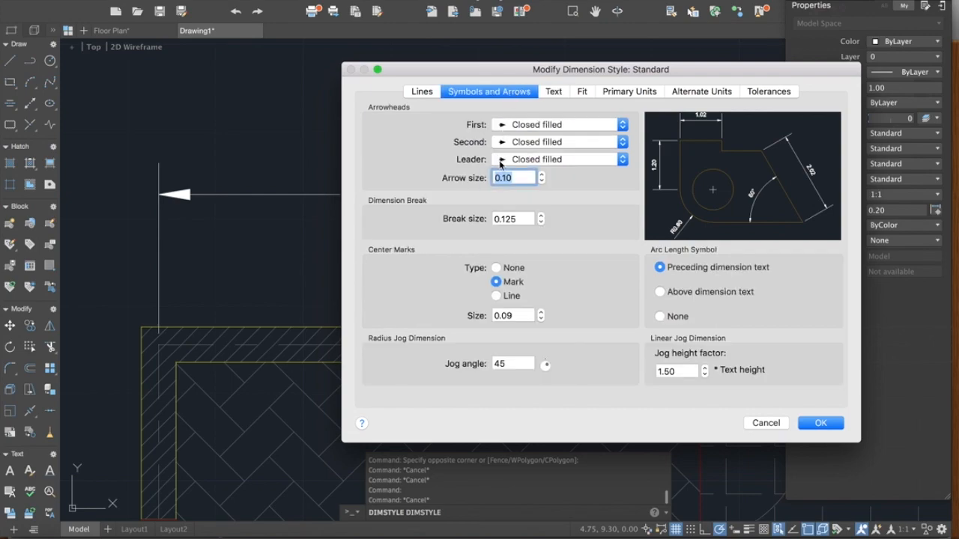
click(421, 92)
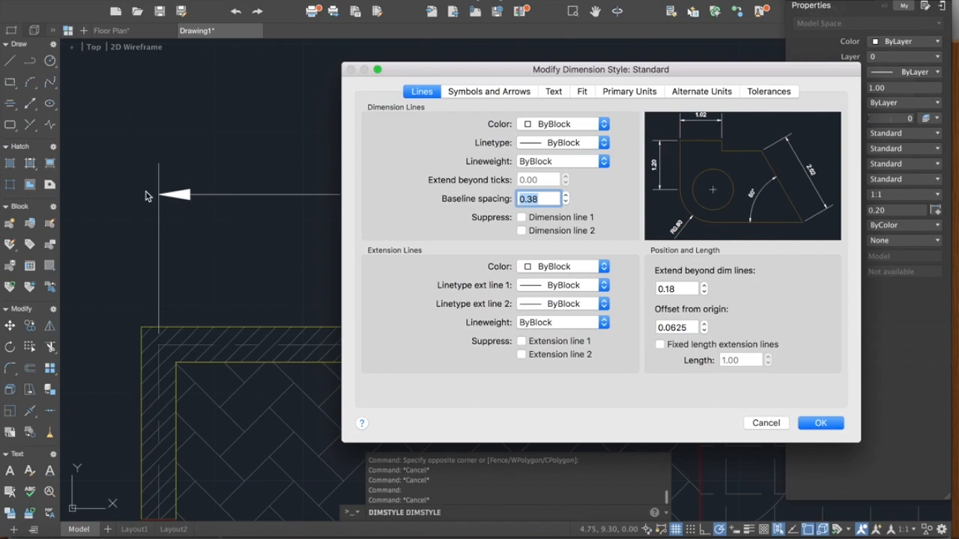
click(685, 290)
text(.1)
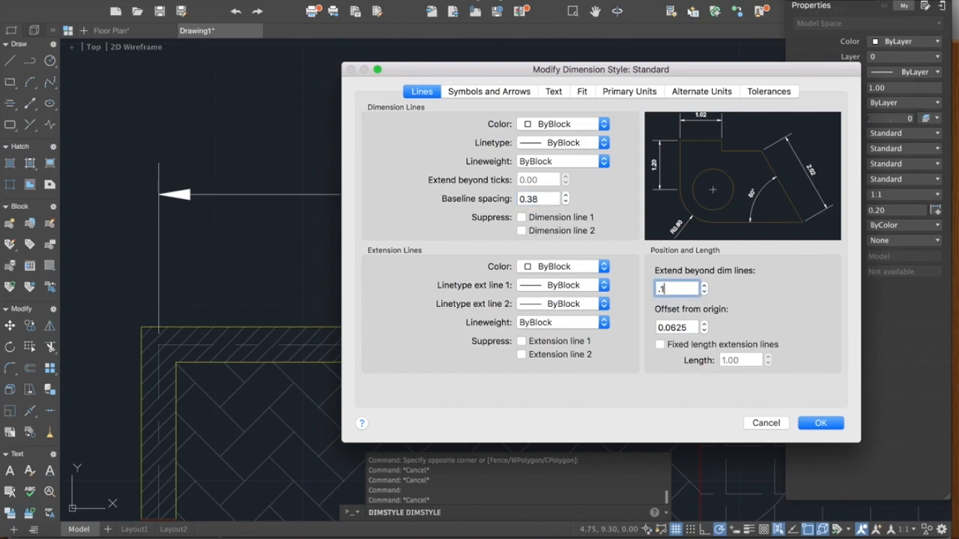
Review the edited style tabs, then apply the changes and close the Dimension Style Manager.
click(505, 93)
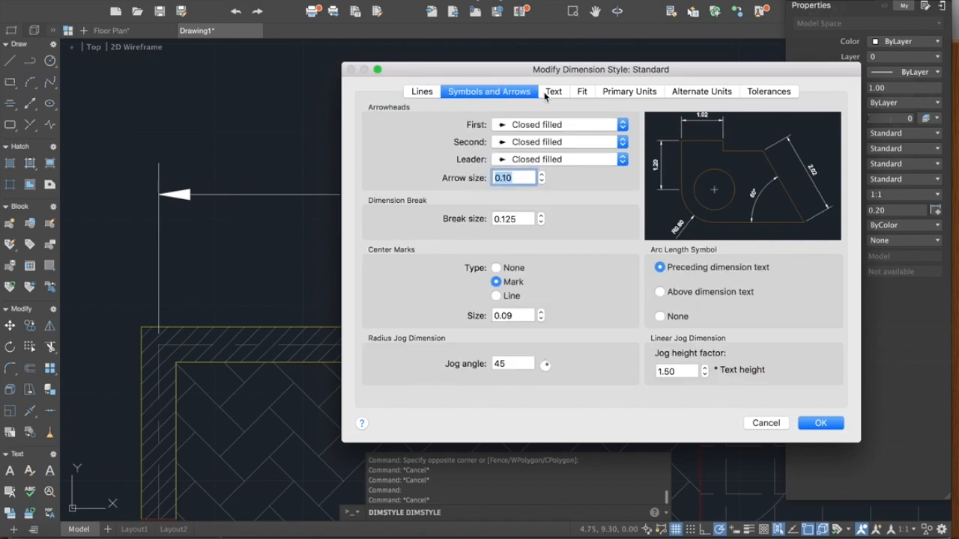
click(429, 96)
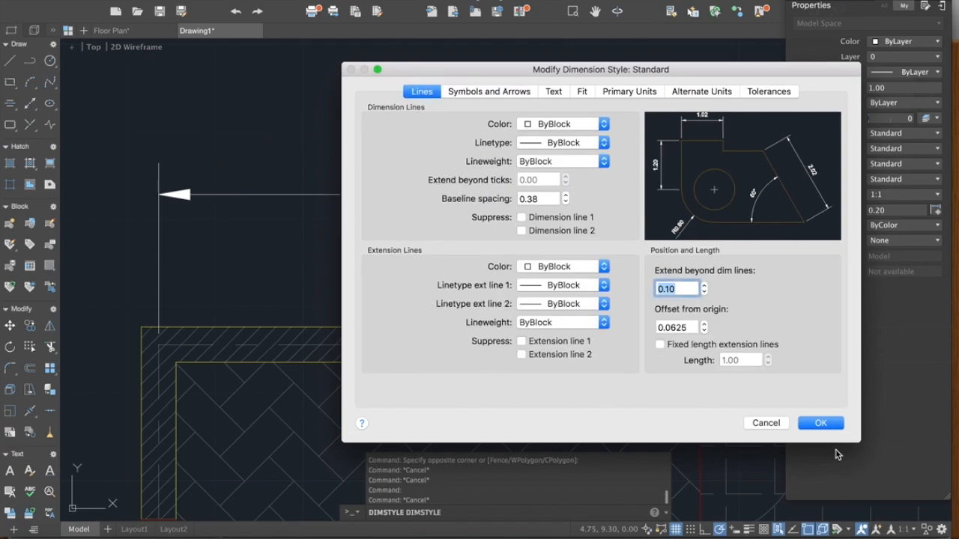
click(479, 93)
click(583, 92)
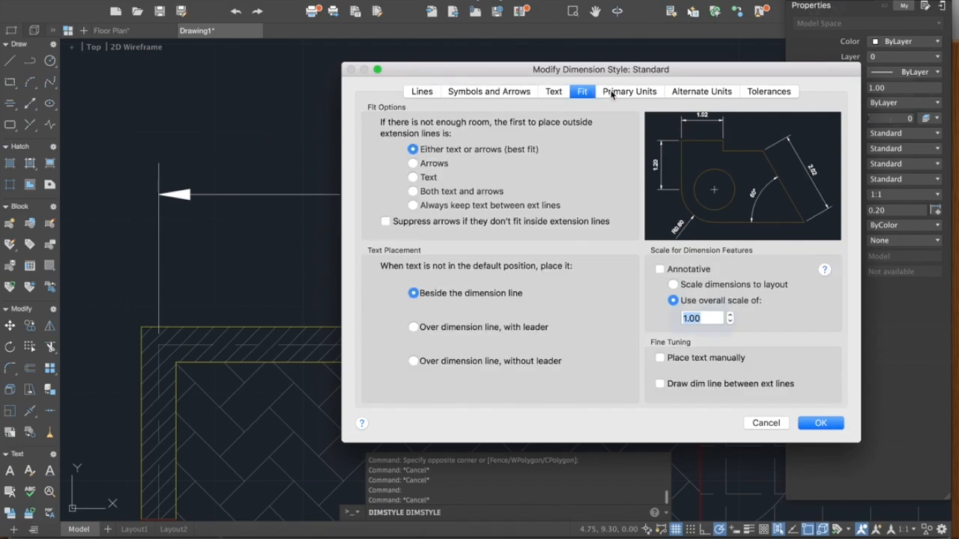
click(619, 92)
click(554, 92)
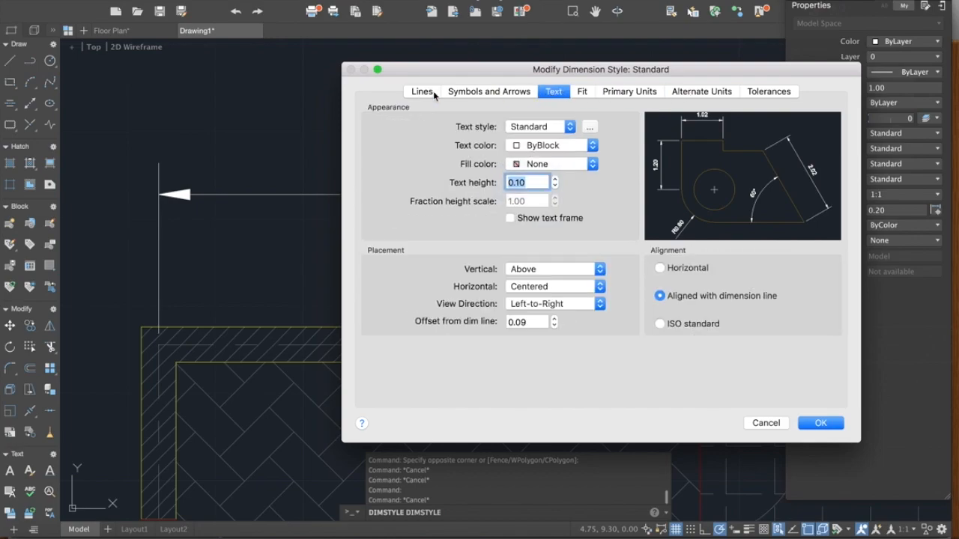
click(423, 92)
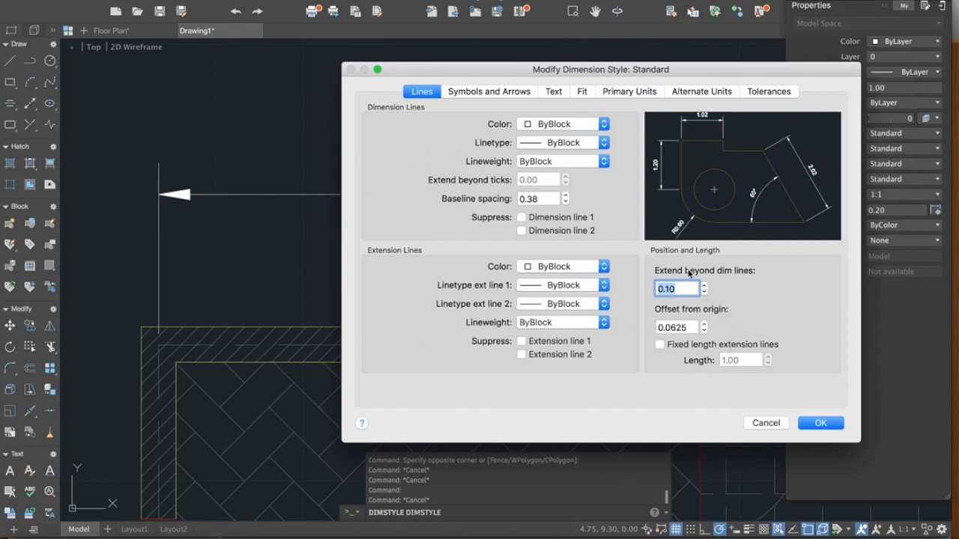
click(820, 424)
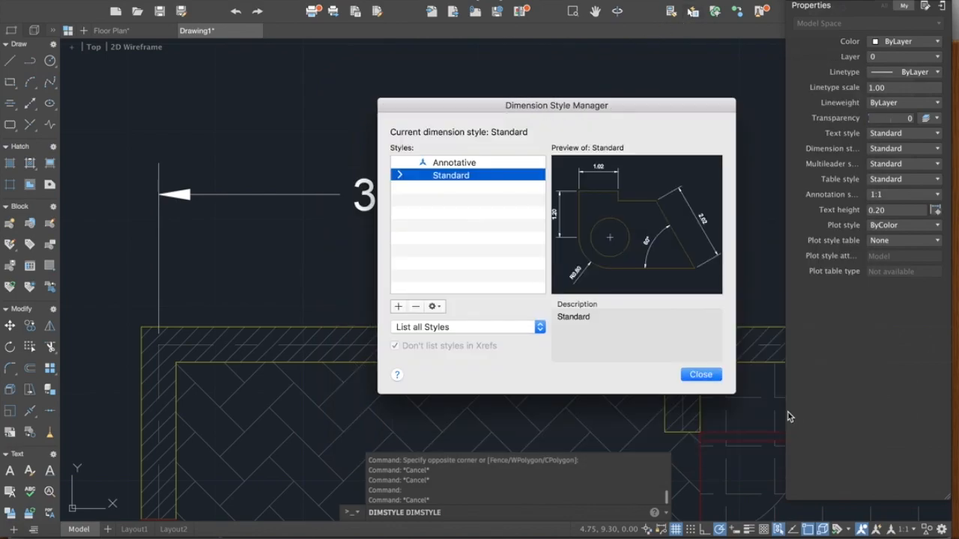
click(697, 374)
Zoom in and out on the top dimension to examine its updated text and arrows.
scroll(492, 214, down, 2)
middle_drag(491, 214, 538, 235)
scroll(545, 226, up, 2)
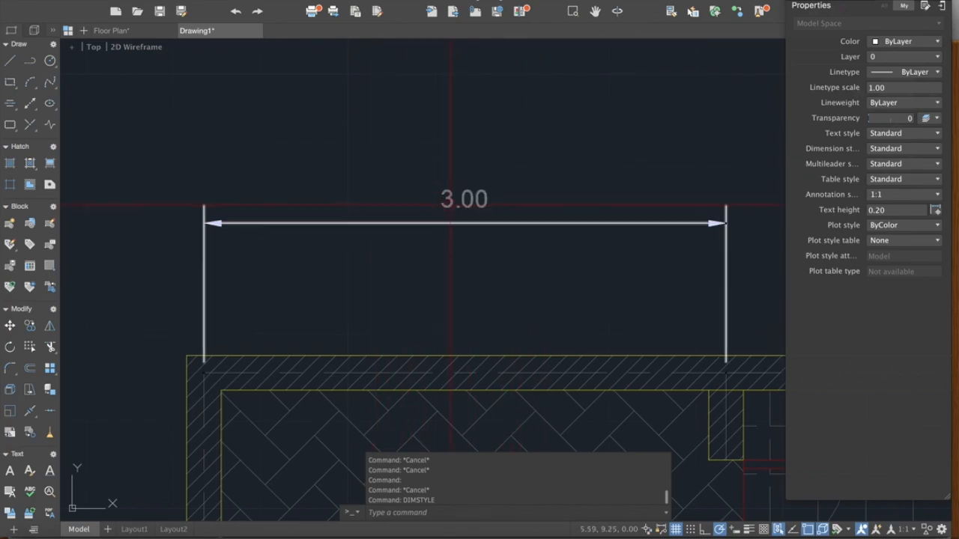
scroll(447, 214, down, 2)
middle_drag(447, 215, 374, 141)
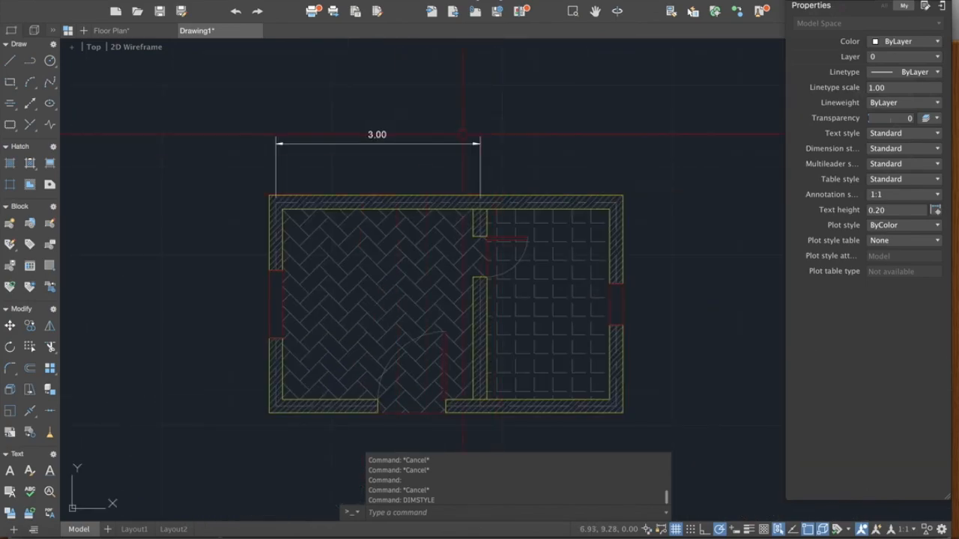
scroll(445, 168, up, 3)
scroll(508, 180, down, 3)
scroll(331, 189, up, 3)
scroll(423, 87, up, 2)
scroll(486, 143, up, 2)
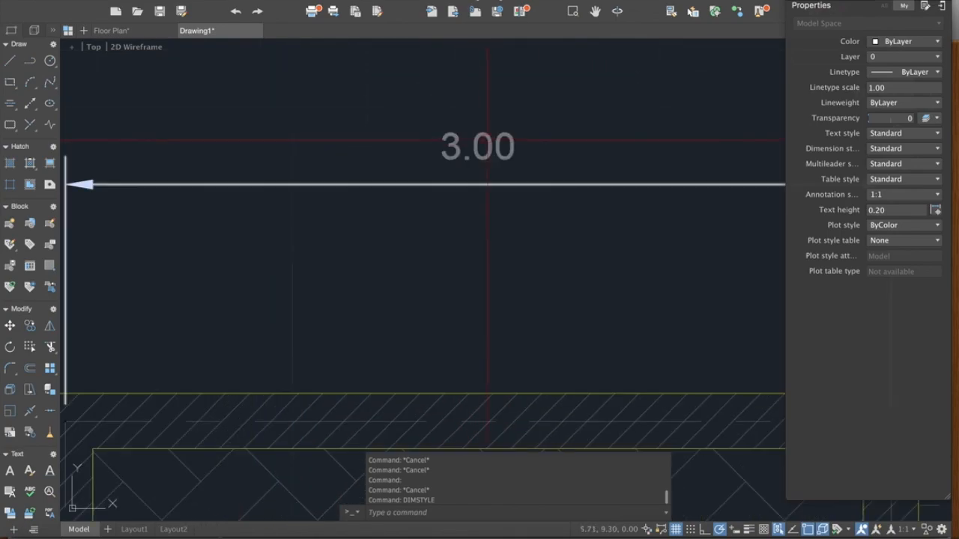
scroll(480, 157, down, 3)
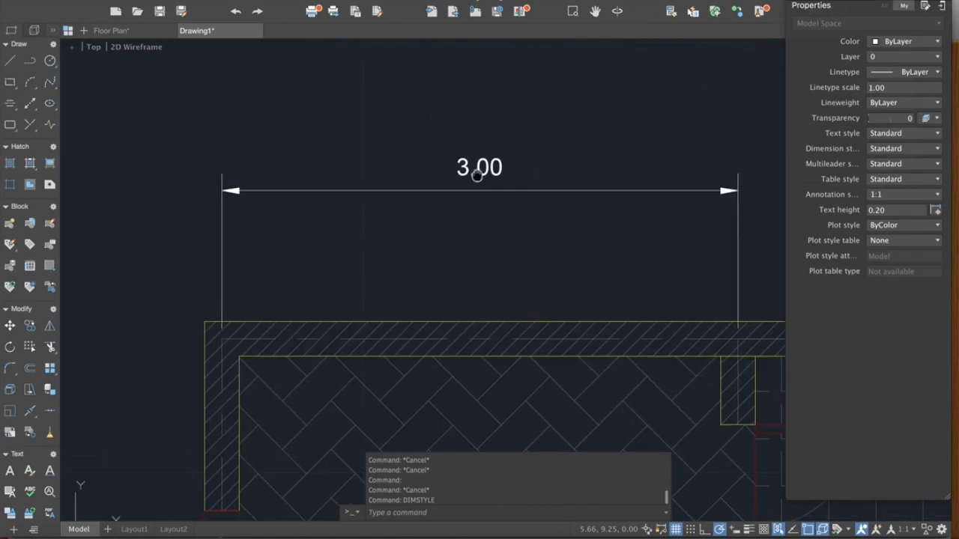
scroll(471, 180, up, 2)
scroll(478, 180, down, 2)
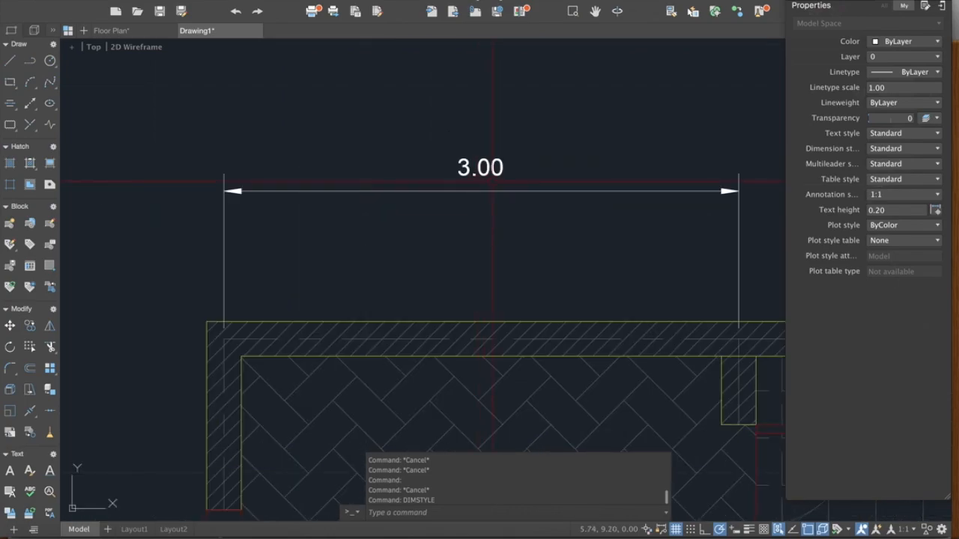
Reopen the Standard dimension style, set the text offset from the dimension line to 0.05, and close the manager.
key(BackSpace)
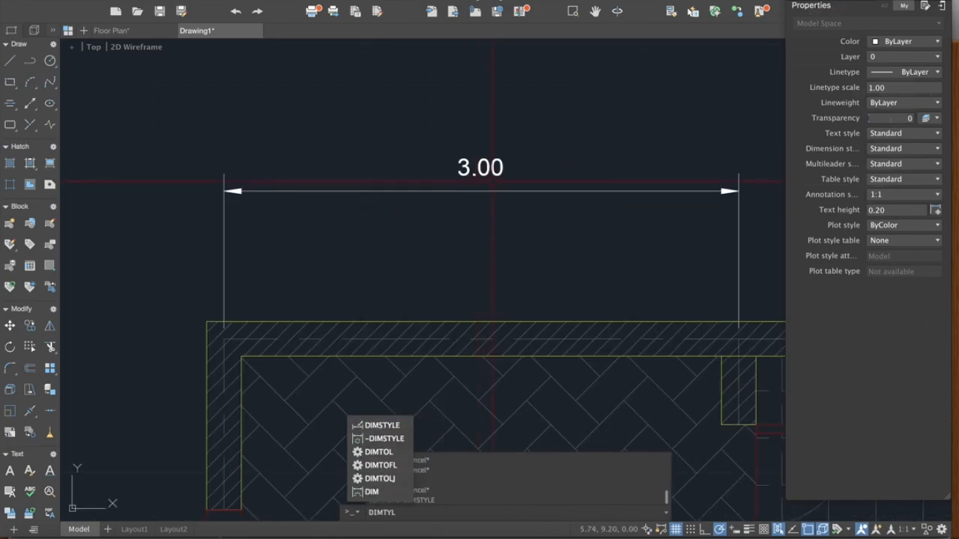
key(BackSpace)
text(ST)
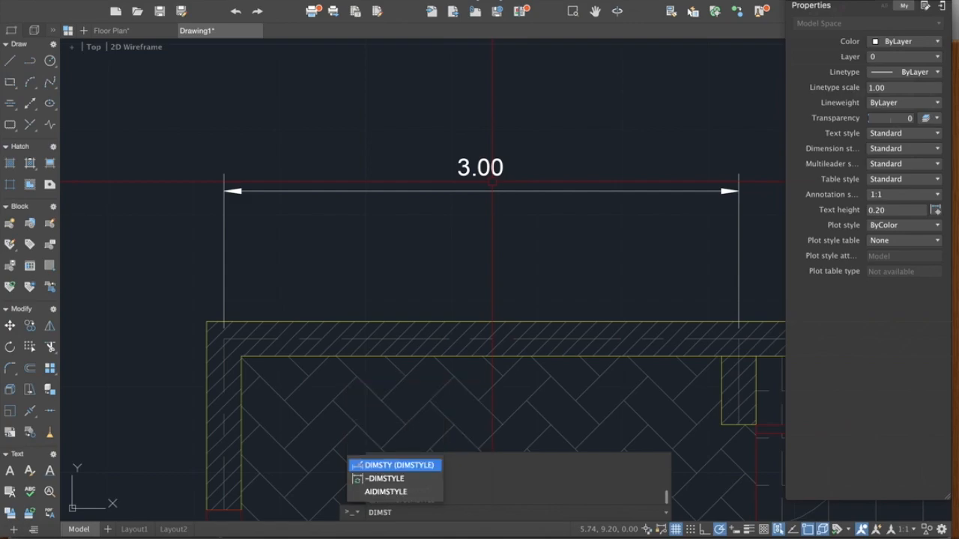
key(Return)
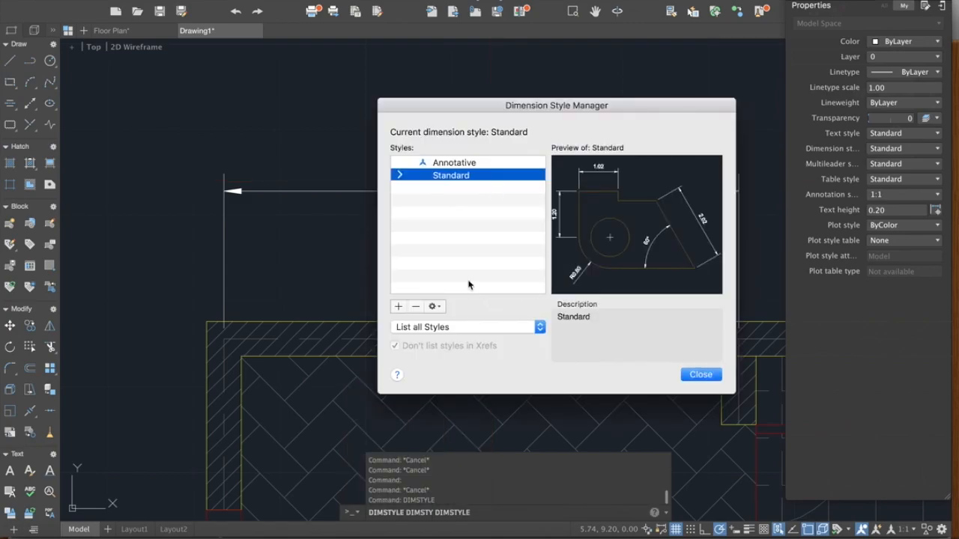
click(433, 306)
click(435, 334)
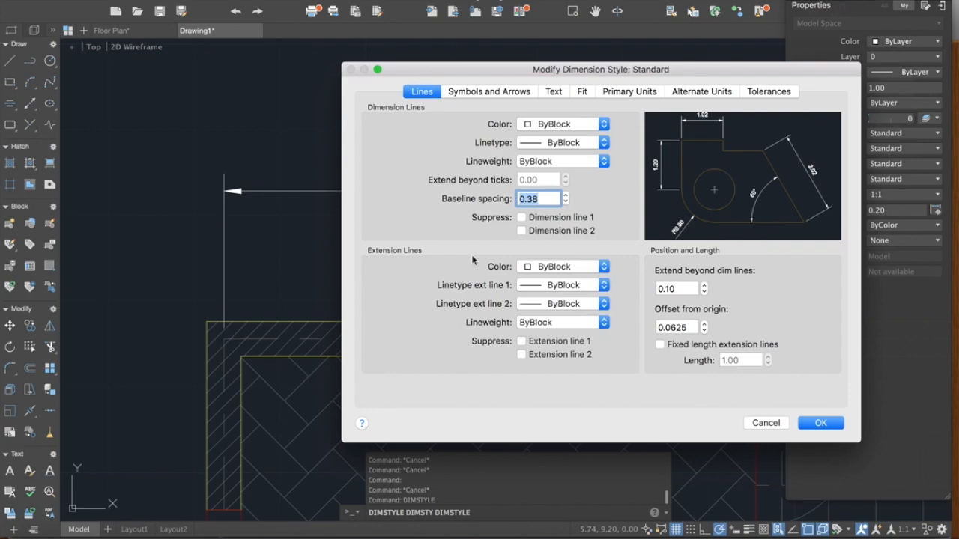
click(566, 93)
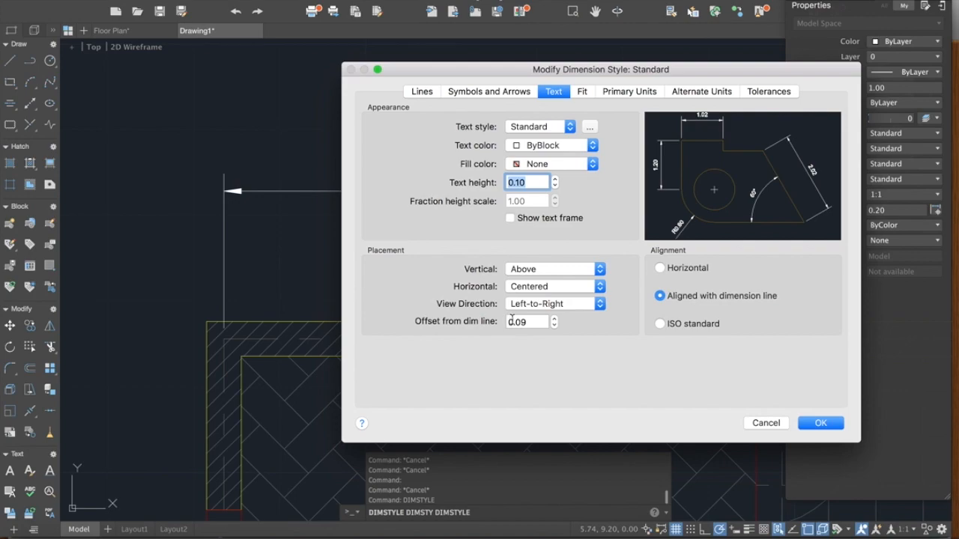
drag(465, 70, 518, 66)
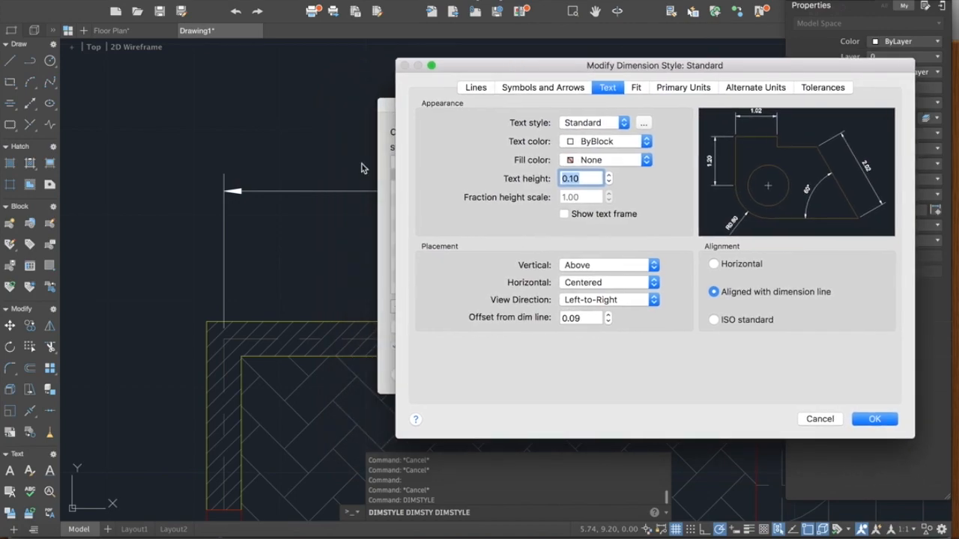
click(874, 420)
click(703, 375)
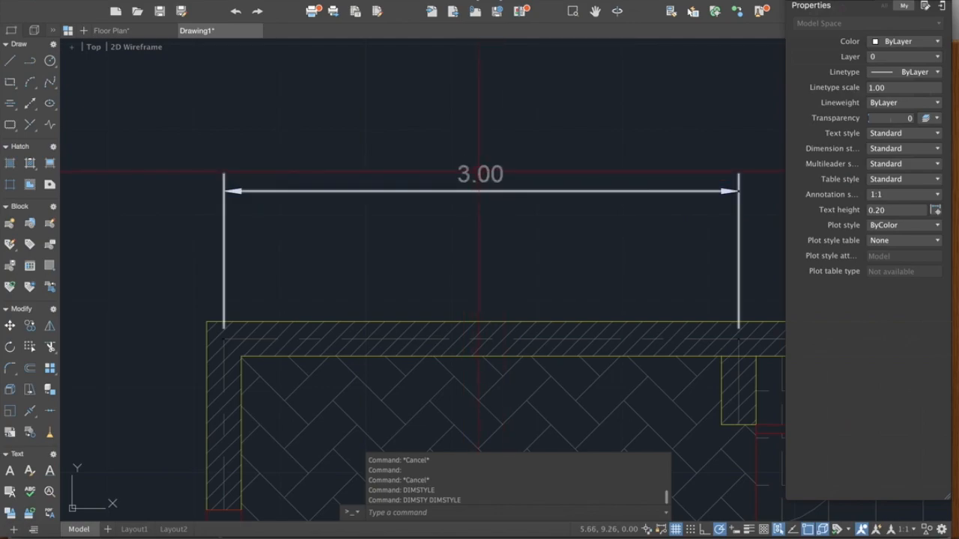
Compare the restyled dimension against the reference Floor Plan drawing.
scroll(479, 171, down, 4)
scroll(460, 157, up, 2)
scroll(434, 148, down, 2)
mouse_move(433, 148)
middle_down()
mouse_move(575, 177)
mouse_move(420, 122)
middle_up()
scroll(511, 153, up, 2)
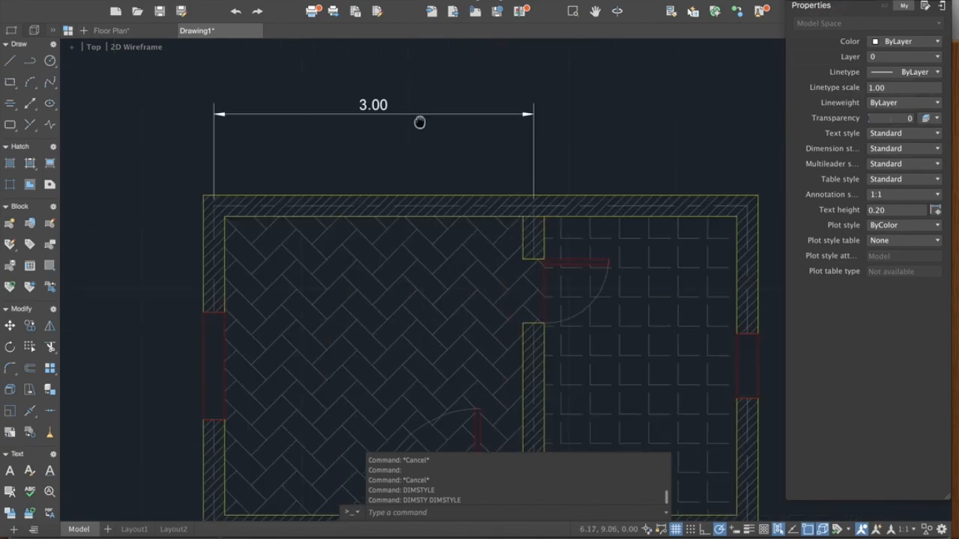
scroll(434, 131, down, 2)
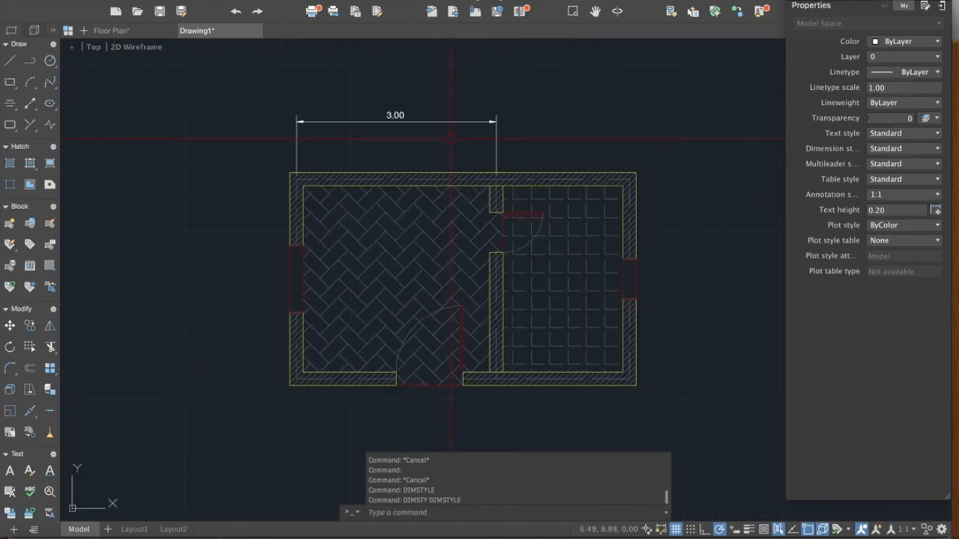
click(140, 33)
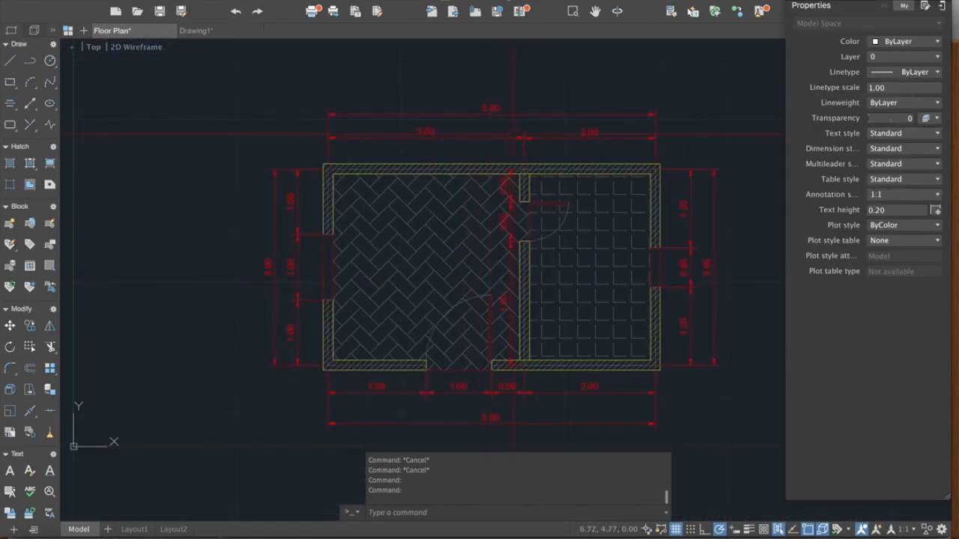
click(189, 33)
Add a linear dimension across the top from the partition wall to the outer right corner.
scroll(491, 105, up, 3)
click(382, 0)
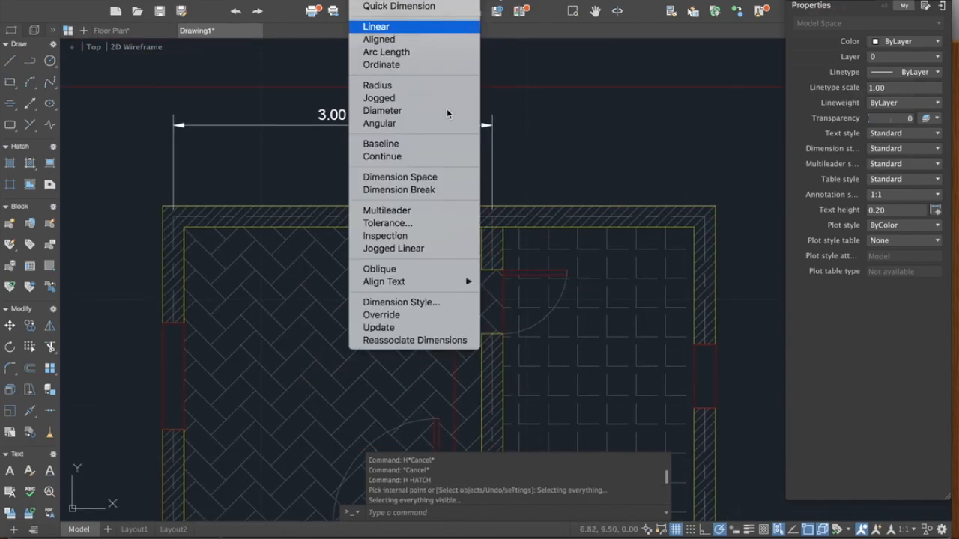
click(410, 27)
click(492, 216)
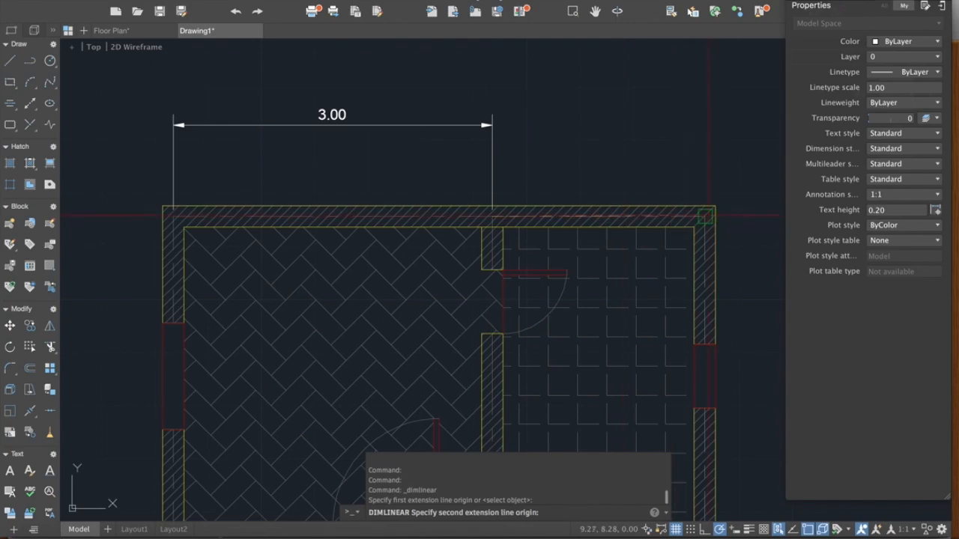
click(704, 216)
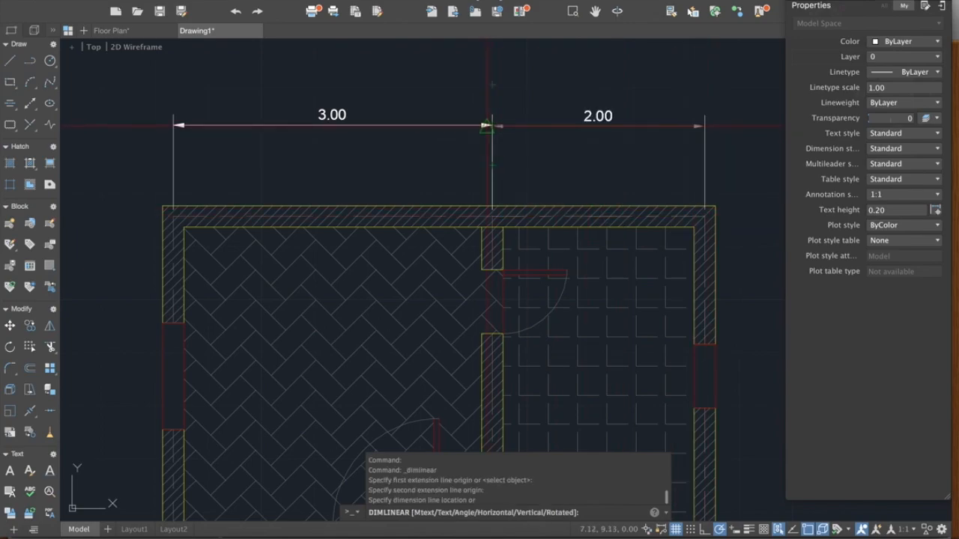
scroll(488, 125, up, 2)
click(492, 125)
scroll(483, 165, down, 4)
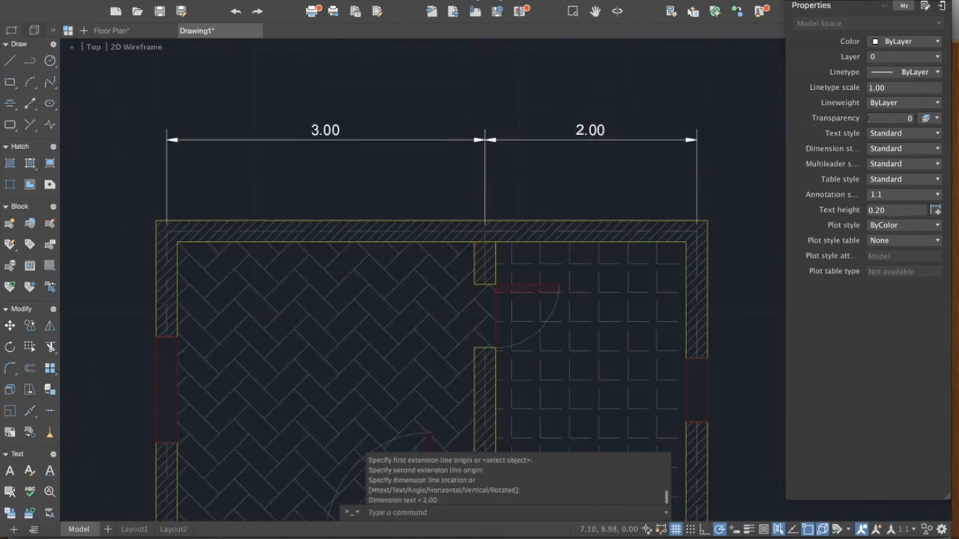
scroll(268, 222, up, 2)
scroll(269, 223, up, 4)
key(Return)
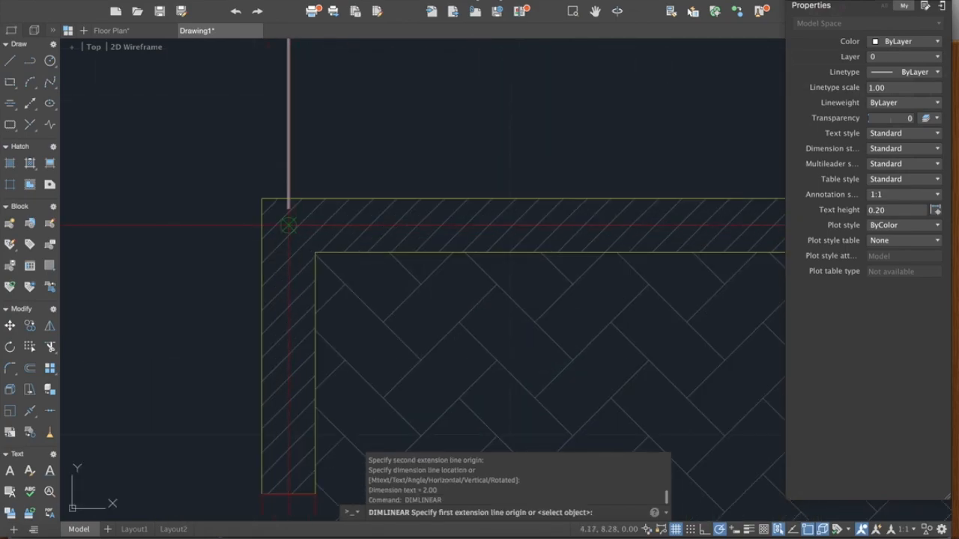
scroll(288, 225, down, 5)
key(Escape)
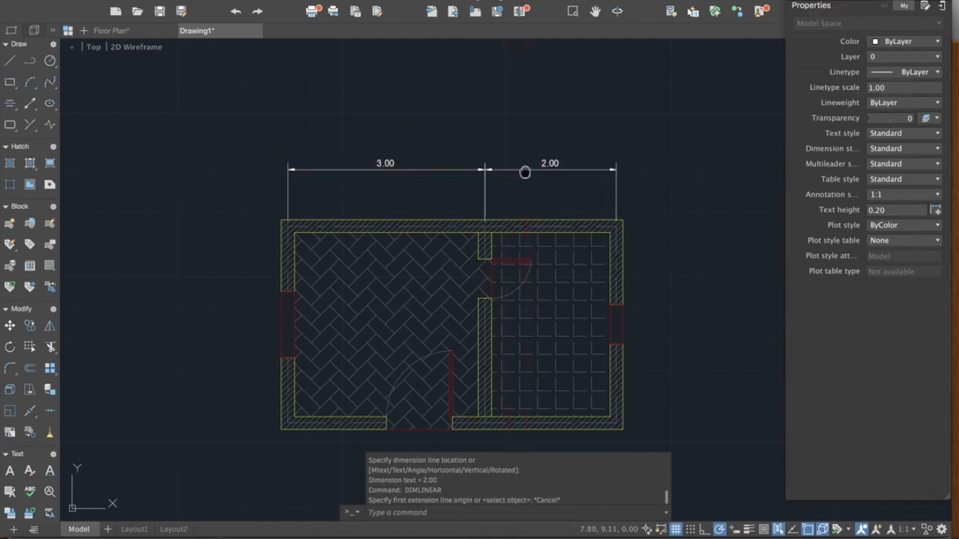
text(s)
key(Return)
click(641, 189)
key(Escape)
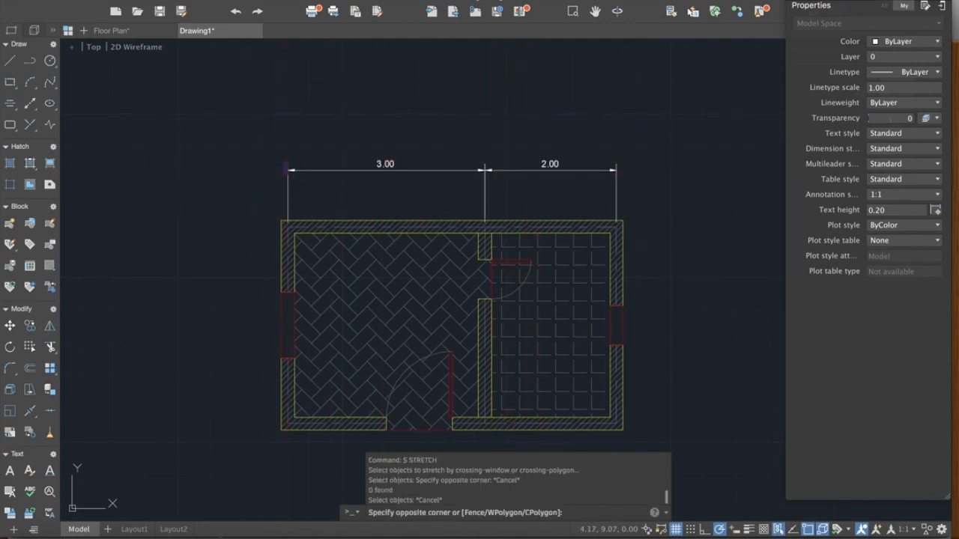
key(Escape)
Move the 3.00 dimension's line down closer to the top wall.
click(286, 168)
scroll(292, 165, up, 2)
click(285, 168)
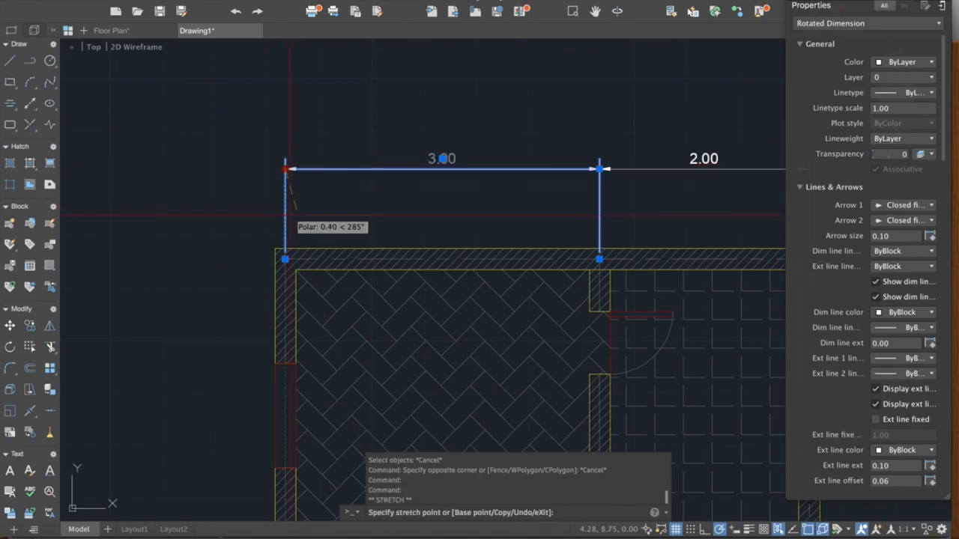
click(286, 208)
key(Escape)
Move the 2.00 dimension's line down to align with the 3.00 dimension.
click(597, 166)
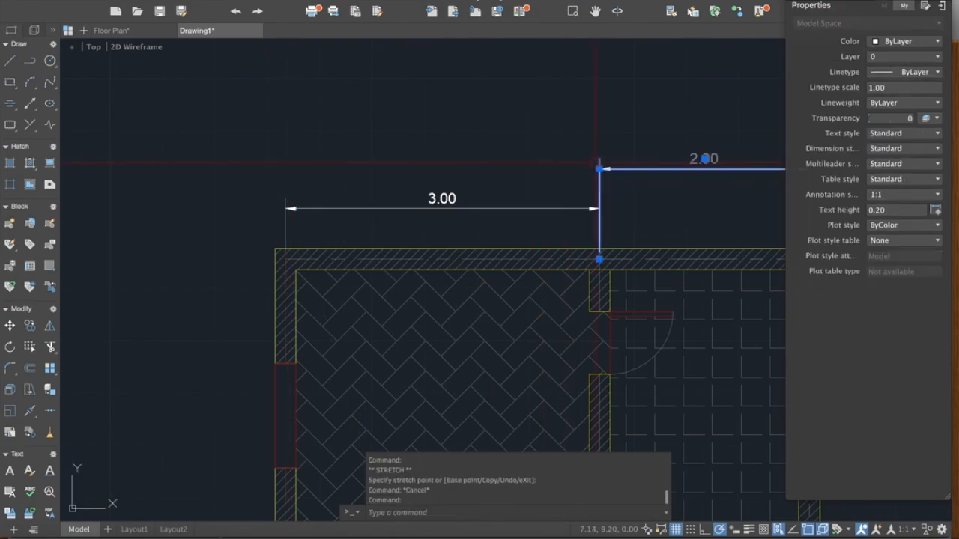
click(599, 169)
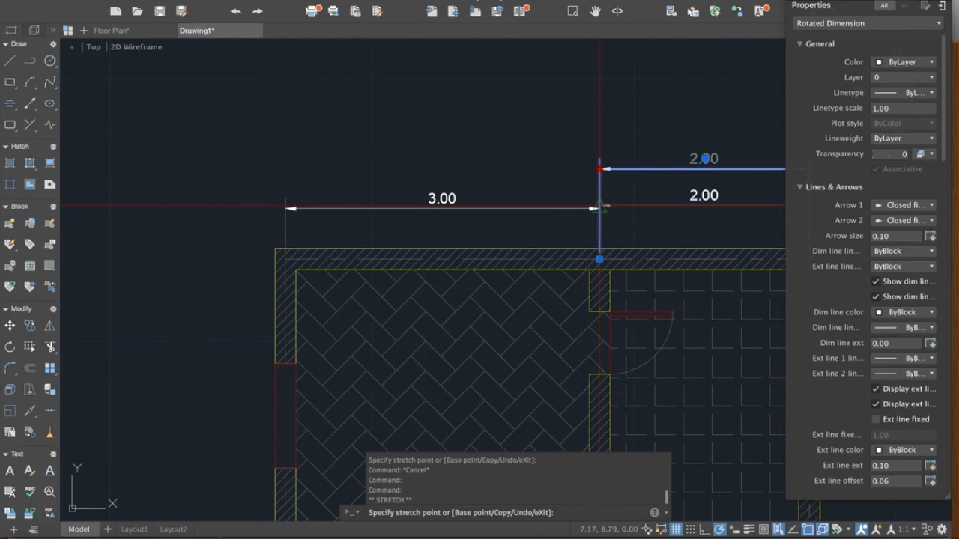
click(599, 205)
scroll(601, 199, up, 6)
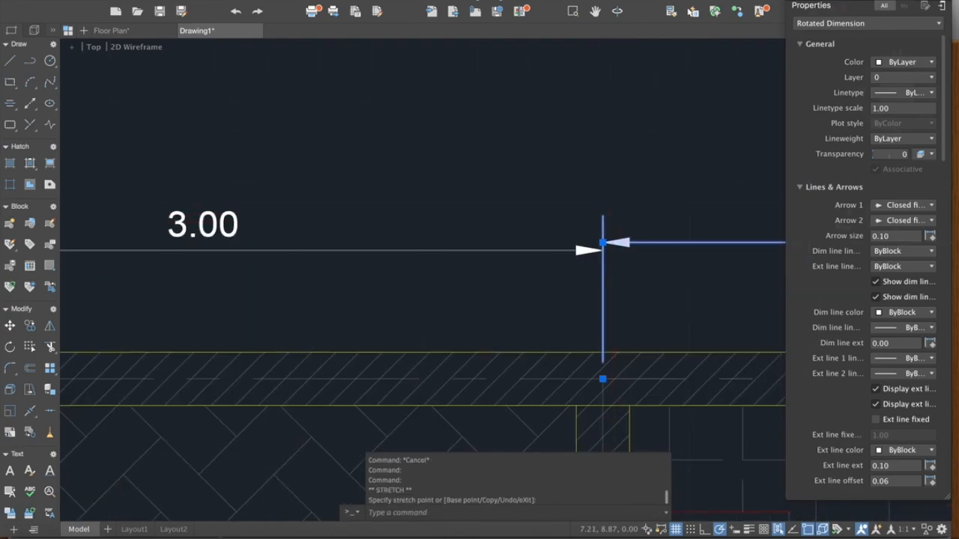
click(597, 249)
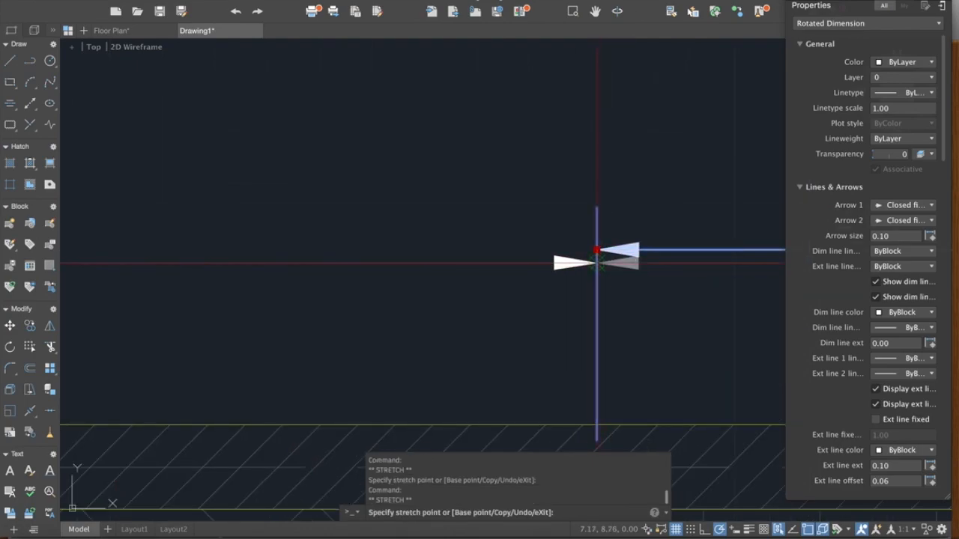
click(597, 263)
scroll(551, 205, down, 4)
key(Escape)
key(Escape)
Add an overall linear dimension across the top from the outer left corner to the outer right corner, above the chain.
scroll(577, 210, down, 2)
scroll(591, 212, down, 3)
middle_drag(581, 209, 559, 212)
scroll(544, 211, up, 3)
click(362, 1)
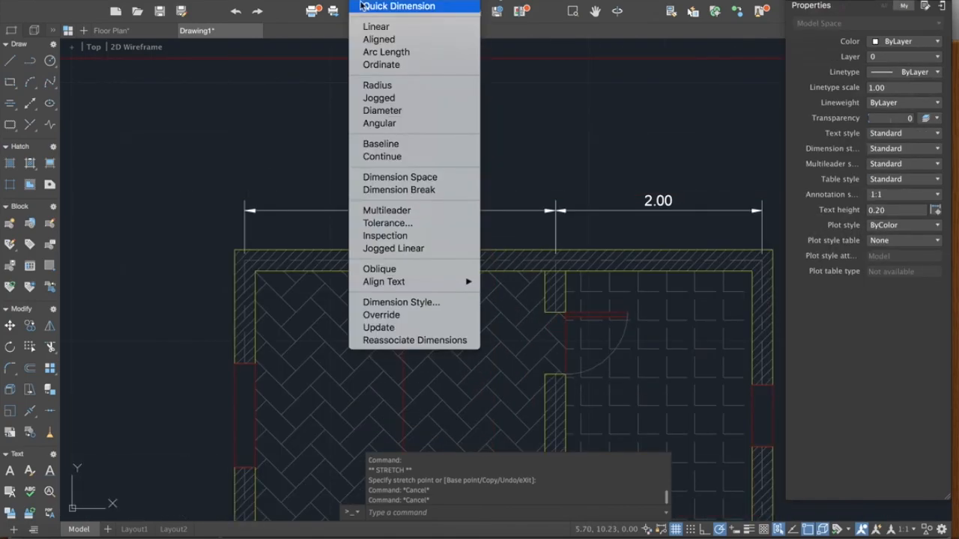
click(376, 26)
scroll(228, 268, up, 4)
click(218, 260)
scroll(270, 212, down, 2)
scroll(280, 227, up, 3)
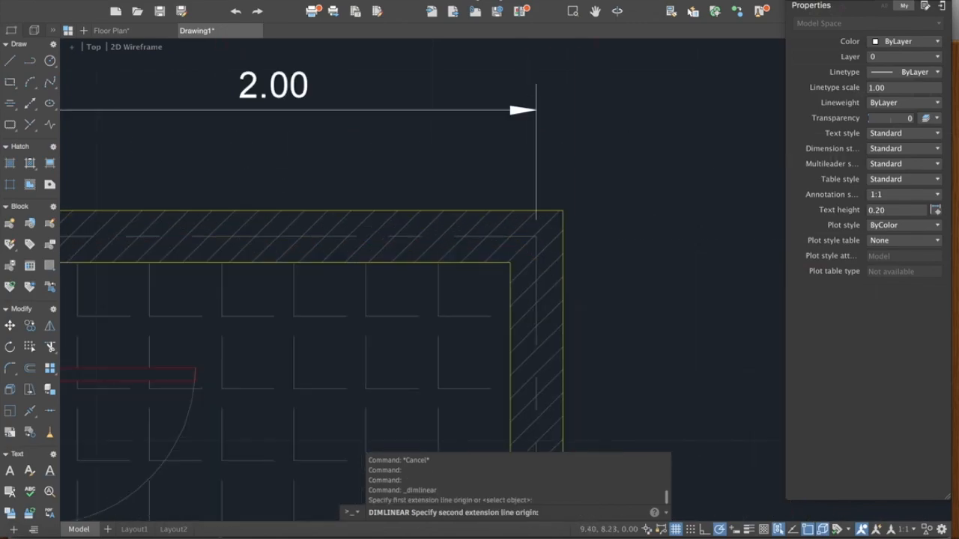
click(535, 252)
scroll(535, 252, down, 2)
middle_drag(328, 155, 645, 217)
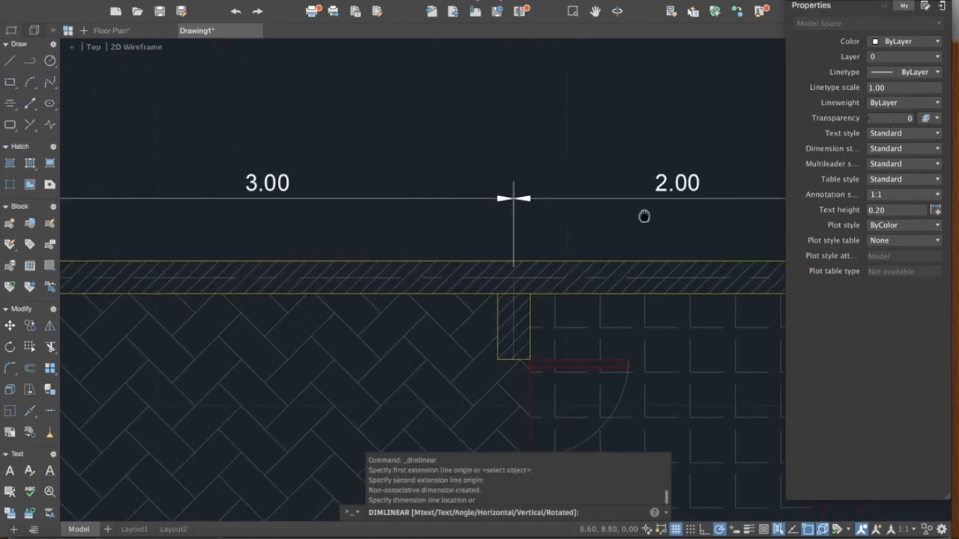
click(514, 138)
key(Escape)
key(Escape)
Dimension the left wall from the outer top corner to the top of the window opening.
scroll(502, 141, down, 2)
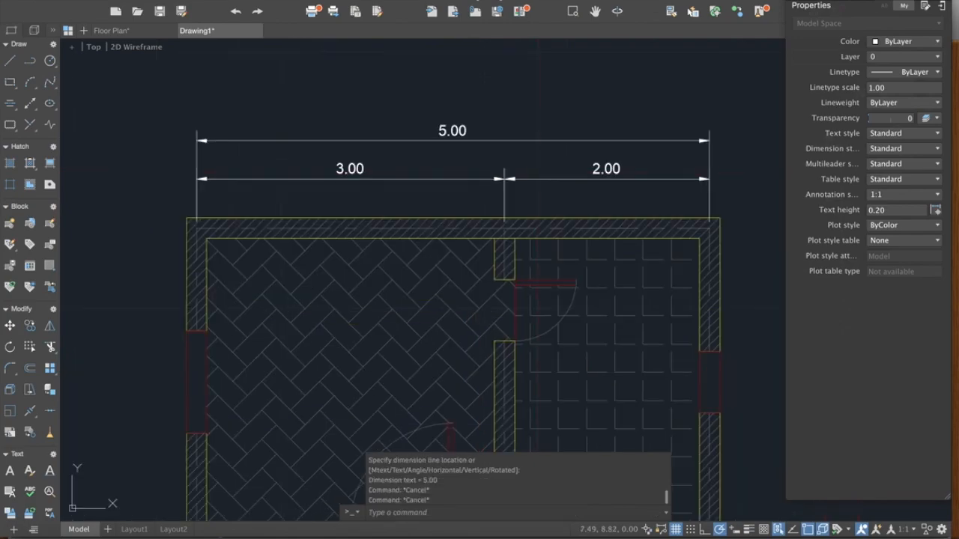
middle_drag(539, 162, 557, 91)
scroll(527, 113, down, 4)
scroll(442, 132, up, 4)
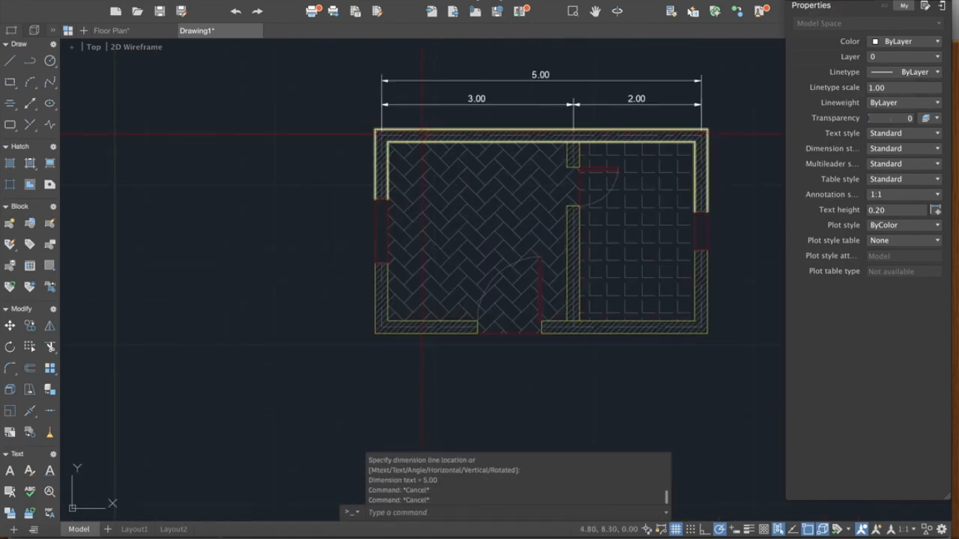
scroll(390, 147, up, 2)
key(Return)
click(362, 118)
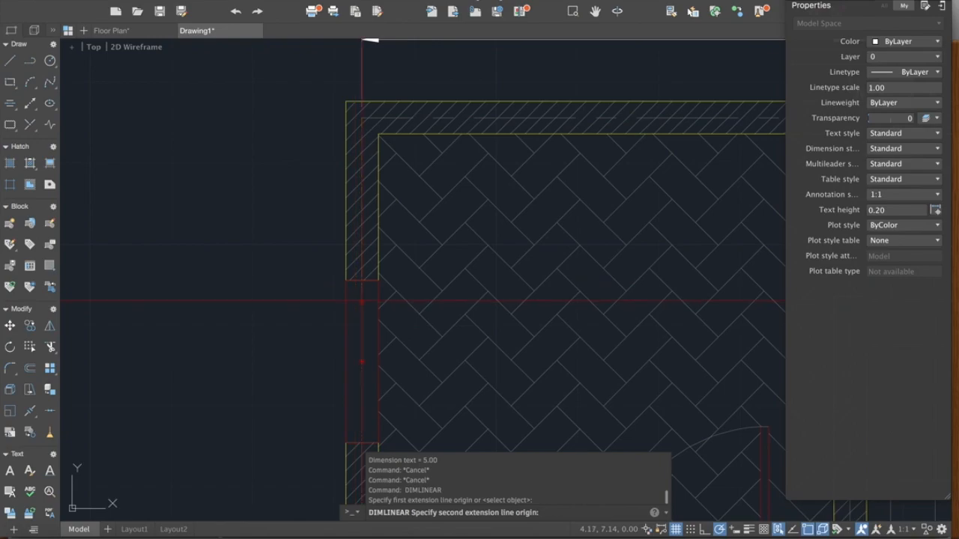
click(348, 279)
click(293, 299)
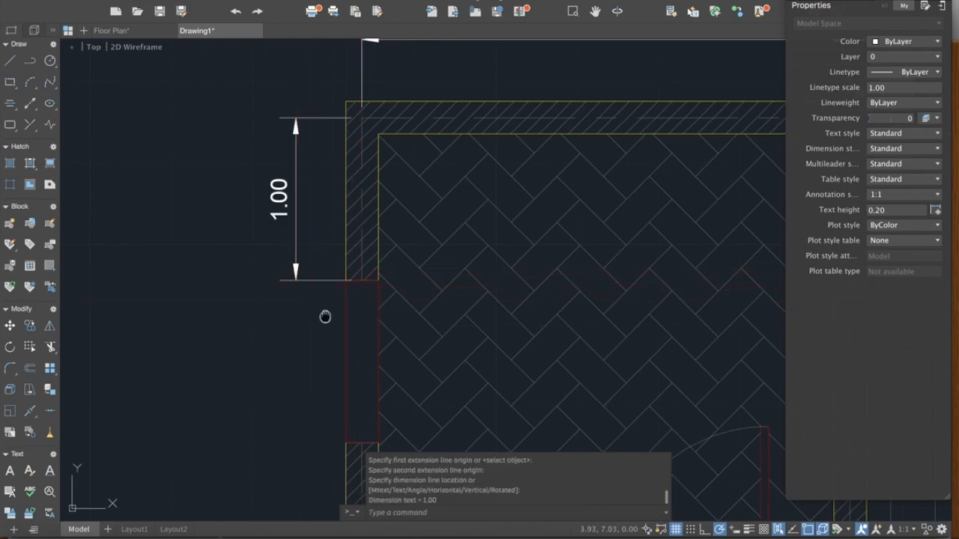
Dimension the window opening in the left wall, in line with the previous dimension.
middle_drag(321, 317, 365, 218)
key(Return)
click(401, 186)
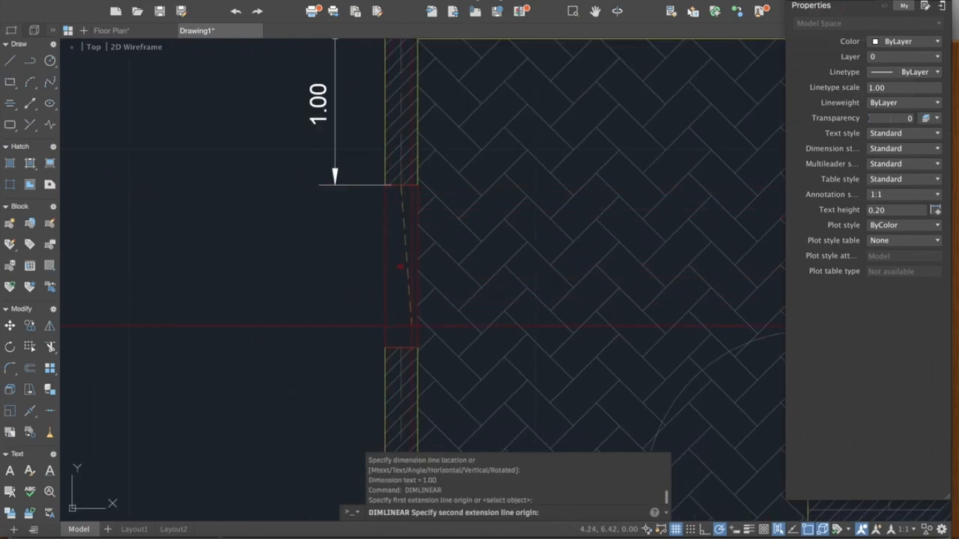
click(400, 348)
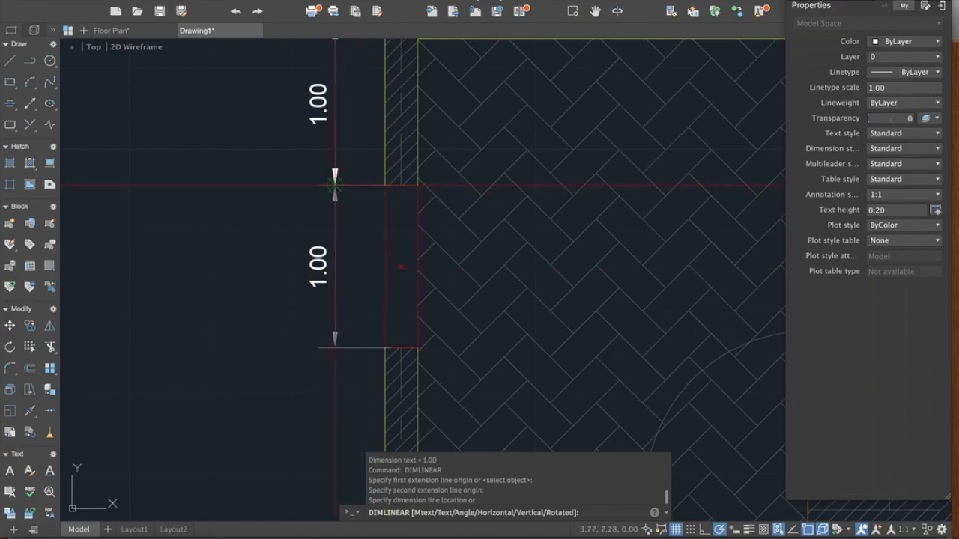
click(335, 184)
Dimension the left wall from the bottom of the window opening to the outer bottom corner.
middle_drag(400, 349, 438, 188)
key(Return)
click(438, 187)
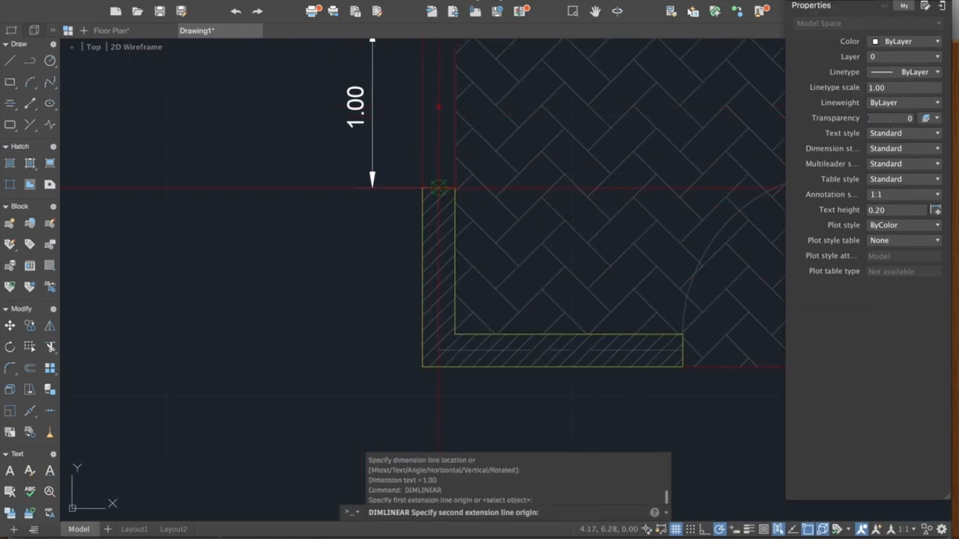
scroll(453, 333, up, 2)
click(429, 360)
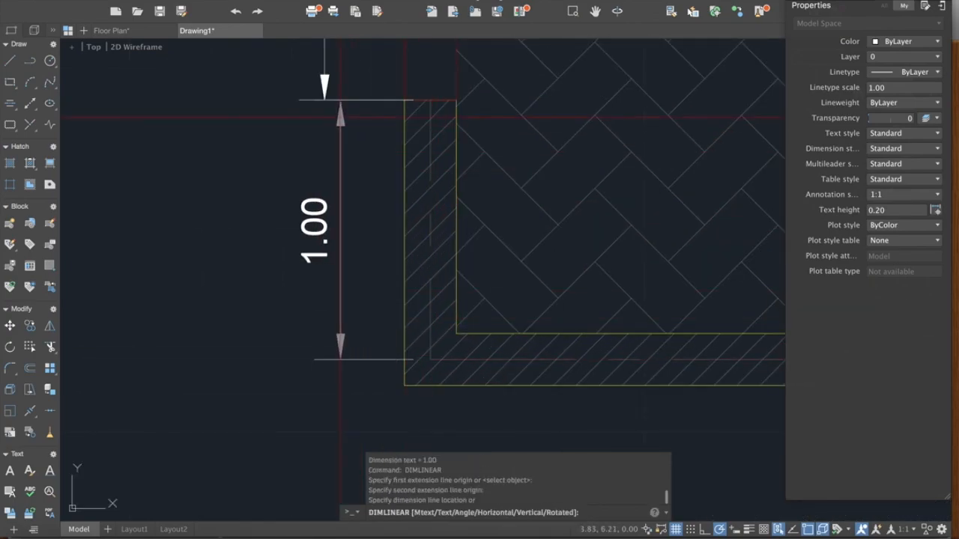
click(321, 224)
scroll(439, 353, down, 2)
middle_drag(439, 353, 471, 457)
key(Return)
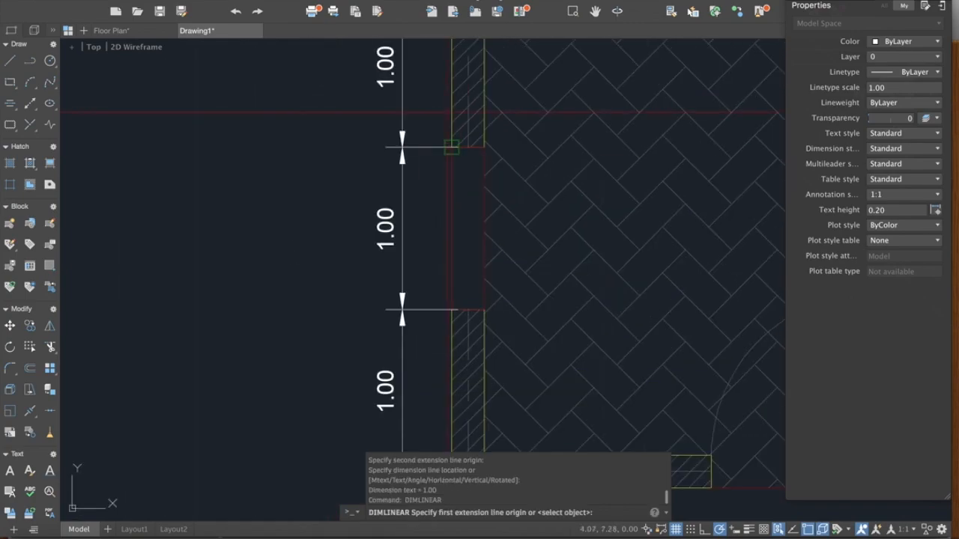
middle_drag(450, 148, 418, 318)
key(Escape)
Add an overall vertical dimension along the left side from the outer top to the outer bottom corner, outside the chain.
key(Return)
click(437, 156)
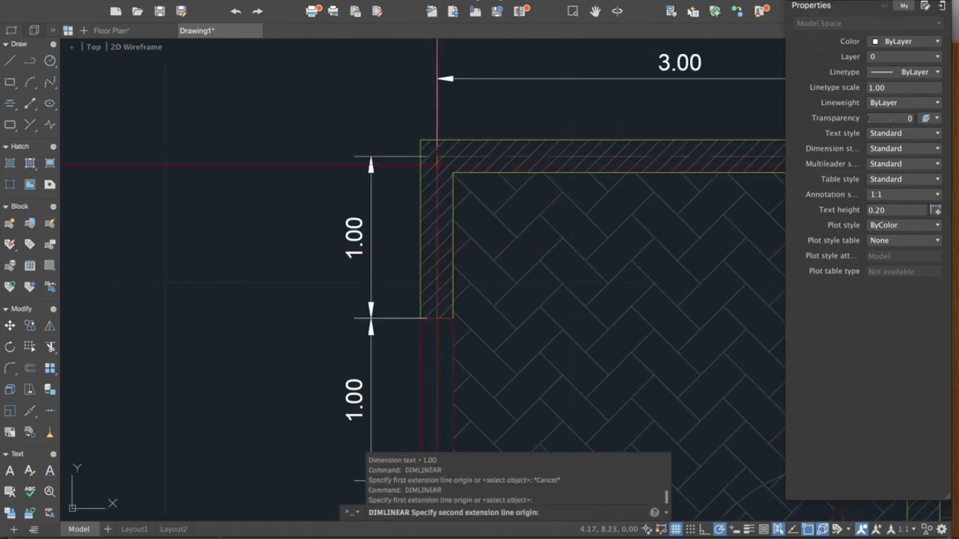
scroll(443, 80, down, 2)
scroll(472, 358, up, 2)
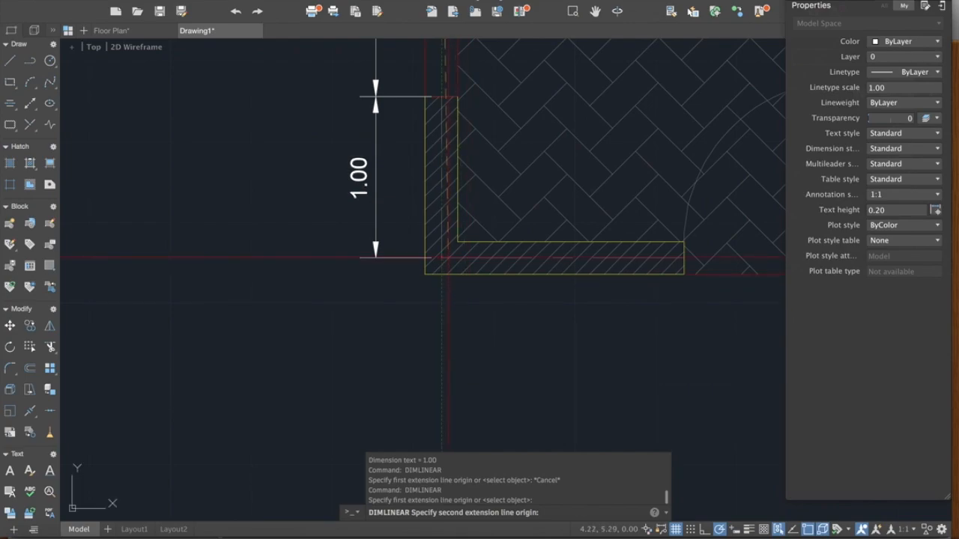
click(441, 259)
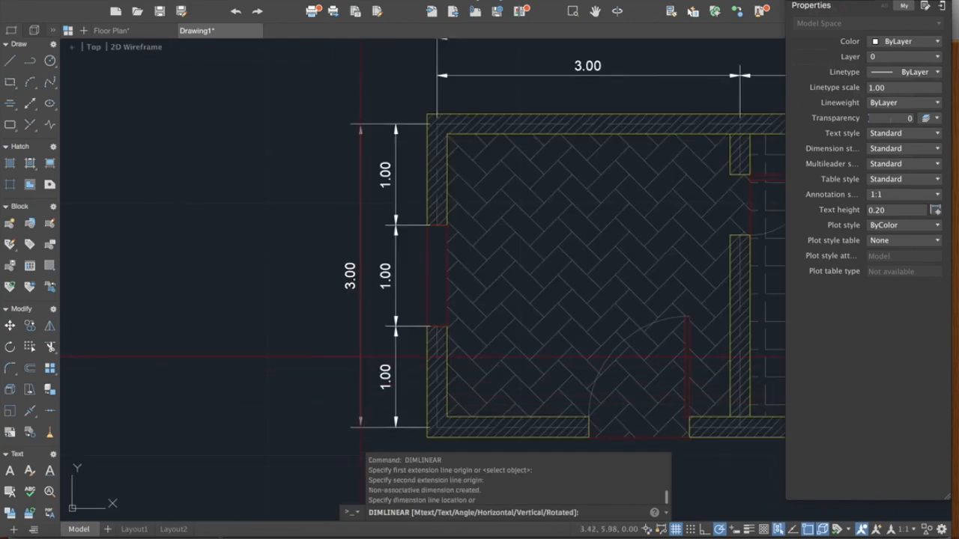
click(363, 351)
scroll(460, 269, down, 2)
key(Escape)
Dimension the bottom wall from the outer left corner to the left edge of the door opening.
middle_drag(511, 272, 479, 261)
scroll(451, 345, up, 2)
scroll(420, 367, up, 2)
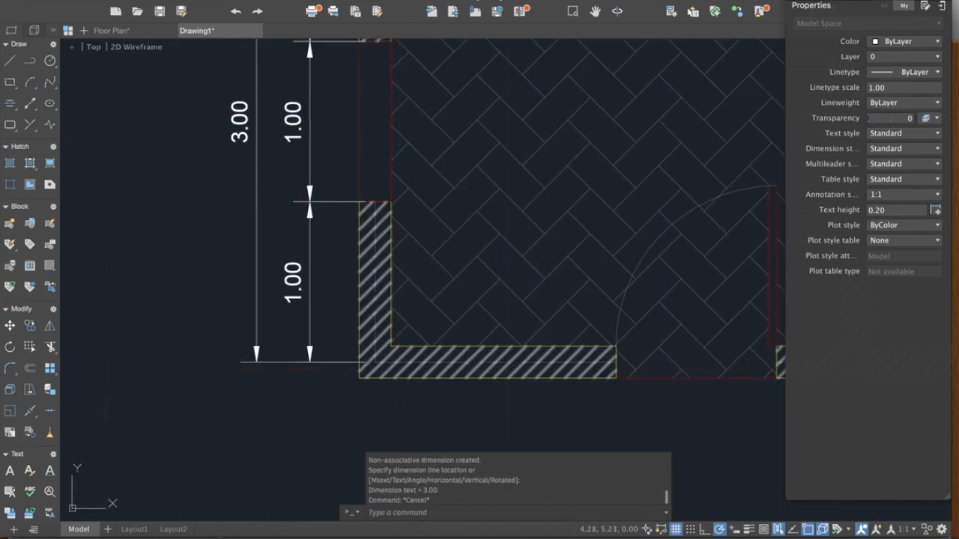
key(Return)
click(368, 359)
scroll(600, 365, up, 2)
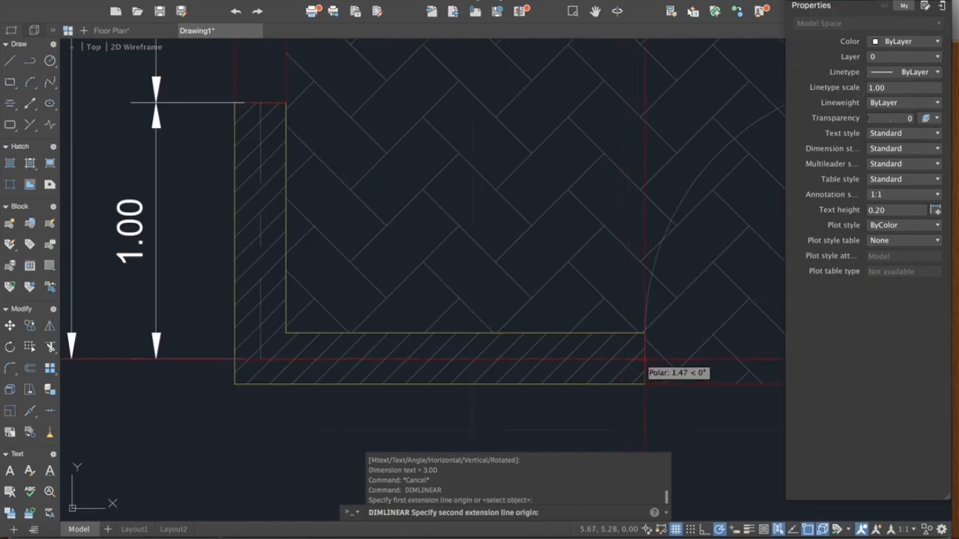
click(645, 384)
scroll(514, 199, down, 2)
click(512, 270)
key(Escape)
Dimension the door opening in the bottom wall, continuing the bottom chain.
key(Return)
click(544, 195)
middle_drag(622, 210, 491, 225)
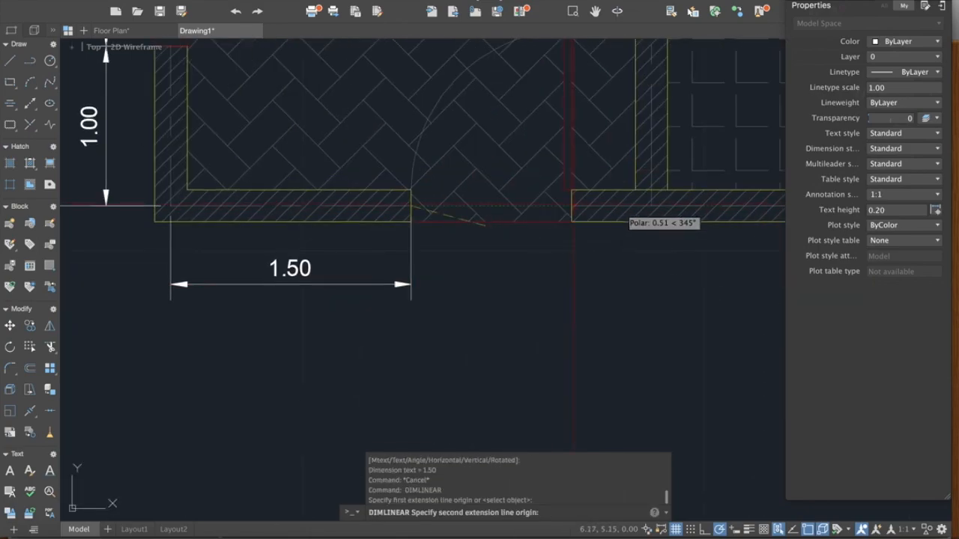
click(571, 207)
click(527, 283)
middle_drag(527, 261, 424, 270)
scroll(387, 288, up, 5)
key(Escape)
click(293, 296)
scroll(285, 301, up, 5)
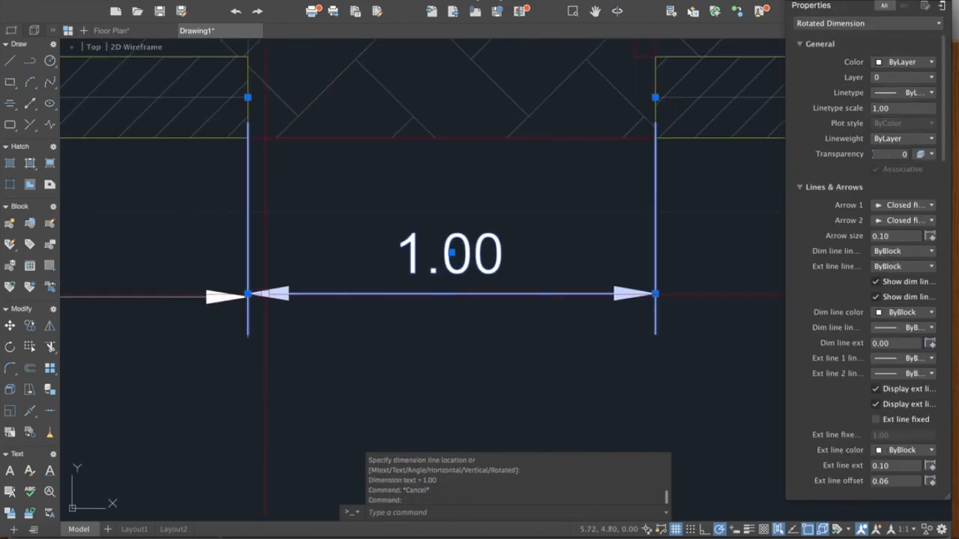
scroll(265, 294, up, 2)
click(248, 294)
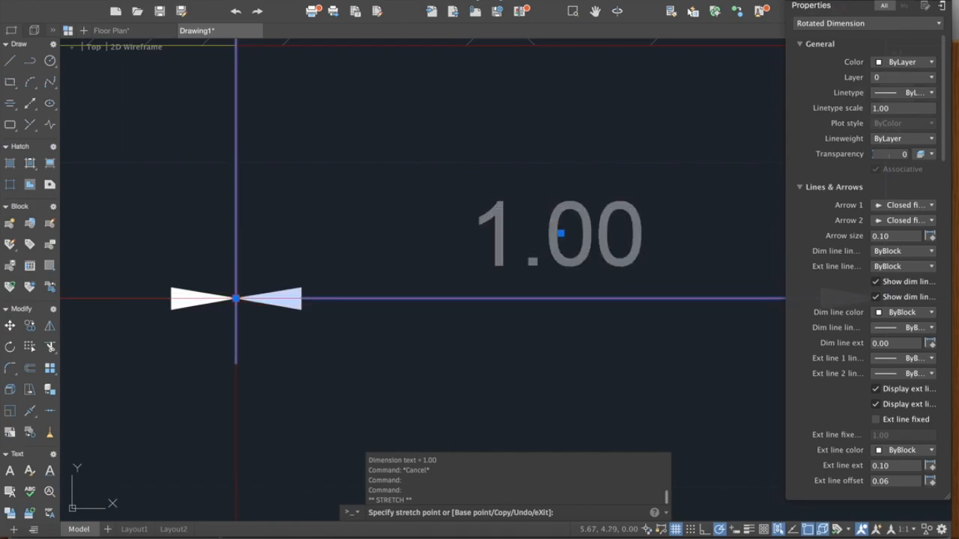
key(Escape)
Dimension the bottom wall from the door opening's right edge to the partition wall.
scroll(299, 299, down, 6)
key(Return)
click(599, 207)
click(678, 208)
scroll(633, 235, up, 2)
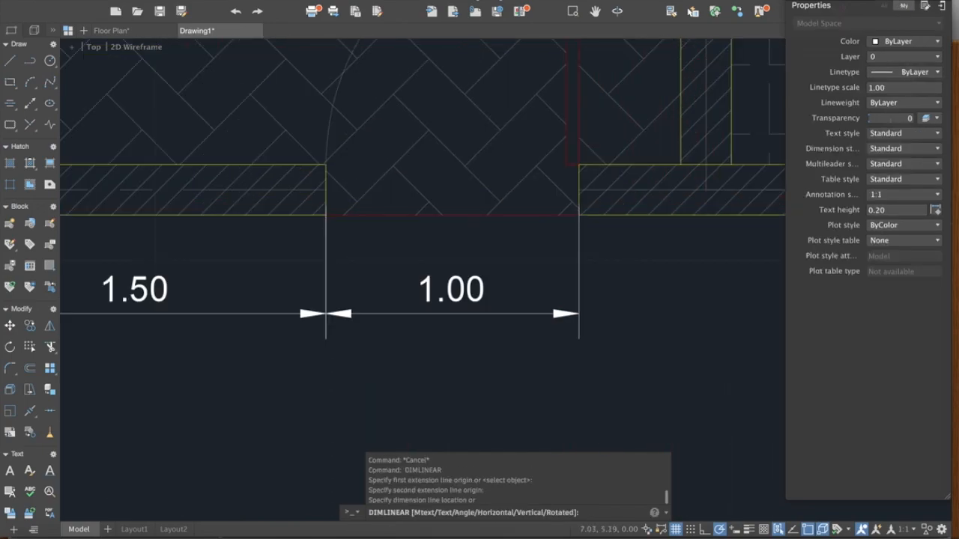
click(592, 310)
scroll(599, 307, up, 2)
key(Escape)
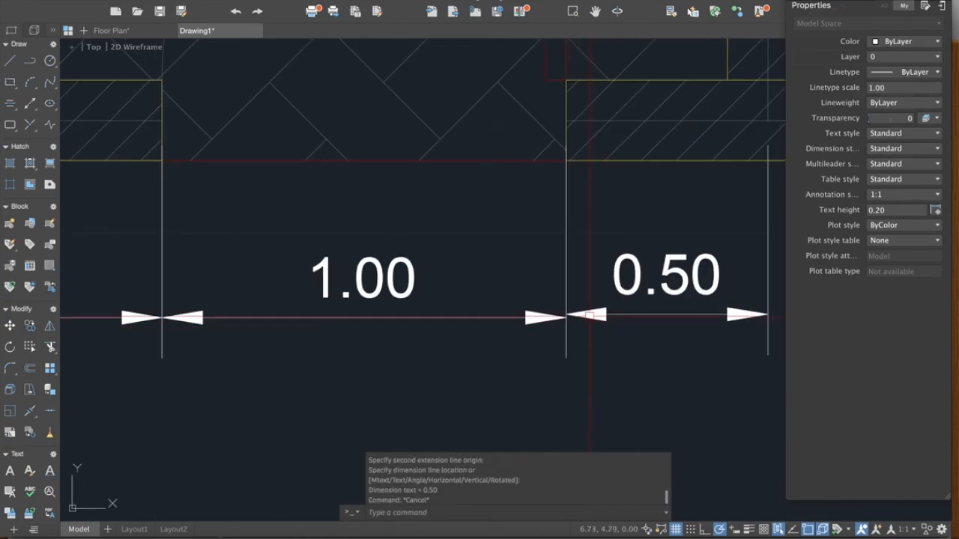
click(579, 312)
scroll(578, 312, up, 3)
click(559, 323)
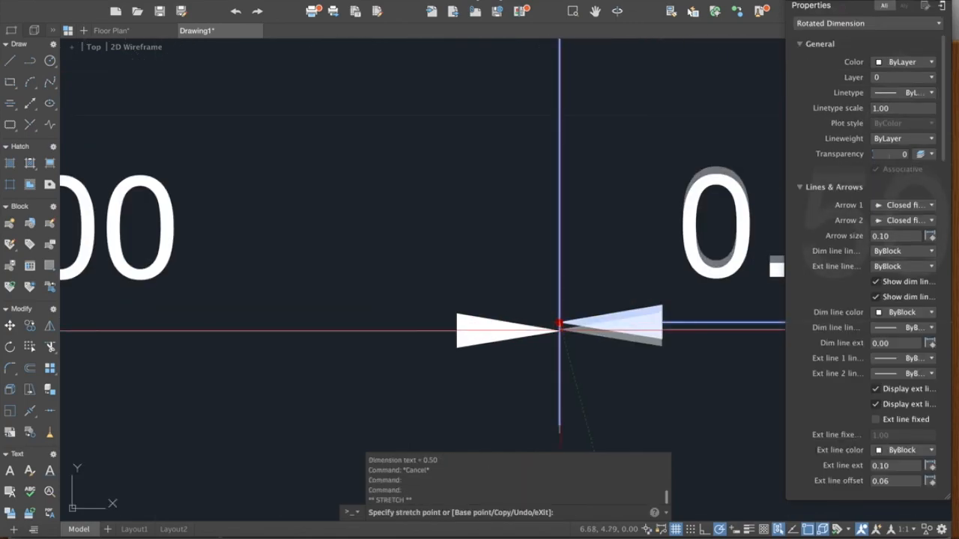
key(Escape)
scroll(570, 318, down, 5)
scroll(650, 248, down, 3)
middle_drag(691, 228, 535, 259)
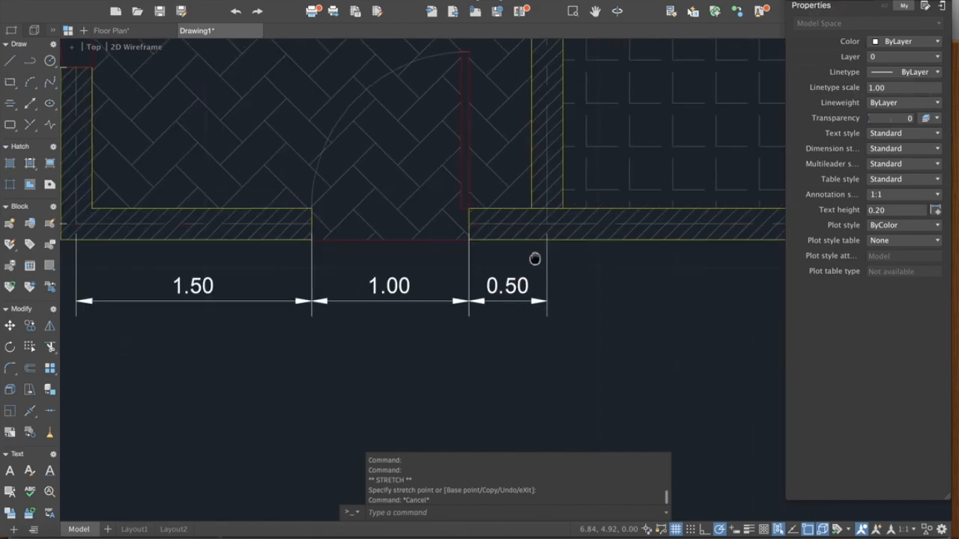
Dimension the bottom wall from the partition wall to the outer right corner, continuing the chain.
key(space)
click(549, 224)
scroll(550, 225, down, 2)
middle_drag(779, 219, 597, 277)
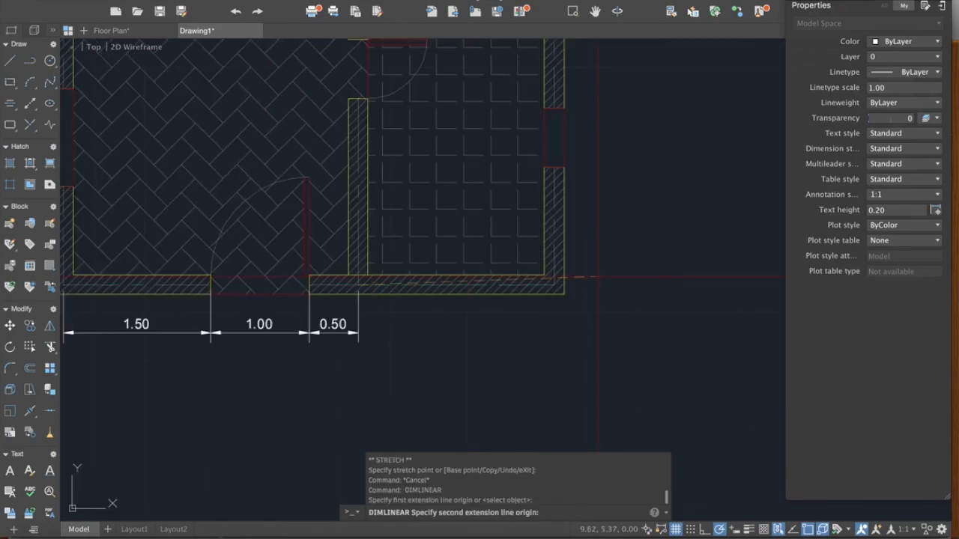
scroll(598, 275, up, 2)
click(530, 288)
scroll(252, 357, down, 2)
scroll(252, 357, up, 4)
click(188, 370)
scroll(202, 370, down, 2)
middle_drag(289, 359, 322, 355)
scroll(322, 356, down, 2)
middle_drag(654, 297, 762, 288)
middle_drag(476, 287, 637, 269)
middle_drag(350, 251, 524, 250)
scroll(182, 251, up, 3)
Dimension the overall length of the bottom wall from outer left to outer right corner, below the chain.
key(Return)
click(278, 266)
scroll(443, 312, down, 2)
middle_drag(444, 310, 77, 316)
scroll(700, 303, up, 2)
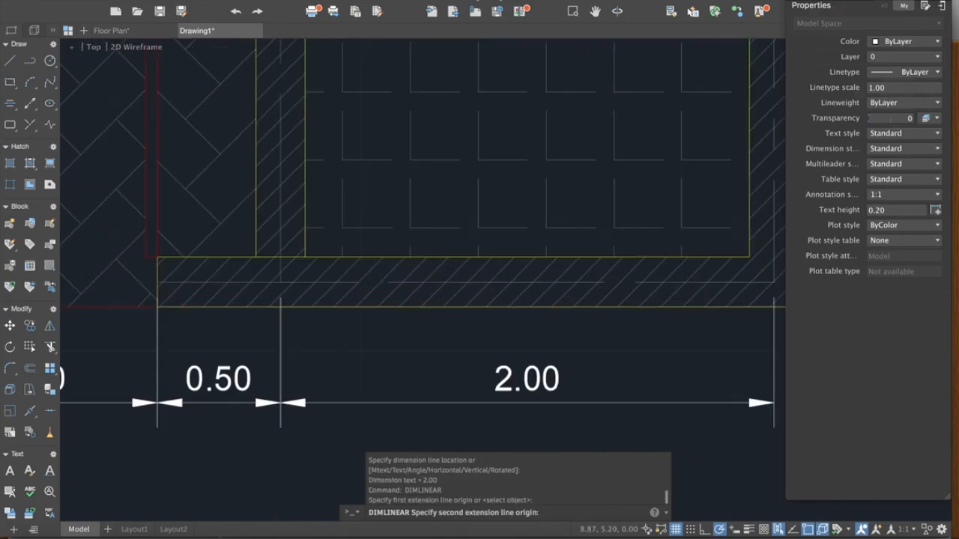
middle_drag(749, 283, 627, 283)
scroll(664, 280, up, 4)
click(615, 291)
scroll(571, 354, down, 4)
middle_drag(410, 448, 610, 236)
scroll(607, 247, down, 4)
scroll(468, 281, down, 3)
middle_drag(460, 284, 612, 302)
scroll(476, 326, up, 3)
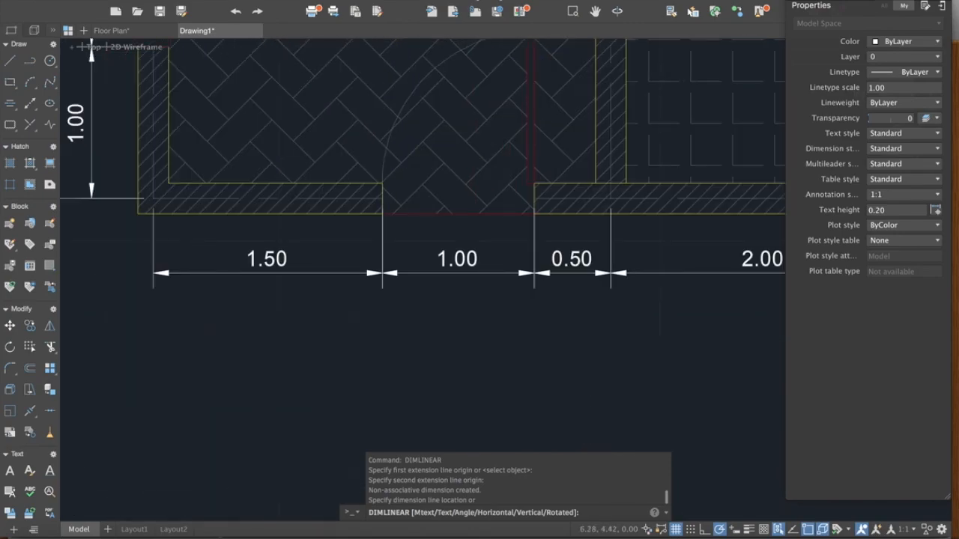
click(514, 326)
key(Escape)
Dimension the right wall from its outer top corner to the top edge of the window opening.
scroll(586, 231, down, 2)
middle_drag(395, 304, 159, 424)
middle_drag(595, 160, 588, 314)
scroll(588, 315, up, 2)
scroll(547, 126, up, 2)
key(space)
click(516, 131)
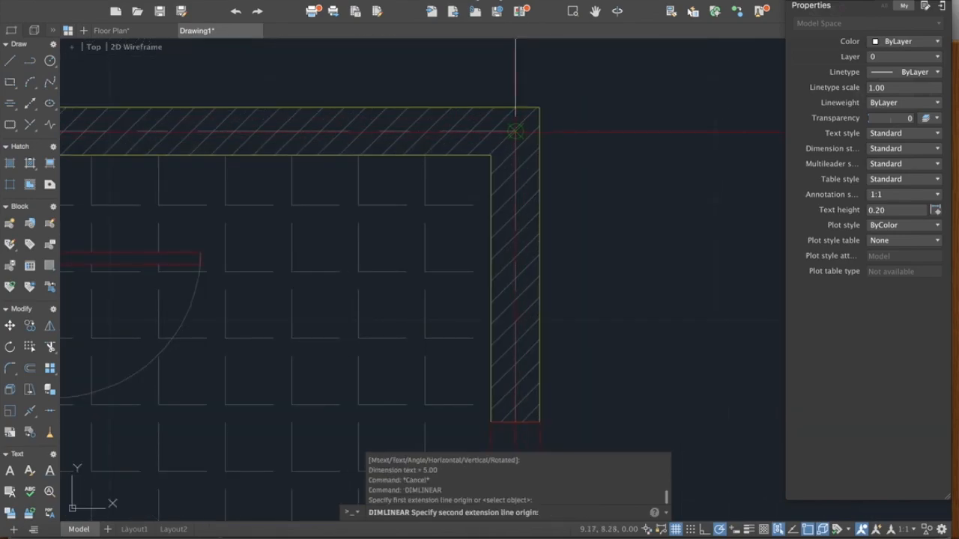
click(516, 421)
scroll(578, 299, down, 2)
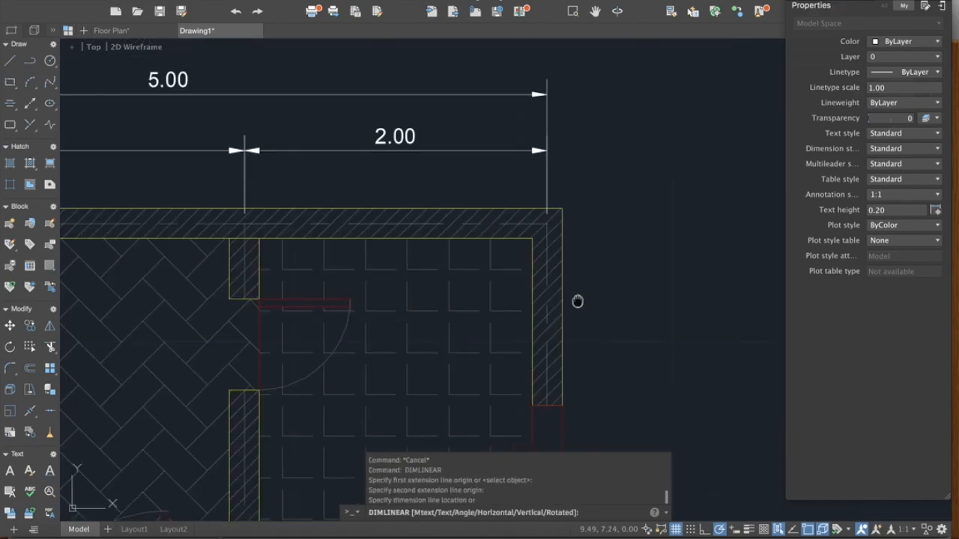
scroll(592, 298, up, 1)
click(589, 298)
Dimension the window opening in the right wall, continuing the right-side chain.
key(space)
middle_drag(562, 329, 556, 241)
click(521, 237)
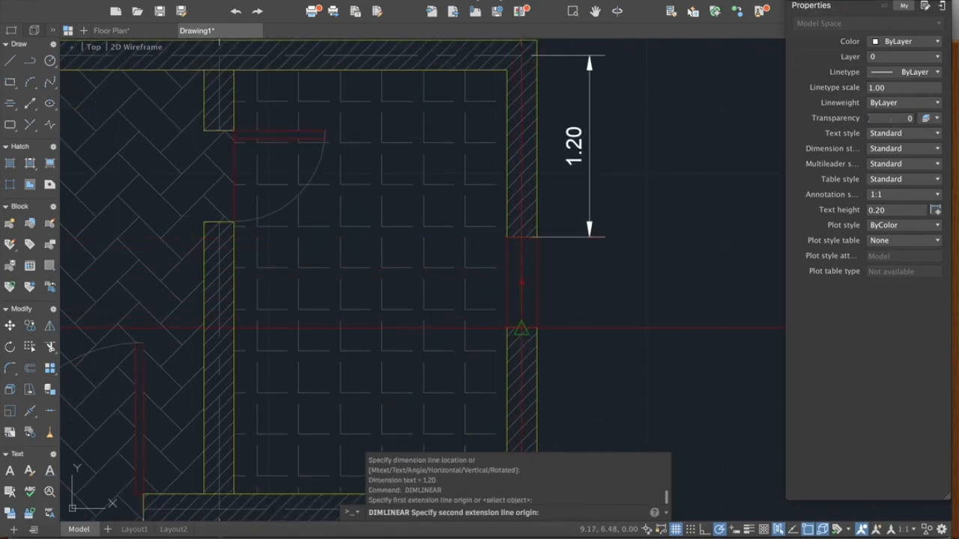
click(522, 328)
scroll(582, 244, up, 2)
click(591, 307)
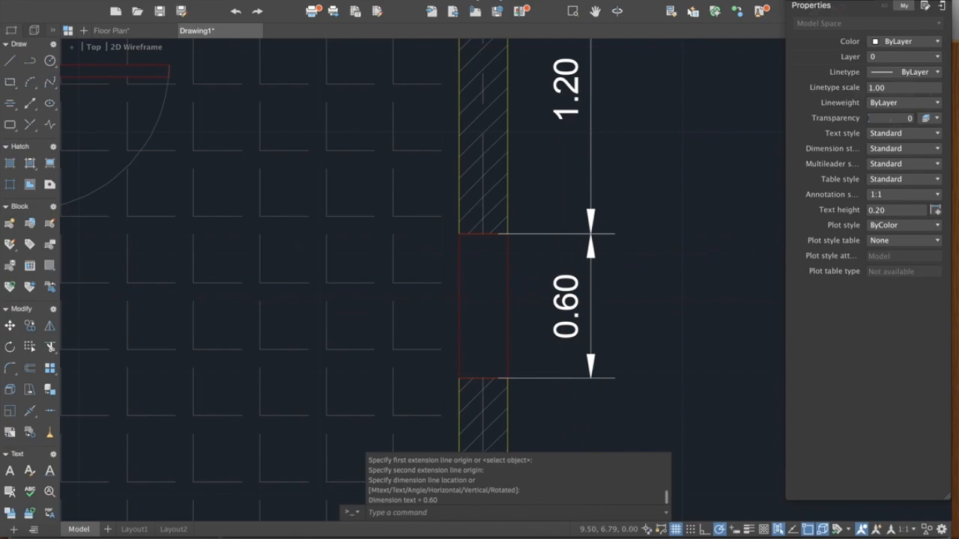
Dimension the right wall from the window's bottom edge to the outer bottom right corner.
scroll(525, 306, down, 2)
middle_drag(524, 306, 567, 97)
scroll(568, 97, up, 2)
key(space)
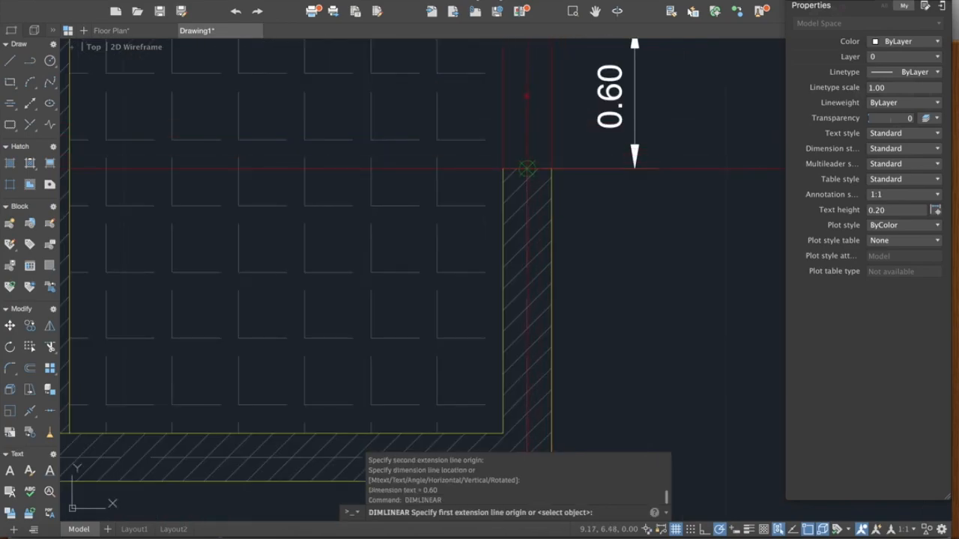
click(527, 169)
scroll(524, 251, down, 2)
middle_drag(500, 436, 540, 284)
scroll(542, 281, up, 2)
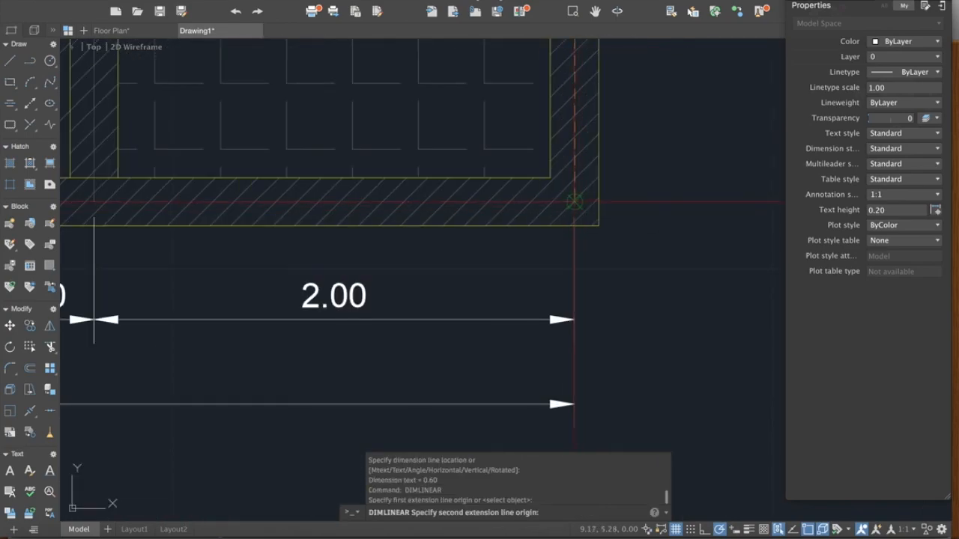
click(575, 201)
middle_drag(613, 82, 542, 349)
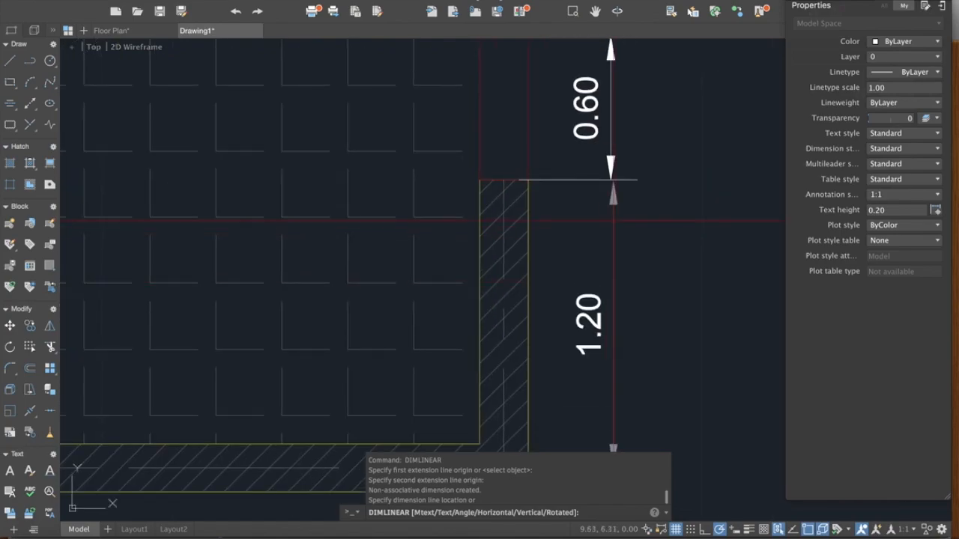
click(610, 183)
scroll(533, 171, down, 2)
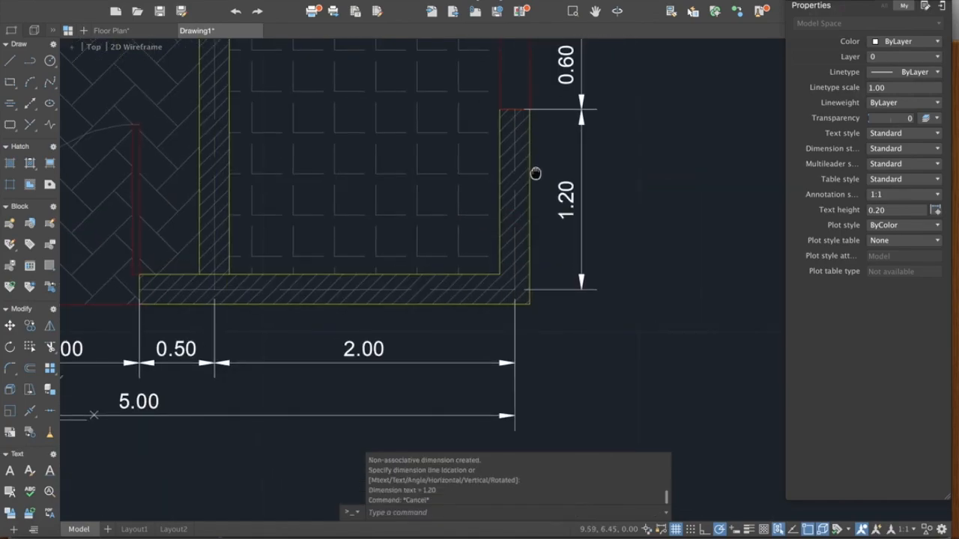
scroll(517, 320, up, 2)
key(Escape)
Dimension the overall height of the right wall from outer bottom to outer top corner.
key(space)
click(517, 320)
scroll(531, 236, down, 4)
middle_drag(530, 191, 531, 367)
scroll(538, 122, up, 2)
click(513, 160)
middle_drag(625, 251, 604, 144)
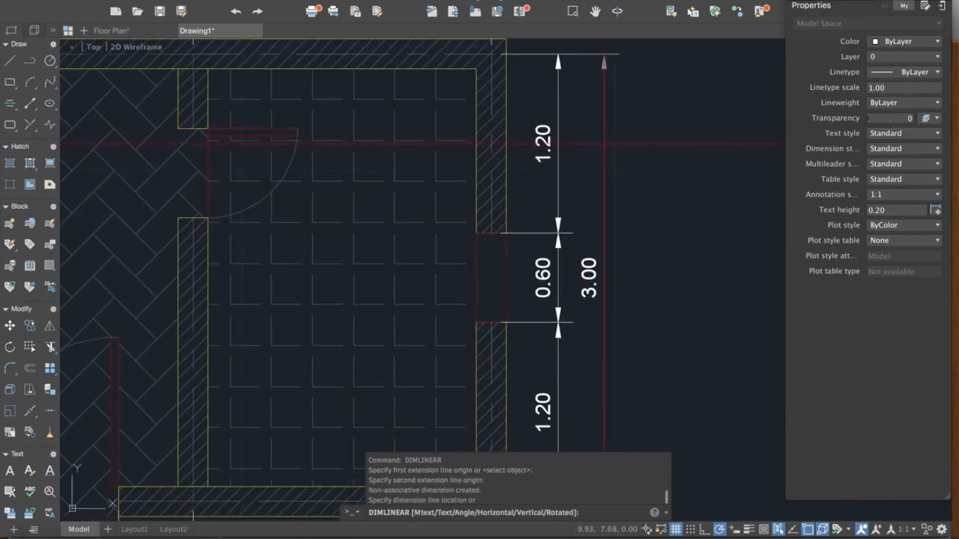
click(604, 144)
key(Escape)
scroll(527, 172, down, 2)
middle_drag(527, 172, 765, 207)
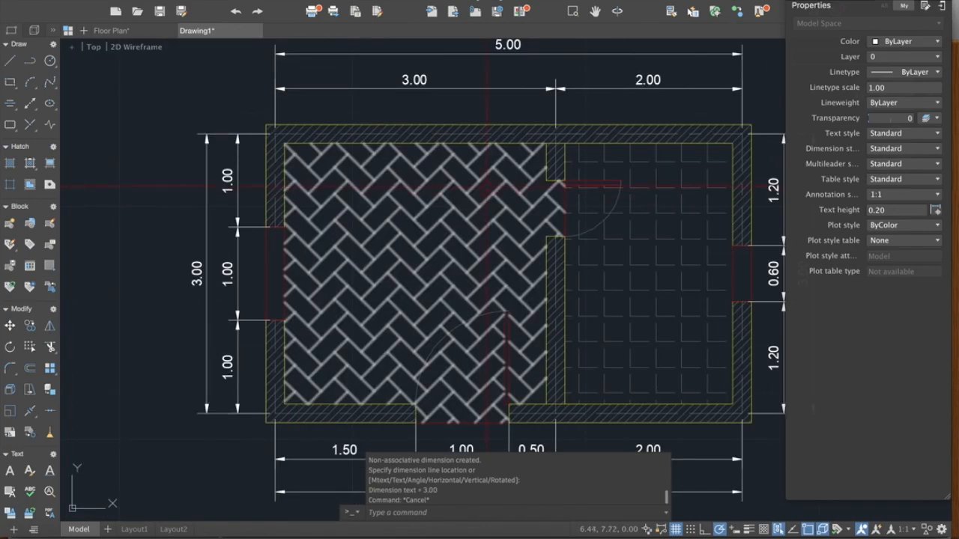
Compare with the reference, then dimension the partition wall segment between the top wall and the door opening.
click(171, 30)
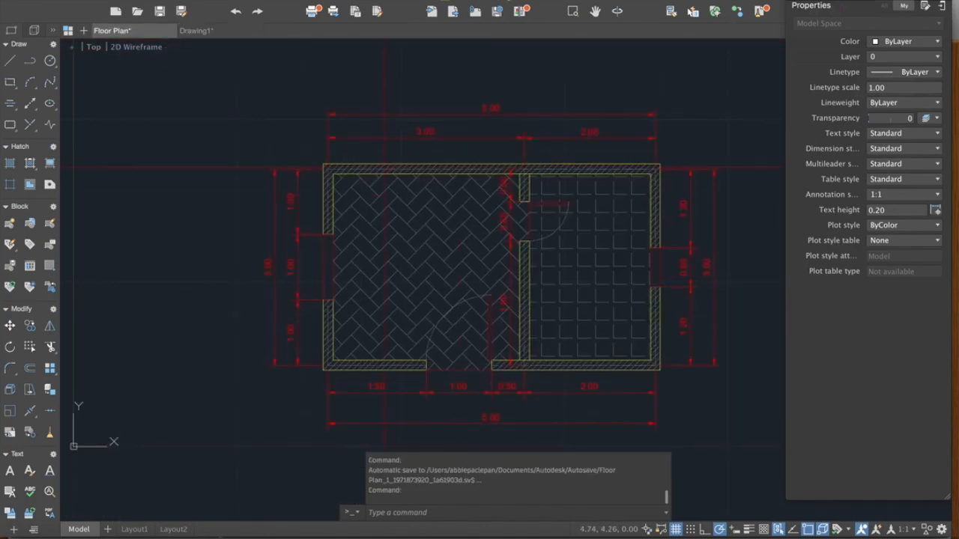
click(196, 31)
scroll(486, 235, up, 3)
key(Return)
click(601, 136)
scroll(600, 206, up, 2)
click(605, 216)
click(513, 157)
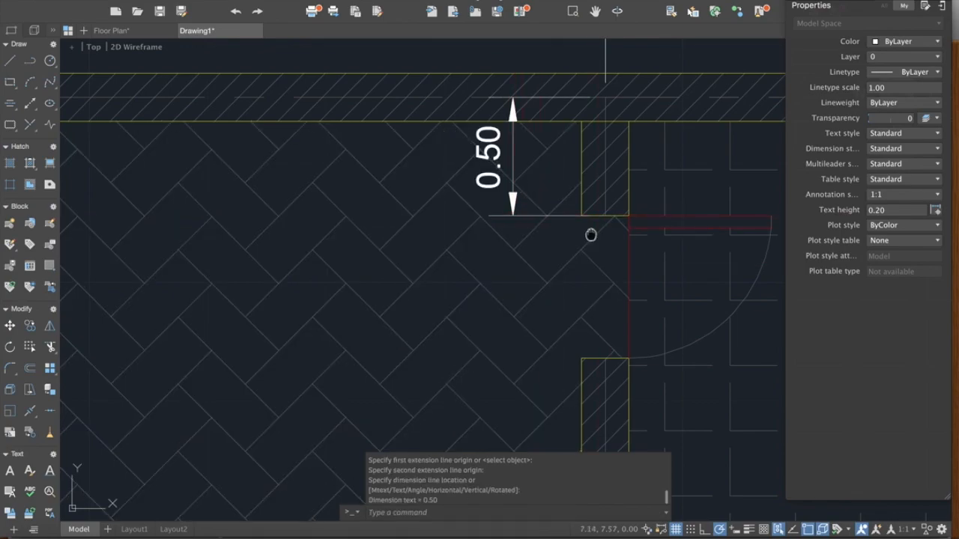
Dimension the door opening in the partition wall.
scroll(591, 234, up, 2)
key(Return)
click(597, 113)
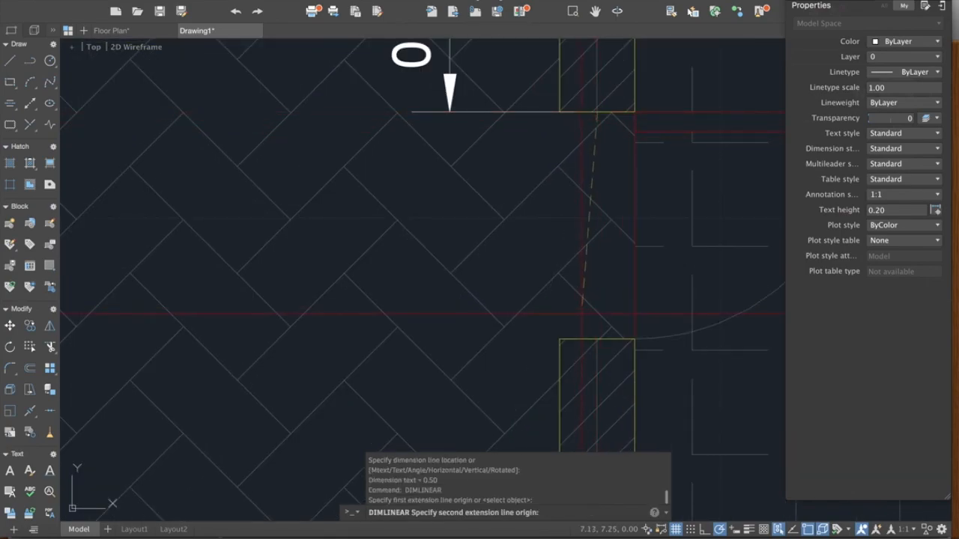
click(597, 339)
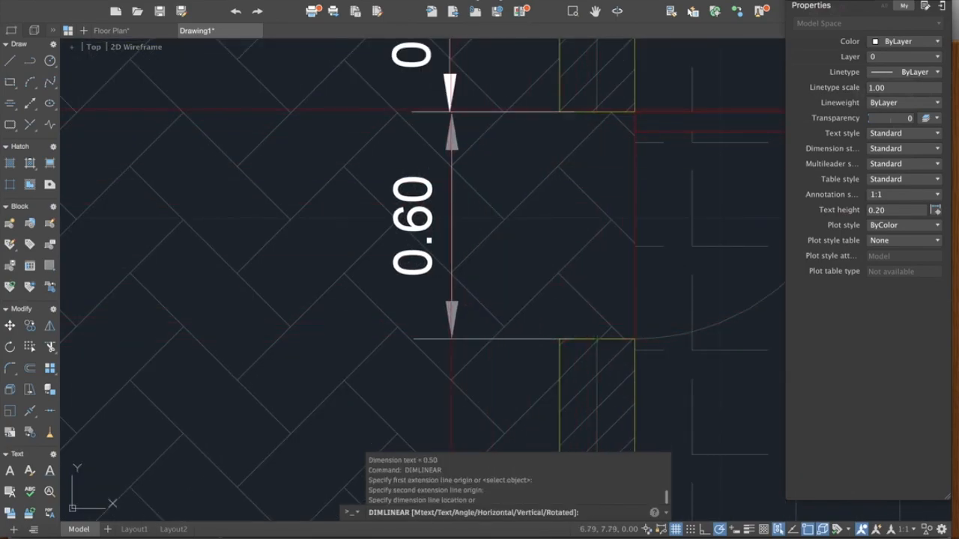
click(449, 113)
key(Escape)
Dimension the lower partition wall segment from the door opening to the bottom wall's inner face.
scroll(487, 178, down, 2)
key(Return)
click(557, 278)
scroll(545, 338, down, 3)
middle_drag(543, 345, 548, 126)
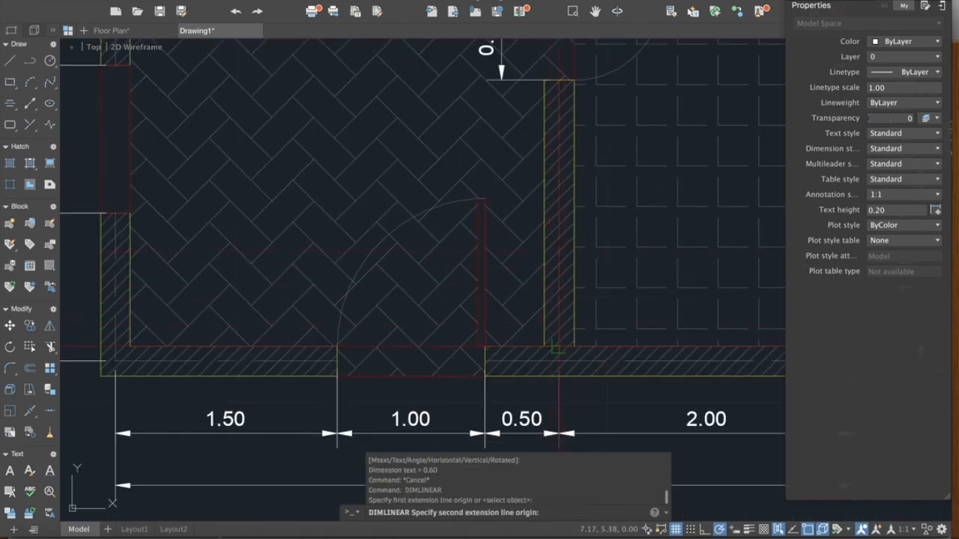
click(544, 346)
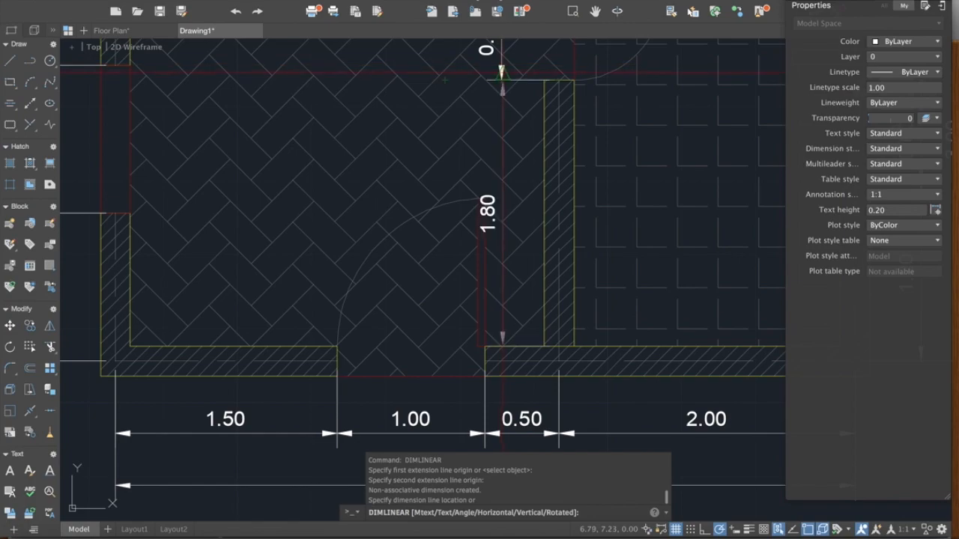
click(500, 64)
key(Escape)
Move the partition door opening's dimension line into line with the lower partition dimension using grips.
middle_drag(503, 86, 485, 144)
click(485, 150)
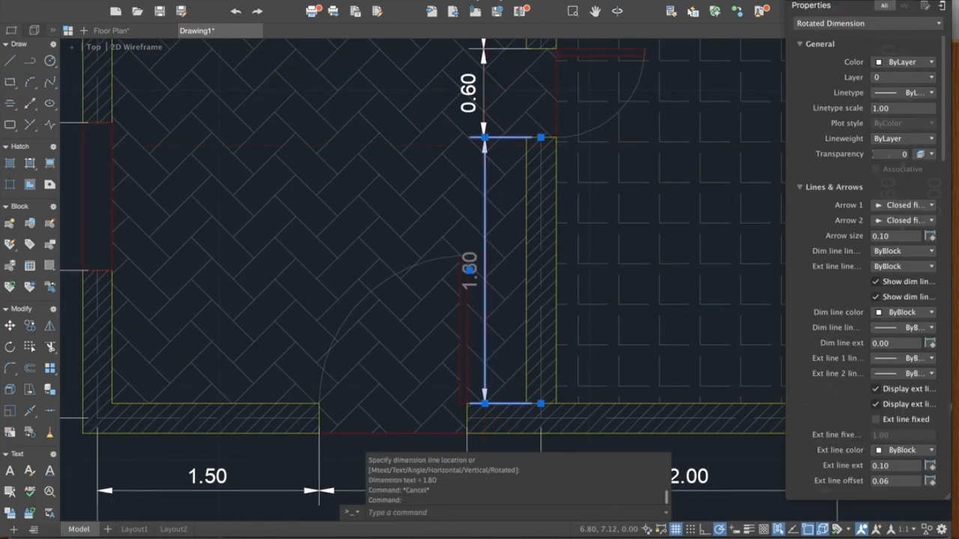
scroll(483, 140, up, 3)
click(482, 136)
click(516, 136)
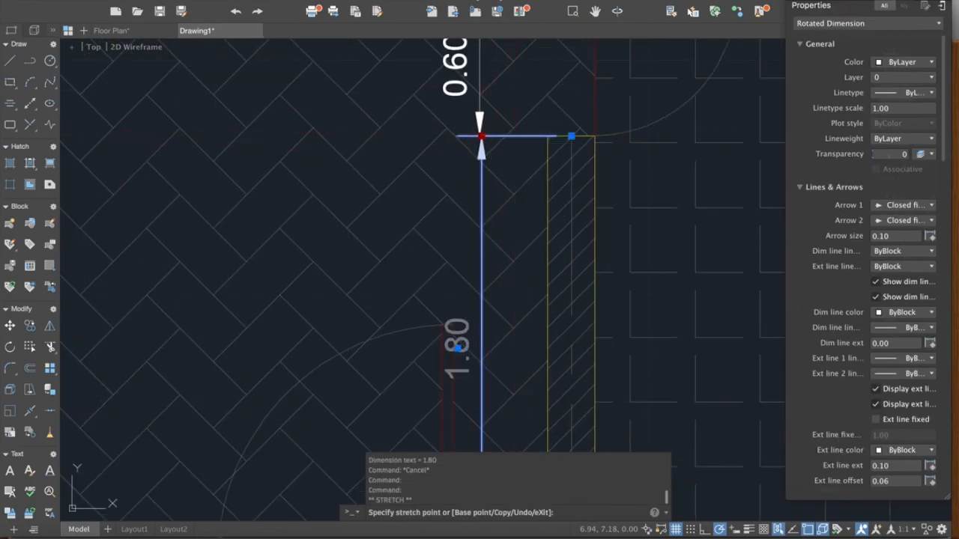
middle_drag(490, 102, 475, 155)
click(465, 148)
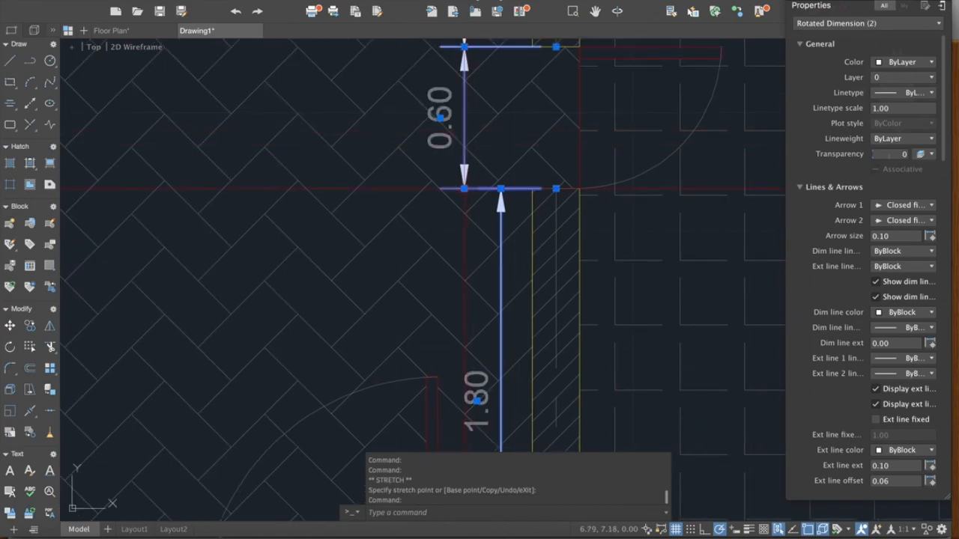
key(Escape)
click(464, 188)
click(465, 189)
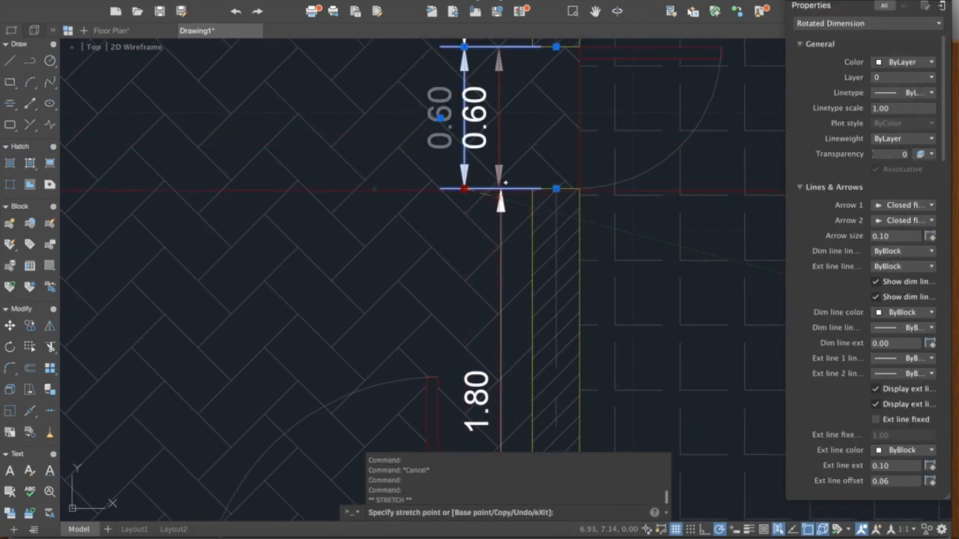
click(501, 189)
middle_drag(498, 104, 473, 293)
key(Escape)
key(Escape)
Move the upper partition segment's dimension line into line with the other partition dimensions.
click(453, 178)
click(442, 207)
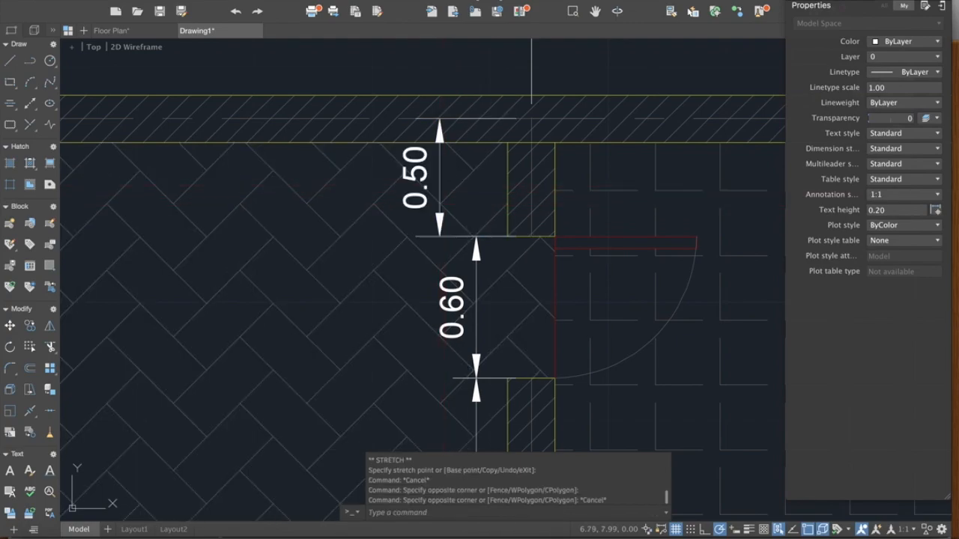
click(440, 236)
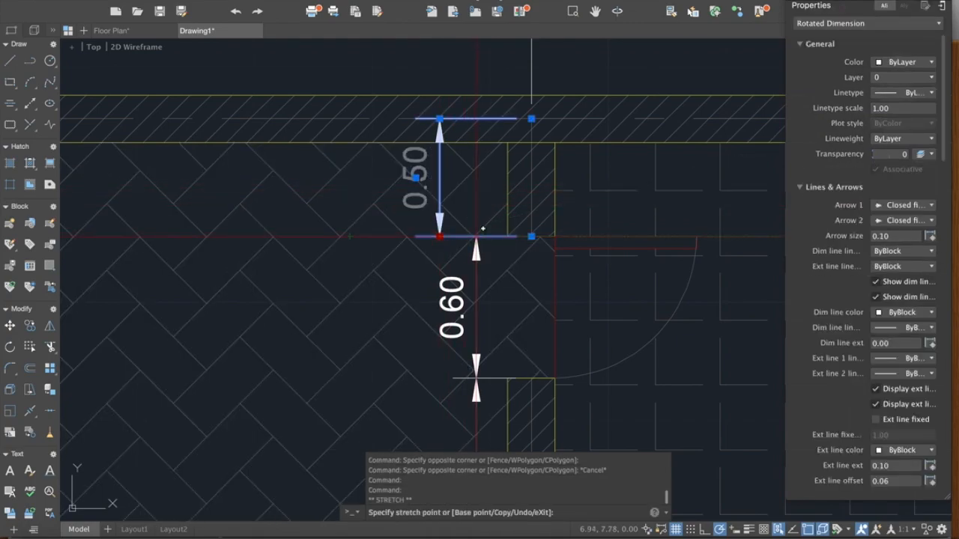
click(477, 226)
key(Escape)
key(Escape)
scroll(479, 270, down, 2)
scroll(515, 179, down, 4)
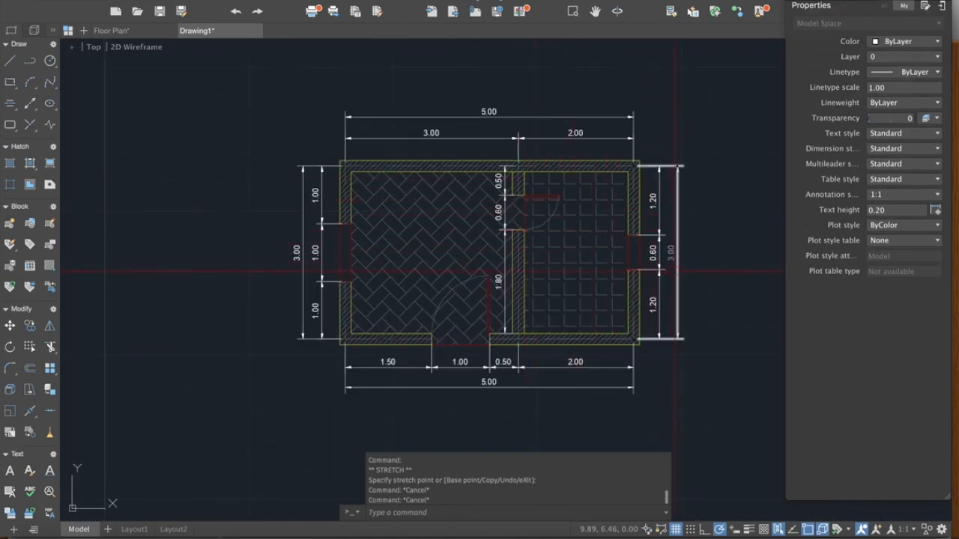
Open the layer manager and create a new layer named DIM.
text(LA)
key(Escape)
key(Escape)
text(LA)
key(Return)
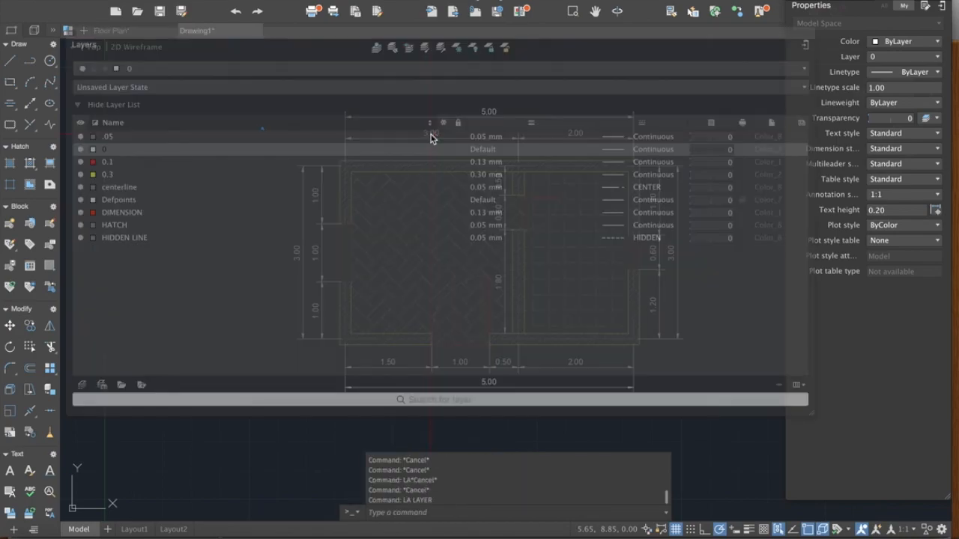
click(81, 385)
text(D)
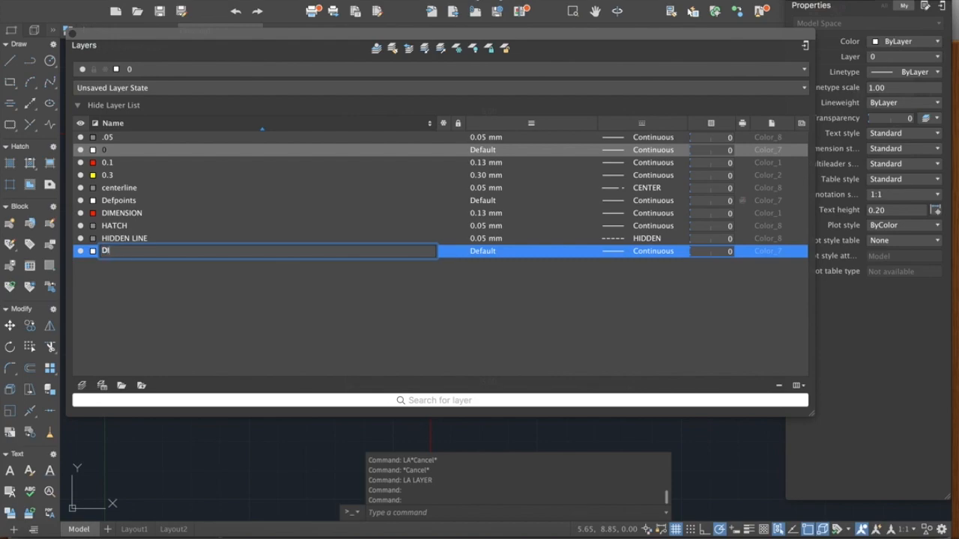
text(IME)
key(BackSpace)
key(Return)
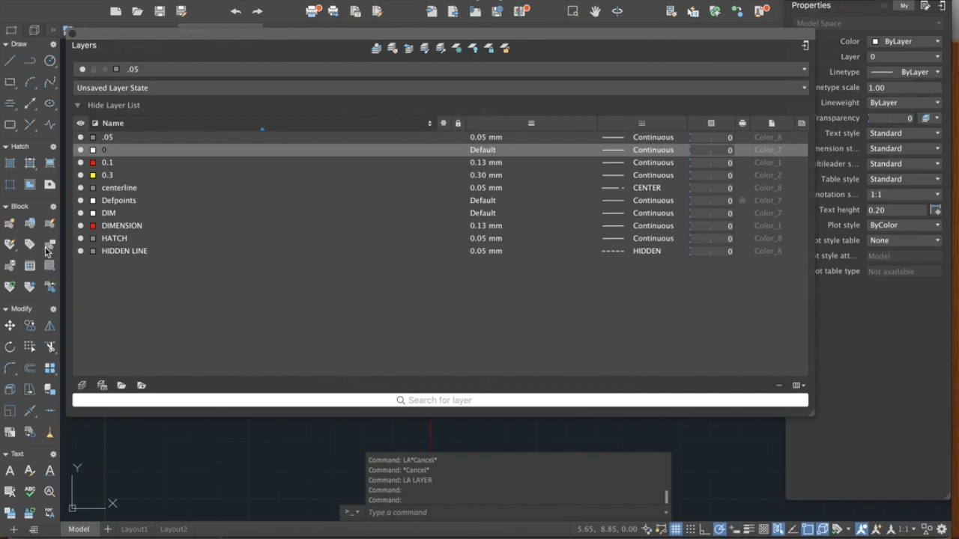
Set the DIM layer's colour to red and lineweight to 0.13 mm, then close the layer manager.
click(93, 213)
click(120, 231)
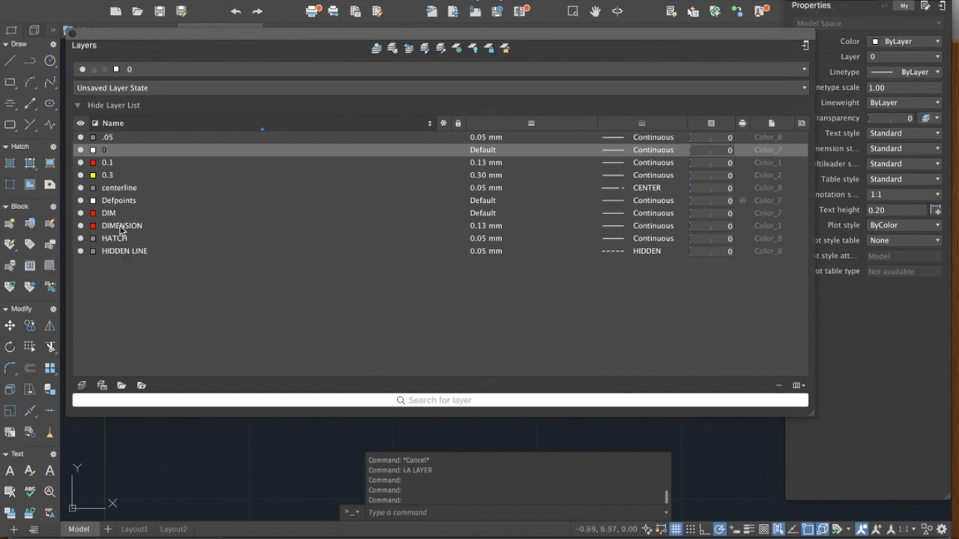
click(467, 217)
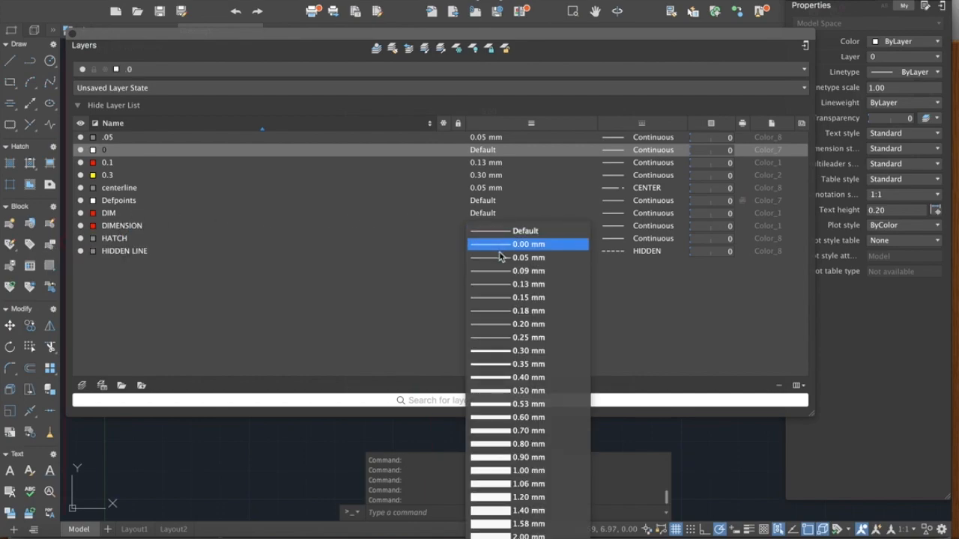
click(499, 285)
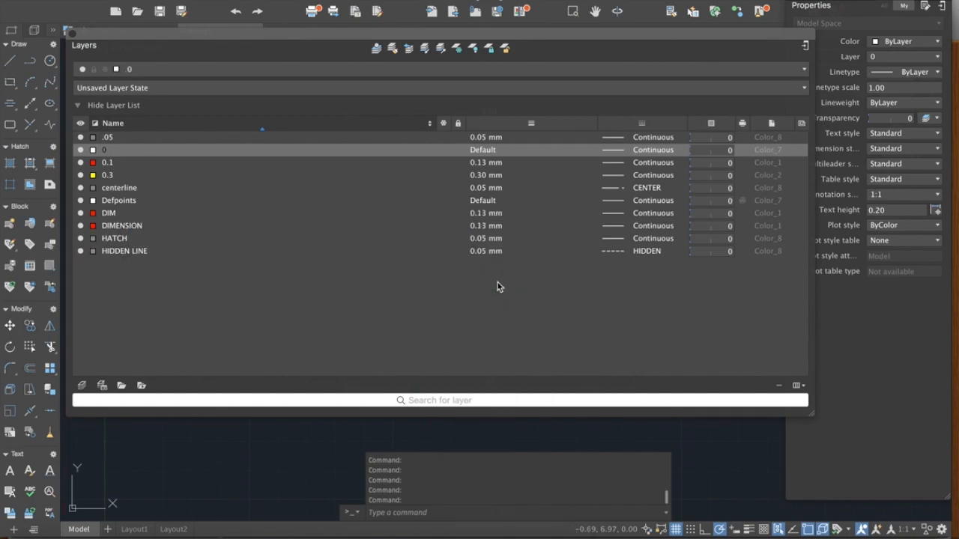
click(73, 35)
Move the overall top dimension onto the DIM layer.
click(373, 100)
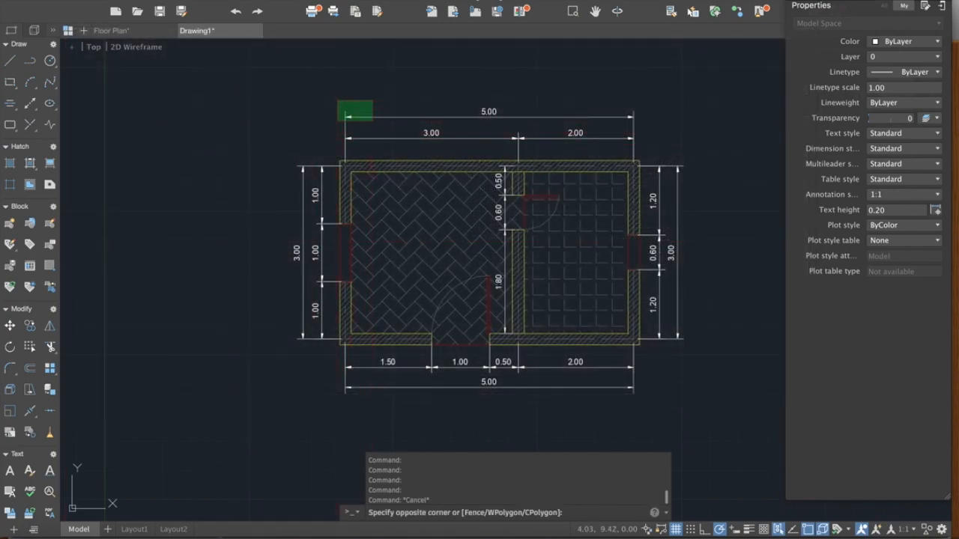
click(337, 121)
click(898, 77)
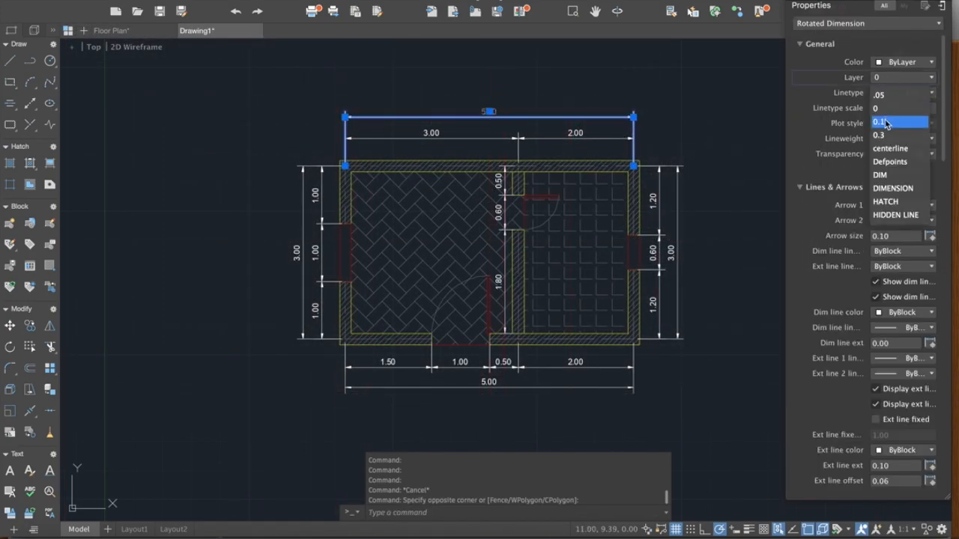
click(891, 171)
key(Escape)
key(Escape)
key(Escape)
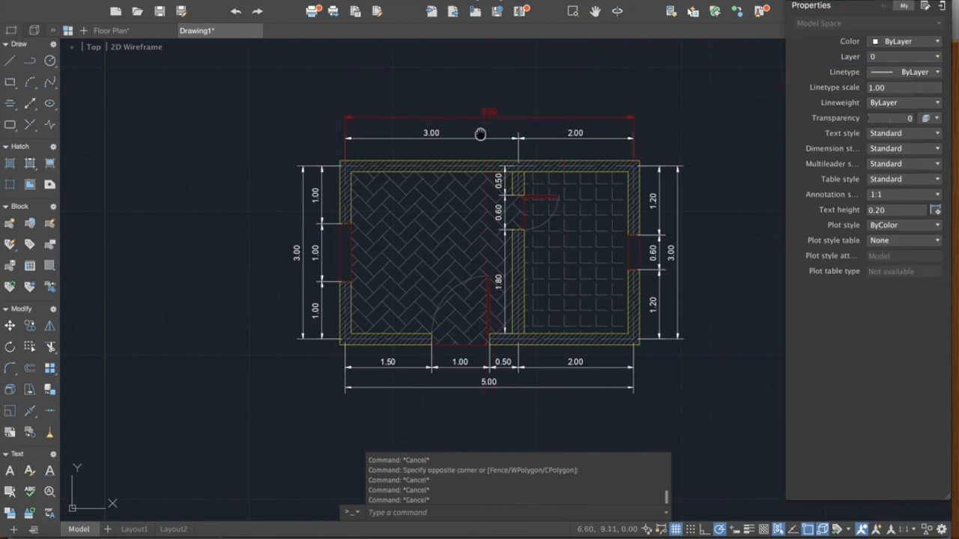
Match the overall top dimension's properties onto the left, bottom and right dimension groups.
middle_drag(480, 134, 473, 160)
text(ma)
key(Return)
click(480, 142)
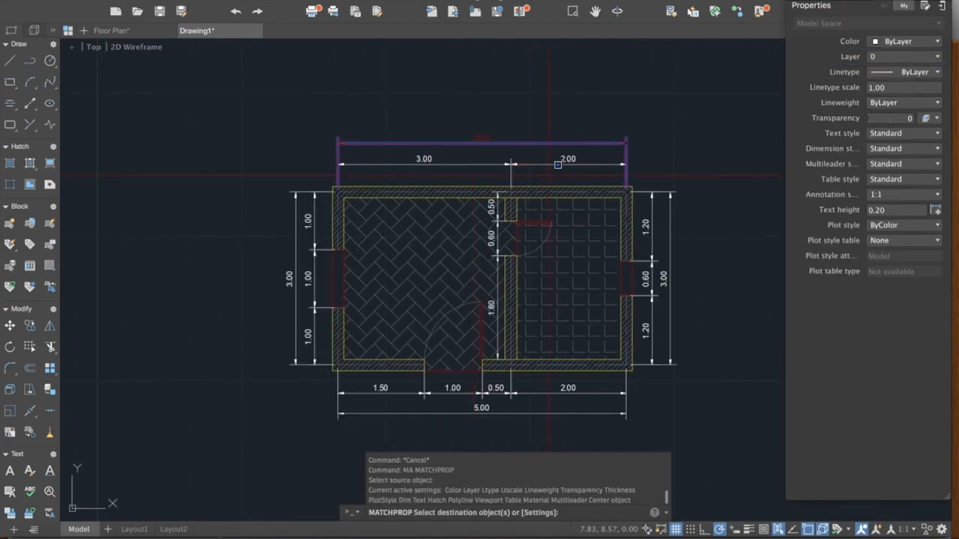
click(550, 175)
click(405, 87)
click(319, 388)
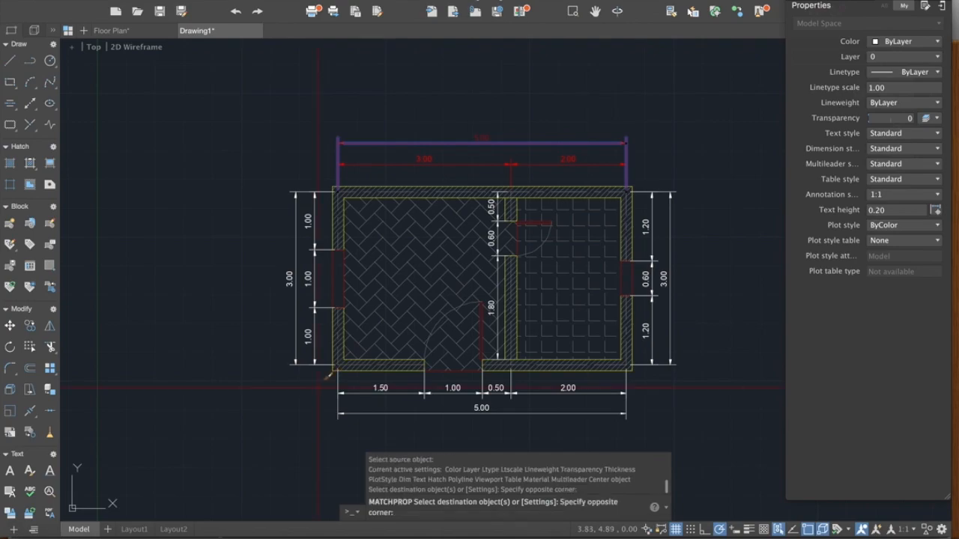
click(259, 129)
middle_drag(390, 366, 408, 288)
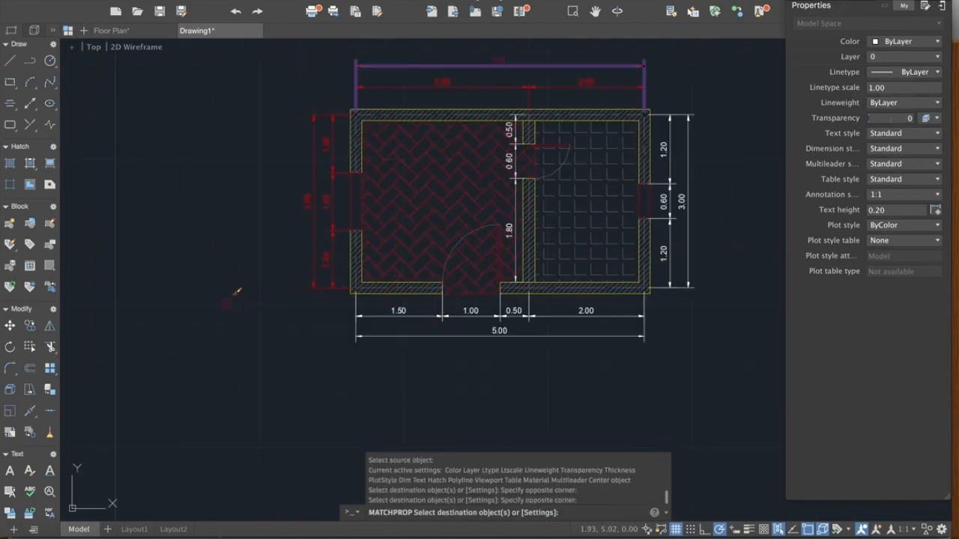
click(709, 385)
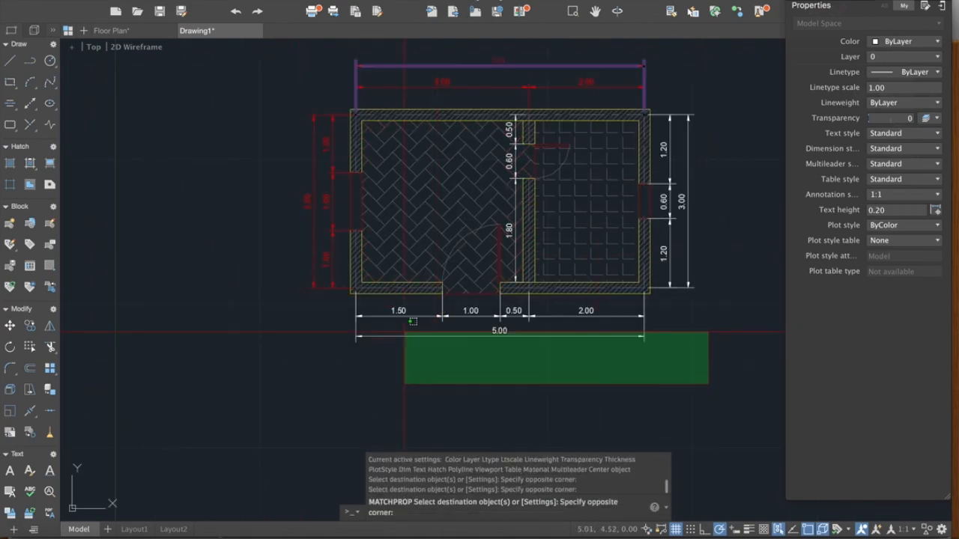
click(314, 308)
middle_drag(551, 297, 412, 349)
click(578, 361)
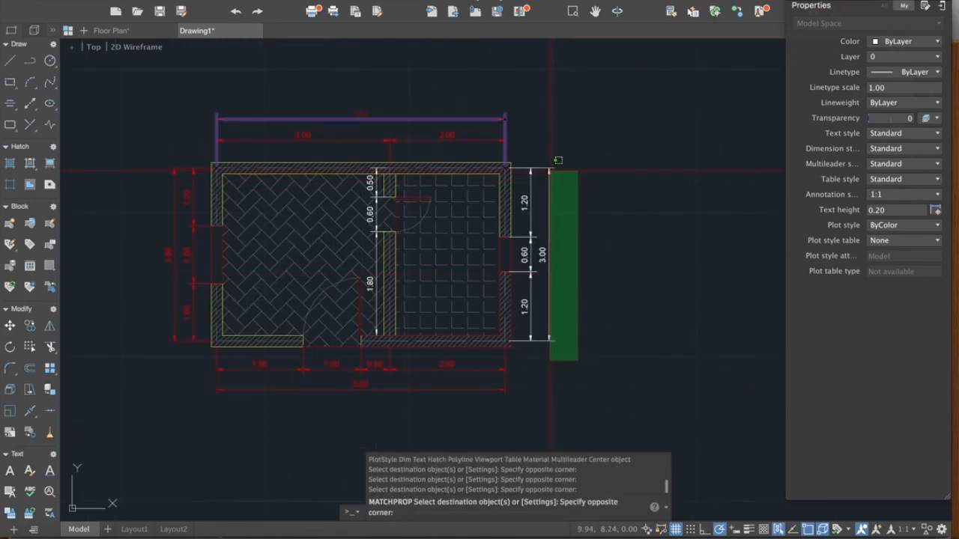
click(540, 129)
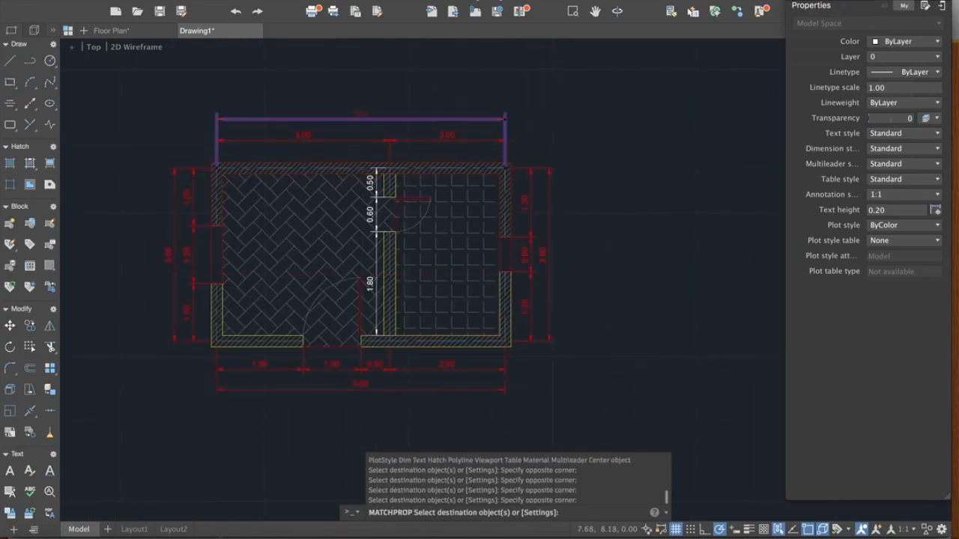
Match the same dimension properties onto the partition wall's vertical dimensions and end the command.
scroll(362, 203, up, 6)
scroll(361, 204, down, 5)
click(352, 217)
scroll(341, 209, down, 2)
click(341, 208)
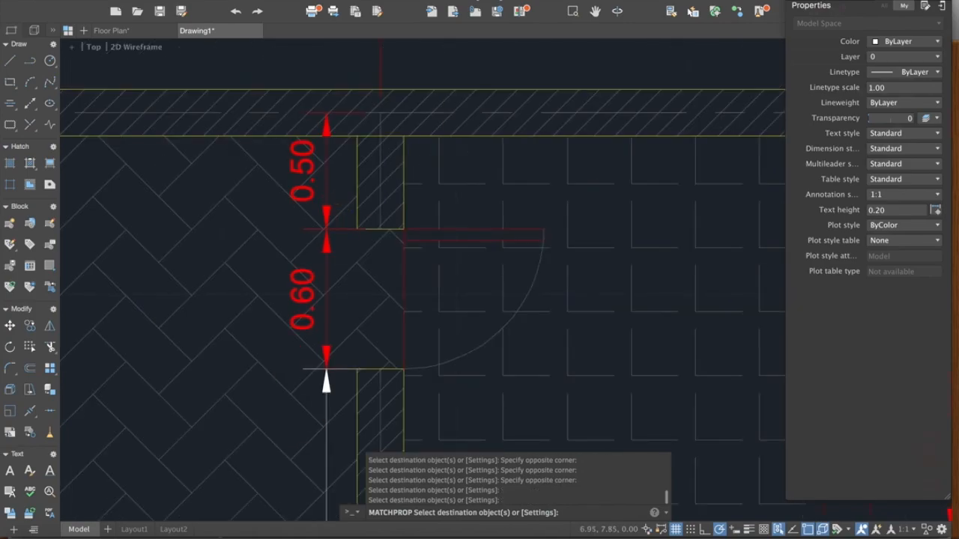
scroll(449, 250, down, 2)
click(462, 250)
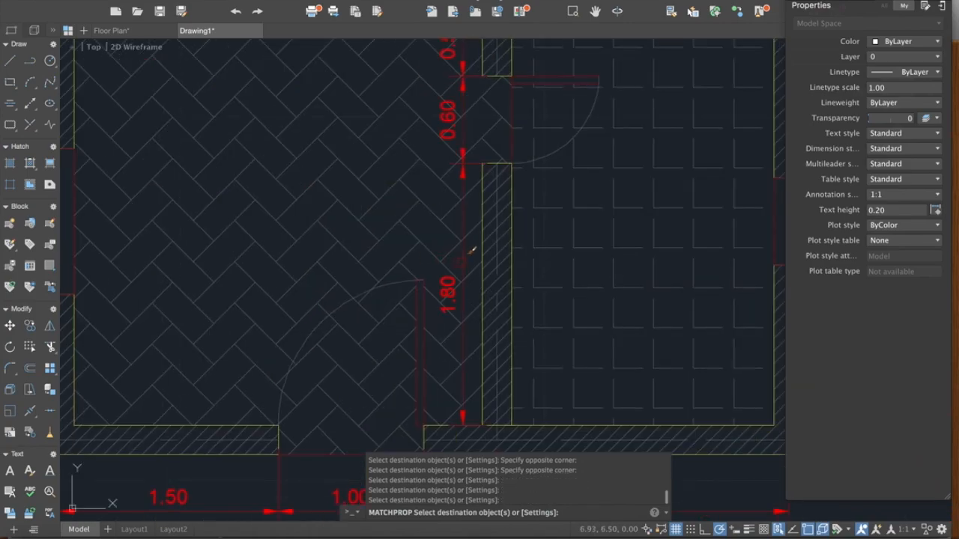
key(Return)
scroll(543, 232, down, 3)
middle_drag(583, 214, 563, 218)
scroll(563, 218, down, 3)
key(Escape)
key(Escape)
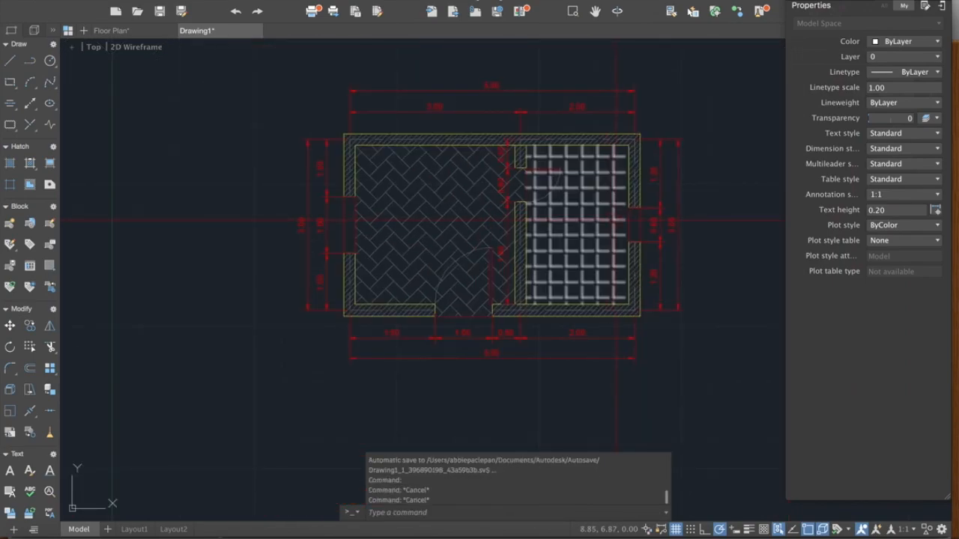
text(DIMSTYLE)
key(Escape)
key(Escape)
key(Escape)
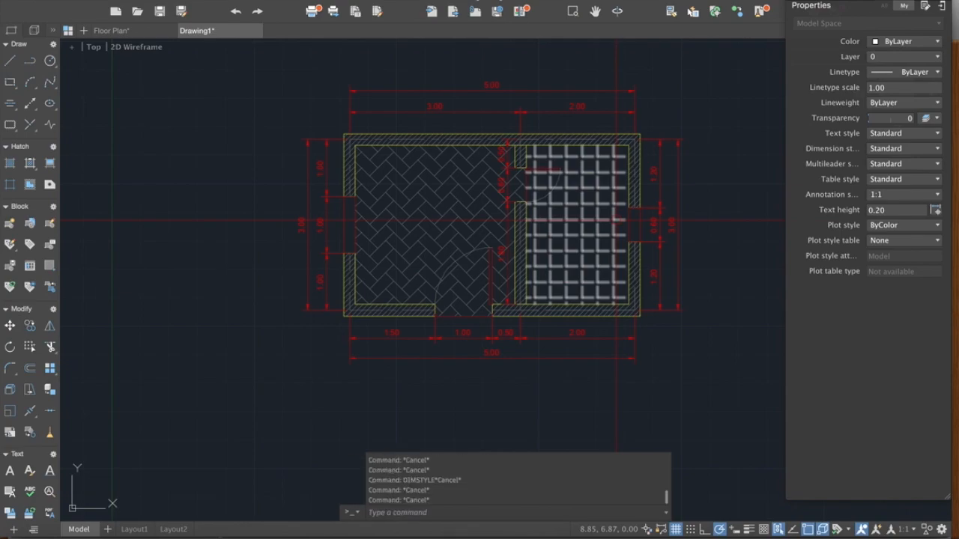
Modify the Standard dimension style to add the suffix M to primary linear units, then close the style manager.
scroll(292, 216, up, 2)
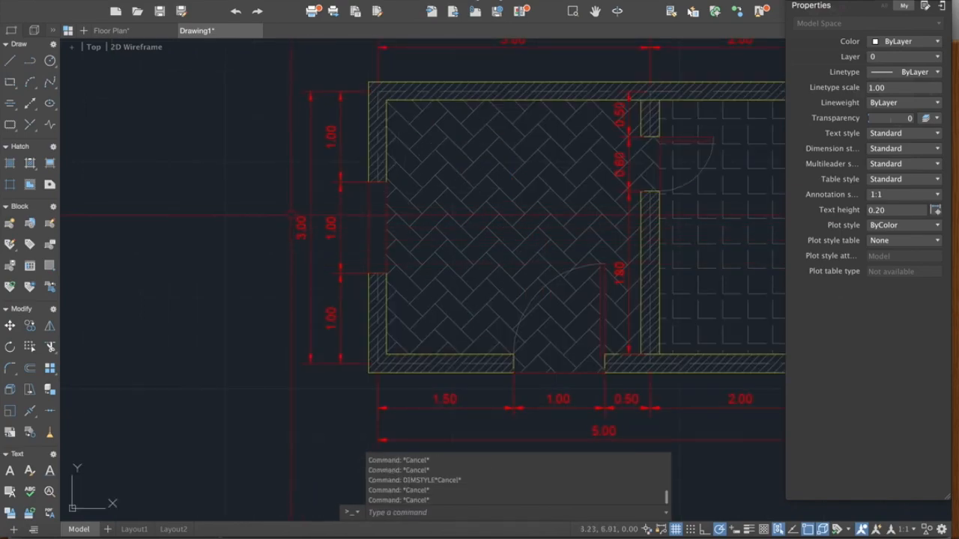
scroll(313, 221, down, 2)
middle_drag(489, 214, 430, 229)
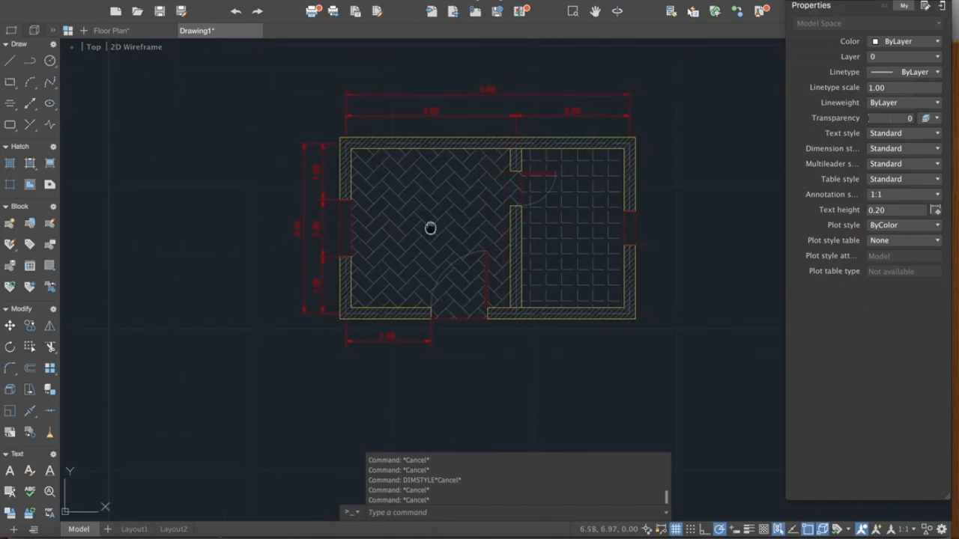
text(DIMSTYLE)
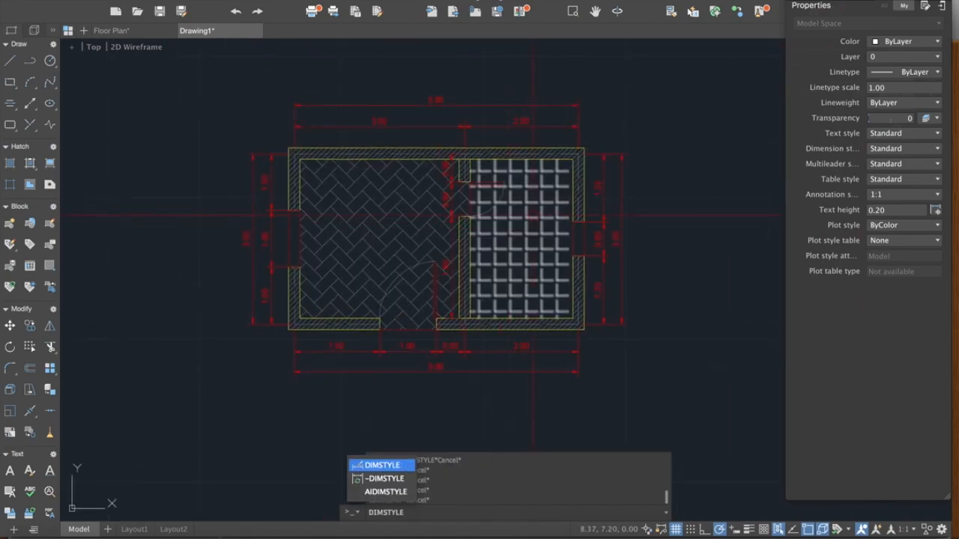
key(Return)
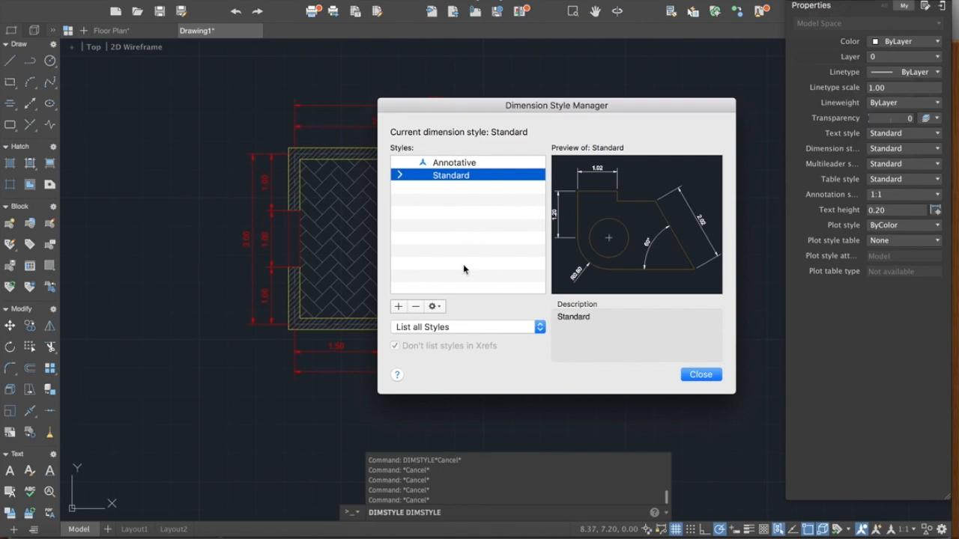
click(432, 309)
click(447, 335)
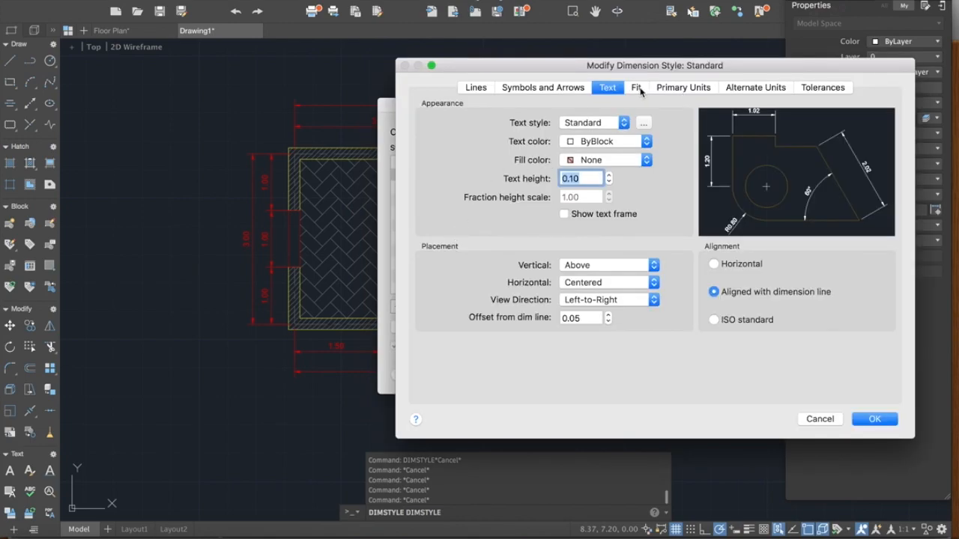
click(666, 87)
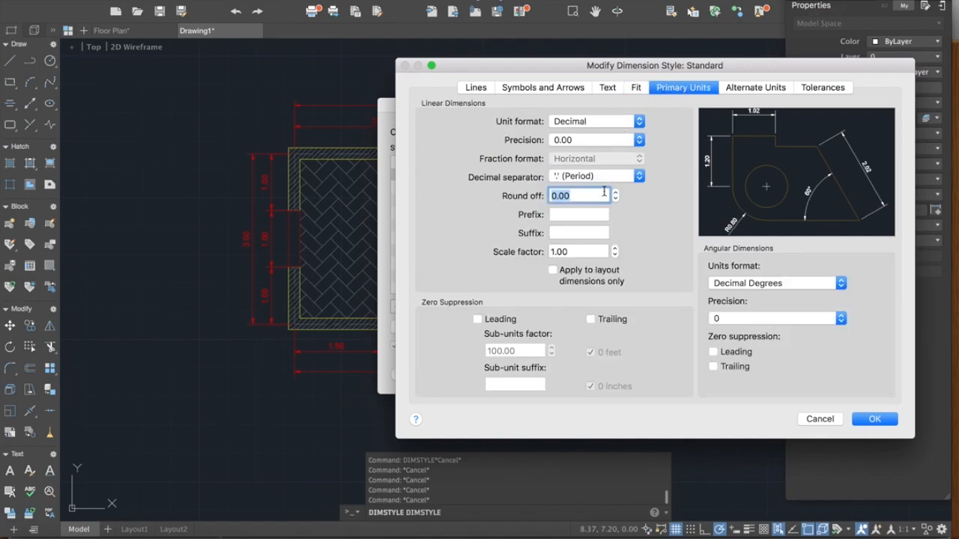
click(580, 215)
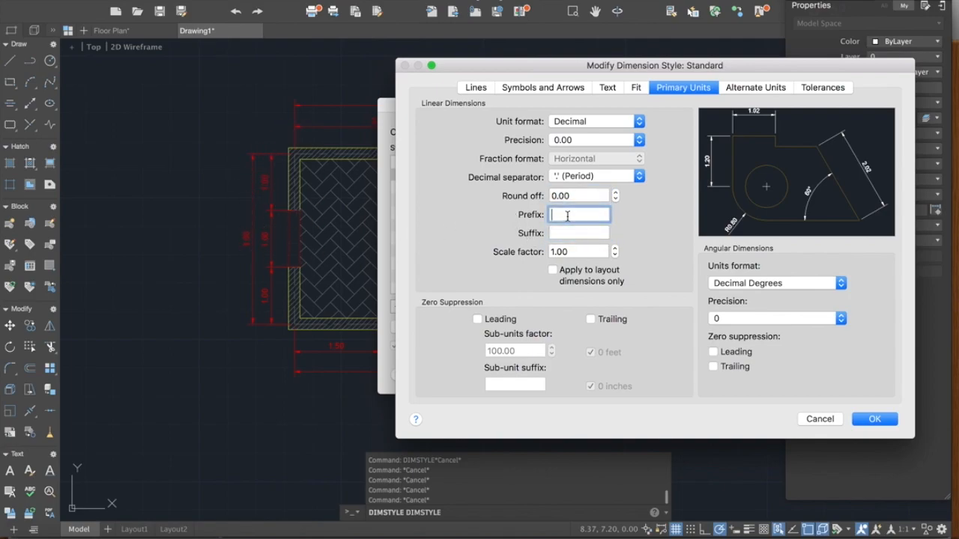
text(M)
click(568, 228)
click(571, 215)
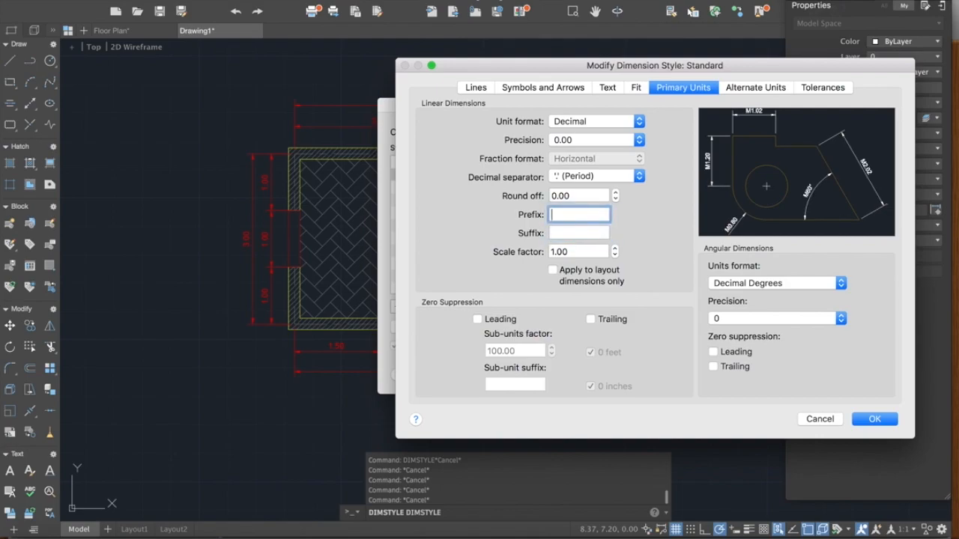
click(576, 230)
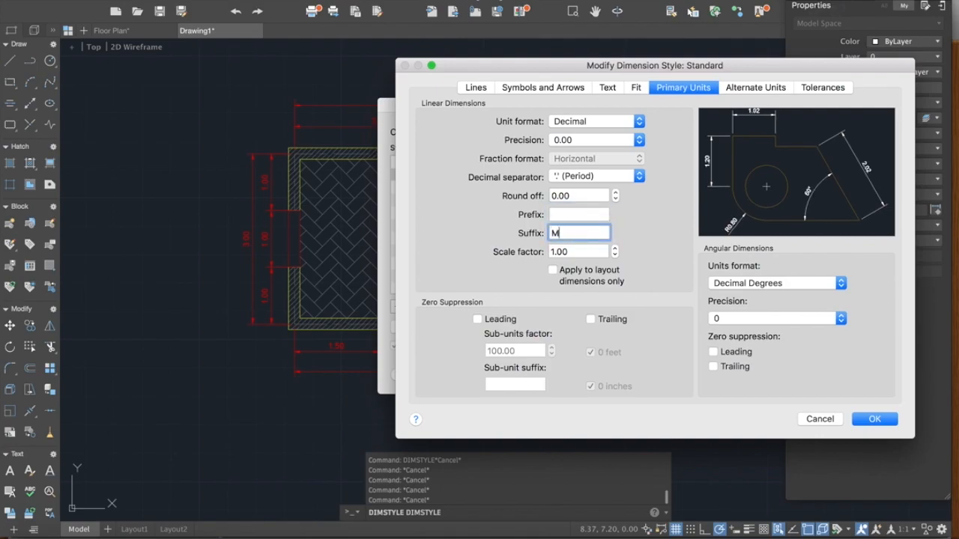
text(M)
click(581, 216)
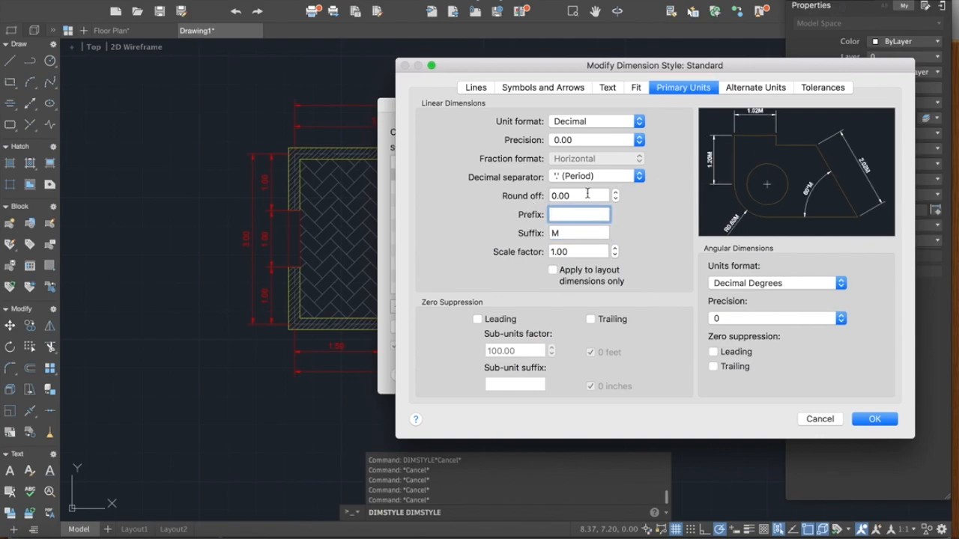
click(559, 233)
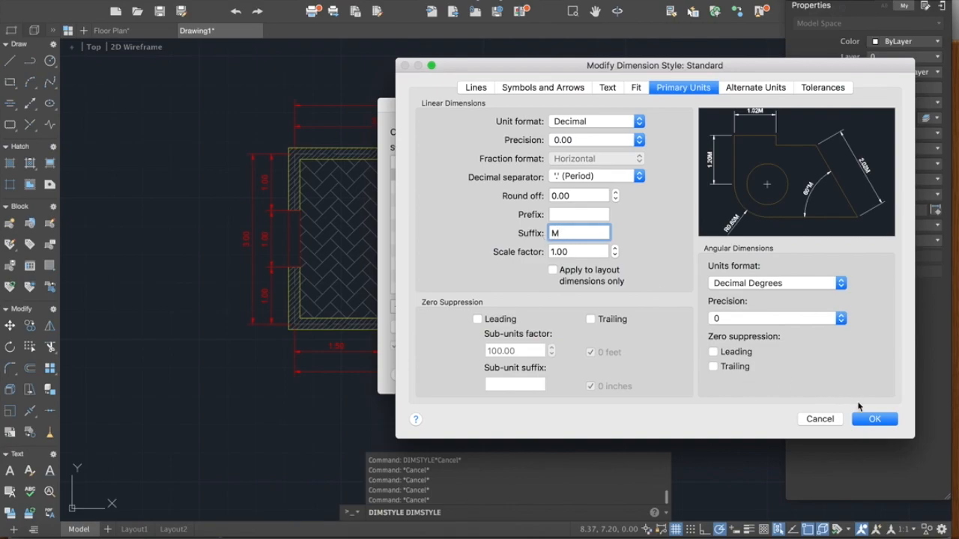
click(866, 419)
click(700, 375)
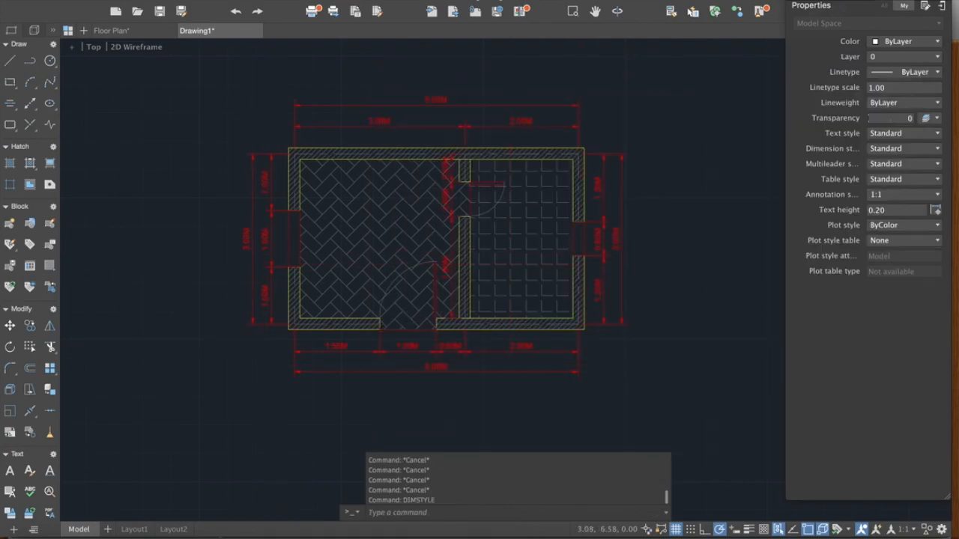
Zoom and pan around the plan to examine the updated dimension labels.
scroll(247, 243, up, 4)
scroll(293, 219, down, 2)
middle_drag(327, 291, 370, 386)
scroll(545, 142, up, 2)
middle_drag(545, 142, 446, 194)
scroll(348, 167, down, 2)
scroll(491, 257, up, 2)
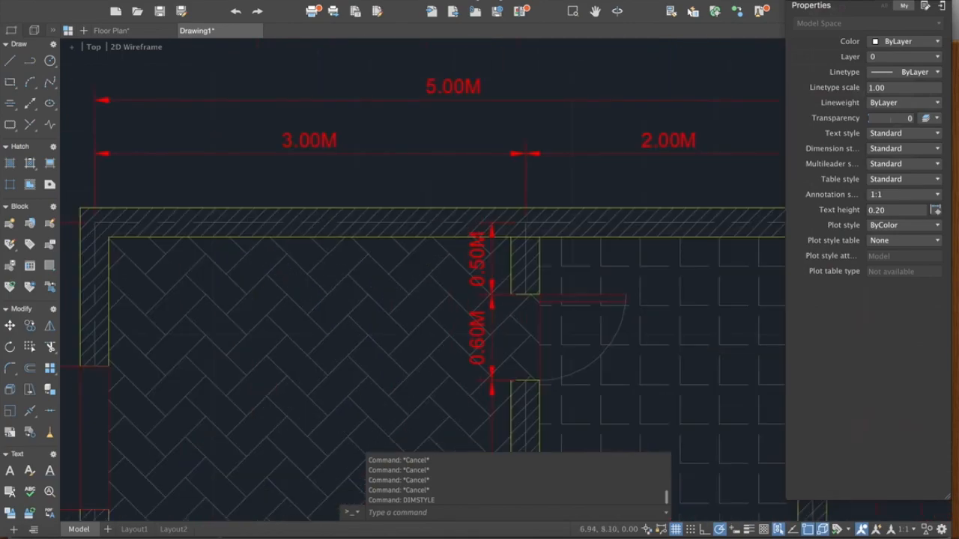
middle_drag(482, 254, 248, 95)
scroll(712, 292, down, 2)
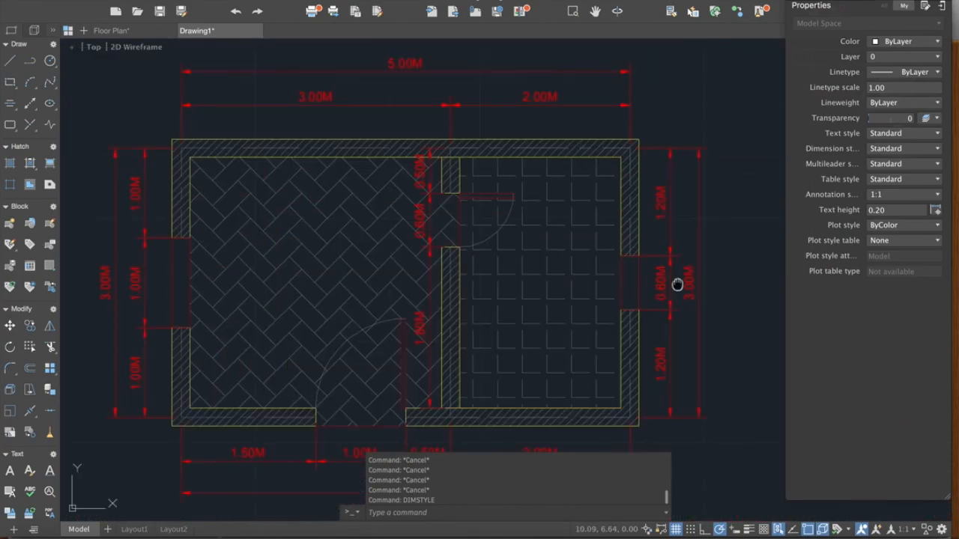
middle_drag(676, 282, 694, 190)
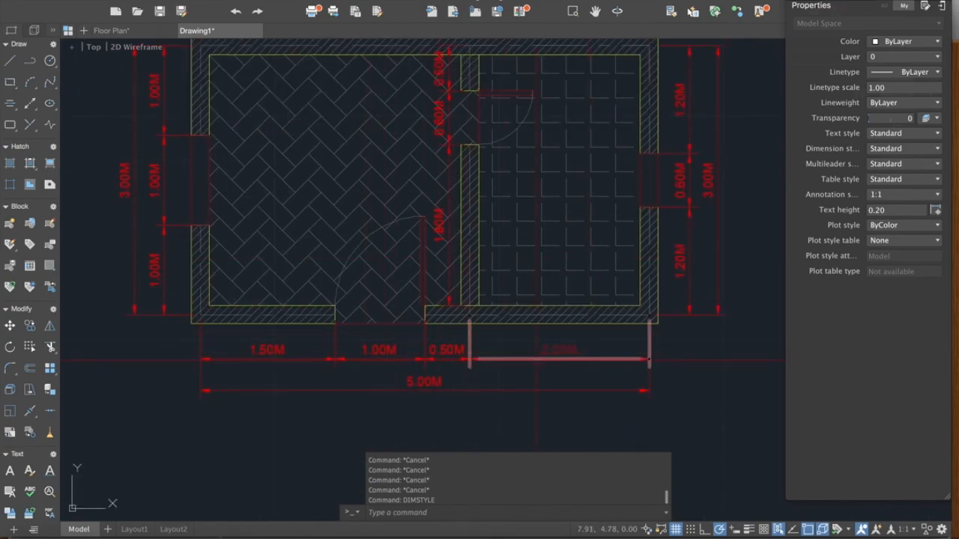
scroll(469, 345, down, 2)
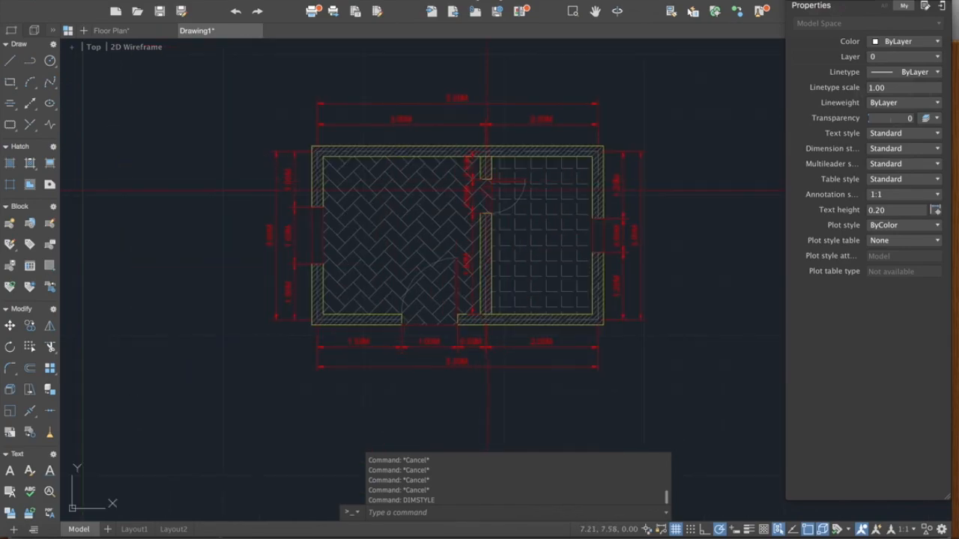
scroll(480, 191, up, 2)
scroll(502, 184, down, 2)
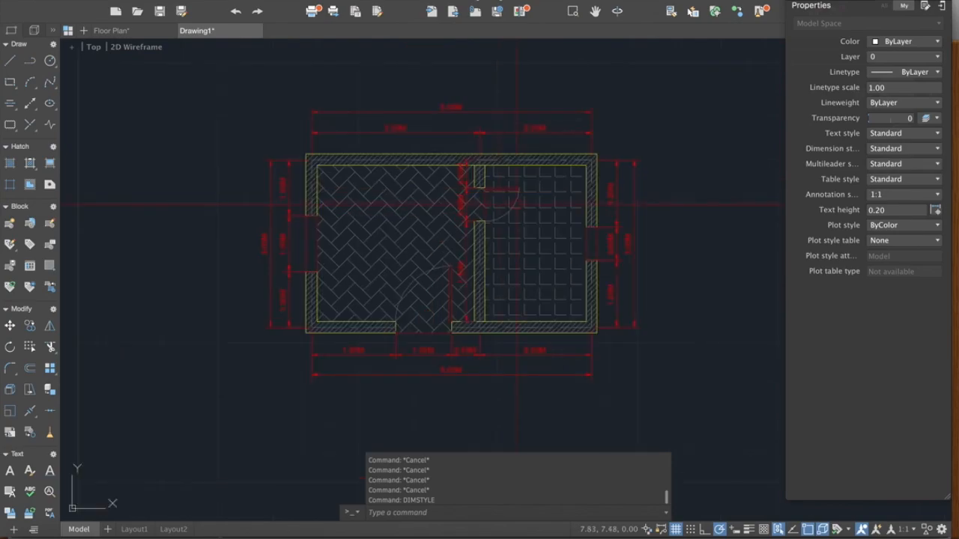
scroll(524, 262, up, 2)
scroll(490, 281, down, 2)
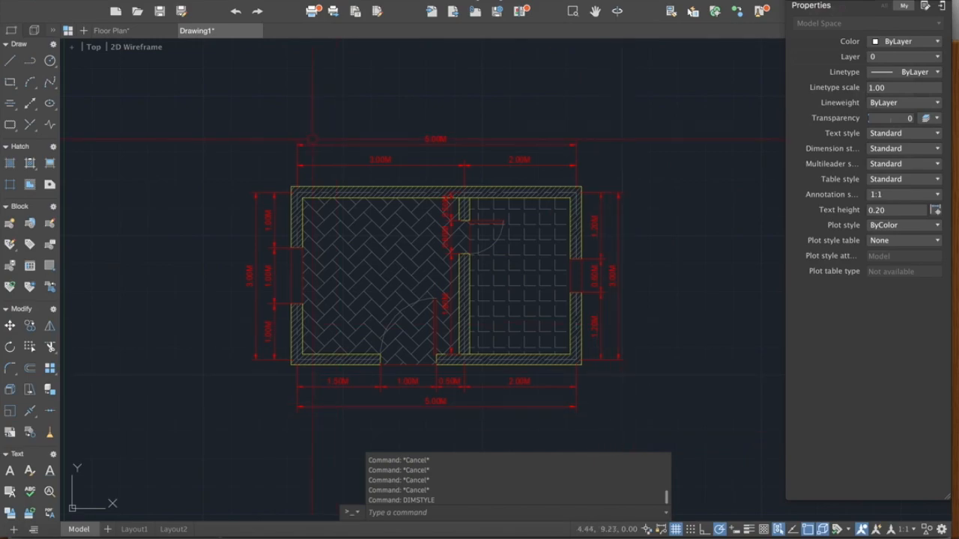
middle_drag(417, 333, 374, 281)
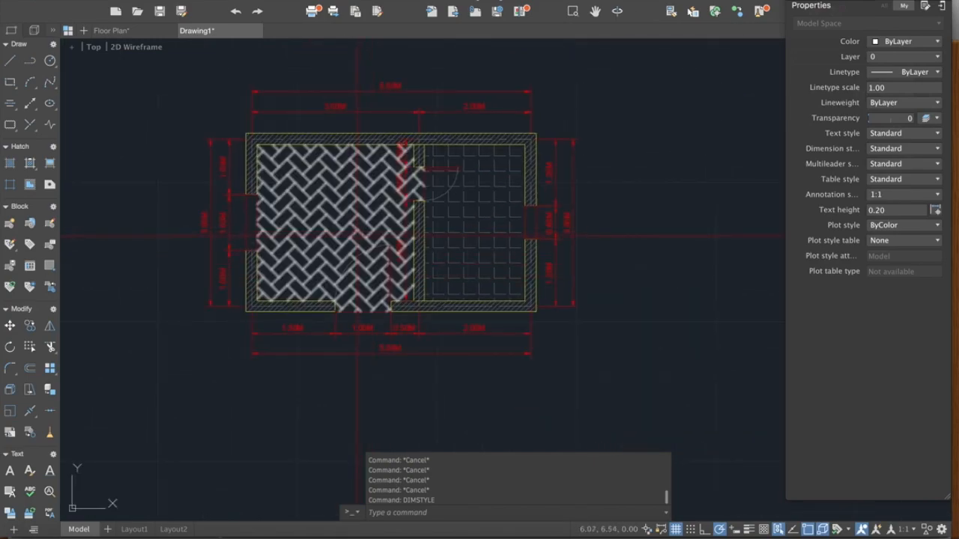
scroll(371, 248, up, 4)
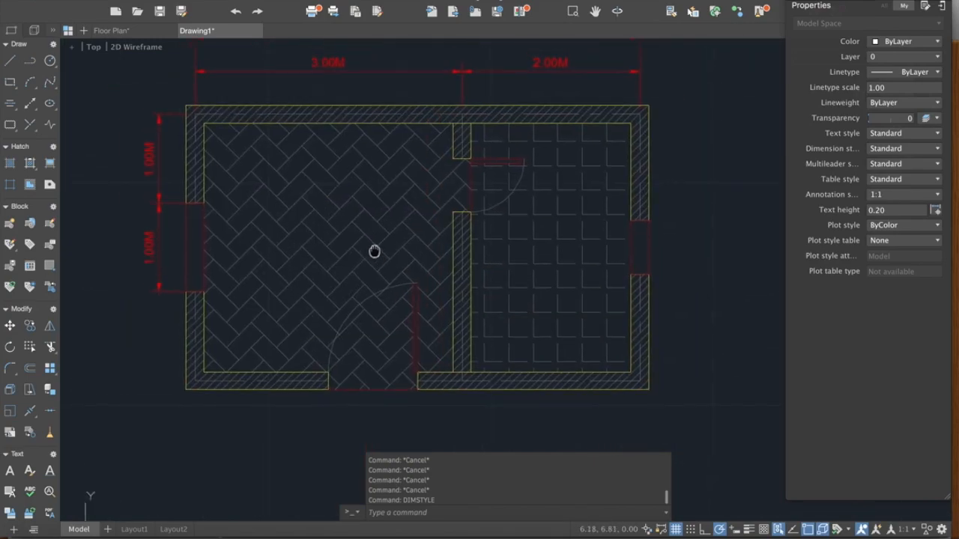
scroll(374, 248, down, 4)
scroll(348, 240, up, 4)
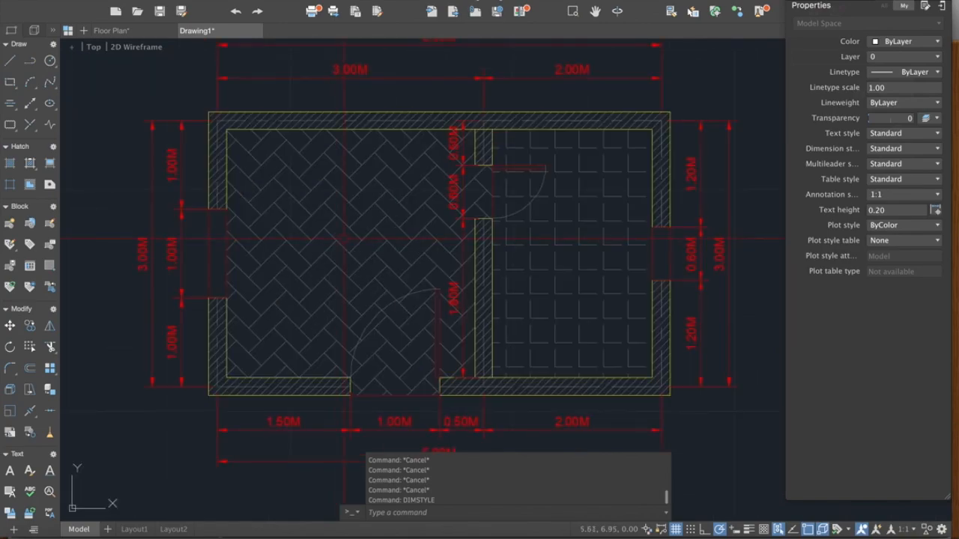
scroll(356, 243, down, 4)
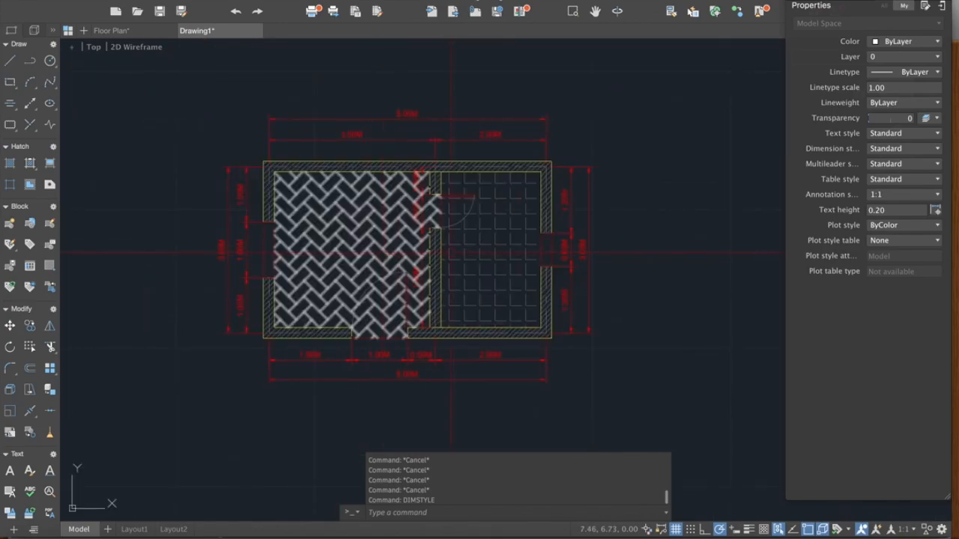